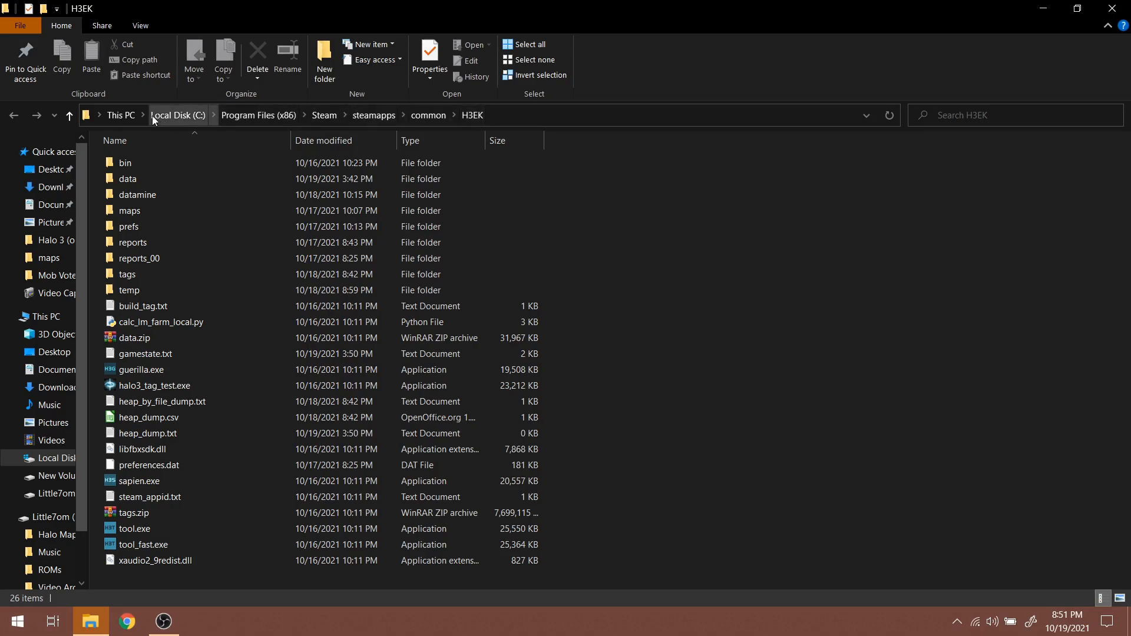
Open a command prompt in the H3EK folder and move its window clear of the file list
left_click(529, 117)
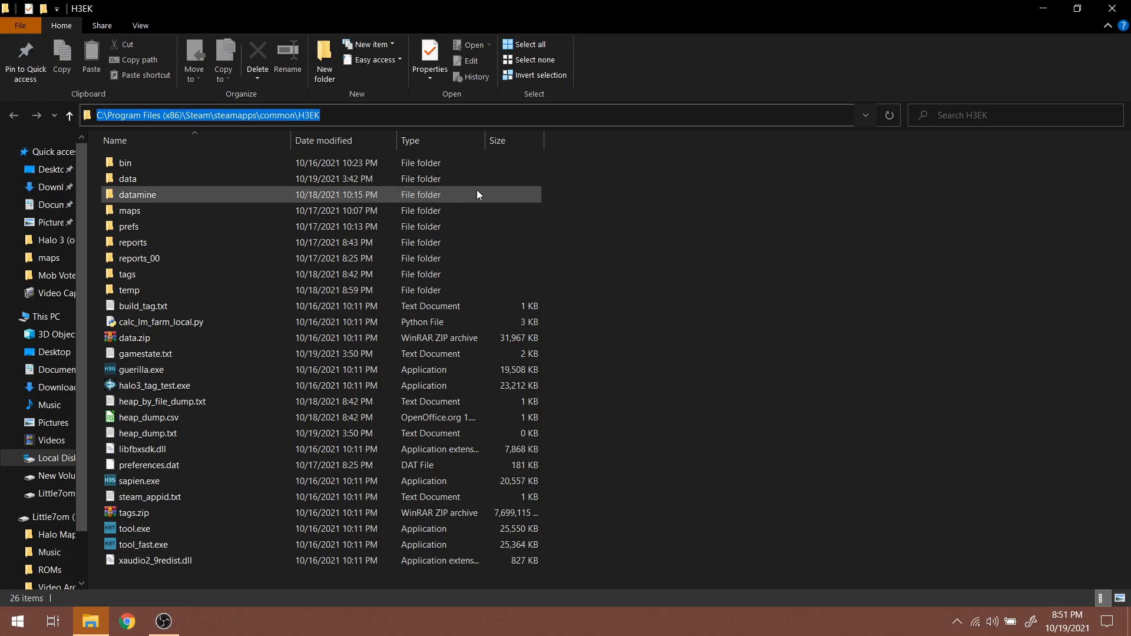
type("cmd")
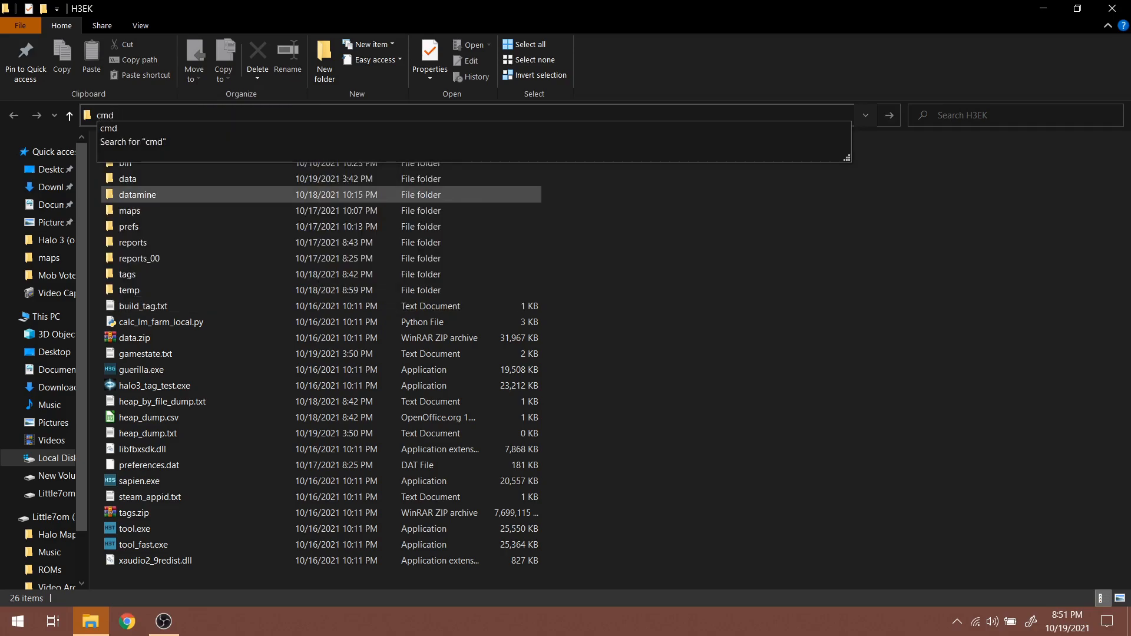
key("Return")
left_click_drag(306, 108, 573, 136)
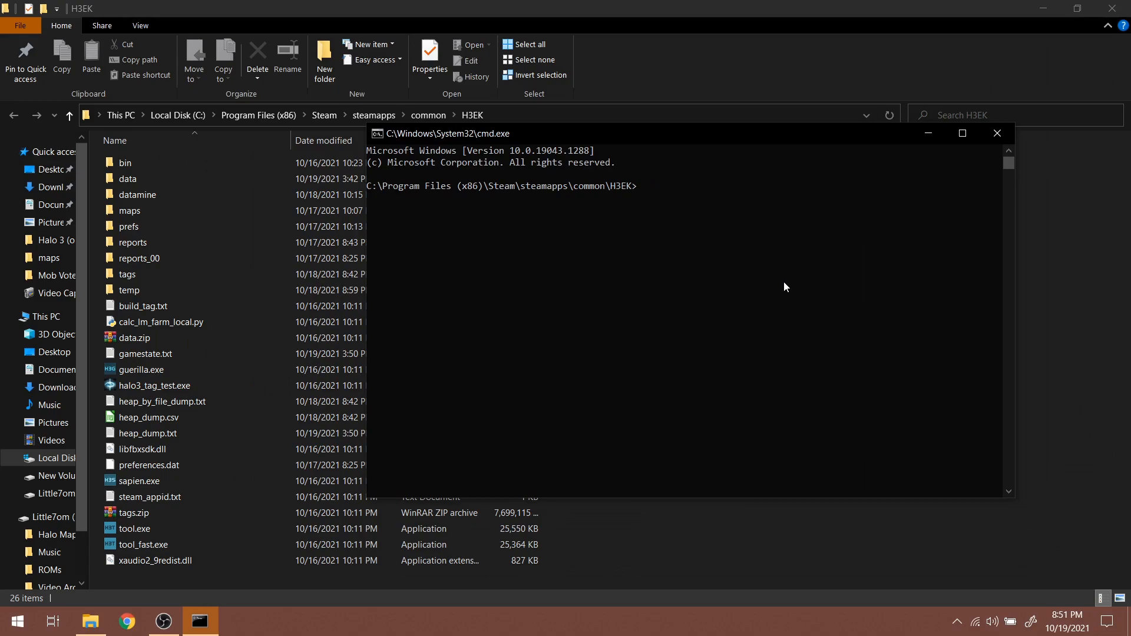
left_click_drag(561, 130, 642, 189)
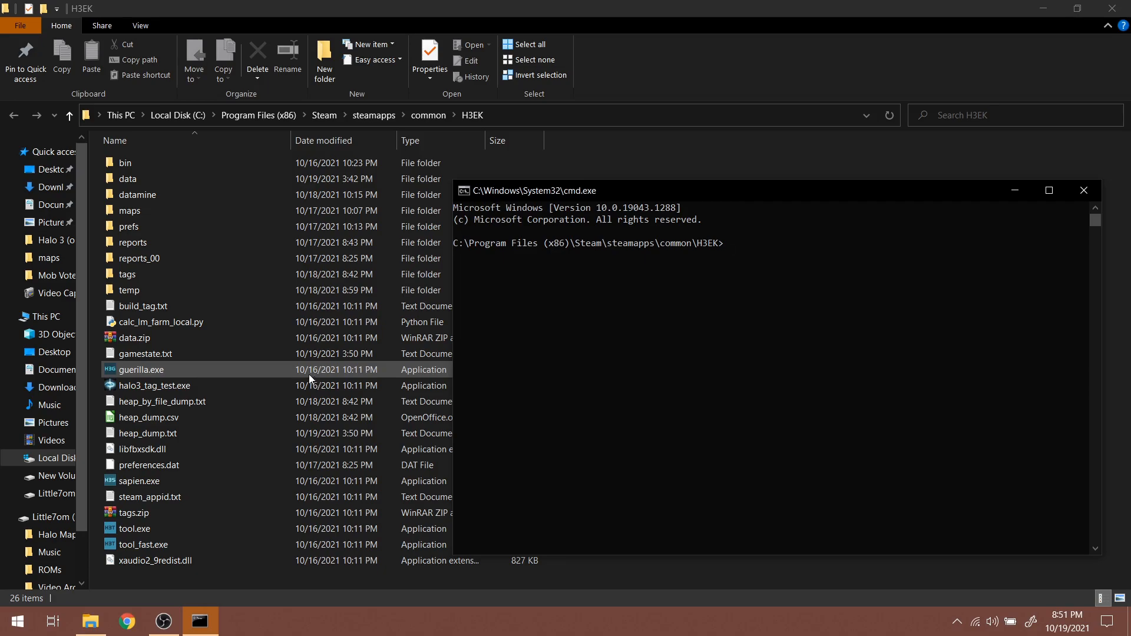
Browse to the tags\objects\characters\grunt folder inside H3EK
double_click(158, 280)
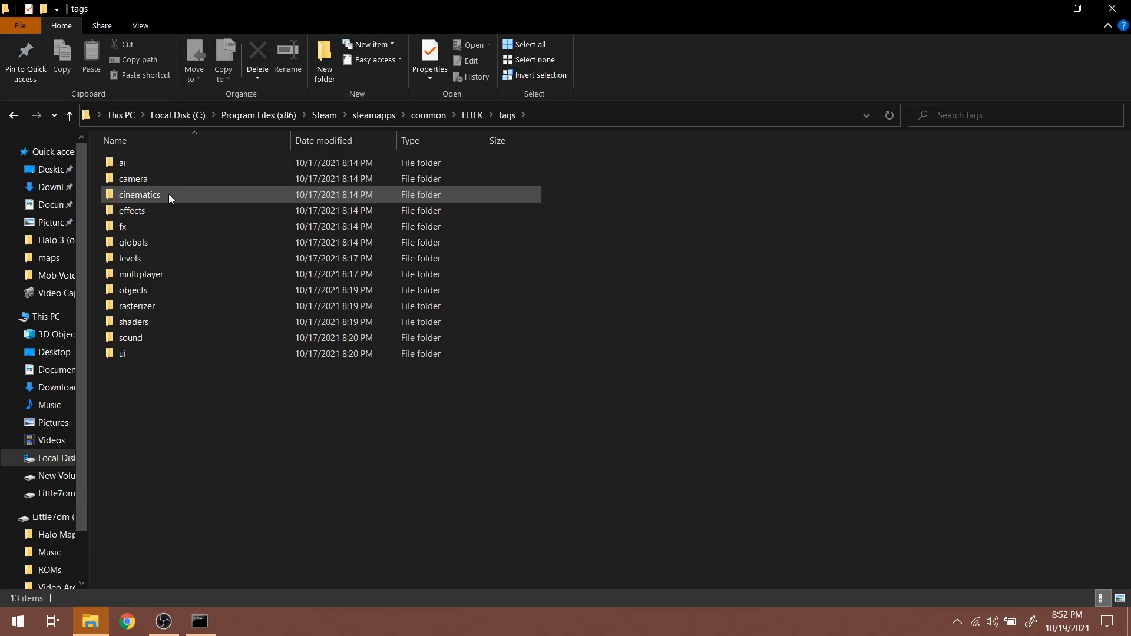
double_click(161, 292)
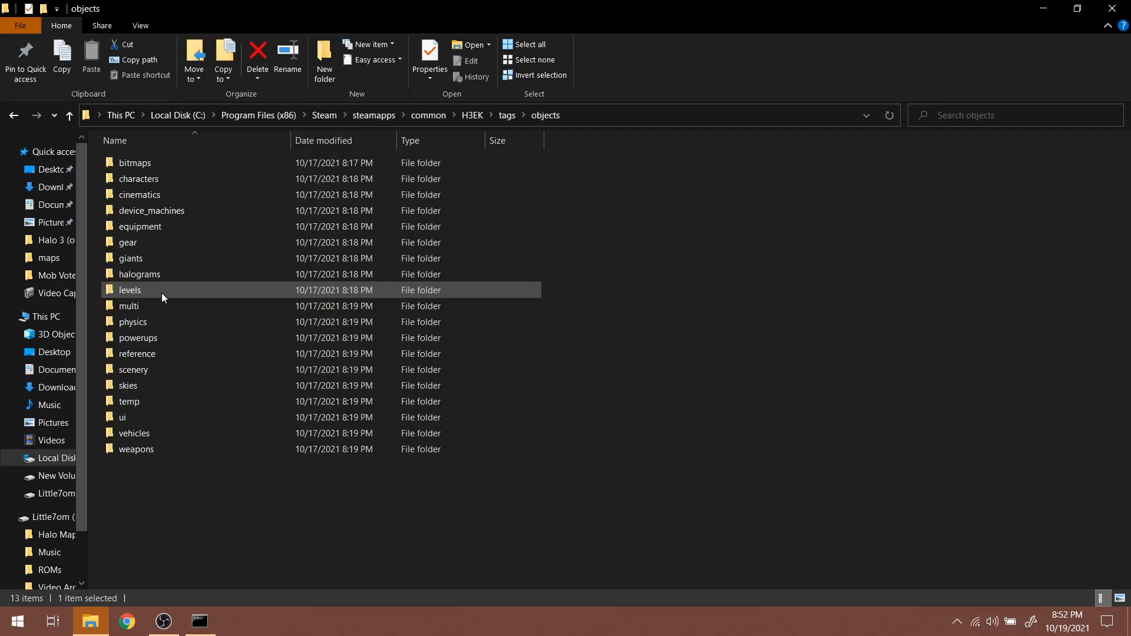
double_click(175, 182)
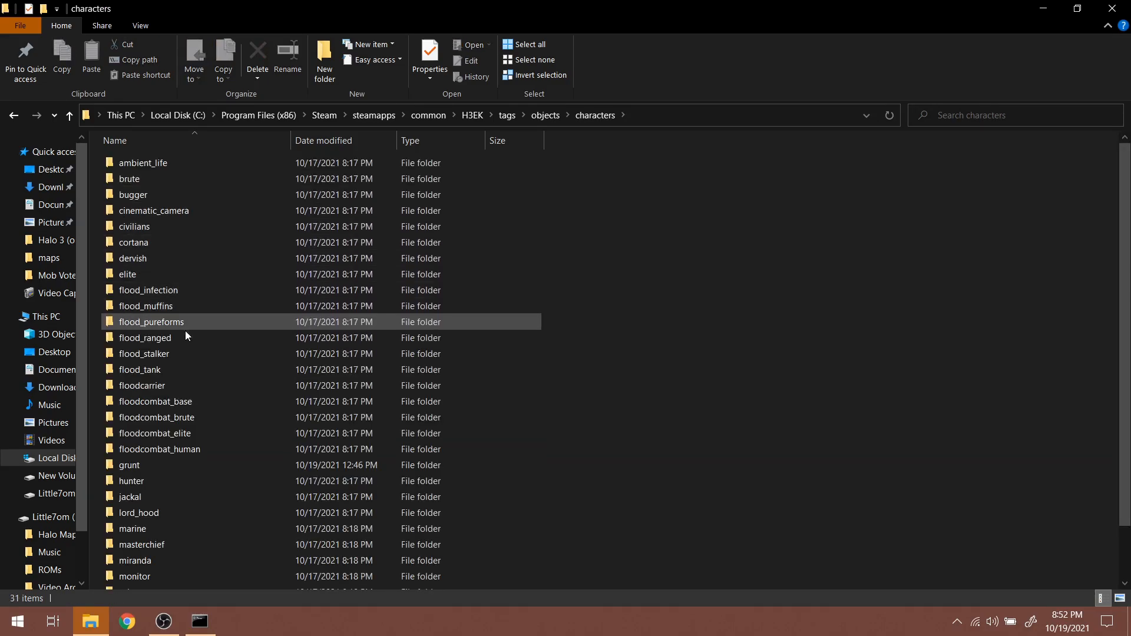
scroll(196, 462, "down", 1)
double_click(174, 428)
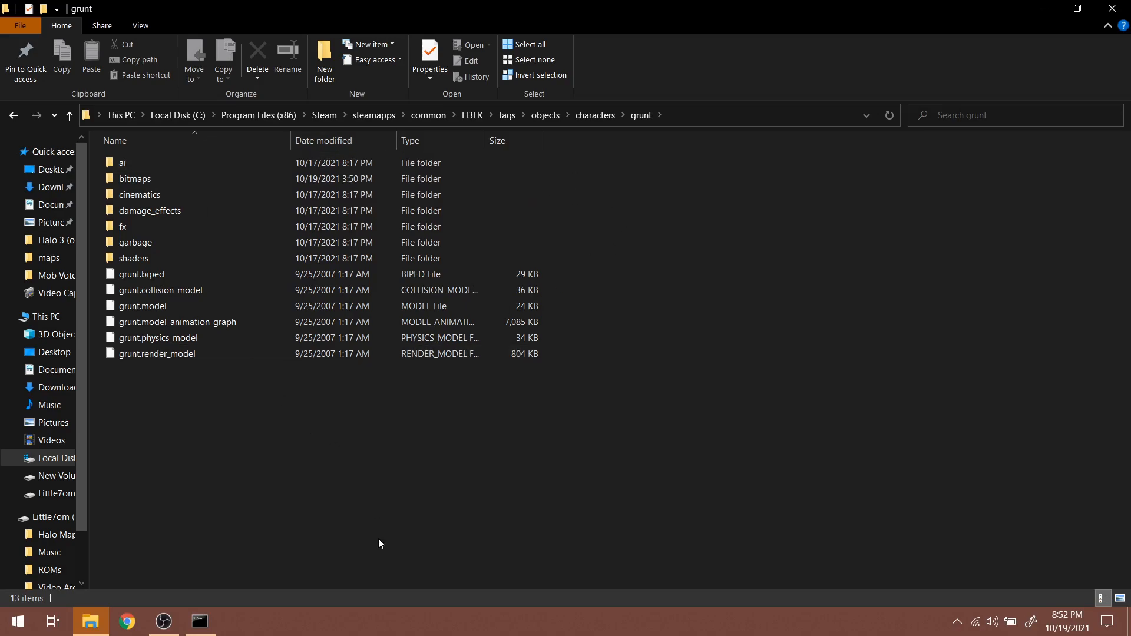
In the command prompt, run tool extract-import-info "tags\objects\characters\grunt\grunt.render_model"
left_click(206, 630)
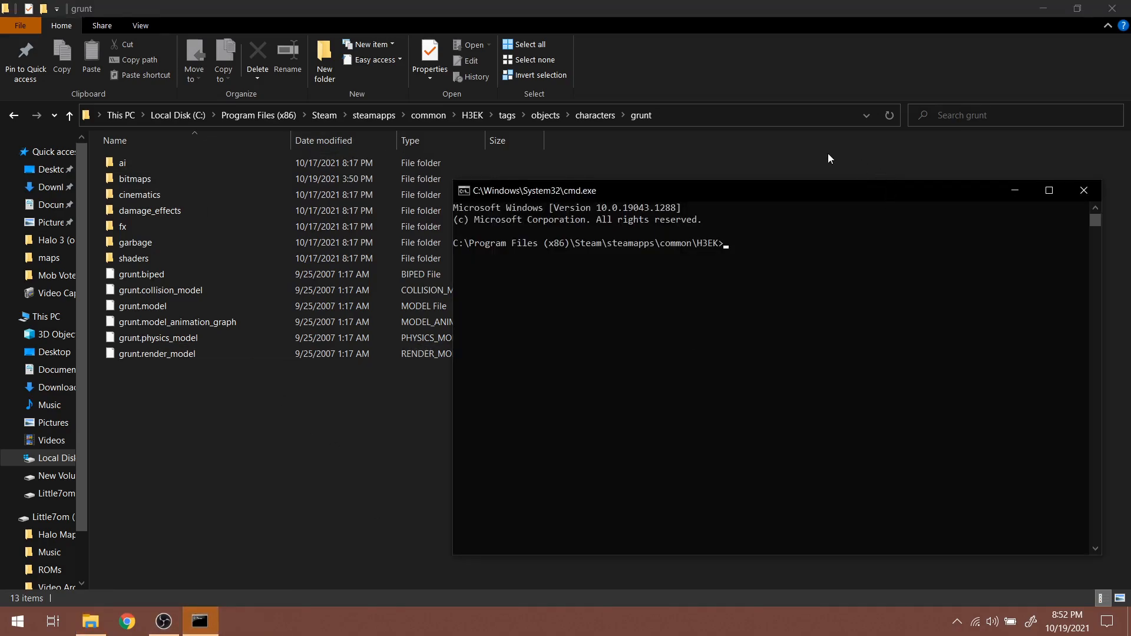
left_click_drag(662, 196, 635, 213)
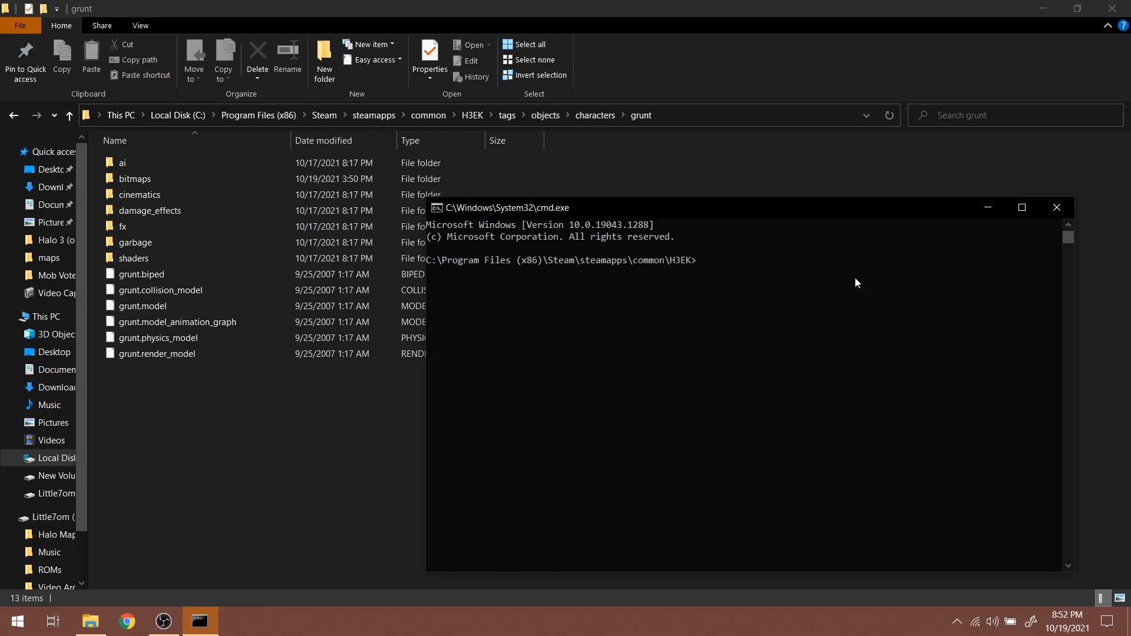
type("tool extract-")
type("import-info")
type("\"tags\\objects\\charac")
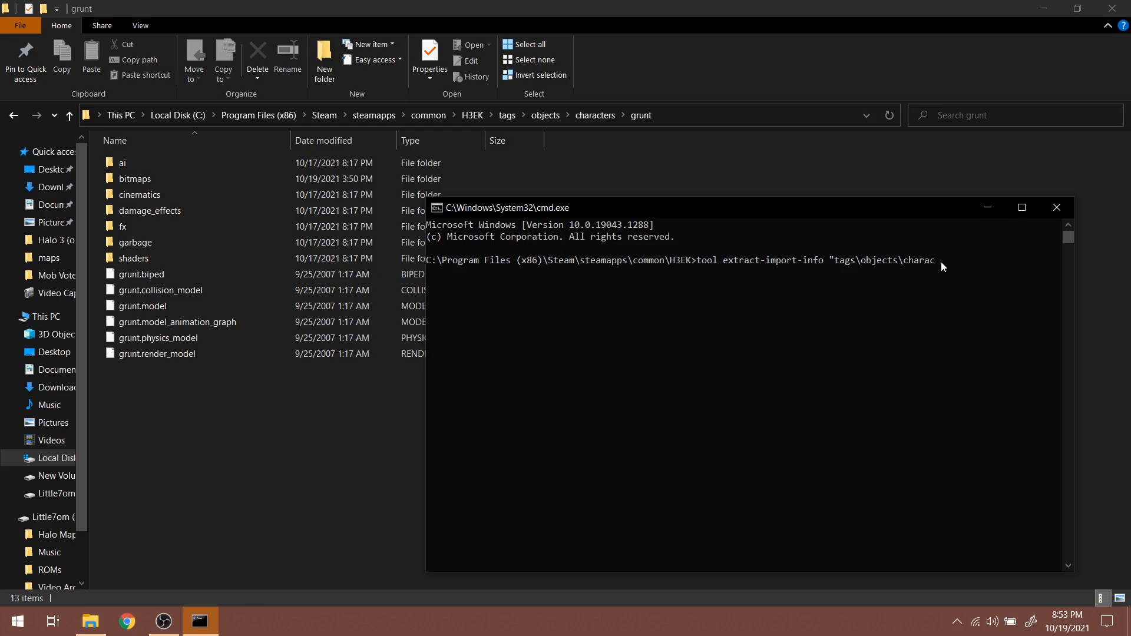
type("ters\\grunt\\")
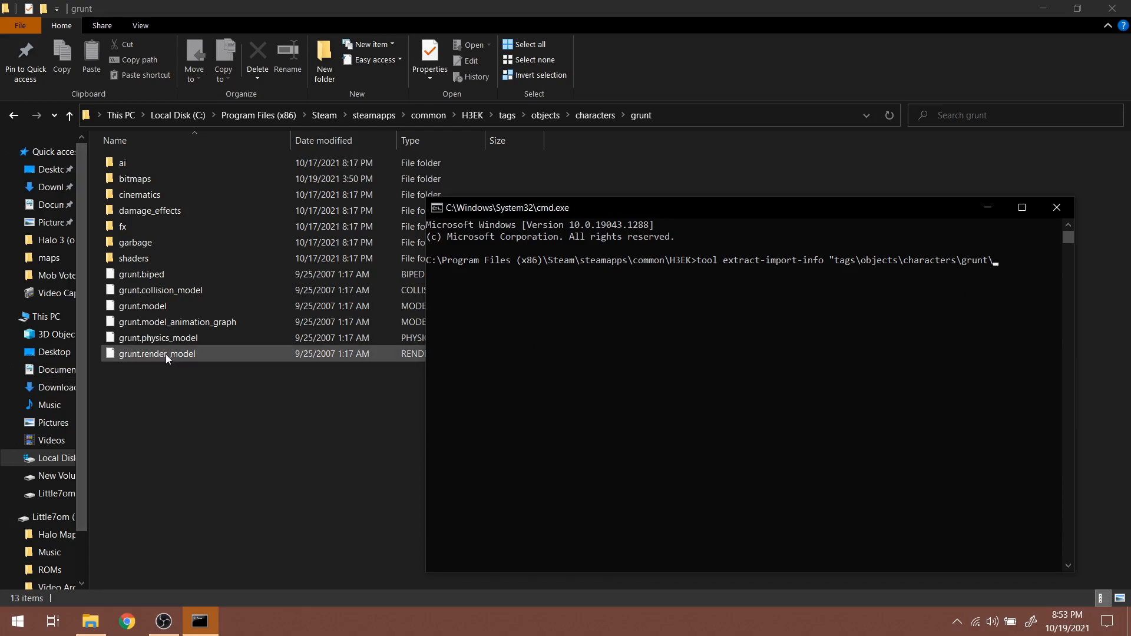
type("grunt")
type(".u")
type("re")
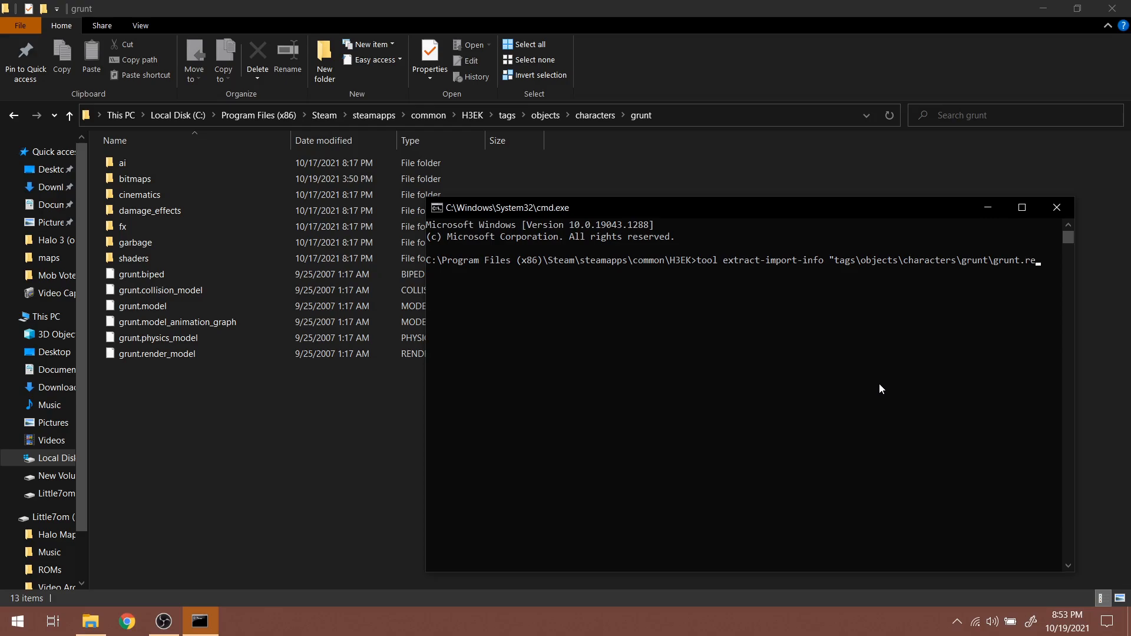
type("nder_model")
key("Return")
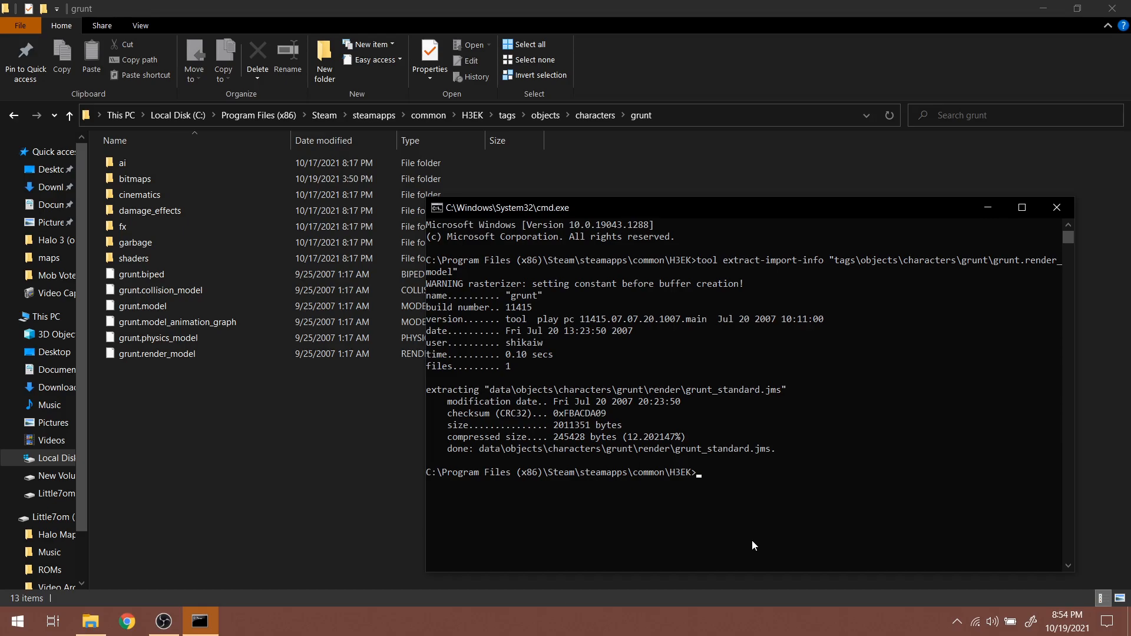
Rerun the extract-import-info command on the grunt tag with the extension changed to physics_model
key("Up")
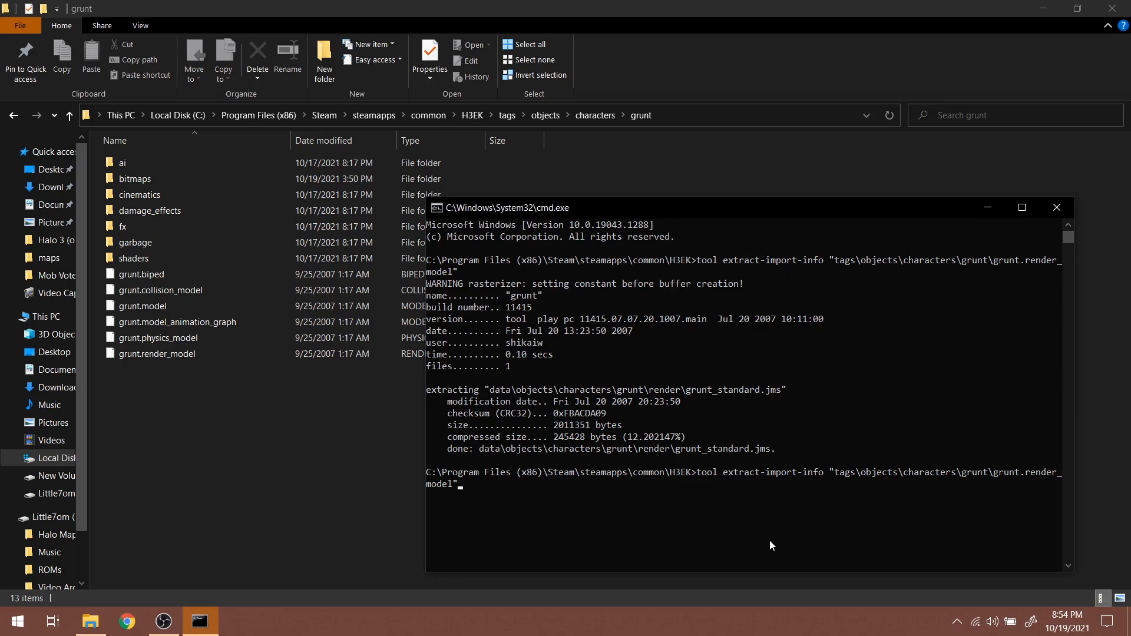
key("BackSpace")
key("BackSpace")
key("BackSpace")
key("BackSpace")
key("BackSpace")
key("BackSpace")
key("BackSpace")
key("BackSpace")
key("BackSpace")
key("BackSpace")
key("BackSpace")
key("BackSpace")
type("physics_model\"")
key("Return")
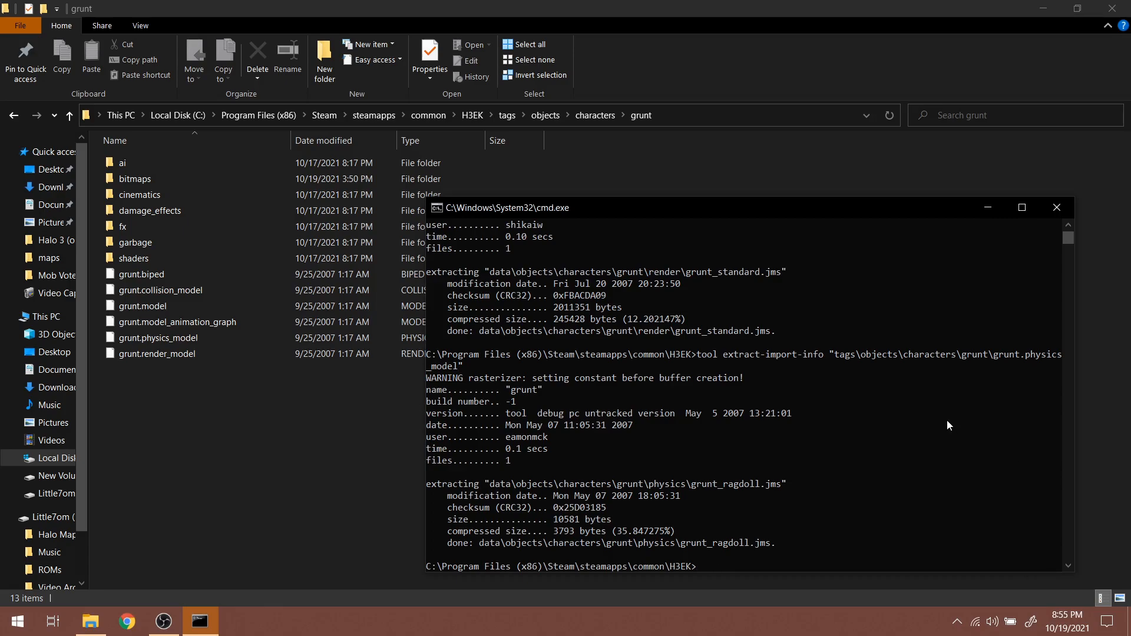
Run the extract-import-info command for grunt.collision_model and close the command prompt
key("Up")
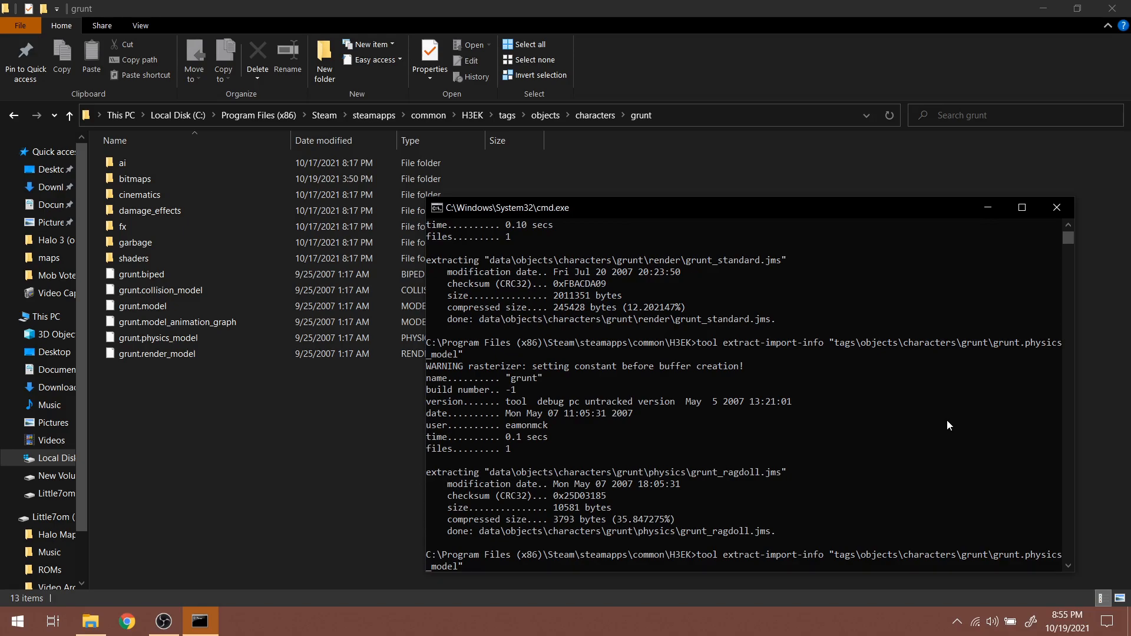
key("BackSpace")
key("BackSpace")
key("BackSpace")
key("BackSpace")
key("BackSpace")
key("BackSpace")
key("BackSpace")
key("BackSpace")
key("BackSpace")
key("BackSpace")
key("BackSpace")
key("BackSpace")
key("BackSpace")
type("collision_model")
key("Return")
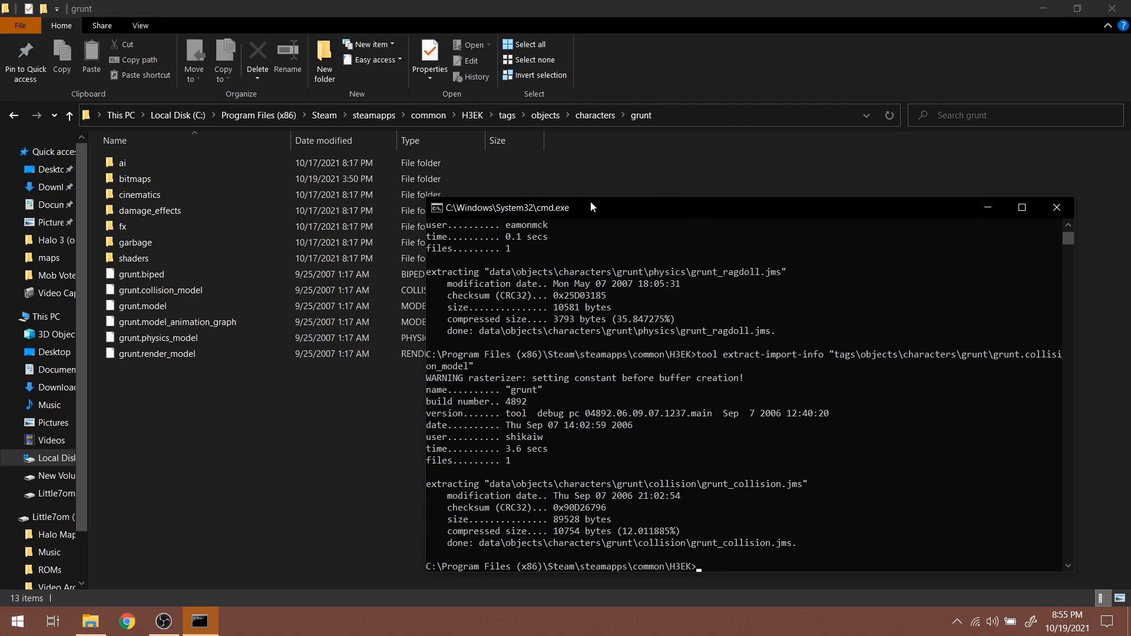
left_click(1057, 209)
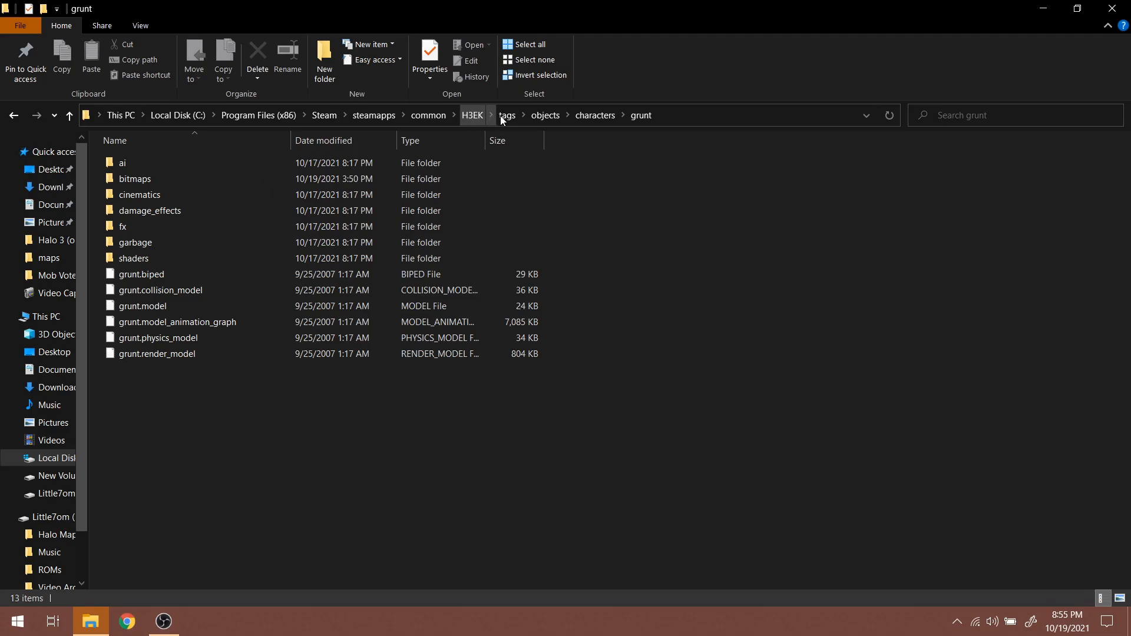
Browse to H3EK's data\objects\characters\grunt folder to check the extracted collision, physics and render folders
left_click(481, 115)
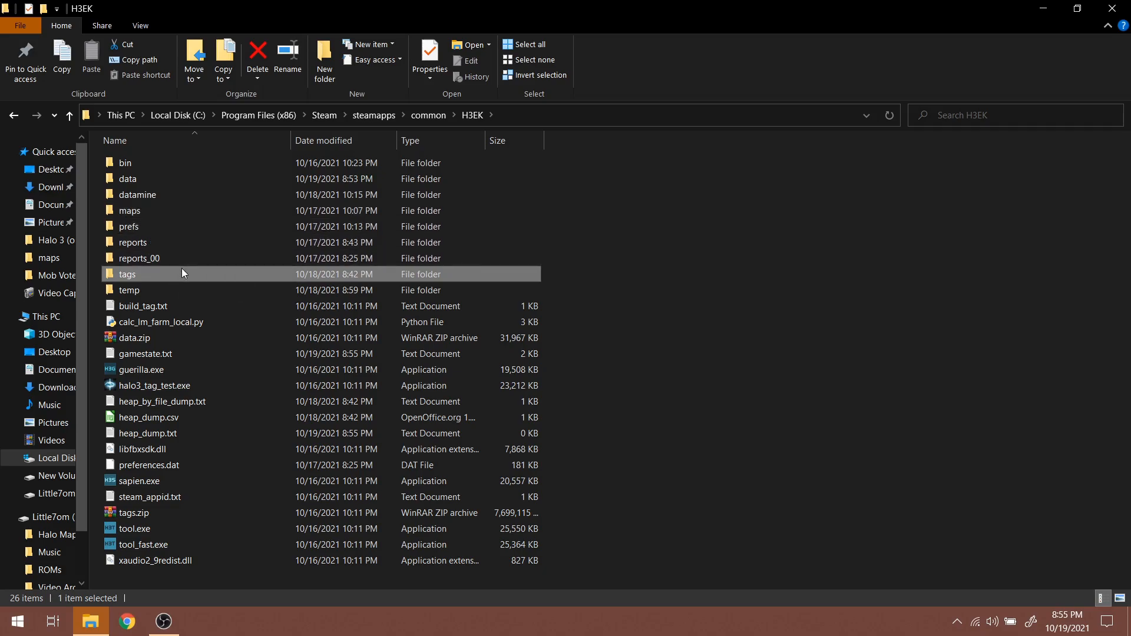
double_click(133, 176)
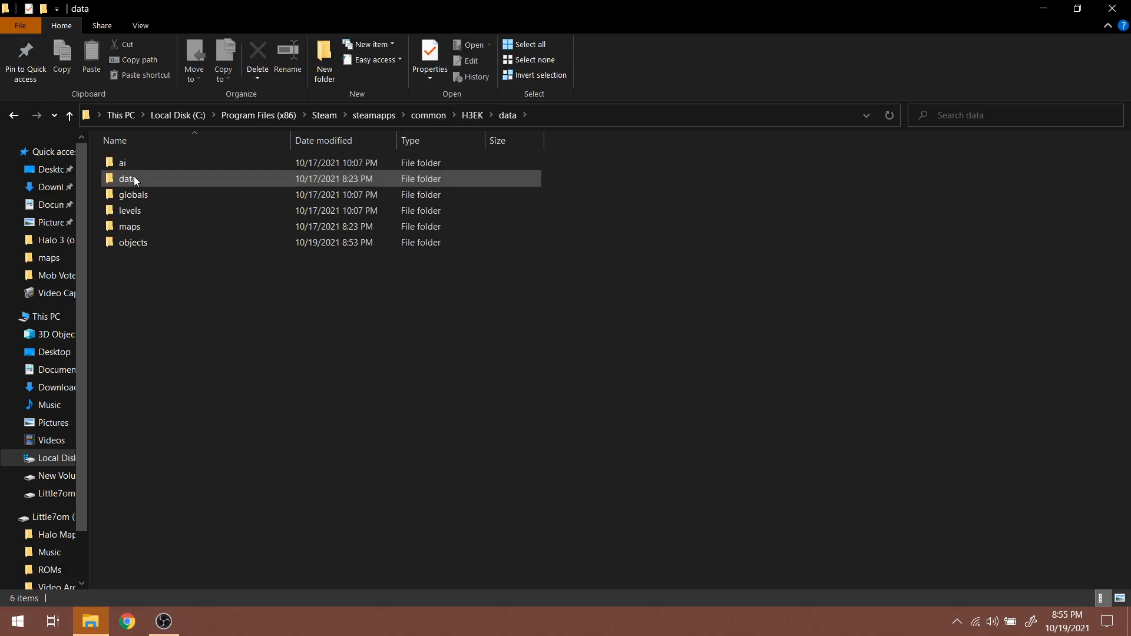
double_click(143, 247)
double_click(178, 167)
double_click(178, 167)
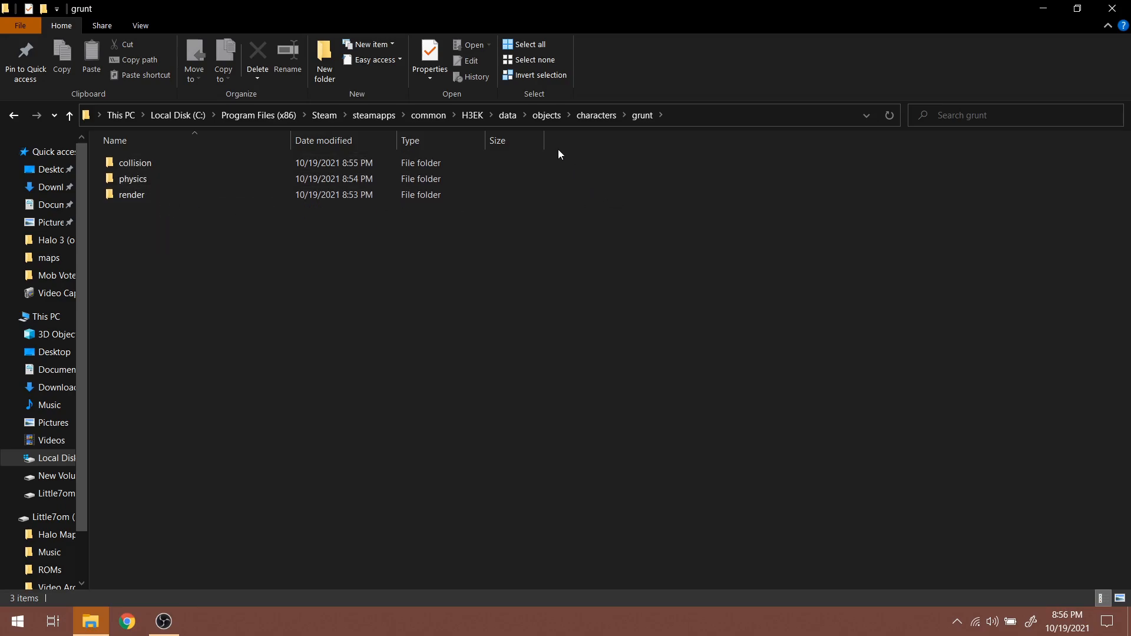
Move the objects folder out of H3EK\data onto an empty area of the desktop
left_click(508, 115)
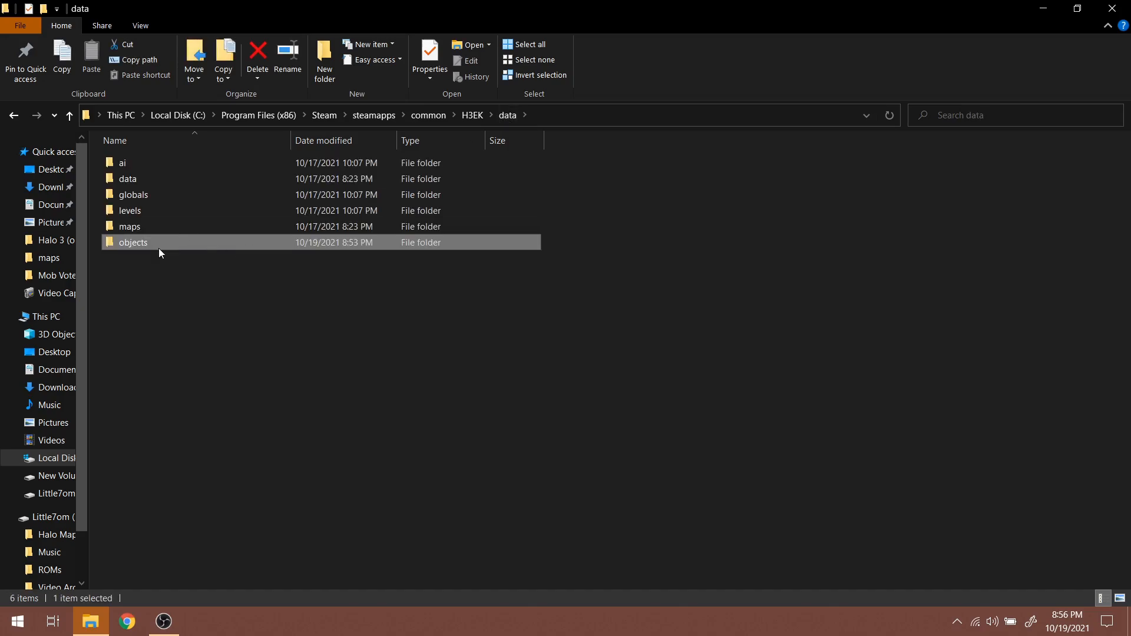
right_click(154, 250)
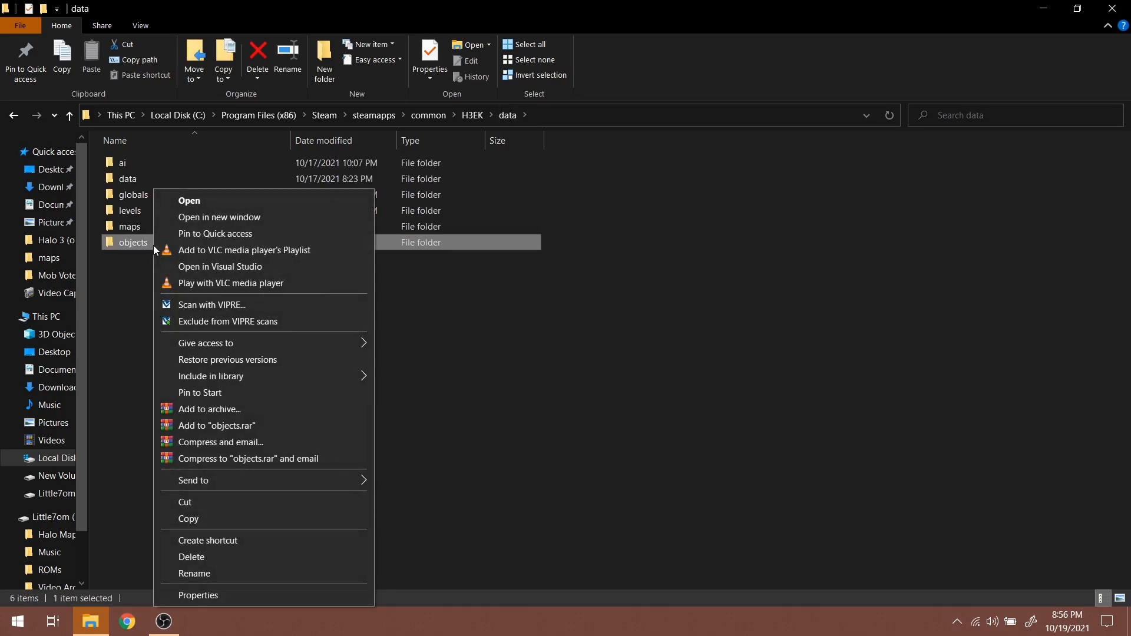
left_click(232, 506)
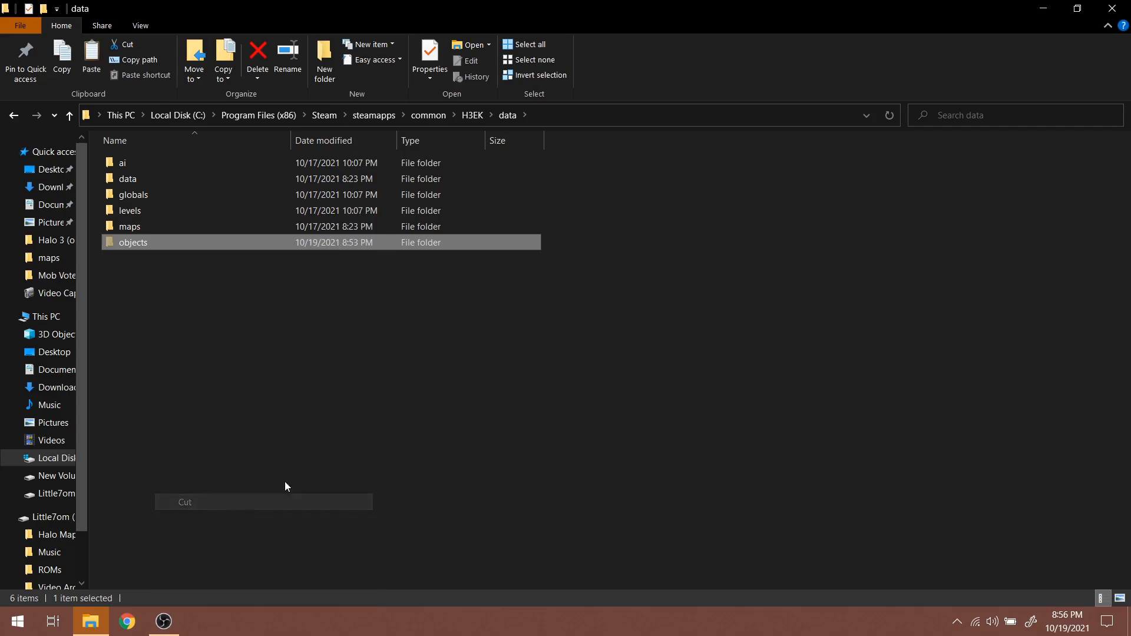
left_click(1044, 8)
right_click(476, 245)
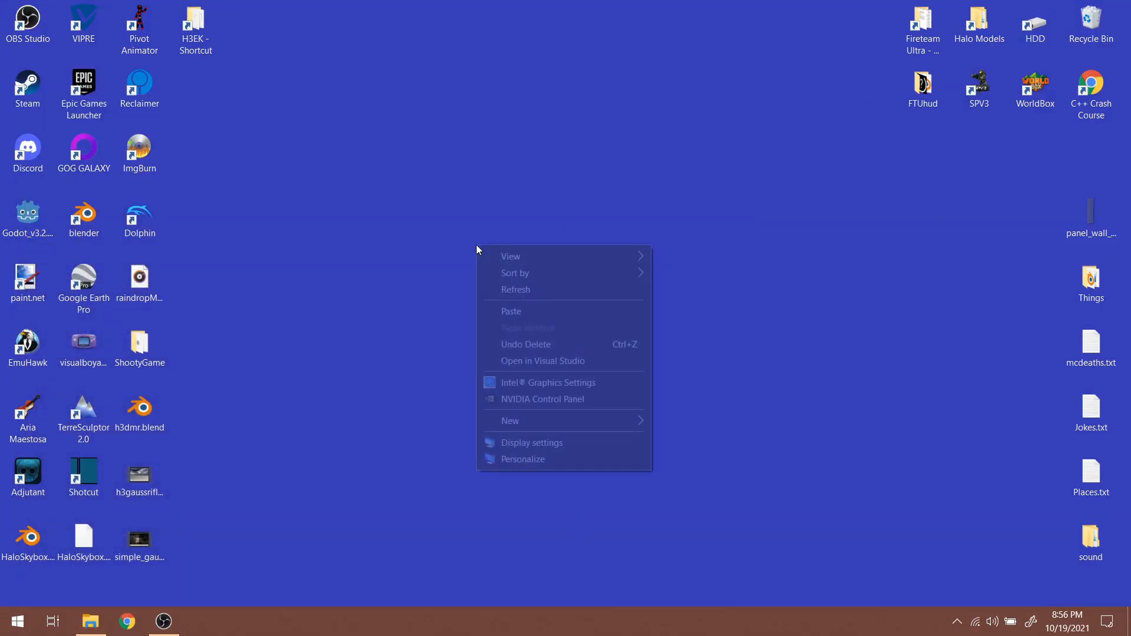
left_click(524, 311)
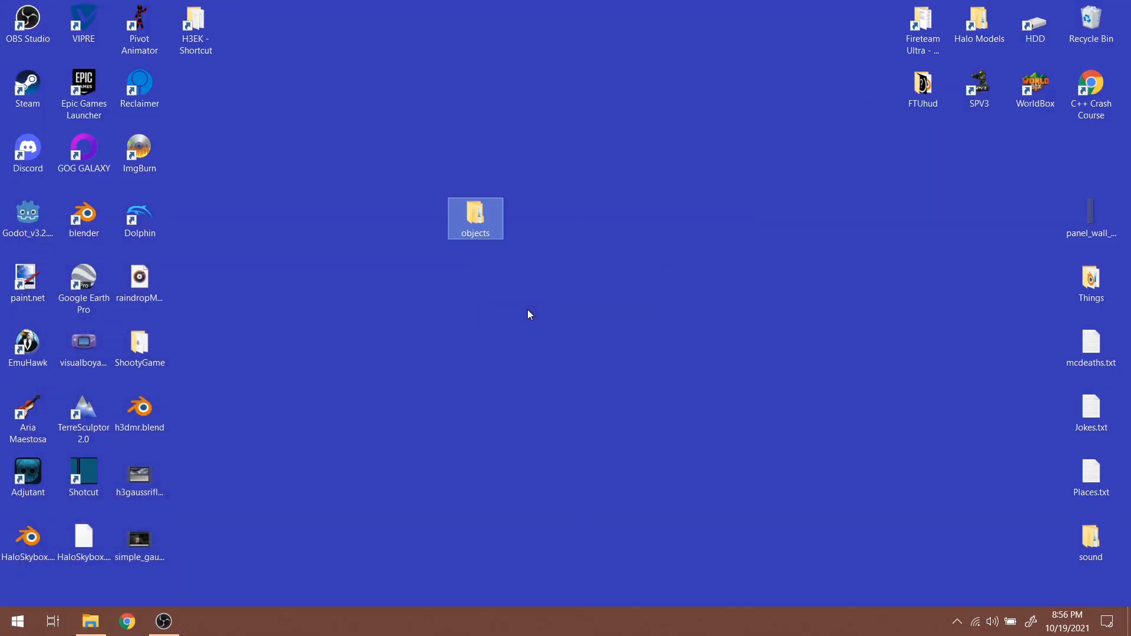
left_click_drag(497, 236, 395, 209)
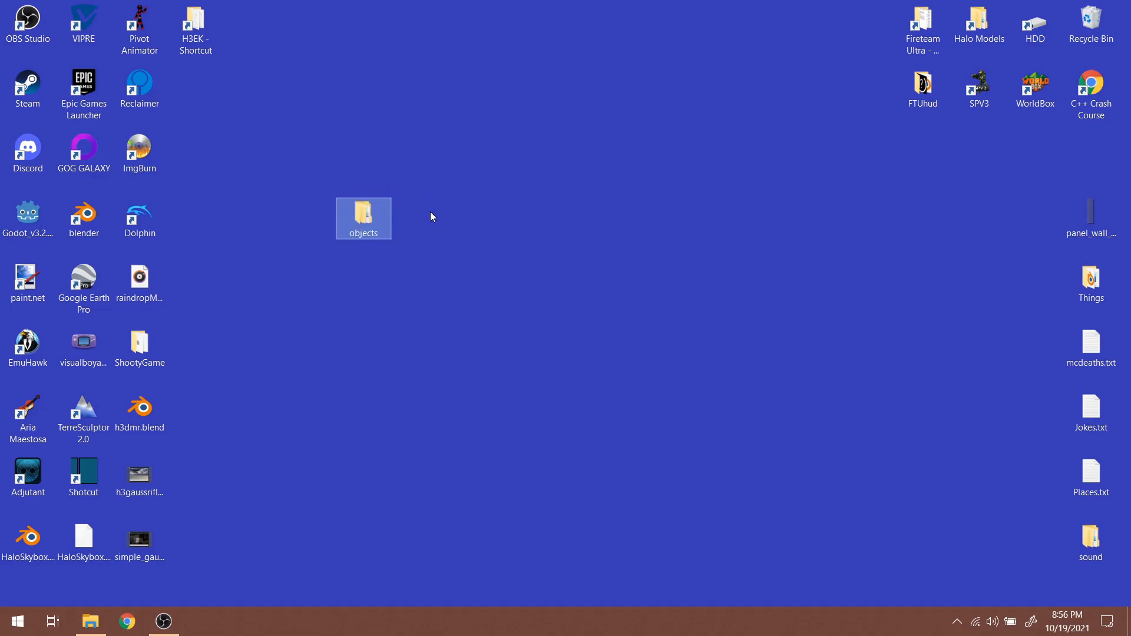
left_click(448, 280)
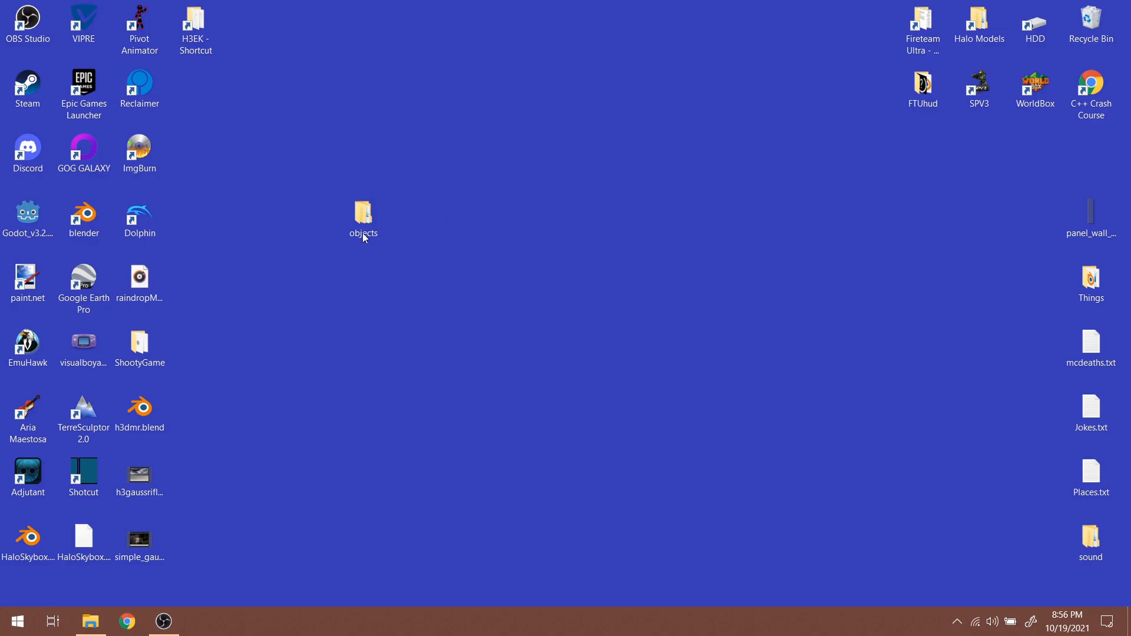
Launch Blender and clear the default layout of all scene objects and the timeline area
double_click(83, 222)
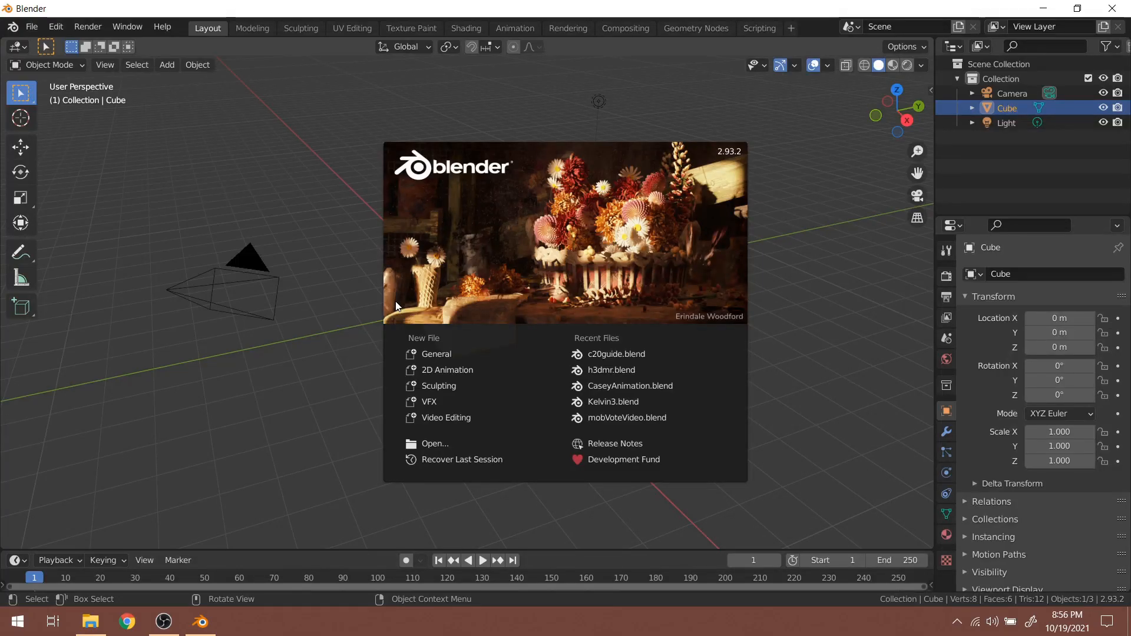
left_click(325, 288)
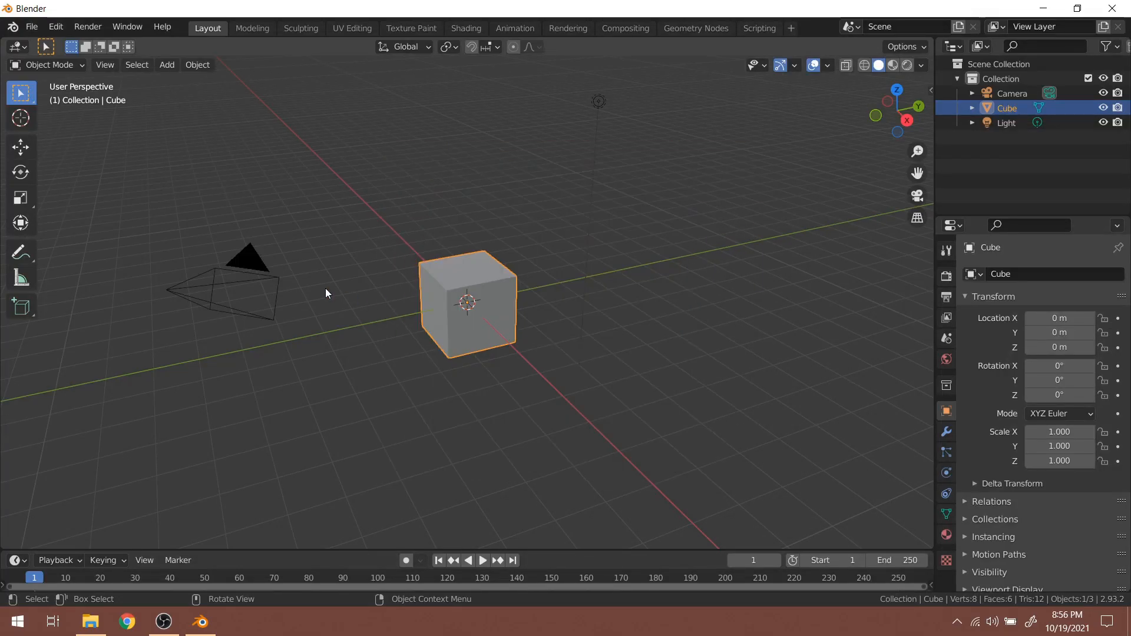
key("a")
key("x")
left_click(416, 274)
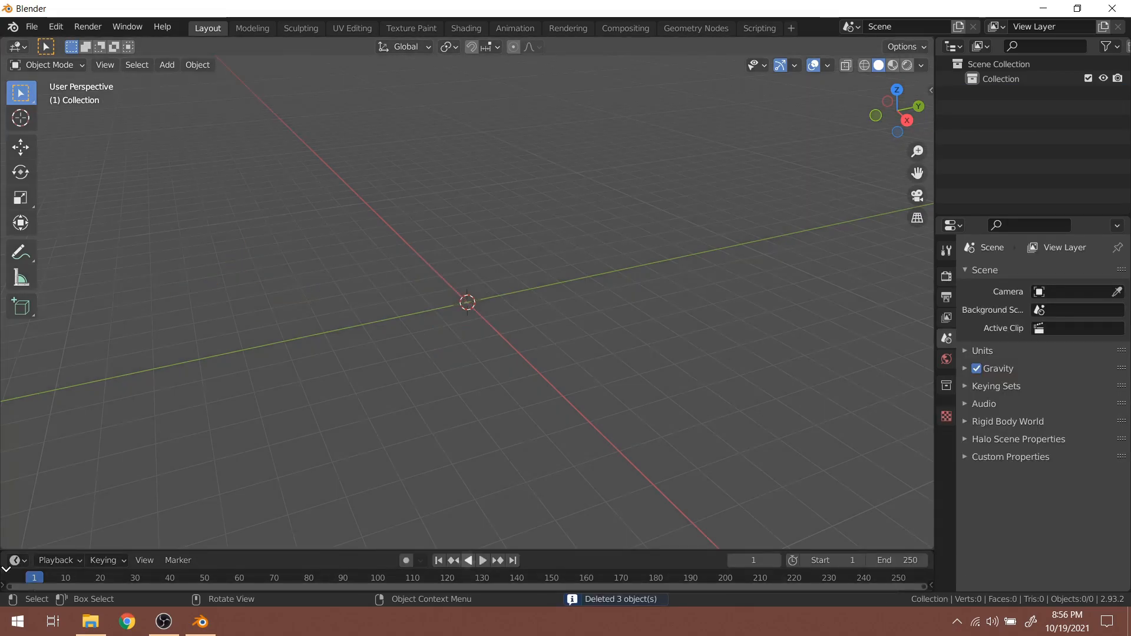
left_click_drag(6, 568, 40, 541)
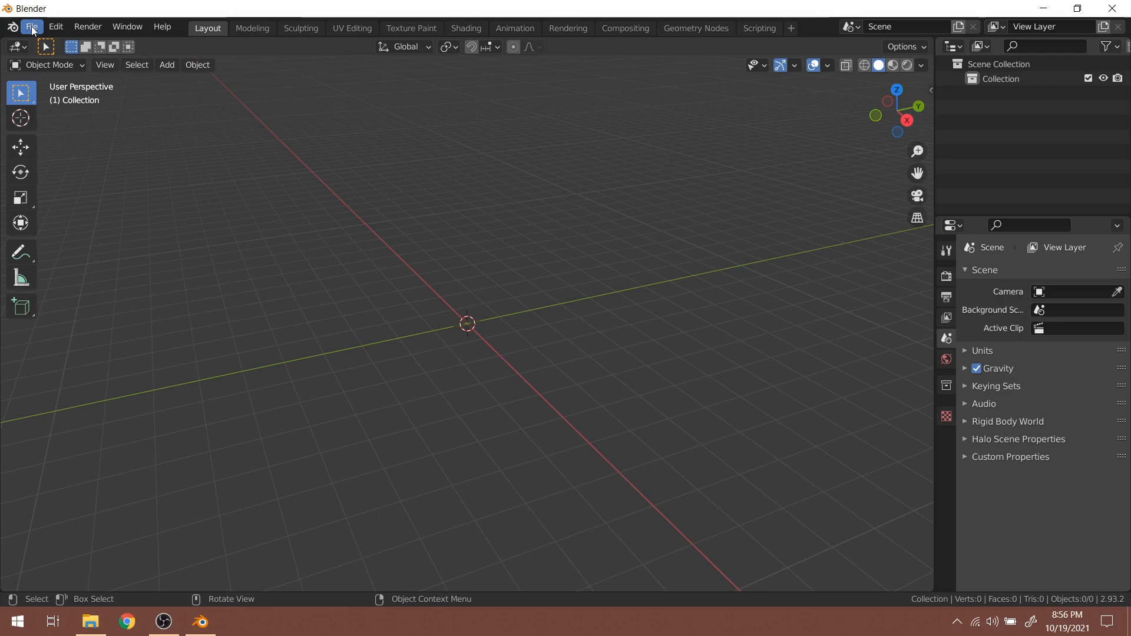
Search the add-ons in Blender's preferences for "halo" to check the Halo Asset Blender Development Toolset
left_click(60, 27)
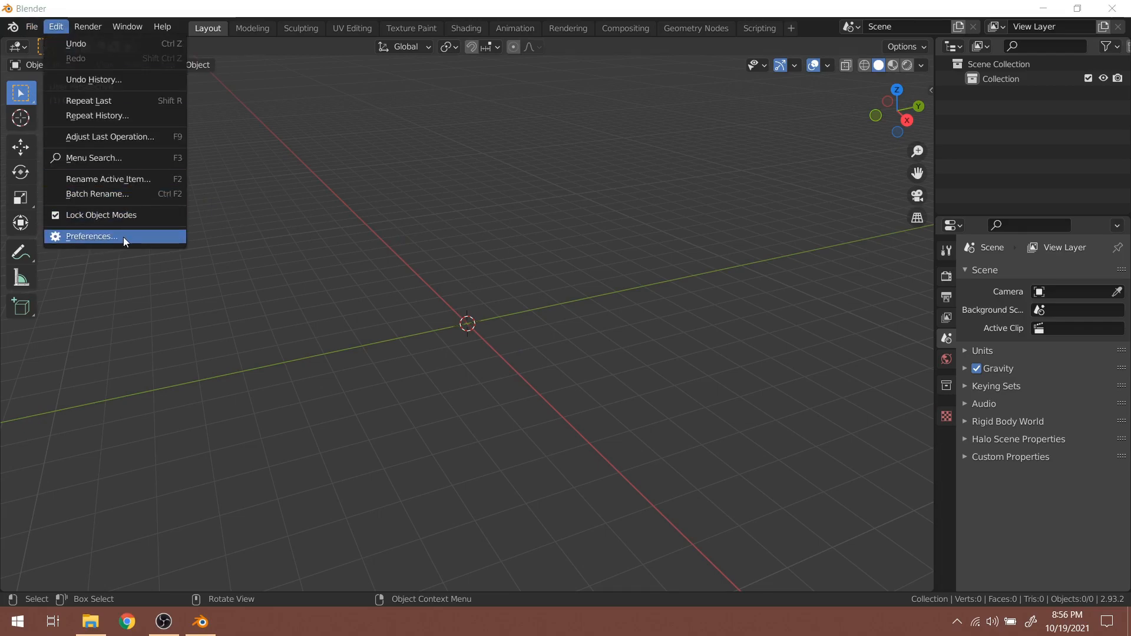
left_click(123, 237)
left_click(412, 76)
type("halo")
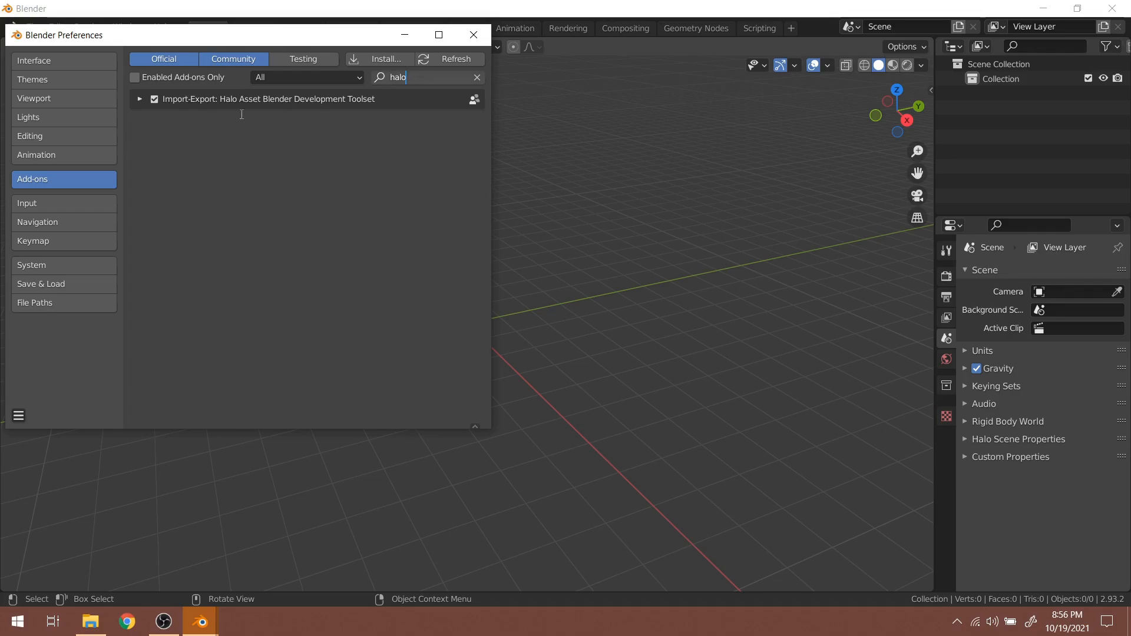
Examine the details of the Halo Asset Blender Development Toolset add-on and close the preferences
key("Return")
left_click(139, 99)
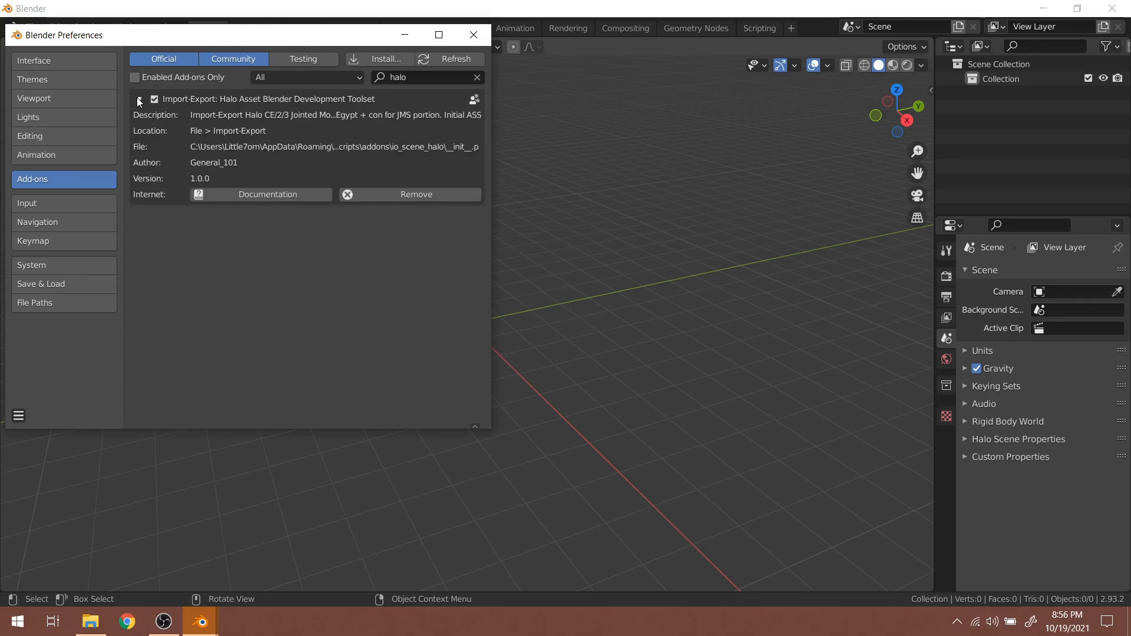
left_click(139, 98)
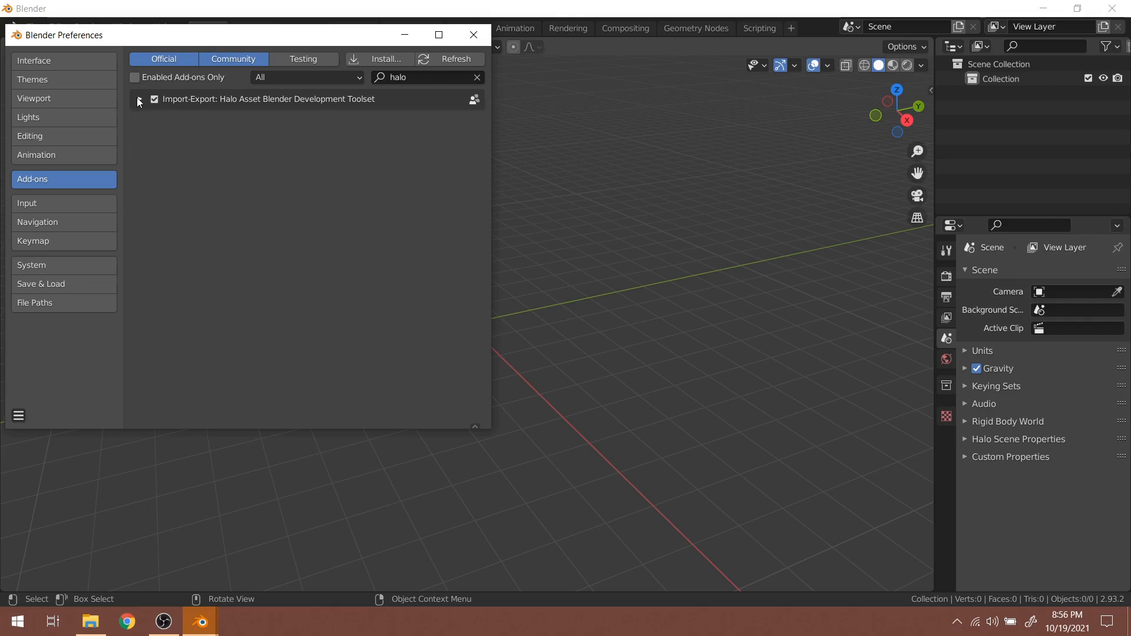
left_click(473, 35)
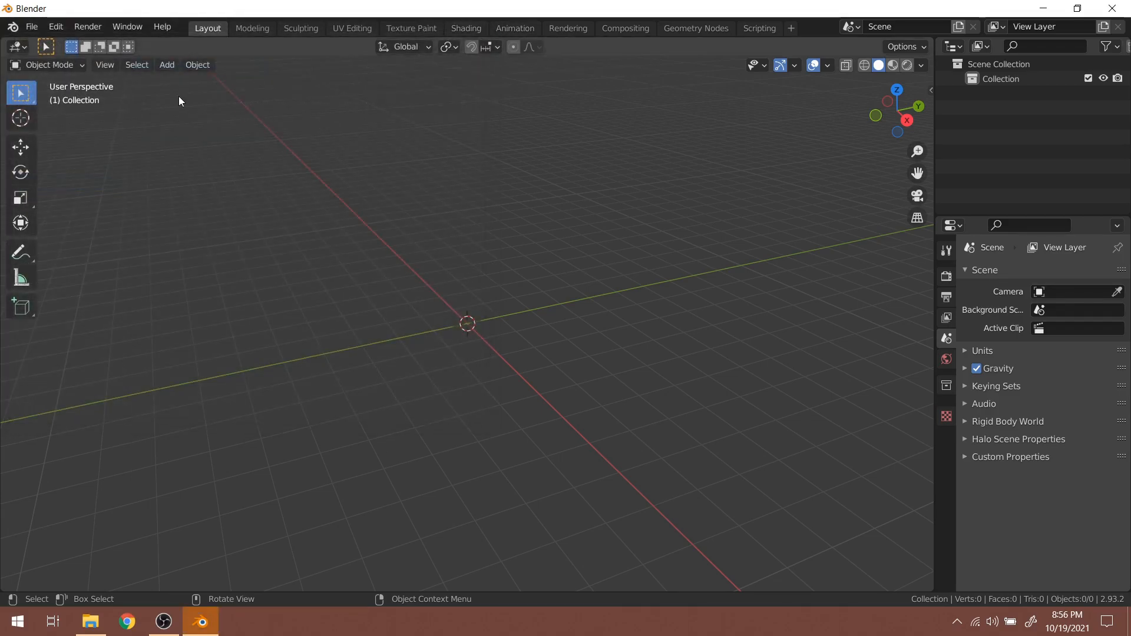
Start a Halo Jointed Model Skeleton (.jms) import and browse to the desktop's objects\characters\grunt\render folder
left_click(35, 30)
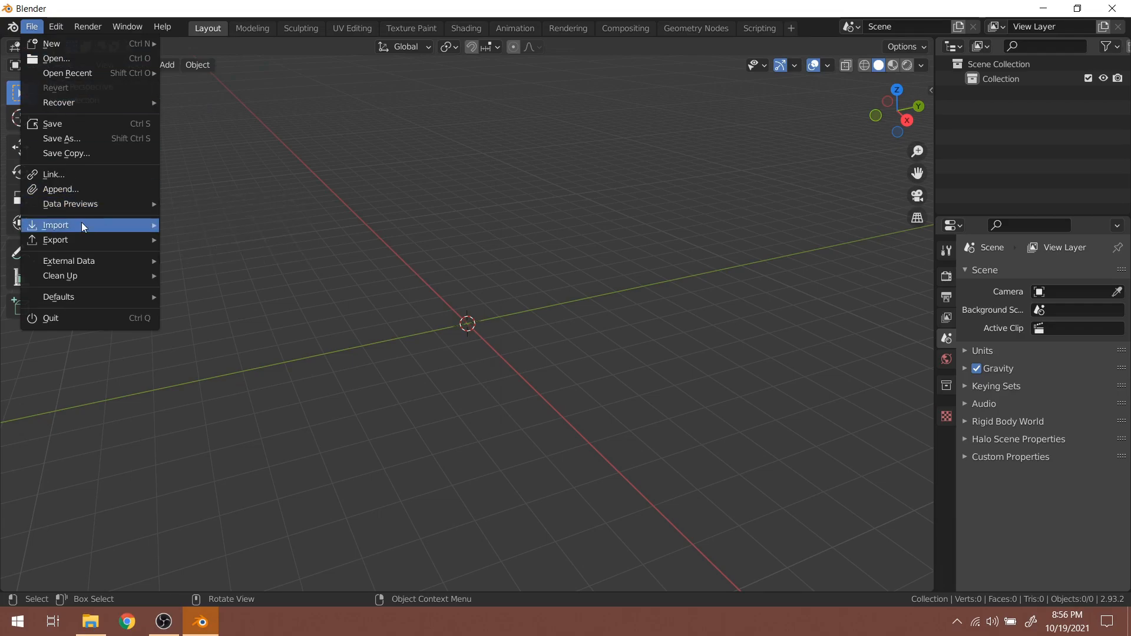
mouse_move(80, 221)
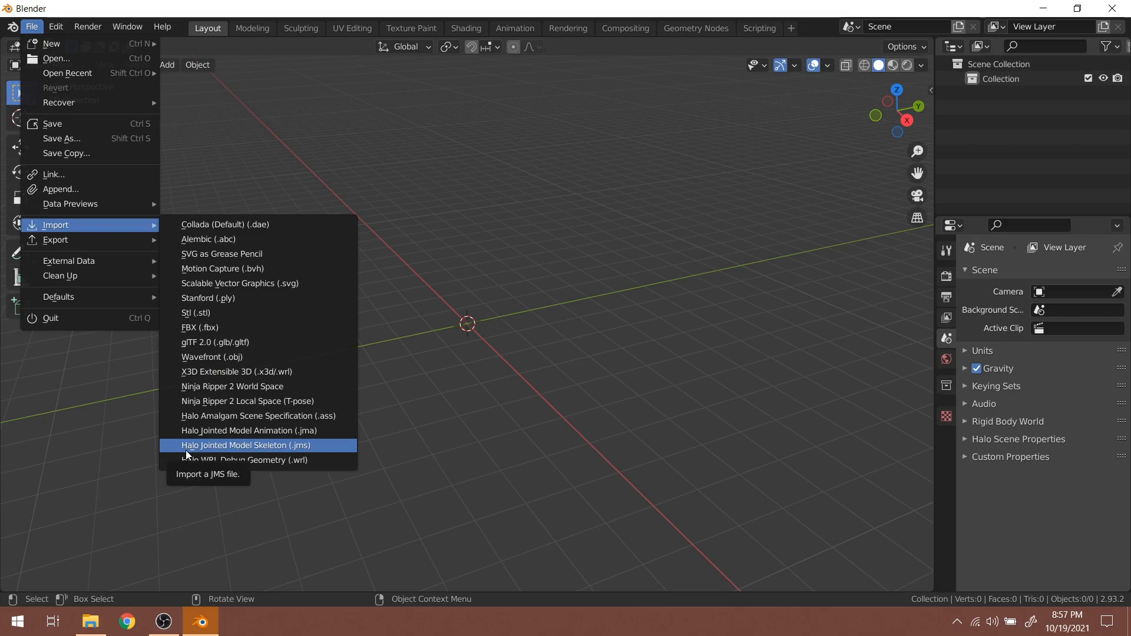
left_click(302, 445)
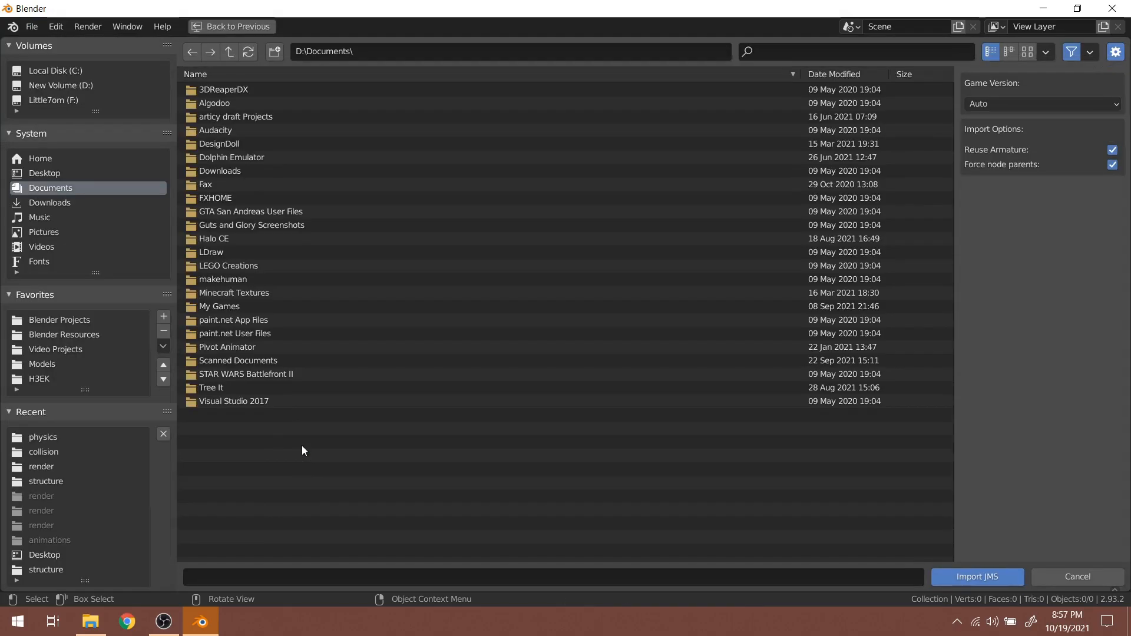
left_click(49, 174)
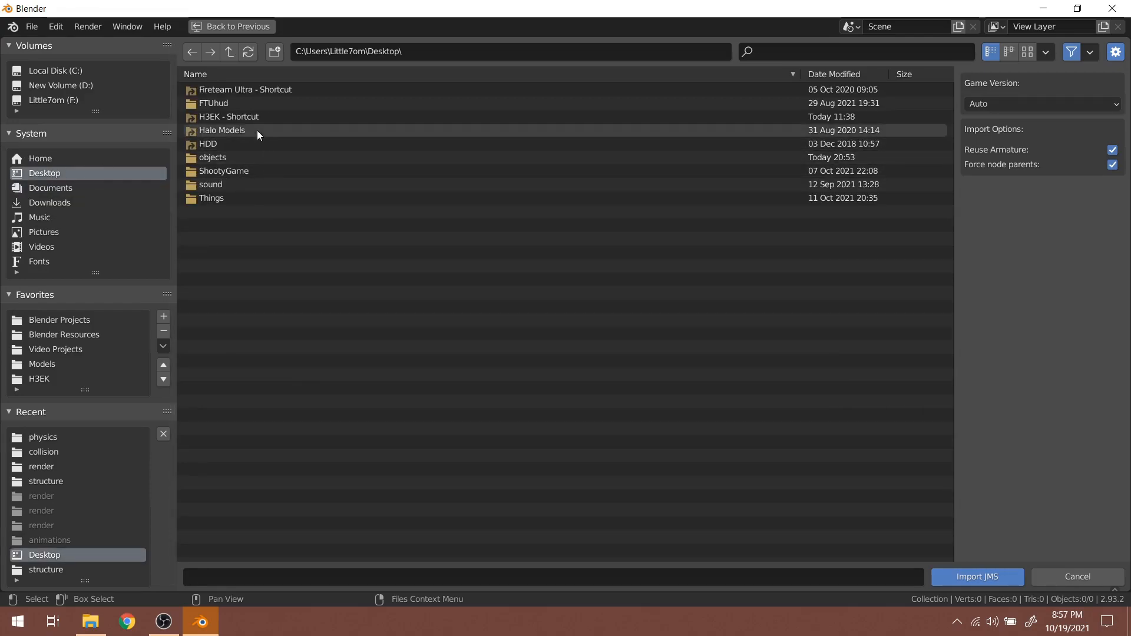
left_click(233, 157)
left_click(262, 90)
left_click(260, 89)
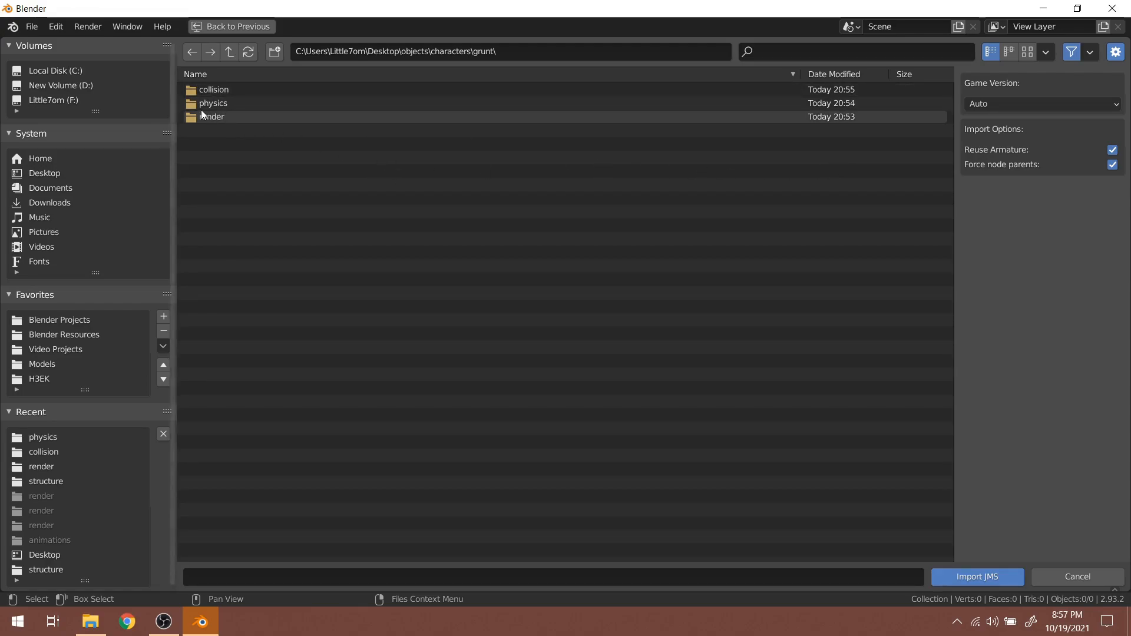
double_click(225, 119)
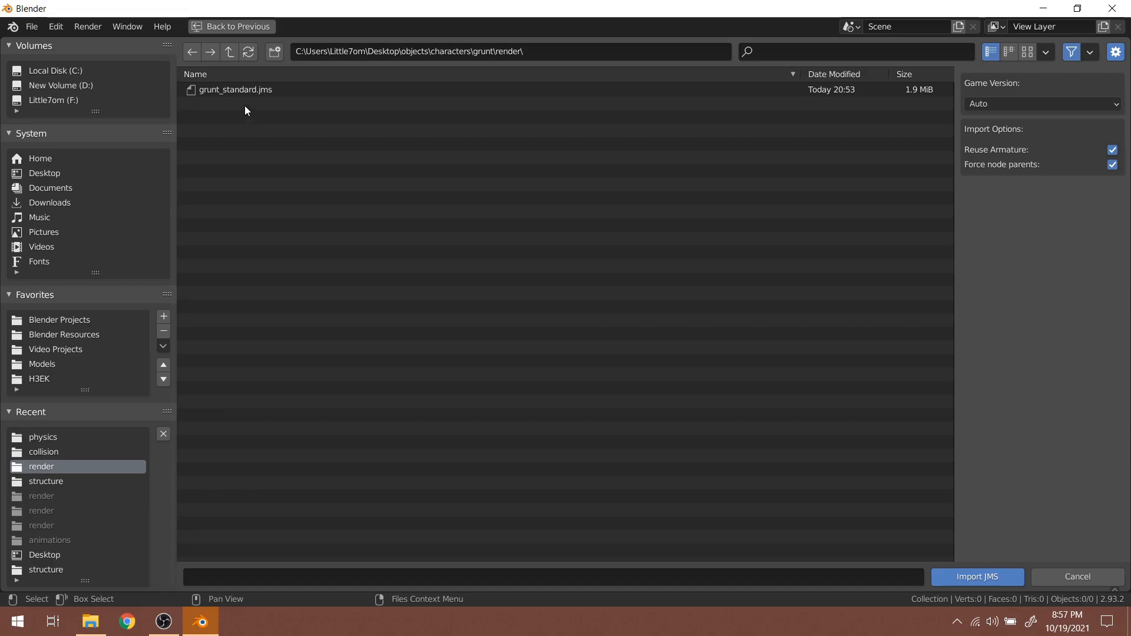
Import grunt_standard.jms with the game version set to Halo 3
left_click(239, 90)
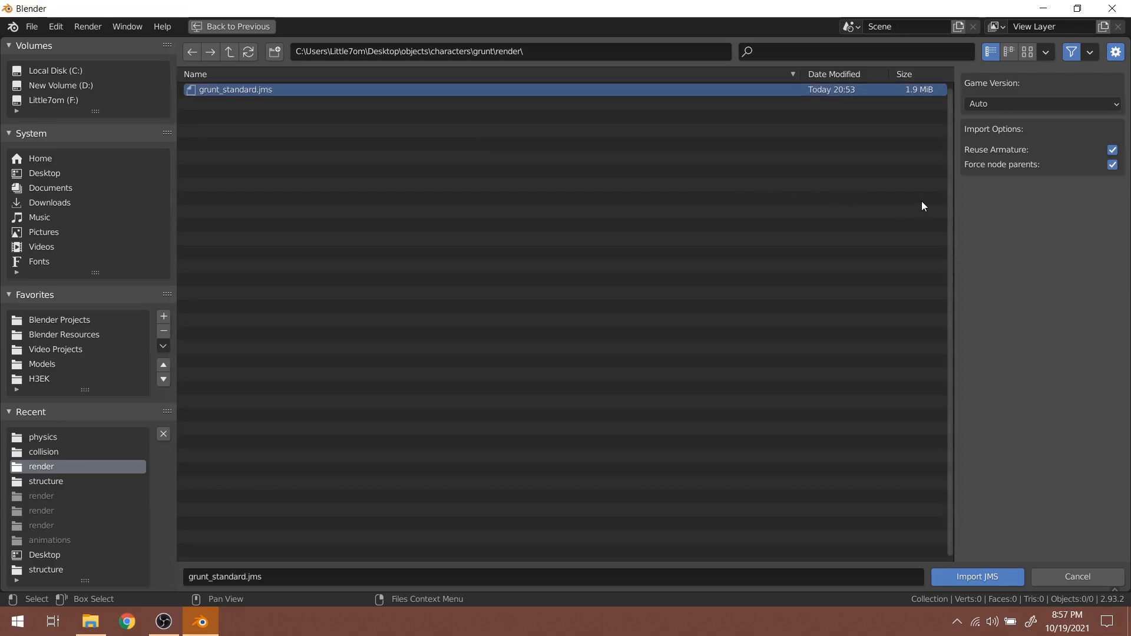
left_click(998, 104)
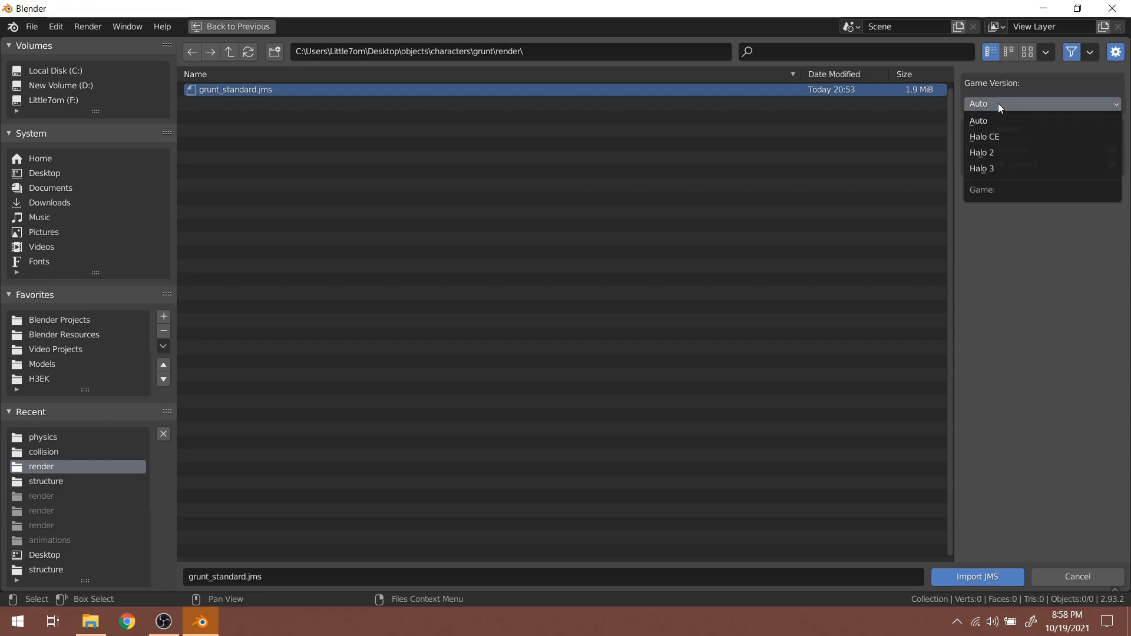
left_click(1003, 168)
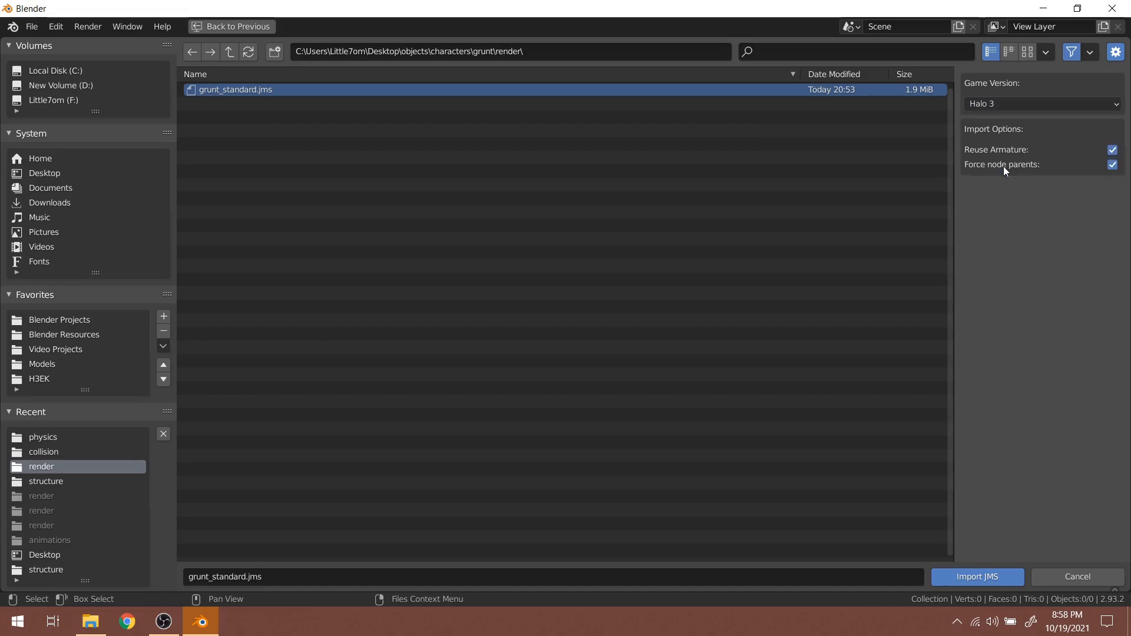
left_click(996, 583)
Select the imported grunt's armature and switch it to Pose Mode
scroll(720, 300, "down", 6)
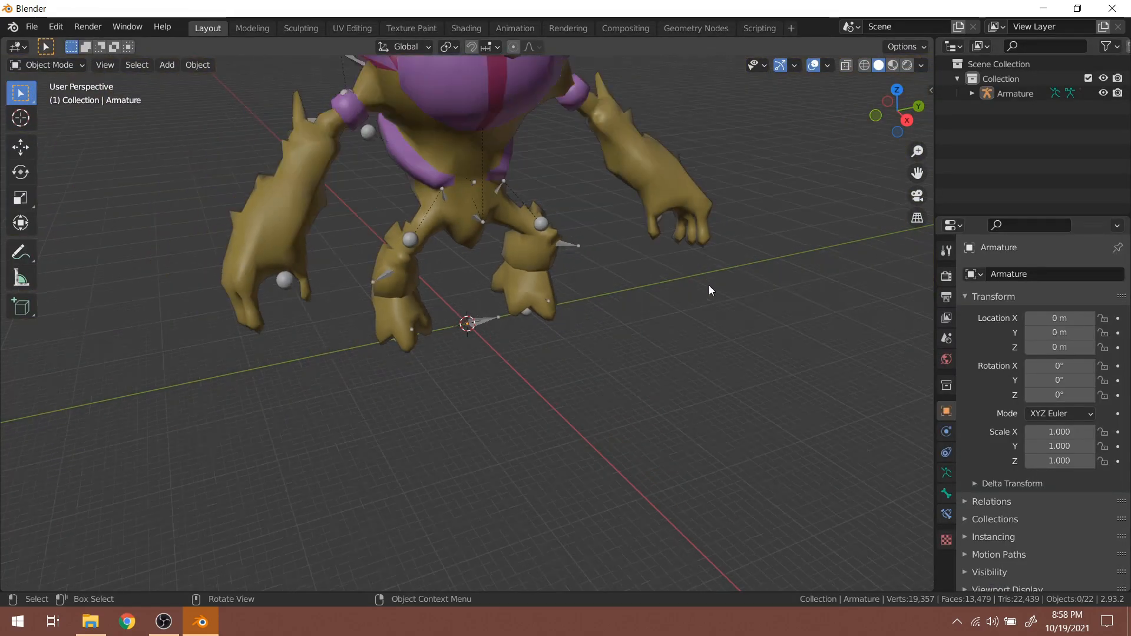
scroll(711, 288, "down", 4)
middle_click_drag(684, 264, 558, 207)
scroll(563, 218, "up", 4)
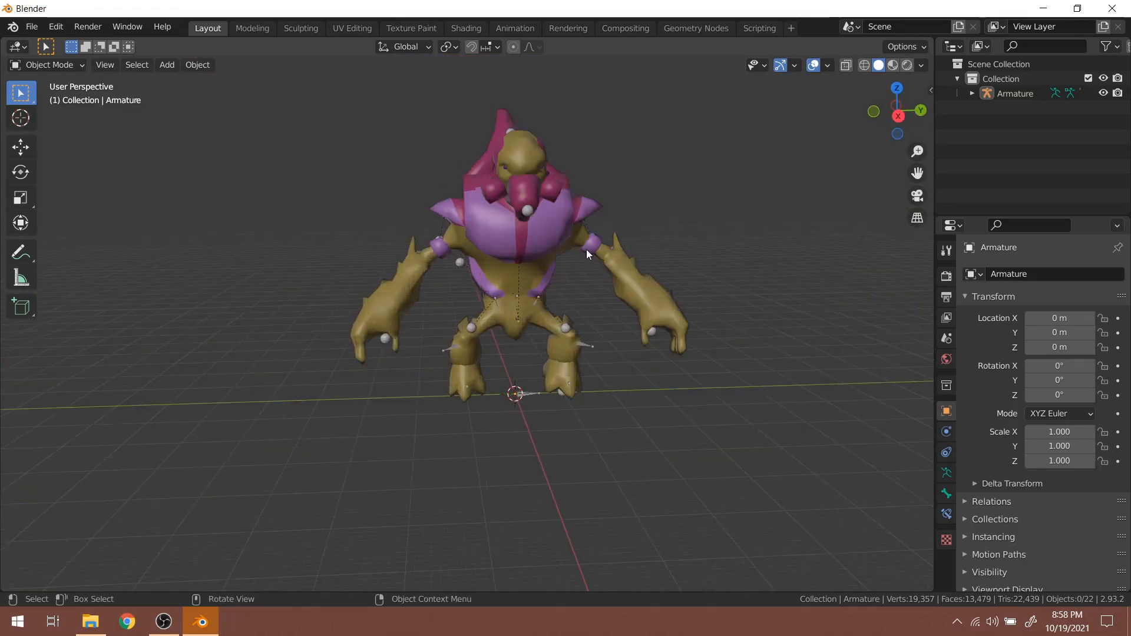
scroll(585, 249, "up", 3)
middle_click_drag(585, 249, 567, 233)
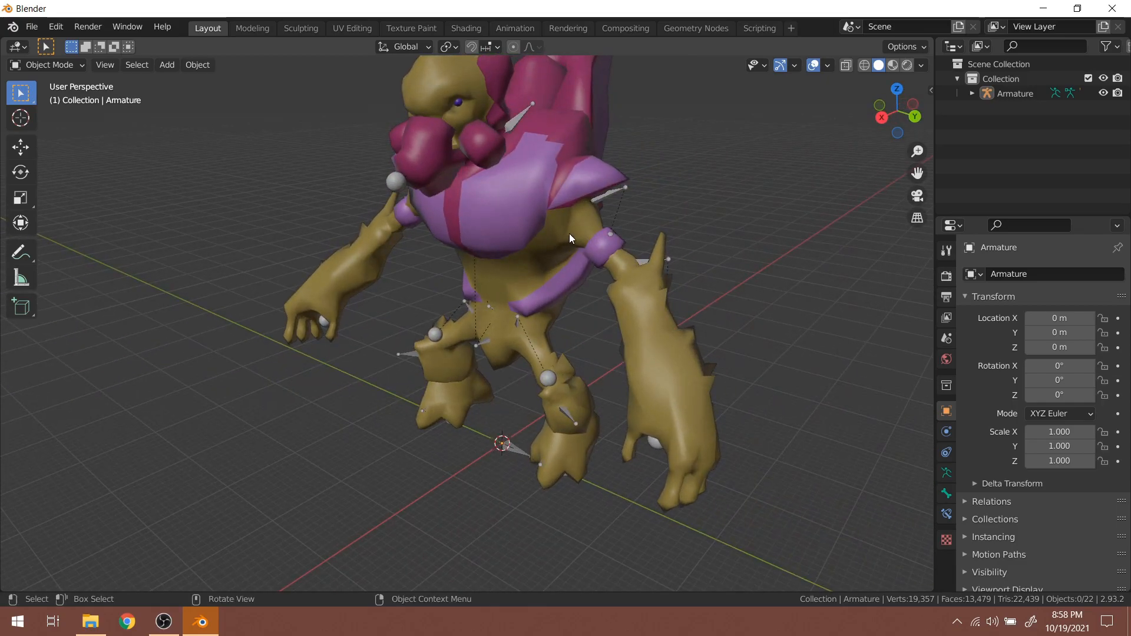
left_click(615, 192)
middle_click_drag(615, 192, 666, 227)
left_click(65, 66)
left_click(68, 110)
Try rotating the b_r_calf and b_r_thigh bones, cancel both rotations and return to Object Mode
middle_click_drag(488, 401, 461, 366)
left_click(466, 363)
key("r")
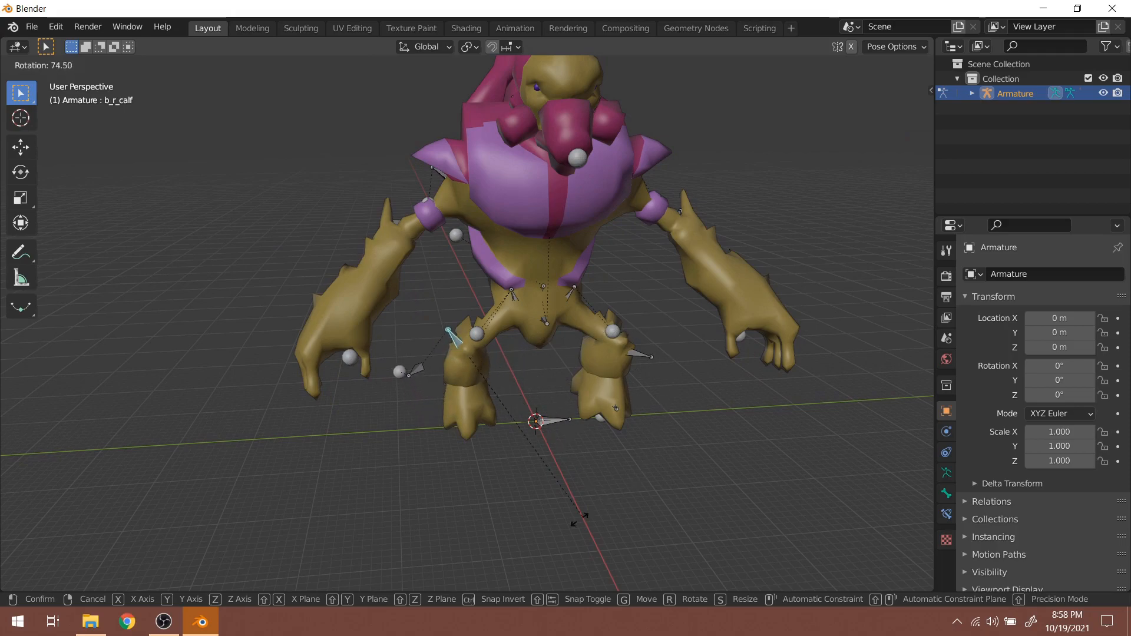
key("Escape")
left_click(513, 299)
key("r")
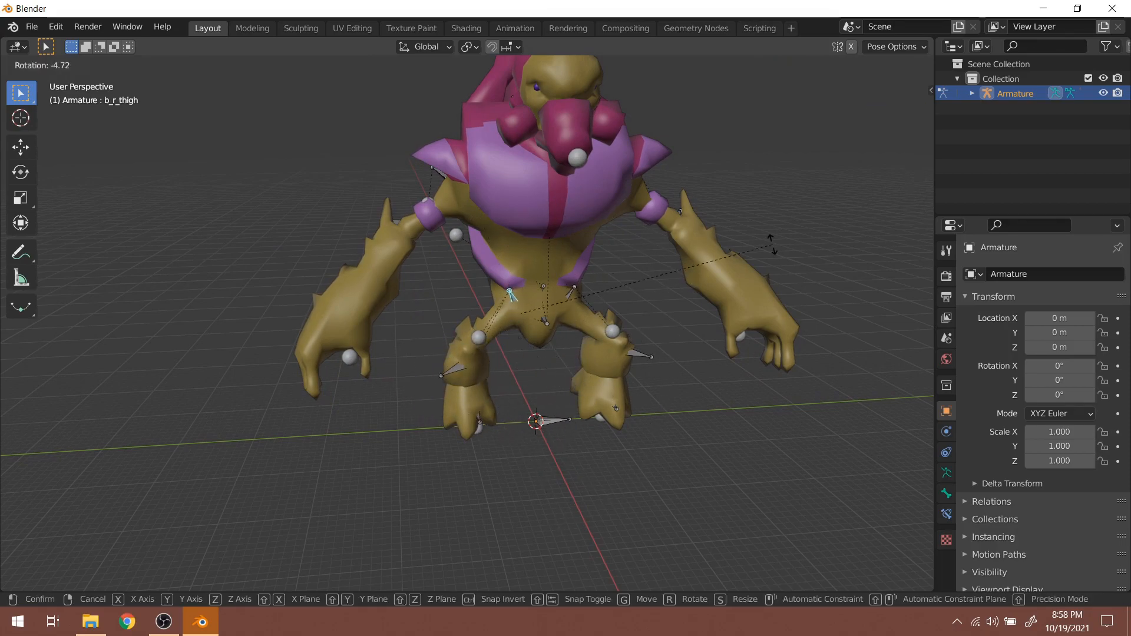
key("Escape")
left_click(47, 65)
left_click(44, 83)
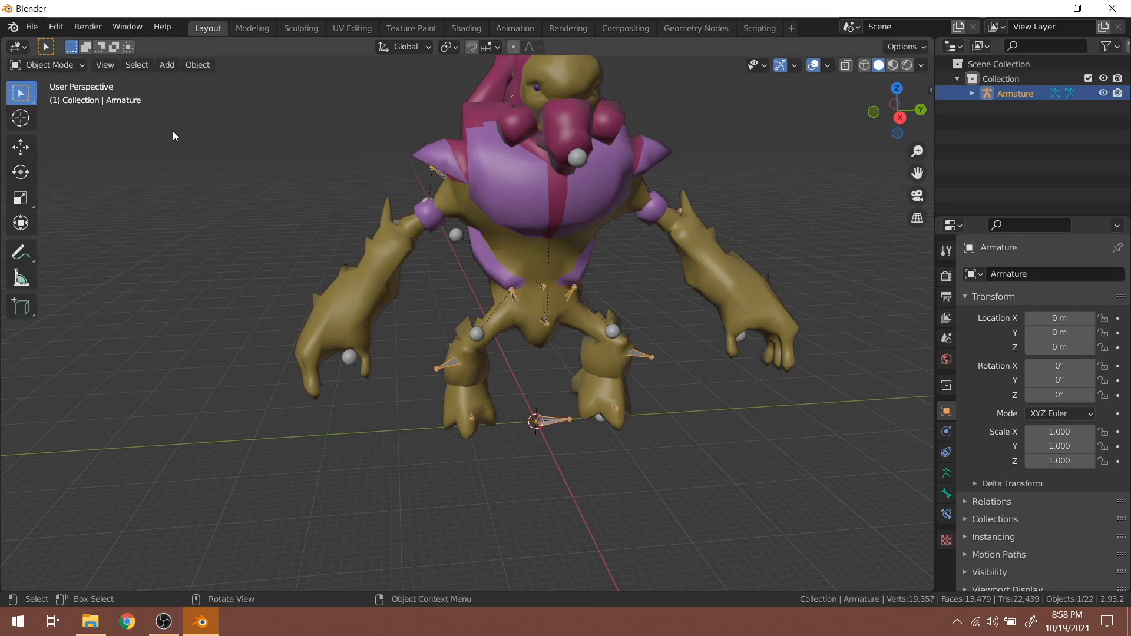
Expand the armature's hierarchy to examine the objects parented to it
scroll(706, 405, "down", 3)
middle_click_drag(706, 405, 703, 433)
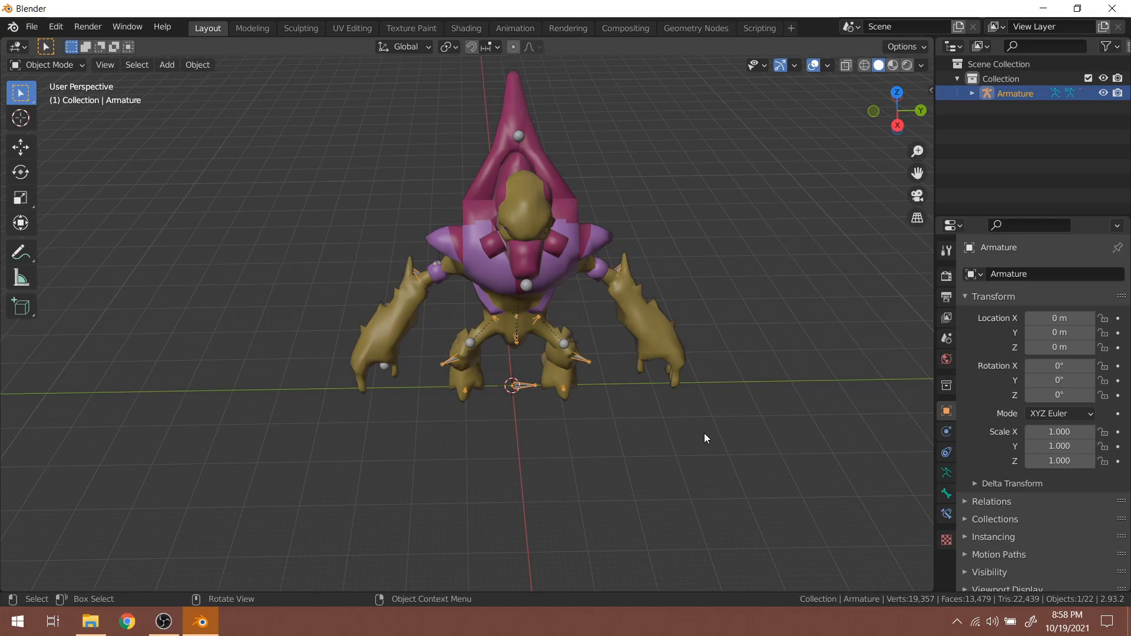
left_click(973, 94)
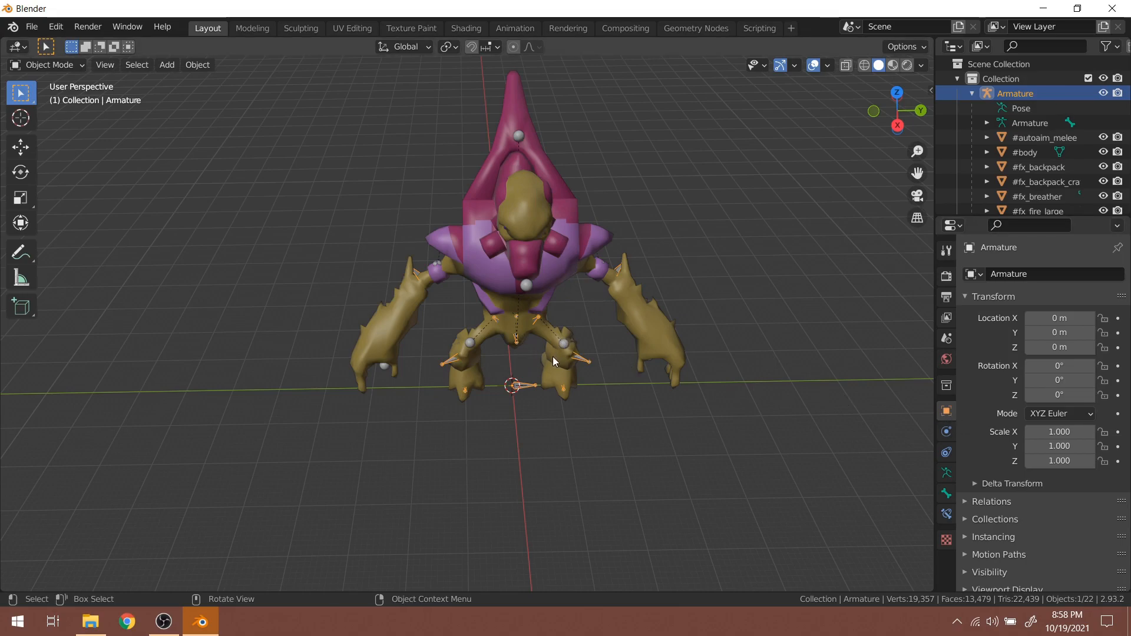
mouse_move(601, 347)
middle_mouse_down()
mouse_move(591, 317)
mouse_move(593, 347)
middle_mouse_up()
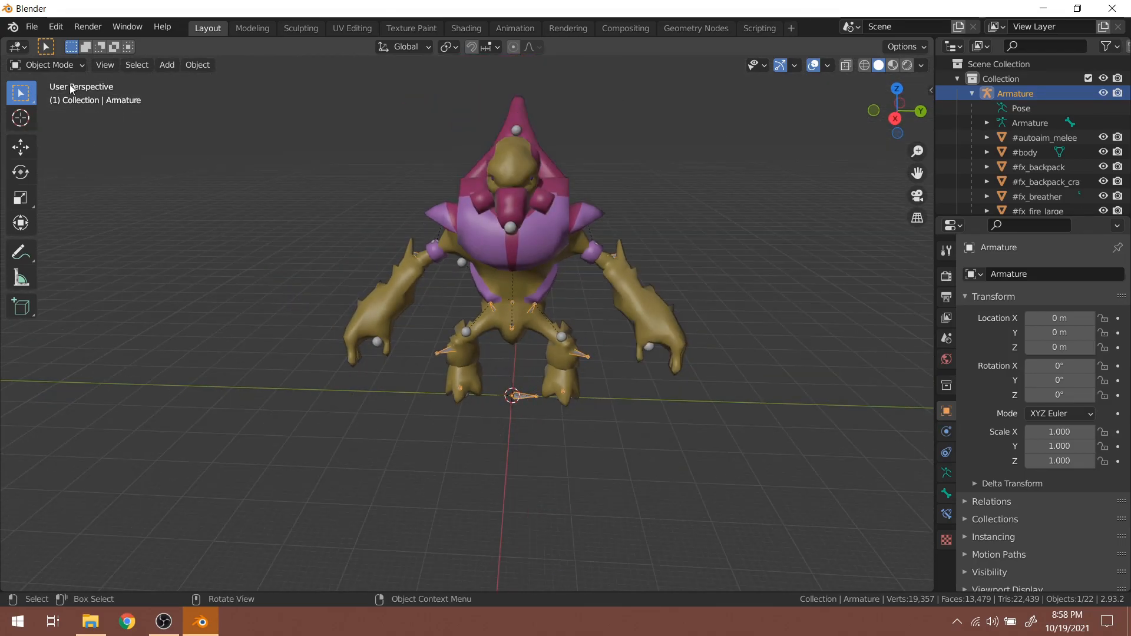
Try moving the whole armature together with the grunt model attached to it
key("g")
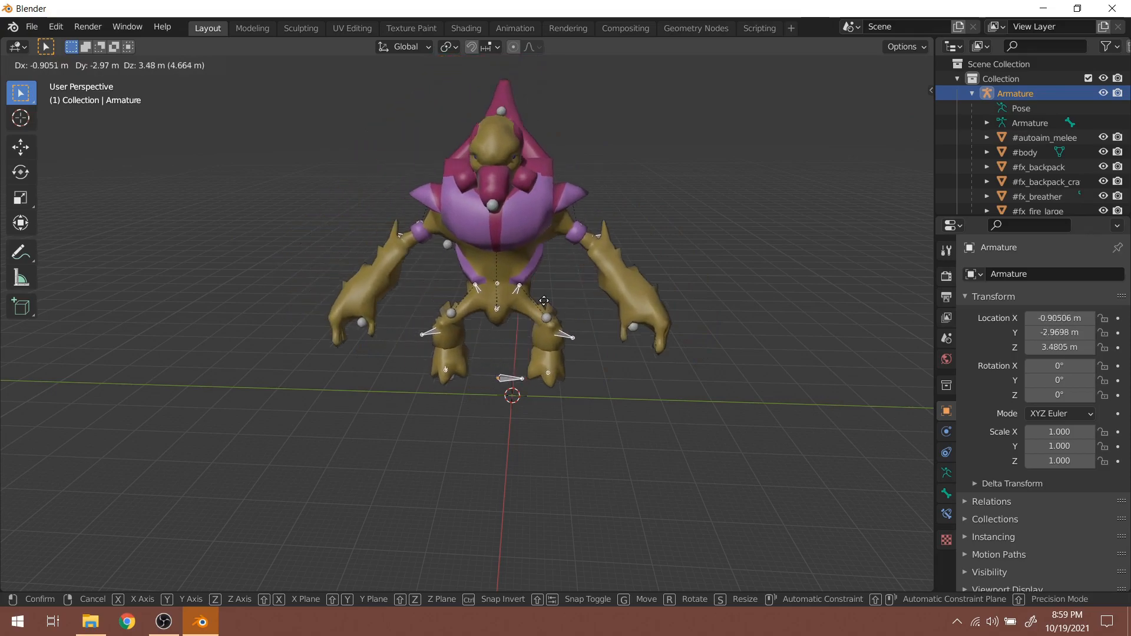
right_click(528, 287)
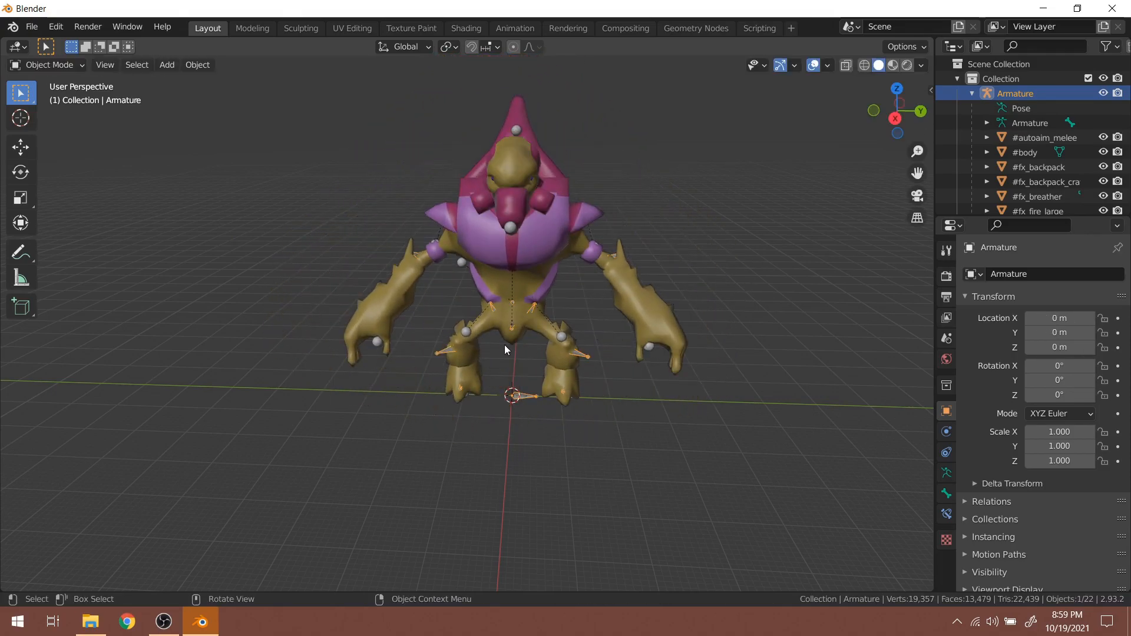
middle_click_drag(461, 355, 476, 334)
middle_click_drag(658, 461, 631, 443)
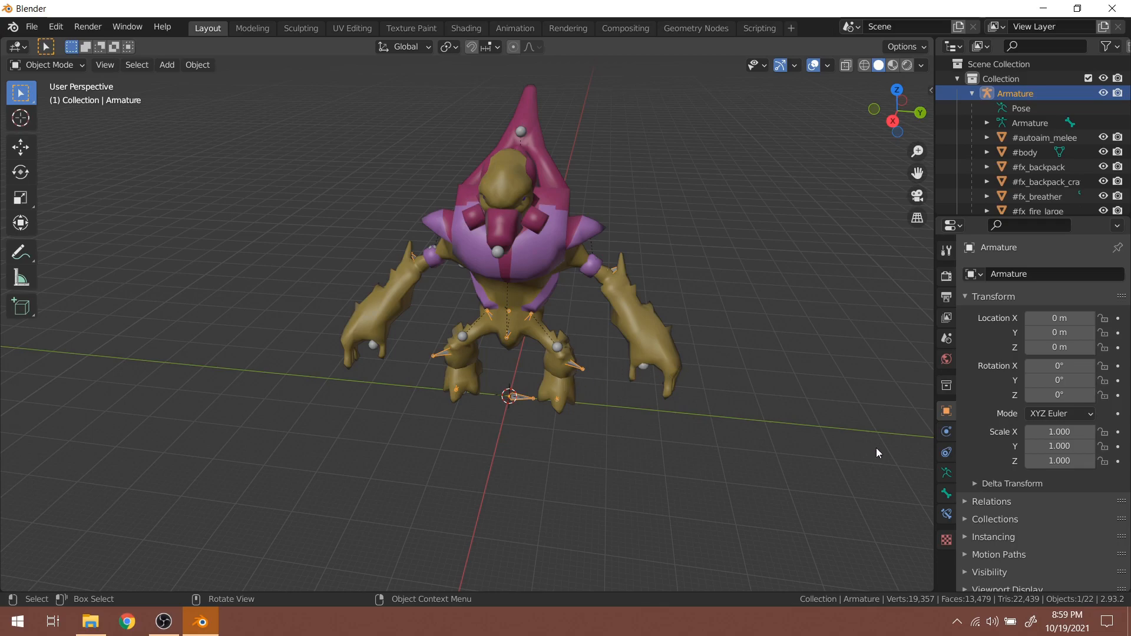
Select the grunt_standard mesh and make b_r_thigh its active vertex group
left_click(946, 495)
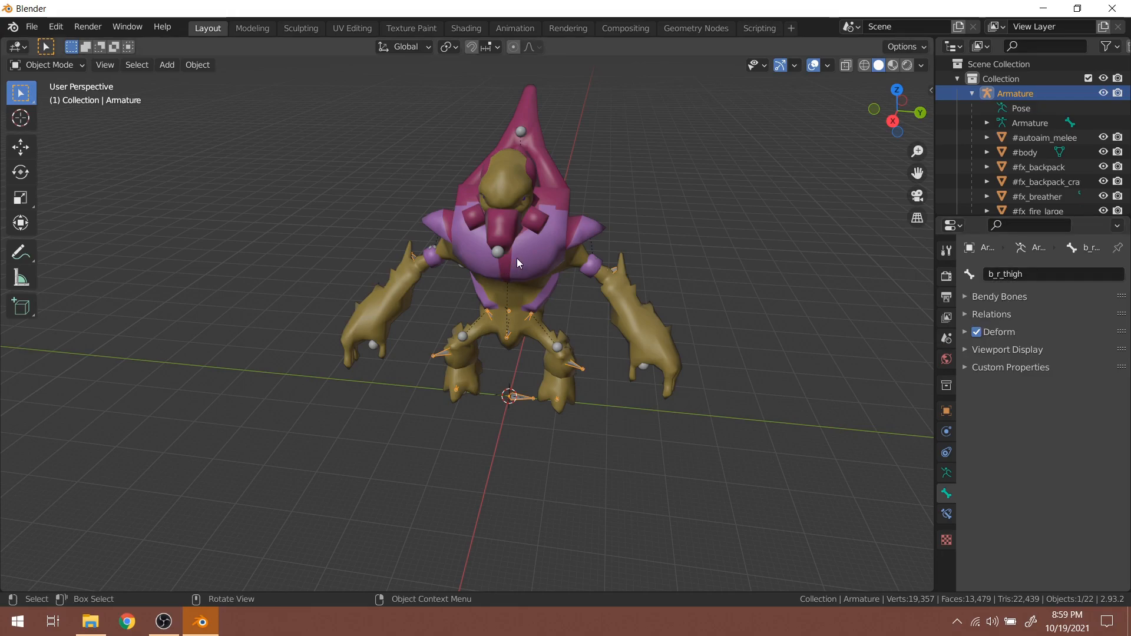
left_click(533, 252)
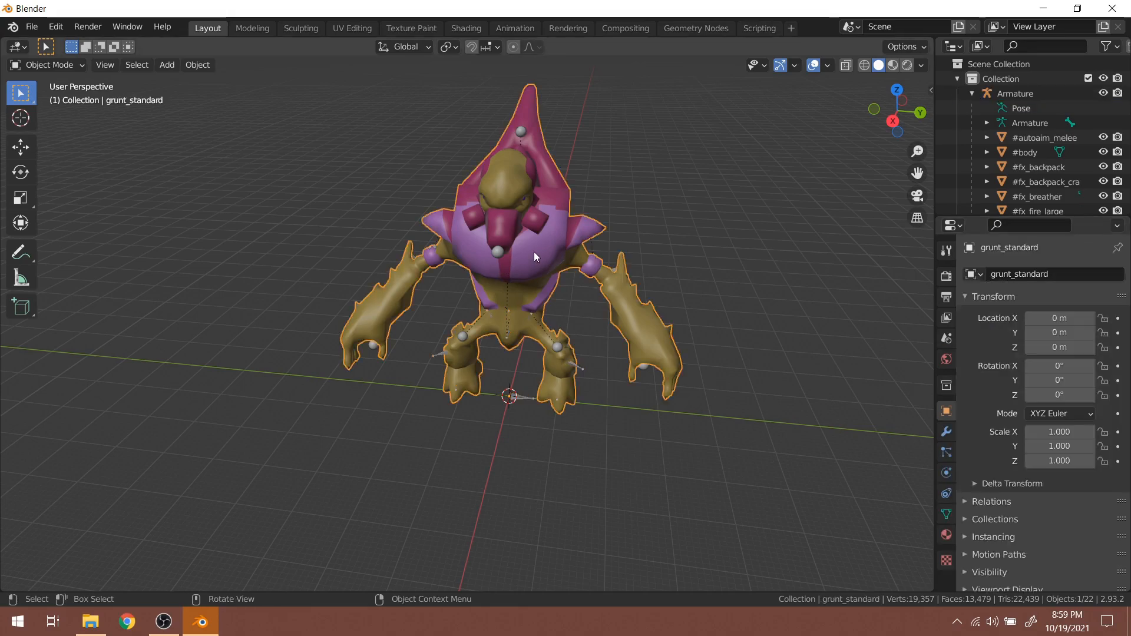
left_click(946, 513)
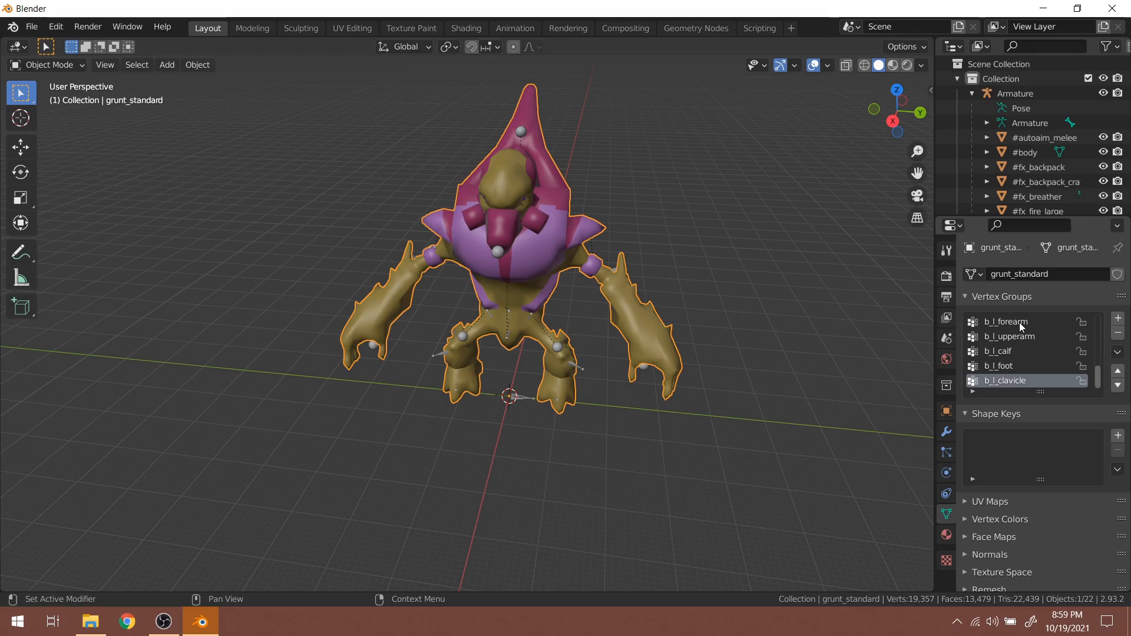
scroll(1040, 359, "up", 3)
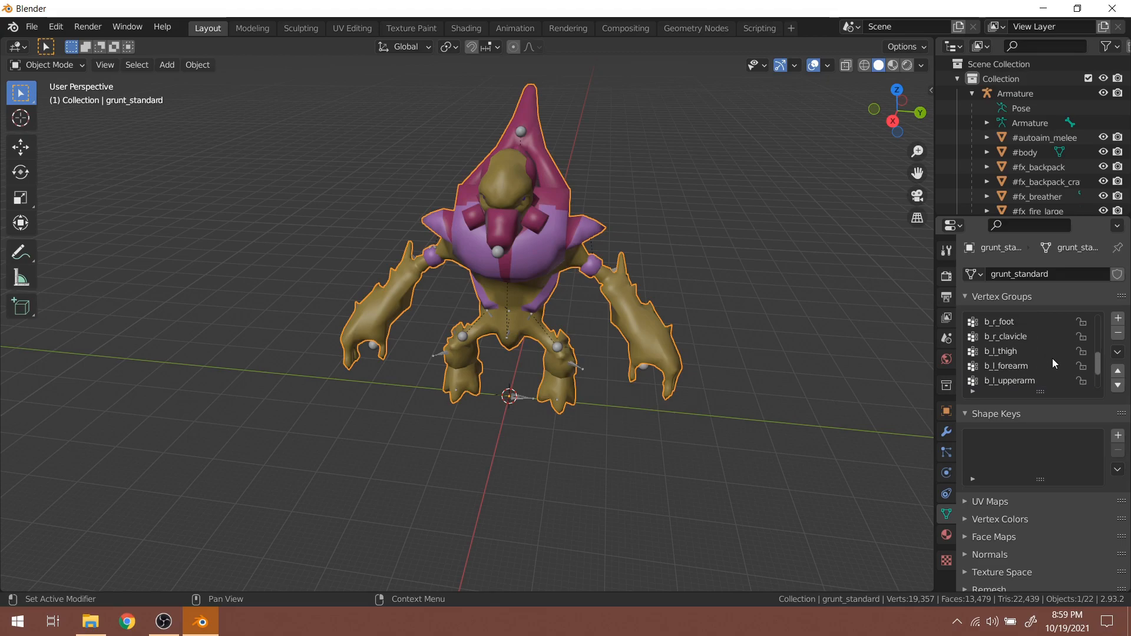
scroll(1024, 360, "up", 6)
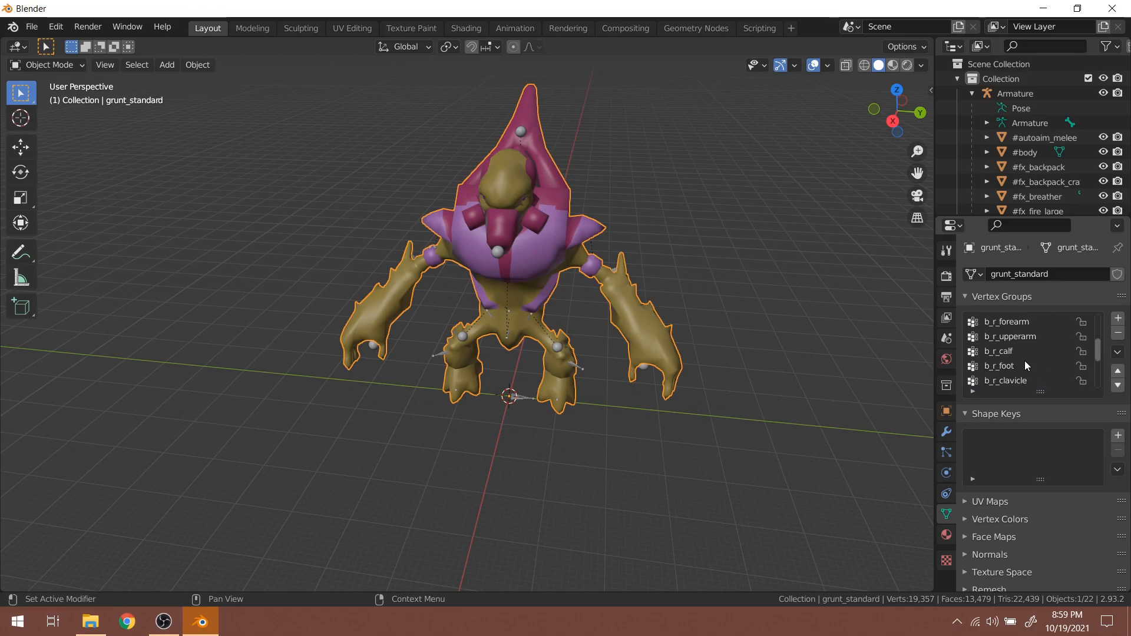
scroll(1025, 365, "up", 1)
left_click(1012, 352)
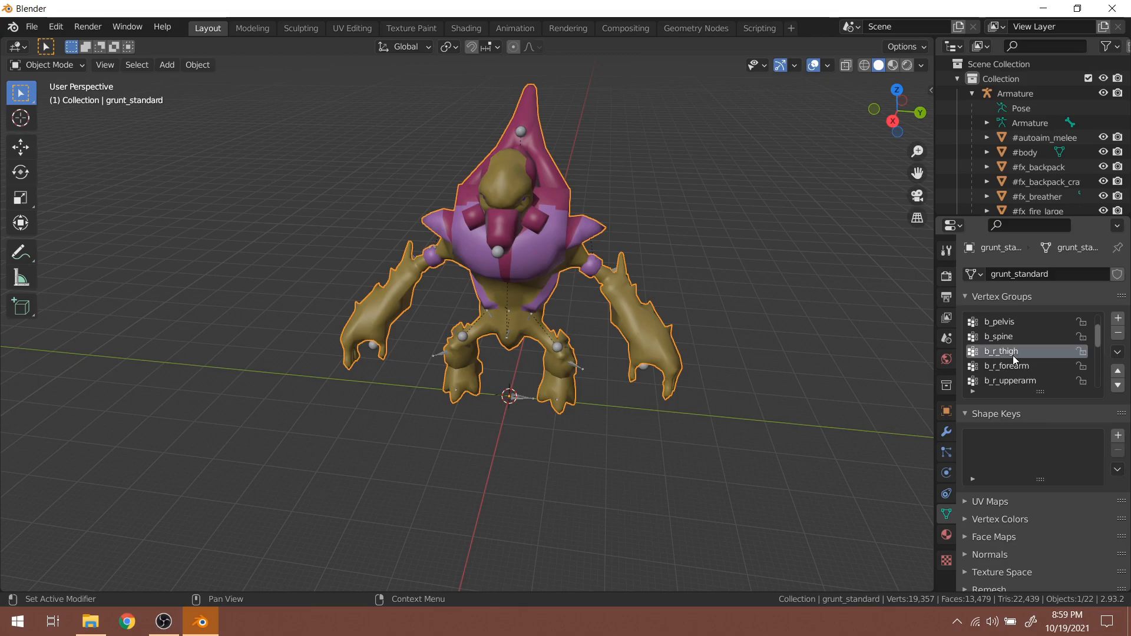
Enter Edit Mode on grunt_standard and select the vertices assigned to the b_r_thigh group
left_click(39, 66)
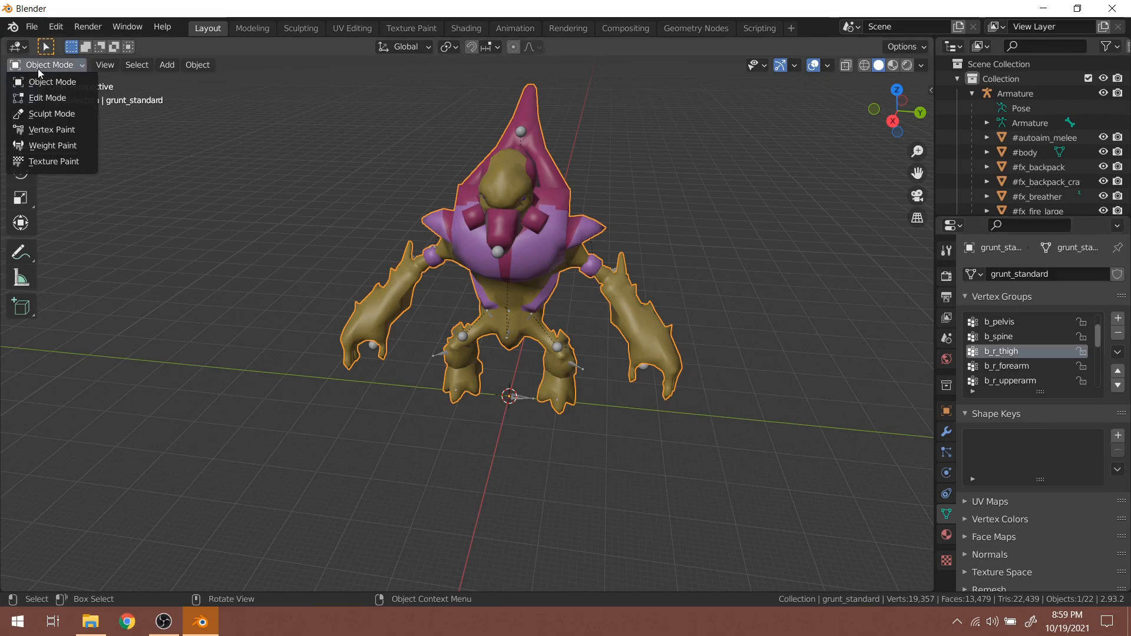
left_click(59, 99)
scroll(694, 310, "up", 4)
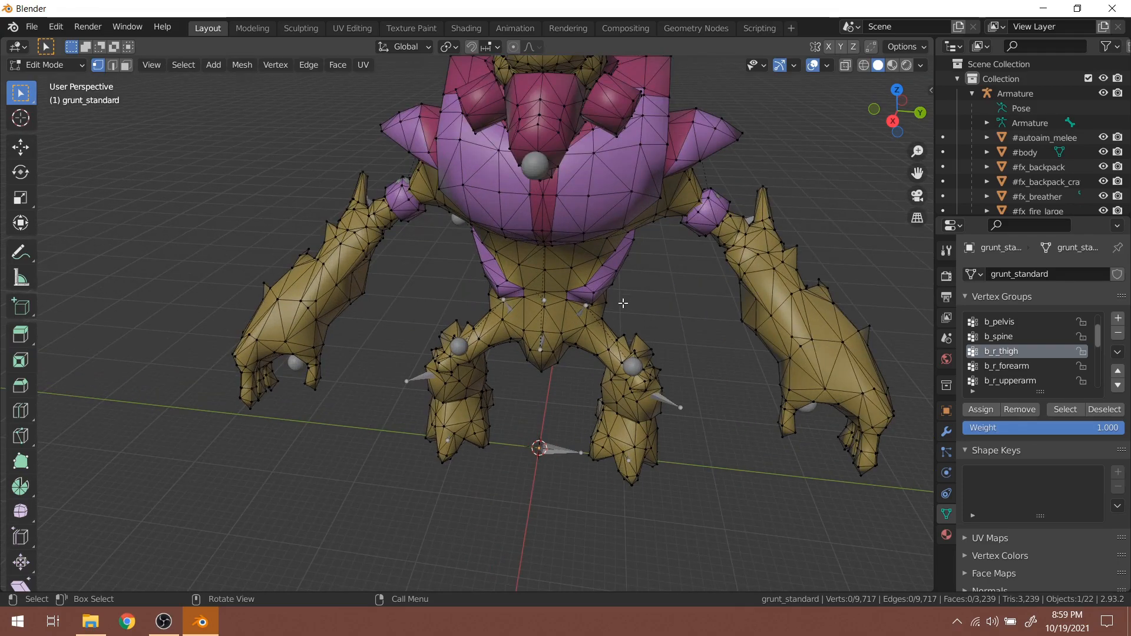
mouse_move(695, 311)
middle_mouse_down()
mouse_move(727, 260)
mouse_move(707, 295)
middle_mouse_up()
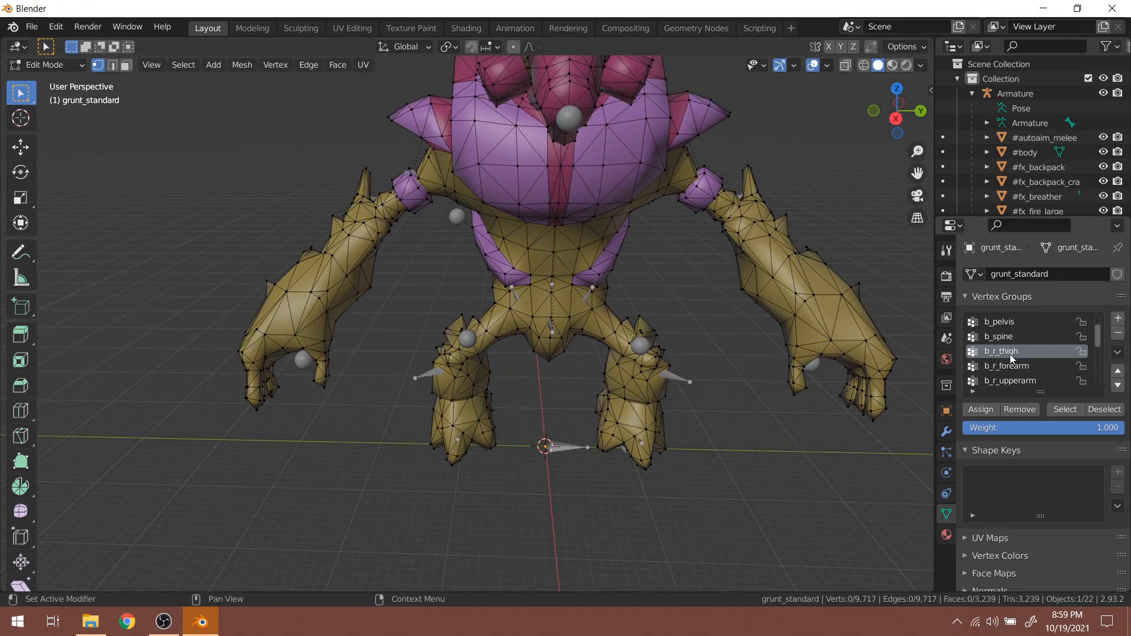
left_click(1063, 409)
middle_click_drag(587, 364, 476, 337)
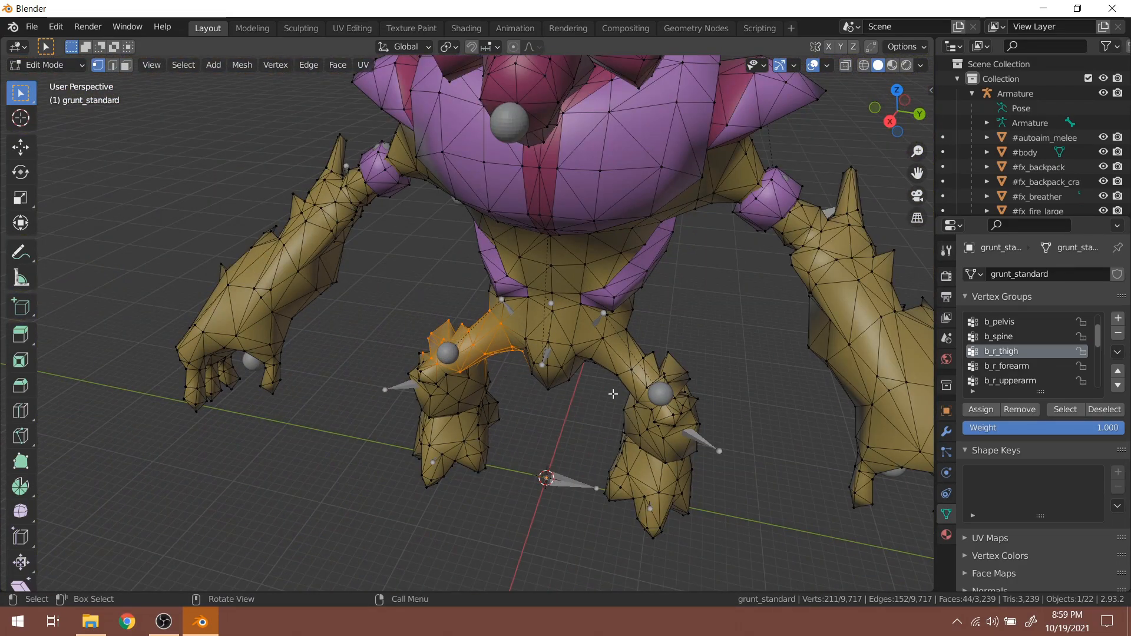
middle_click_drag(613, 394, 448, 329)
Examine the b_r_thigh group's weight colours in Weight Paint mode and return the grunt mesh to Object Mode
left_click(34, 62)
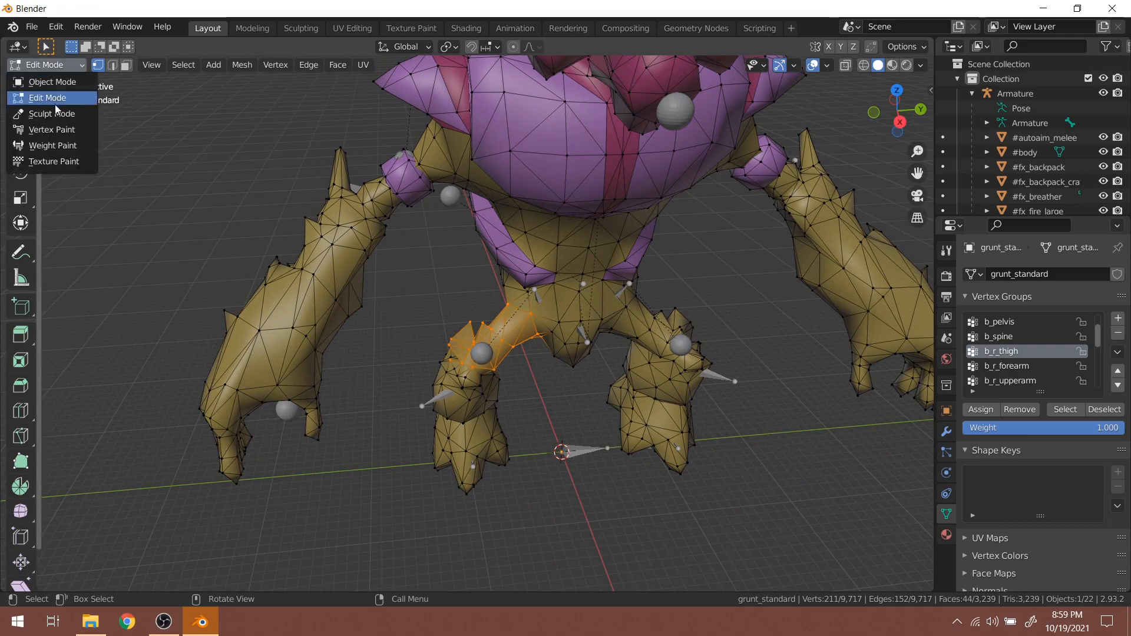
left_click(54, 144)
mouse_move(384, 214)
middle_mouse_down()
mouse_move(552, 312)
mouse_move(519, 316)
mouse_move(353, 483)
mouse_move(518, 354)
mouse_move(290, 300)
mouse_move(202, 303)
mouse_move(290, 206)
middle_mouse_up()
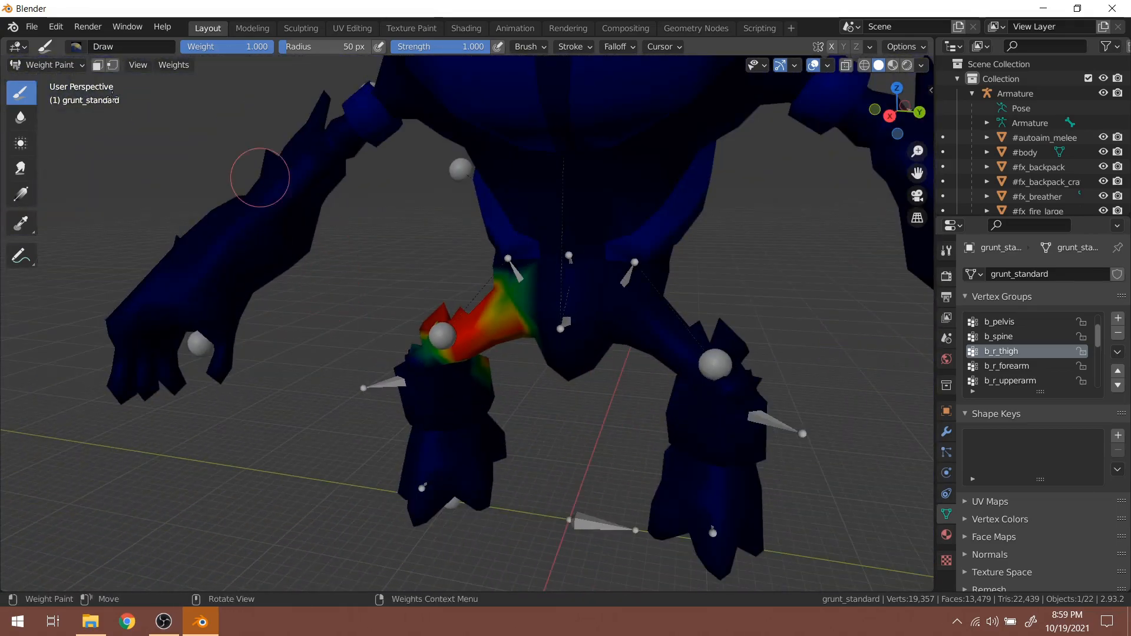
left_click(50, 65)
left_click(52, 83)
scroll(600, 341, "down", 5)
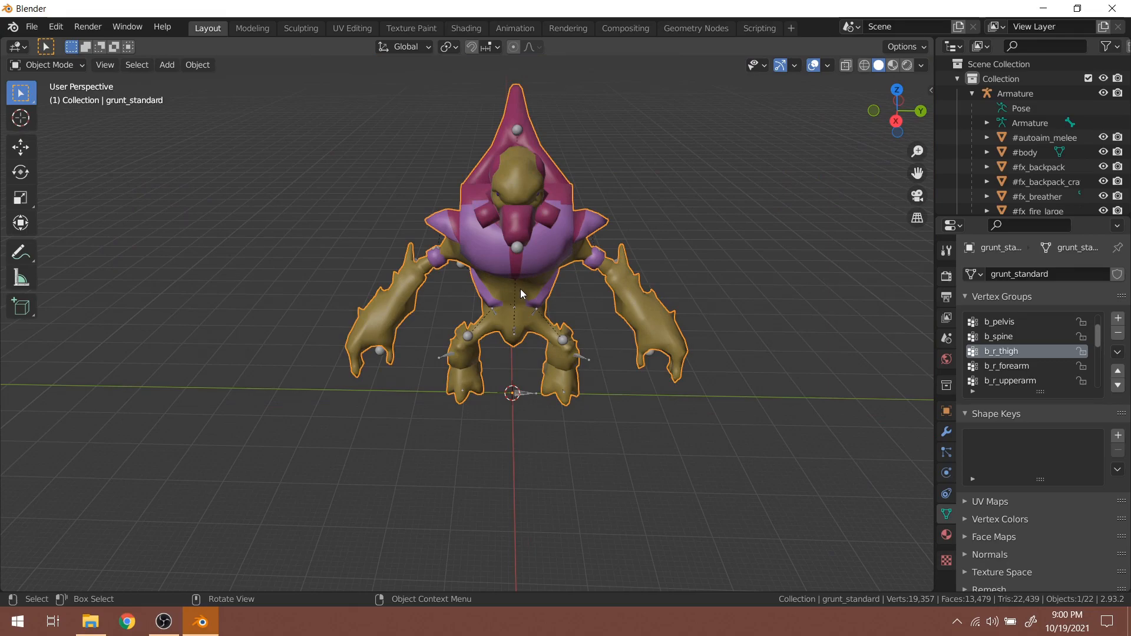
Collapse the armature's hierarchy and examine the bones around the grunt's hips and legs
left_click(972, 93)
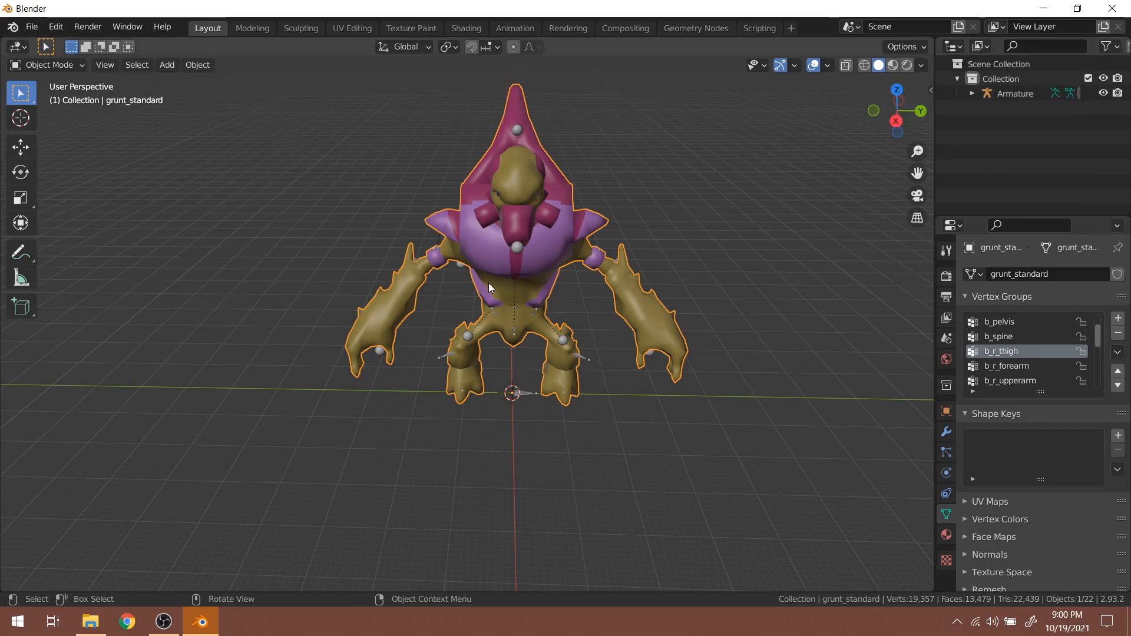
middle_click_drag(481, 348, 363, 390)
scroll(454, 368, "up", 5)
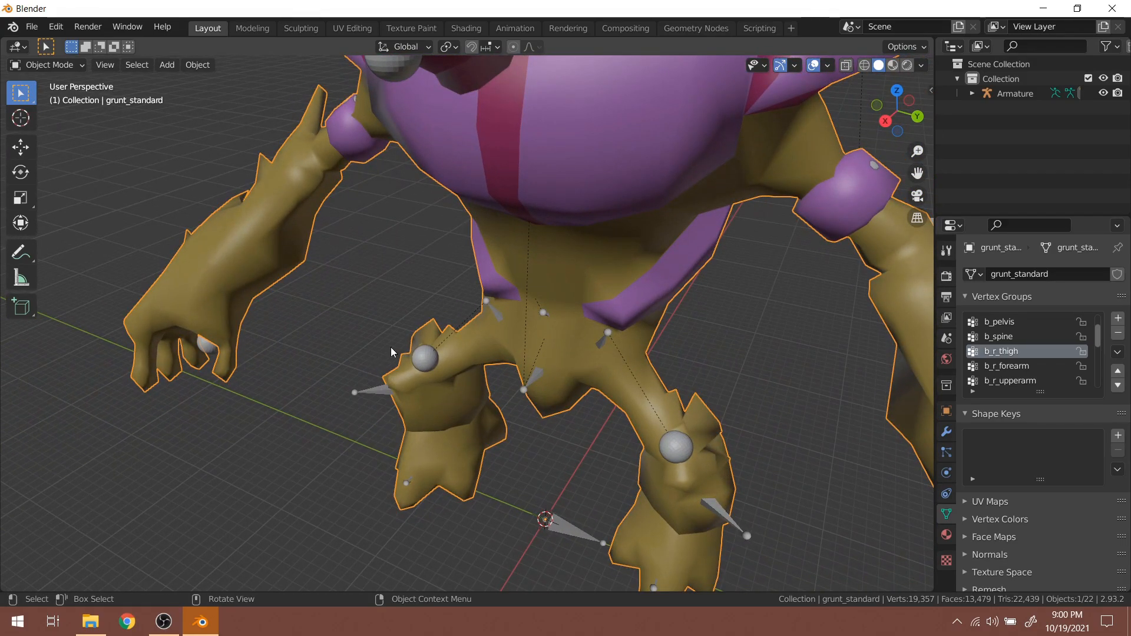
middle_click_drag(494, 305, 520, 334)
scroll(541, 354, "down", 3)
scroll(517, 370, "up", 3)
scroll(526, 345, "down", 3)
middle_click_drag(527, 231, 554, 232)
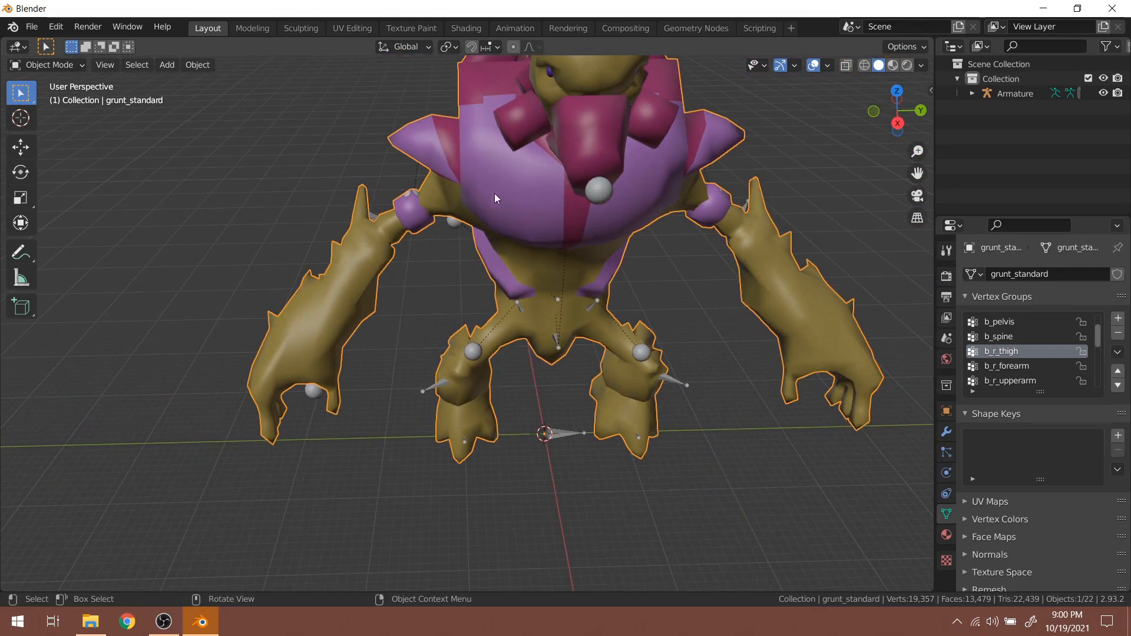
scroll(490, 306, "up", 2)
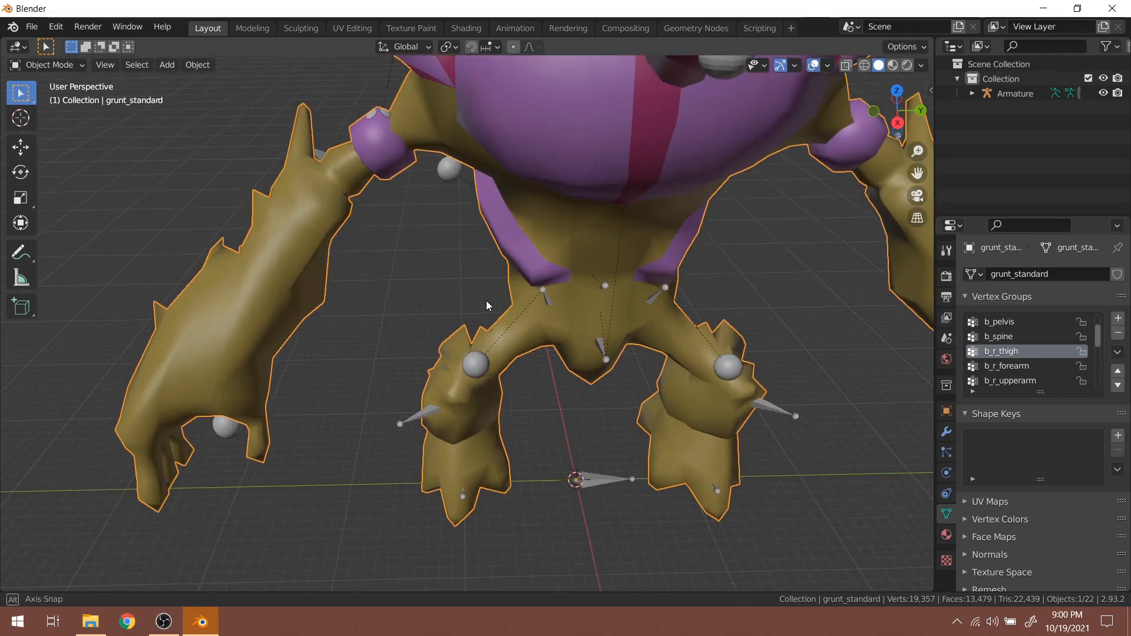
middle_click_drag(490, 304, 462, 265)
scroll(391, 389, "up", 2)
Add the armature to the selected grunt mesh and parent the mesh to it with Armature Deform
left_click(391, 380, "shift")
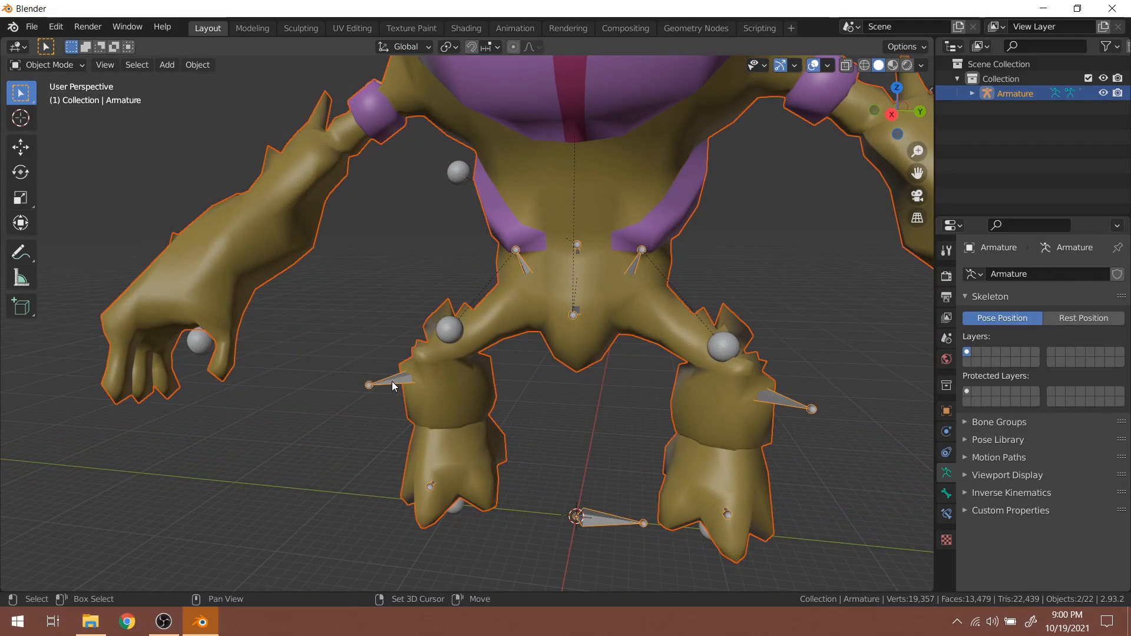
middle_click_drag(460, 369, 476, 377)
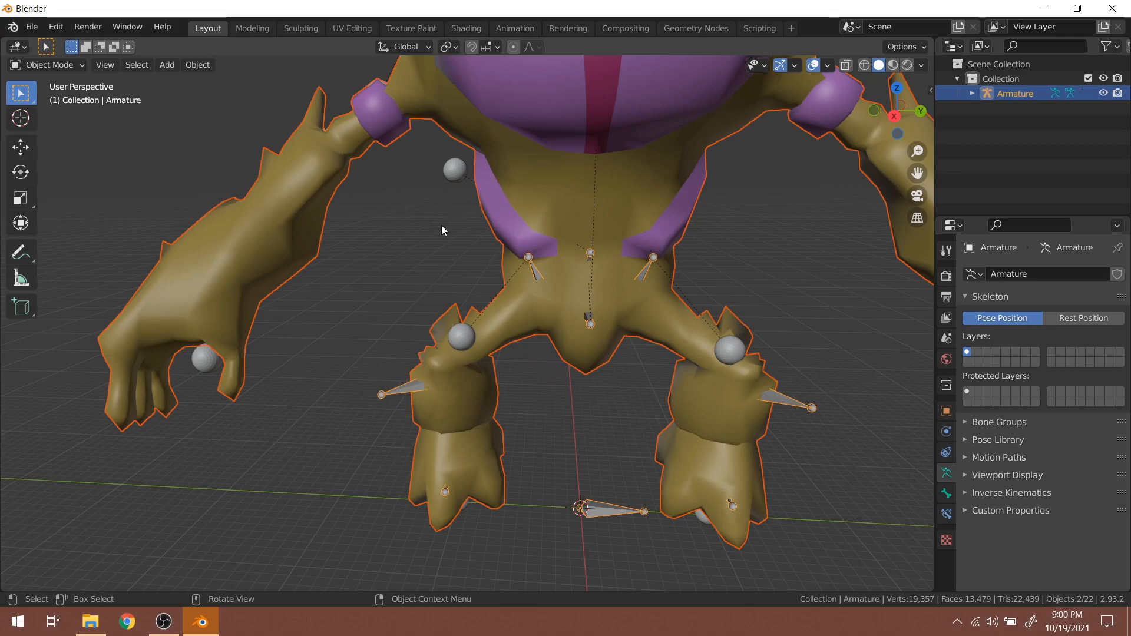
left_click(198, 65)
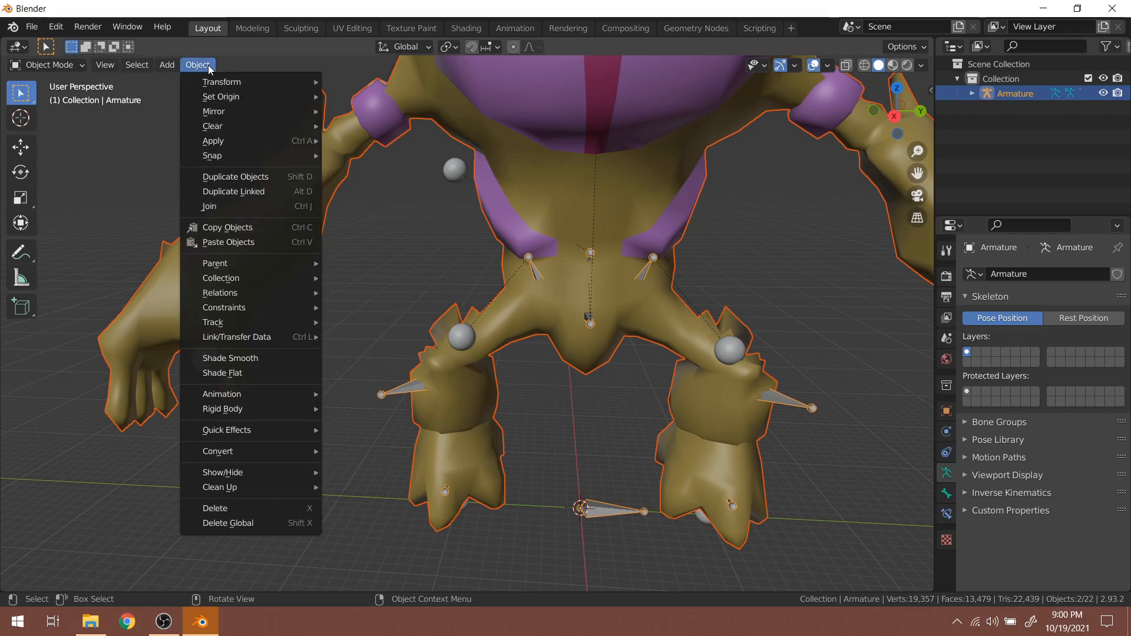
mouse_move(252, 260)
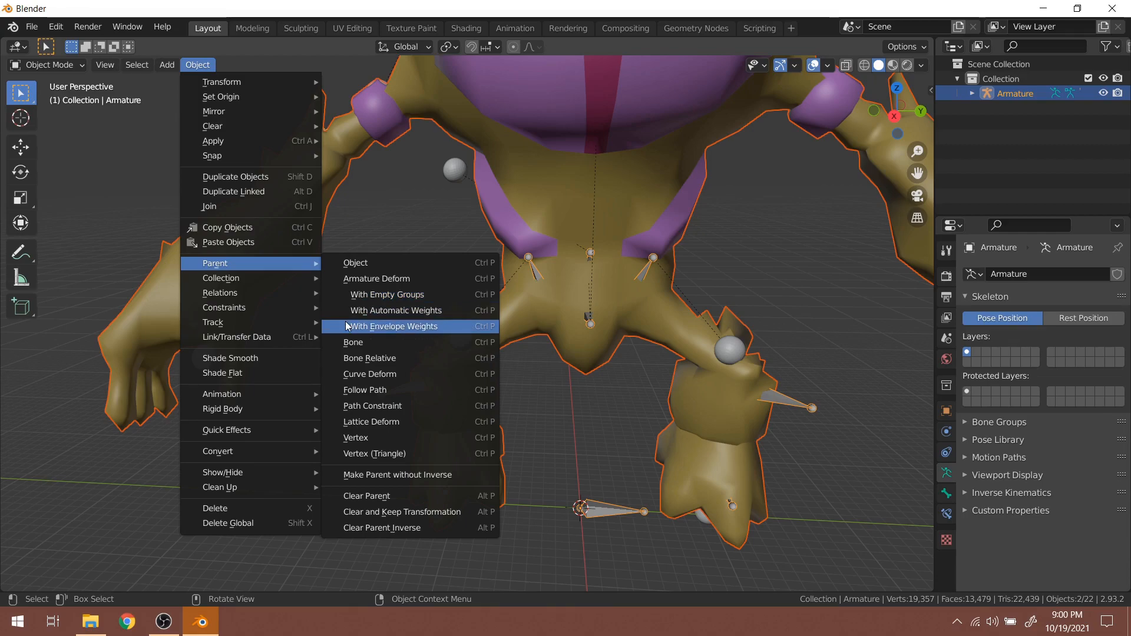
left_click(414, 275)
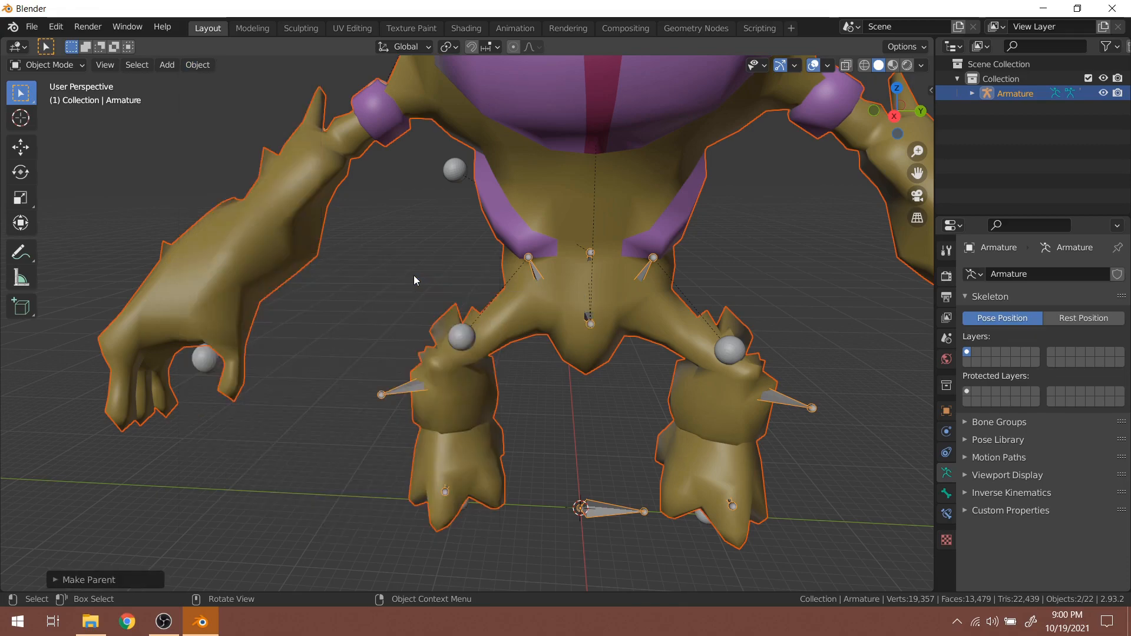
Select only the armature and switch it to Pose Mode
scroll(460, 282, "down", 3)
middle_click_drag(471, 296, 464, 213)
scroll(457, 329, "up", 3)
left_click(427, 374)
middle_click_drag(433, 356, 465, 348)
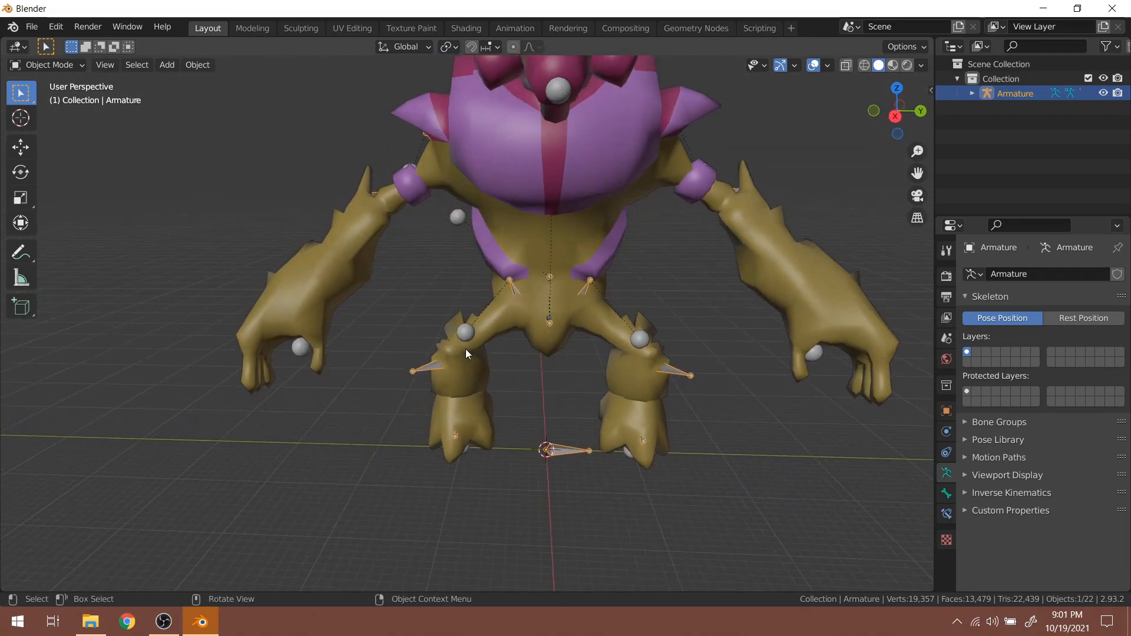
left_click(76, 66)
left_click(65, 110)
Try rotating the b_r_calf and b_r_thigh bones to test how the leg mesh follows them
left_click(440, 365)
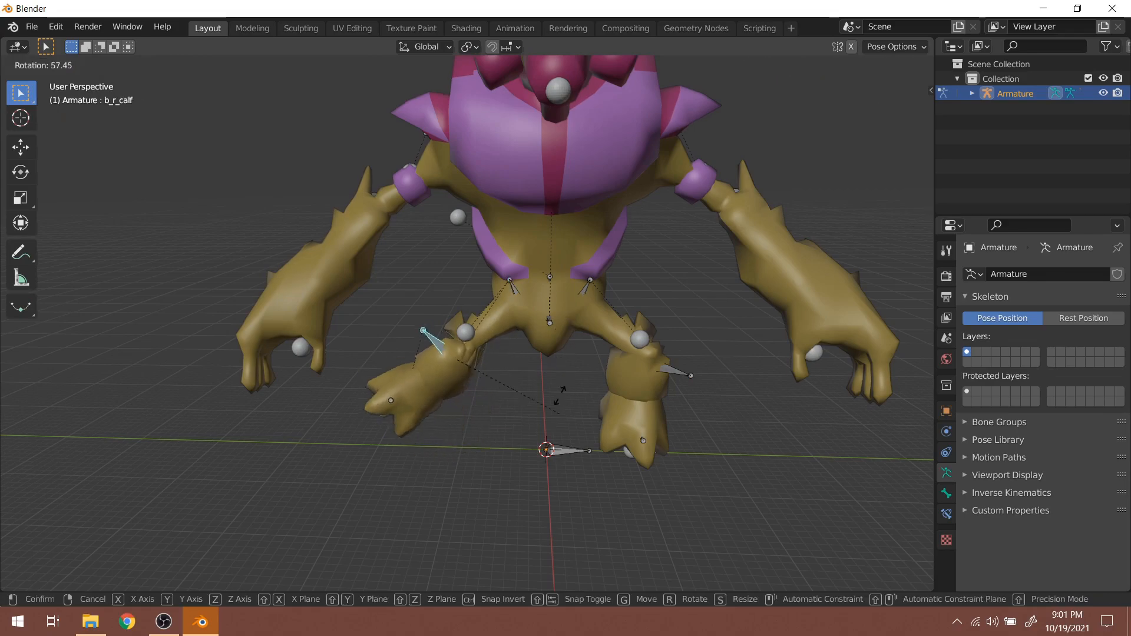
left_click(545, 303)
middle_click_drag(545, 304, 698, 270)
left_click(535, 291)
key("r")
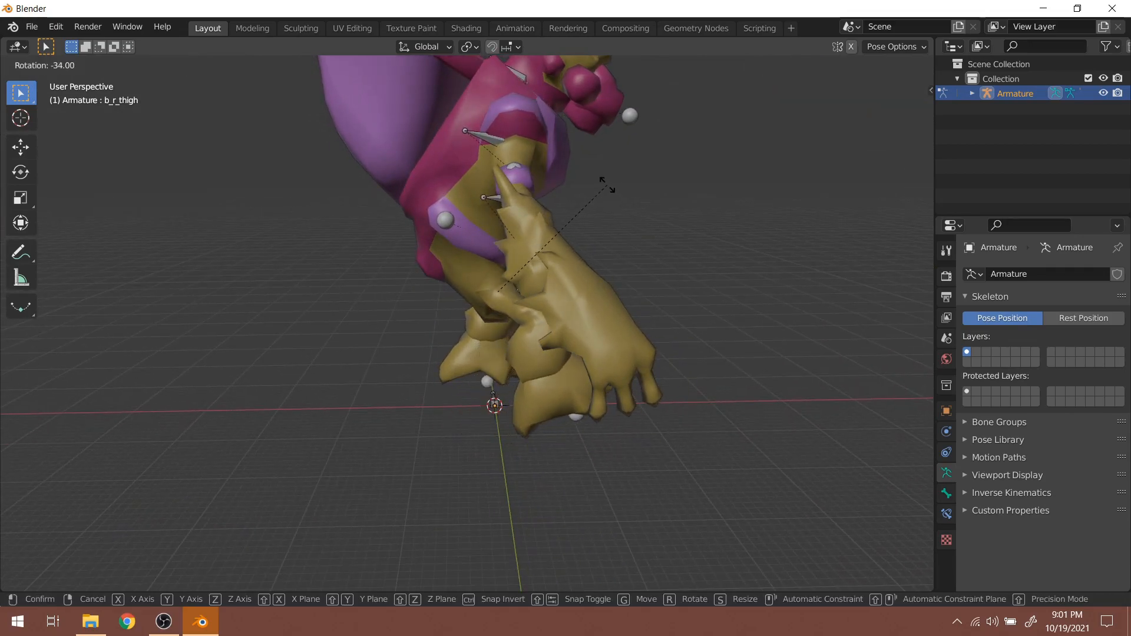
left_click(592, 404)
Try rotating the b_r_thigh bone again in the right orthographic view
middle_click_drag(593, 404, 327, 377)
scroll(328, 377, "down", 5)
middle_click_drag(377, 344, 402, 372)
scroll(402, 373, "up", 4)
middle_click_drag(483, 284, 622, 287)
middle_click_drag(556, 421, 553, 347)
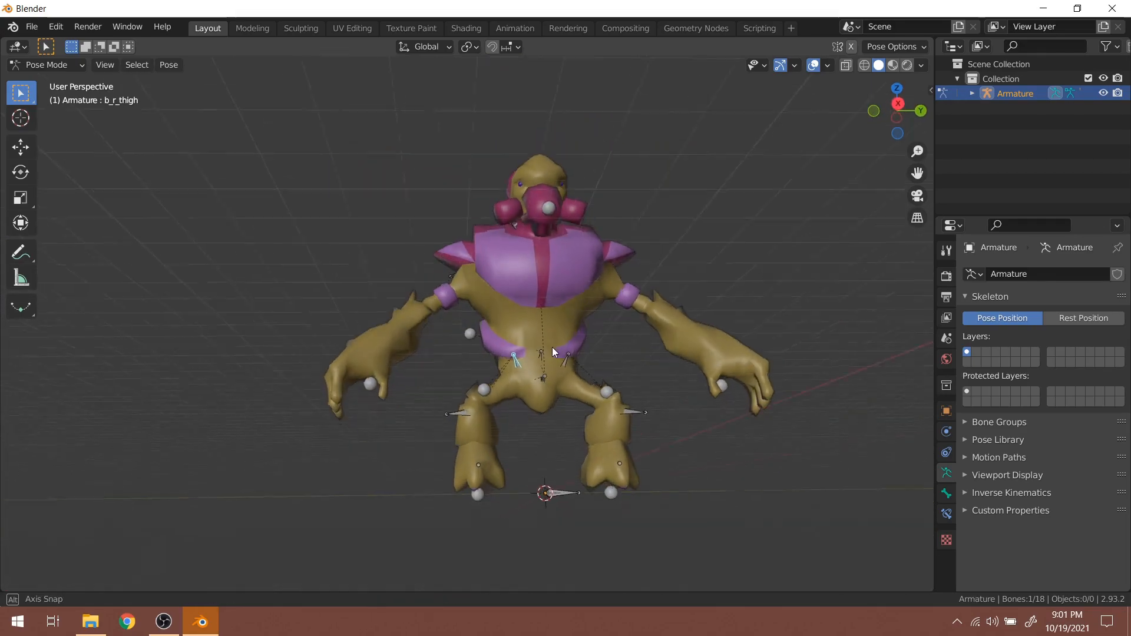
key("KP_3")
key("r")
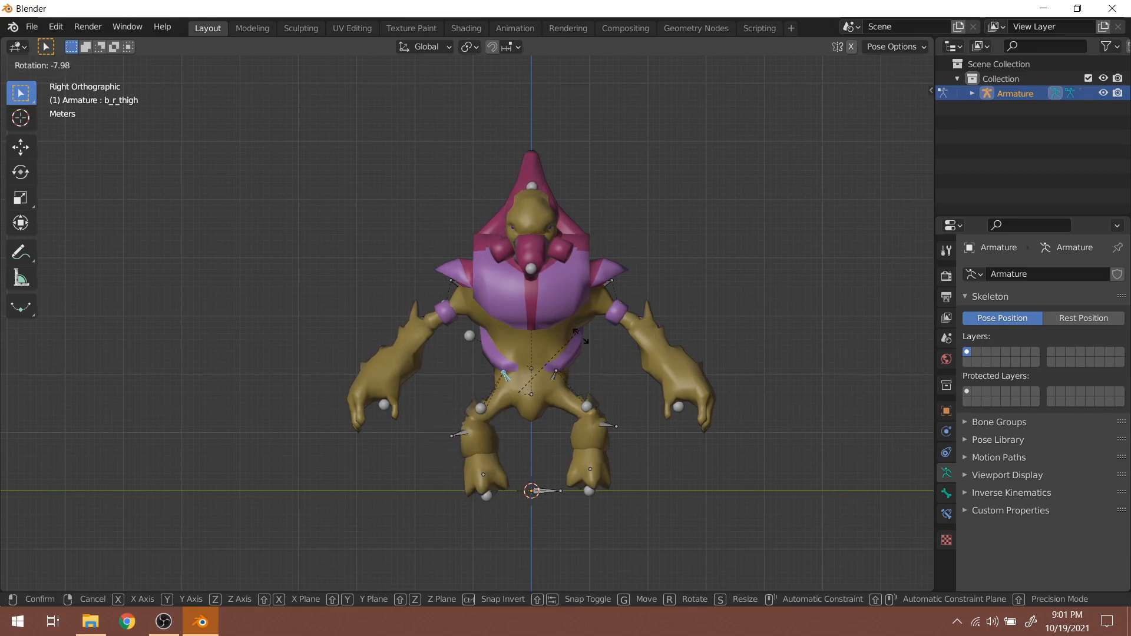
left_click(593, 379)
Try rotating the b_l_thigh bone to test the other leg's deformation
middle_click_drag(592, 379, 521, 404)
left_click(525, 404)
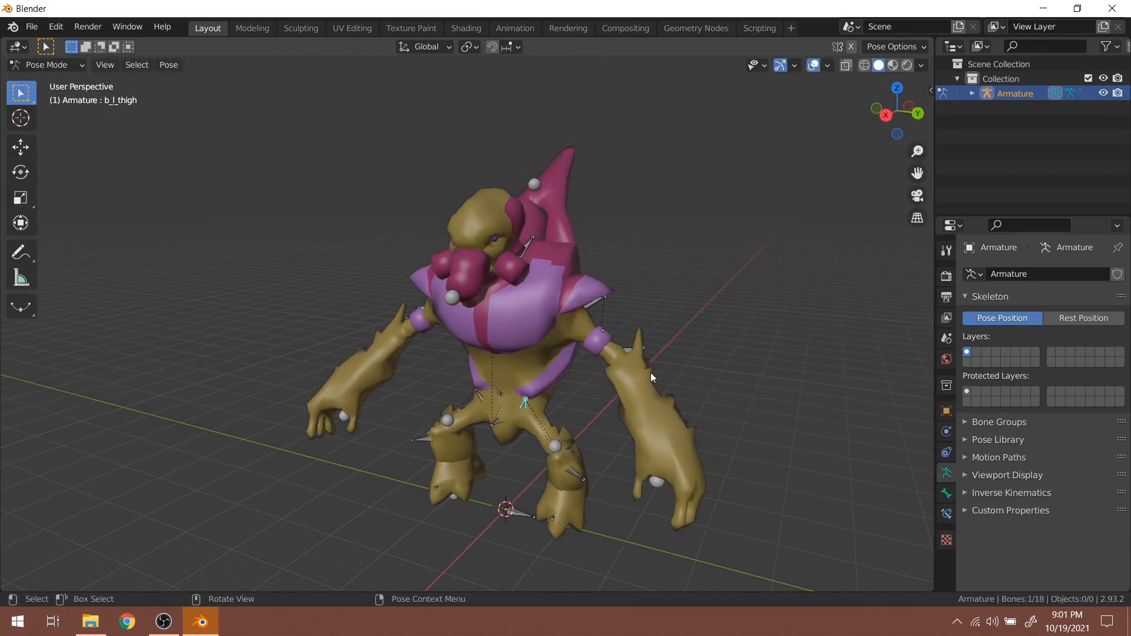
key("r")
left_click(559, 411)
middle_click_drag(558, 412, 684, 370)
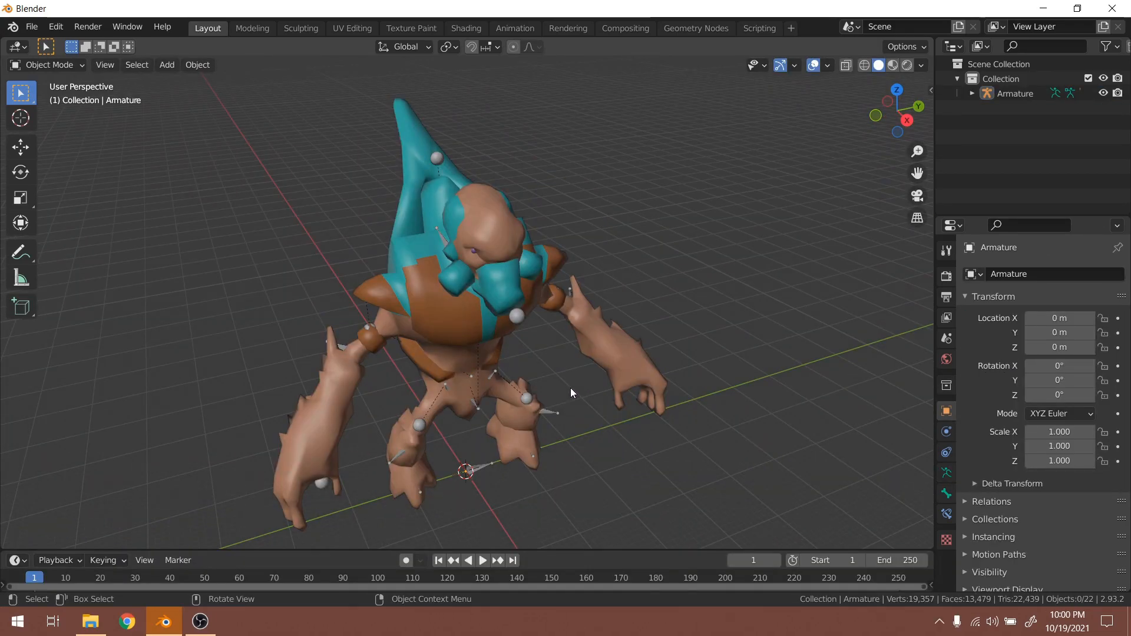
middle_click_drag(570, 387, 425, 401)
scroll(549, 383, "up", 5)
scroll(549, 381, "down", 2)
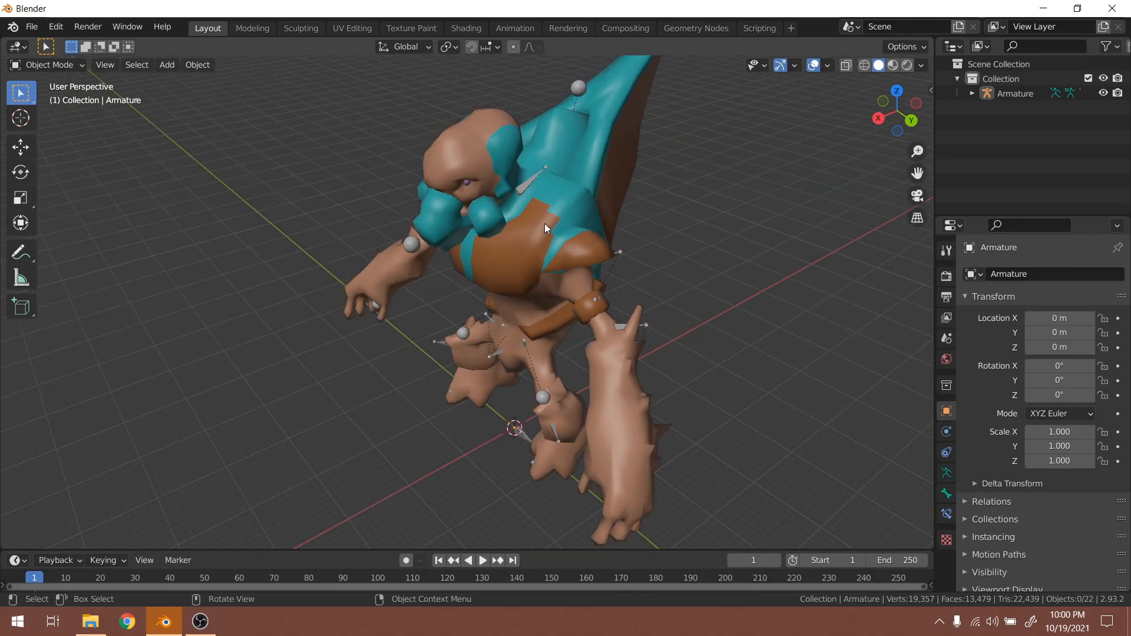
middle_click_drag(549, 202, 525, 204)
left_click(32, 26)
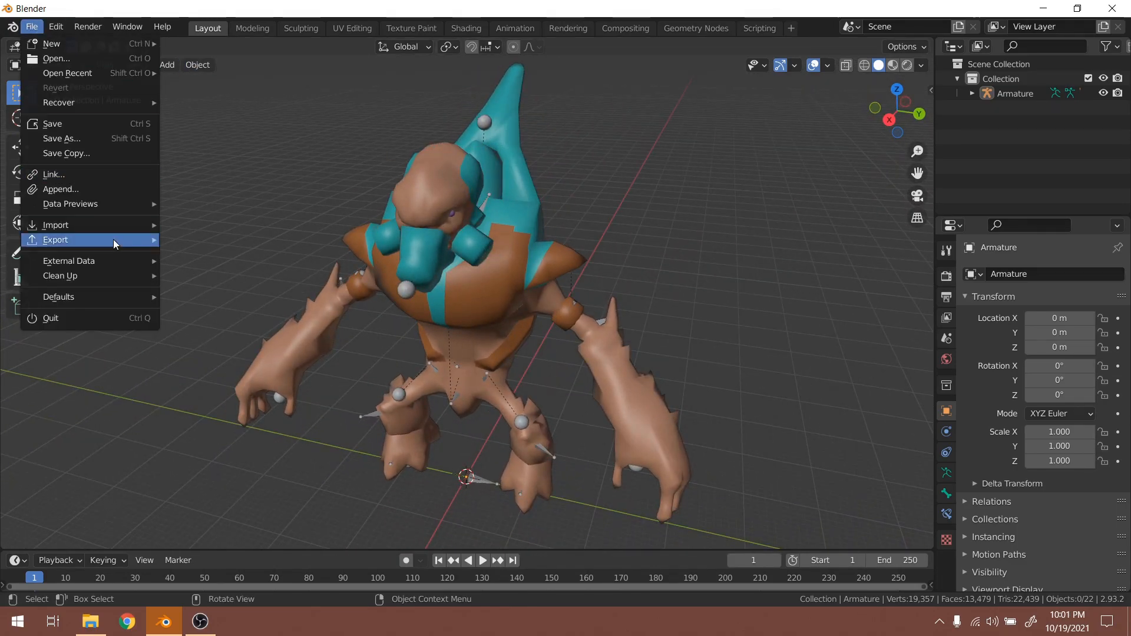
scroll(516, 327, "up", 3)
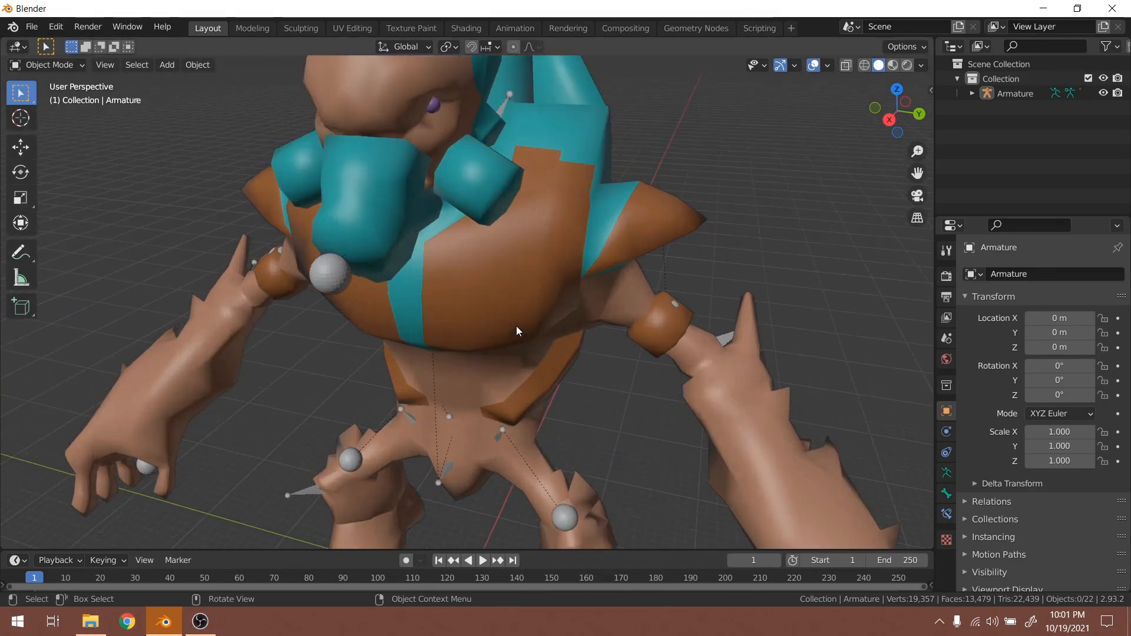
scroll(517, 282, "down", 2)
Select the grunt_standard mesh and enter Edit Mode
left_click(507, 274)
middle_click_drag(506, 274, 468, 279)
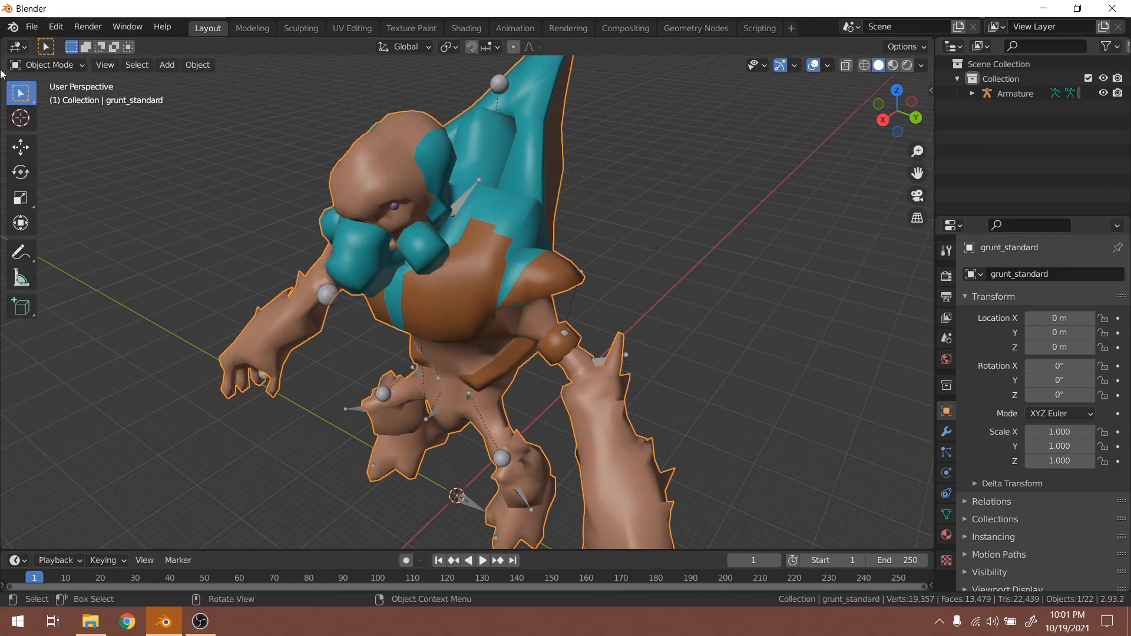
left_click(47, 65)
left_click(39, 96)
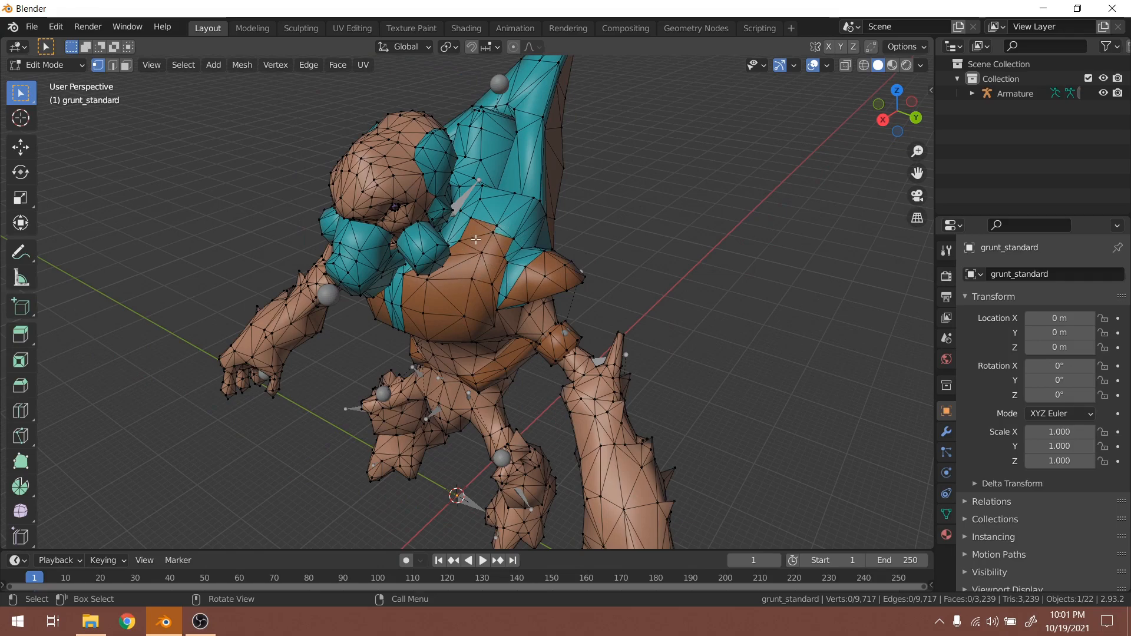
Try selecting linked faces on the grunt's chest, clearing the selection and returning to Object Mode
key("l")
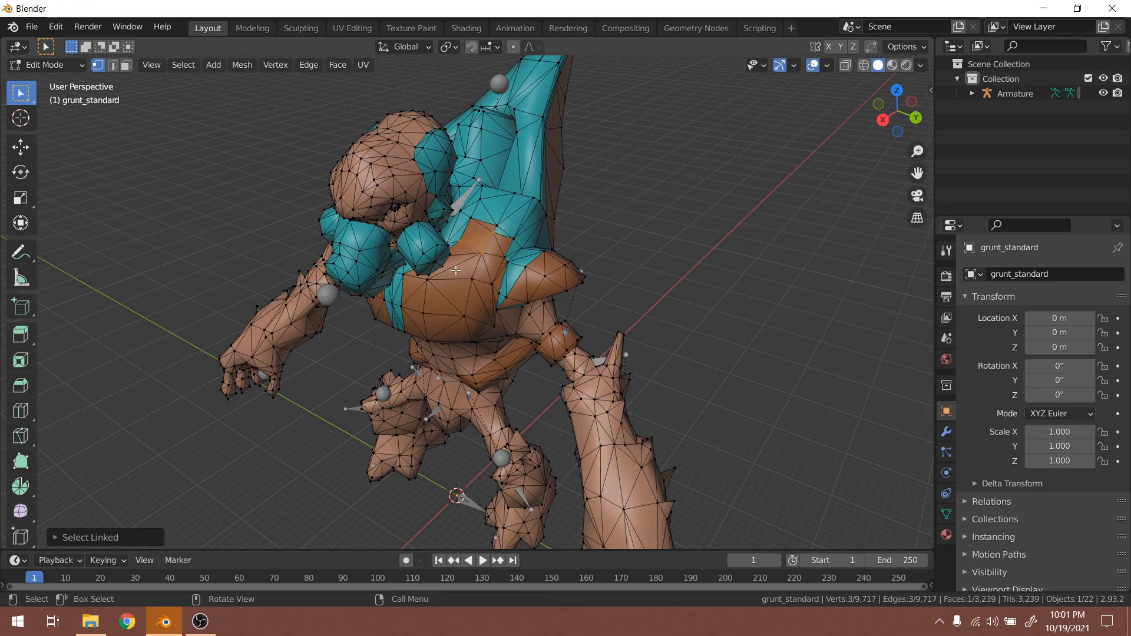
key("l")
key("l")
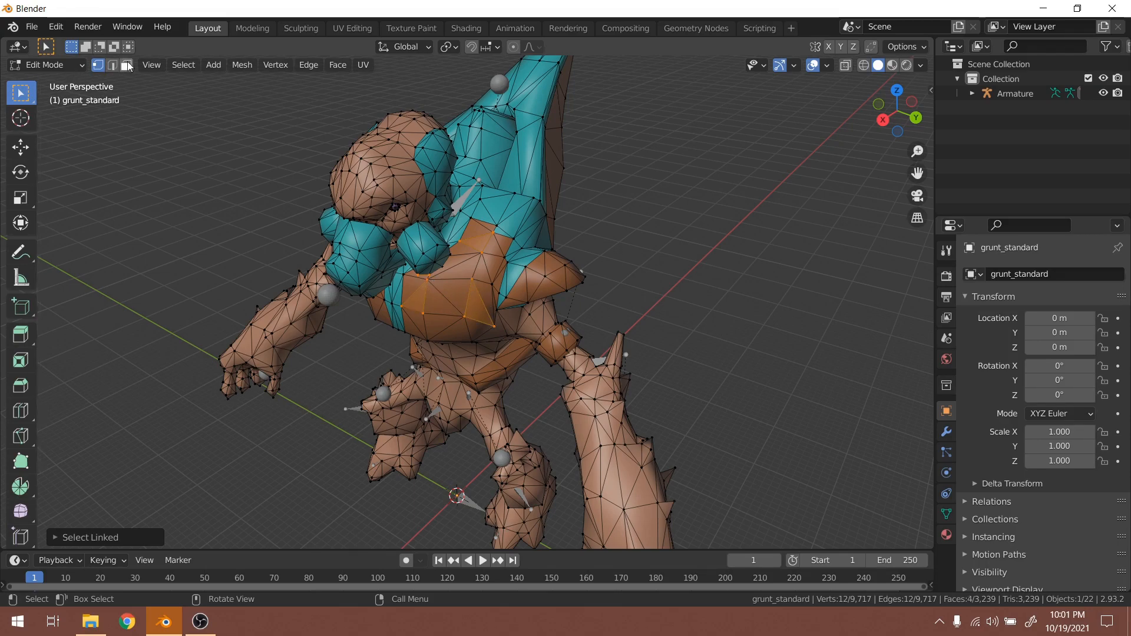
key("l")
scroll(448, 317, "up", 3)
middle_click_drag(448, 317, 500, 301)
key("alt+a")
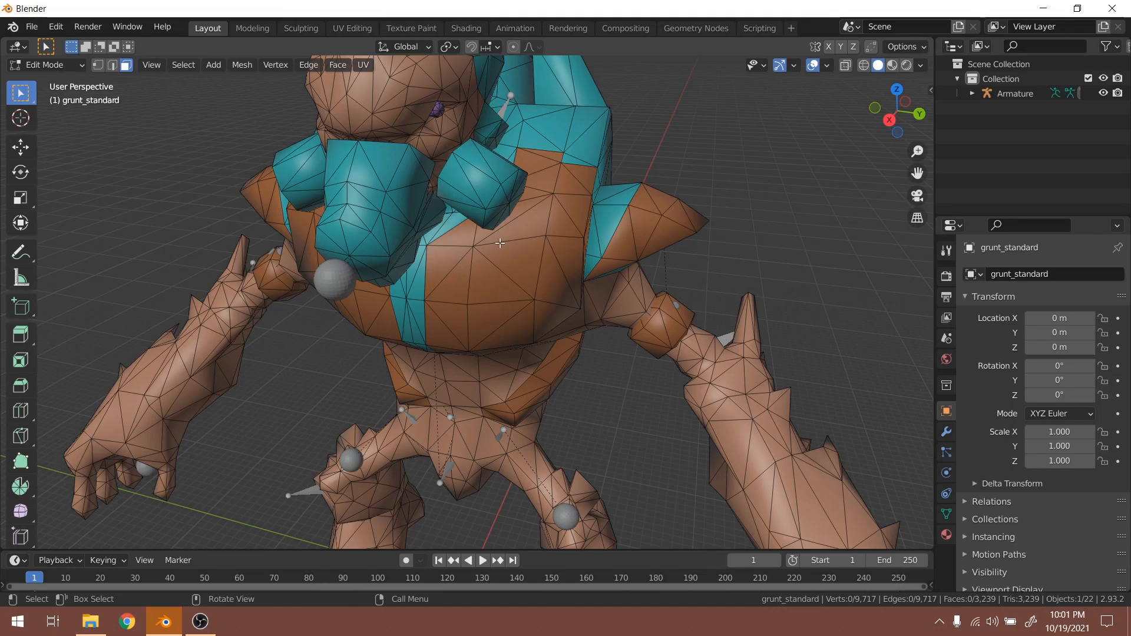
mouse_move(498, 220)
middle_mouse_down()
mouse_move(518, 236)
mouse_move(468, 241)
mouse_move(489, 248)
mouse_move(519, 230)
mouse_move(495, 238)
middle_mouse_up()
left_click(55, 64)
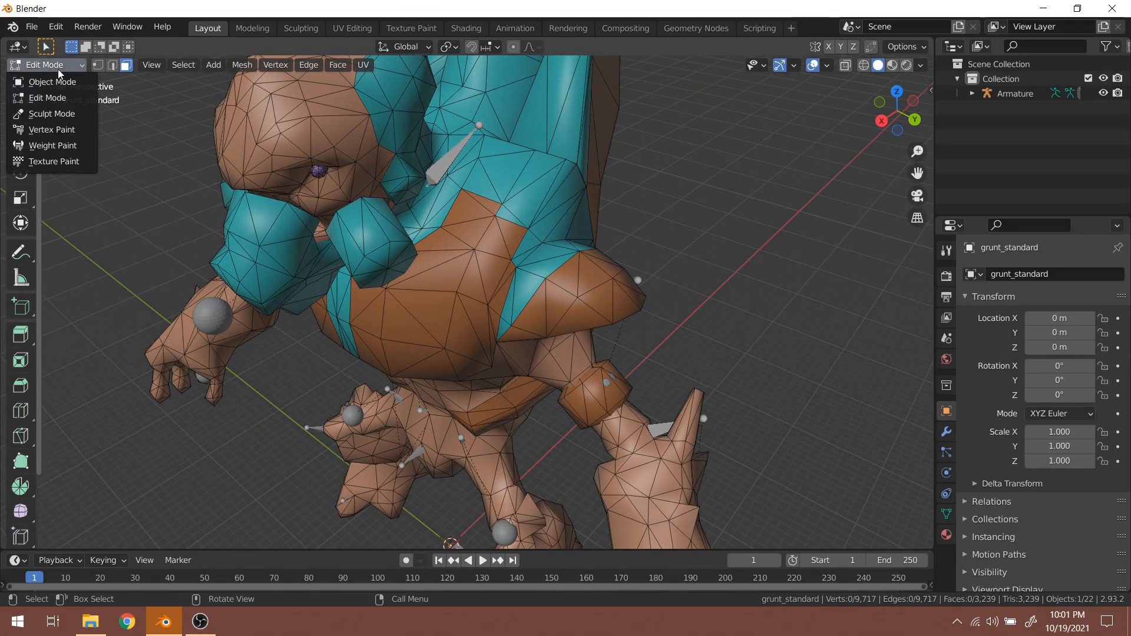
left_click(53, 78)
middle_click_drag(112, 127, 286, 204)
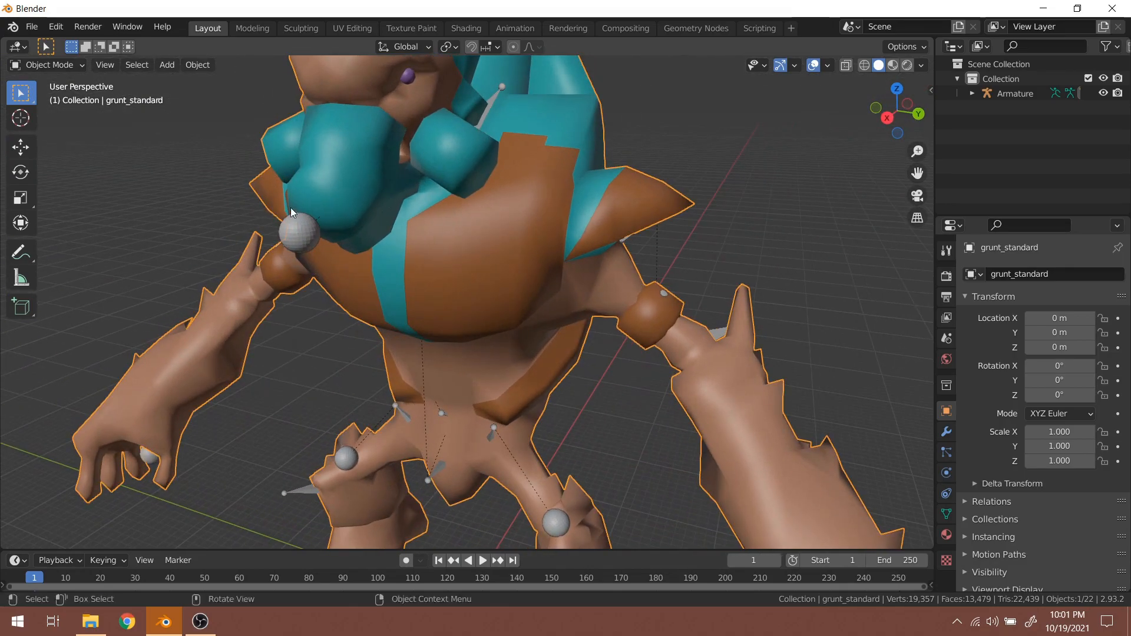
Select the #fx_breather marker sphere by the mouth and locate it in the armature's expanded hierarchy
left_click(297, 224)
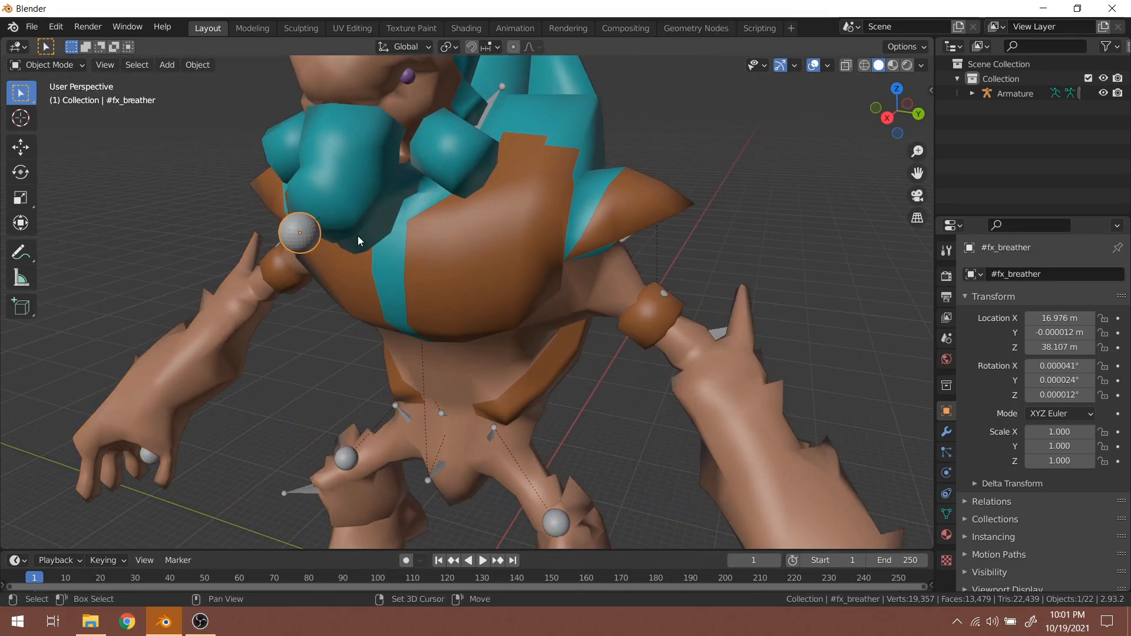
left_click(971, 94)
middle_click_drag(398, 203, 611, 211)
scroll(1065, 155, "down", 3)
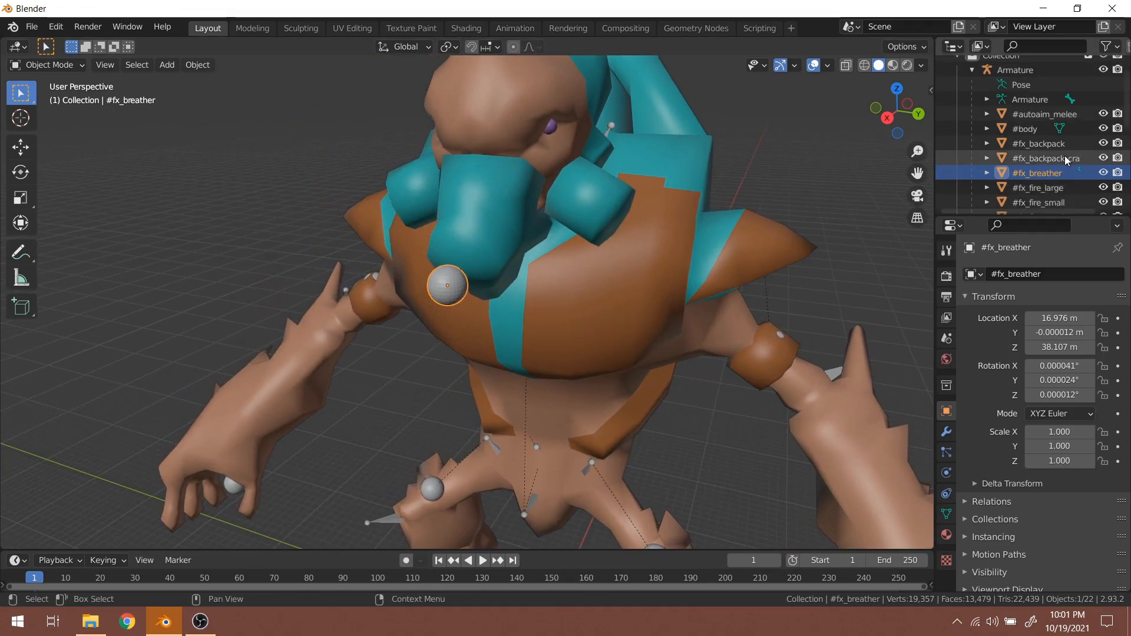
middle_click_drag(580, 291, 549, 206, "shift")
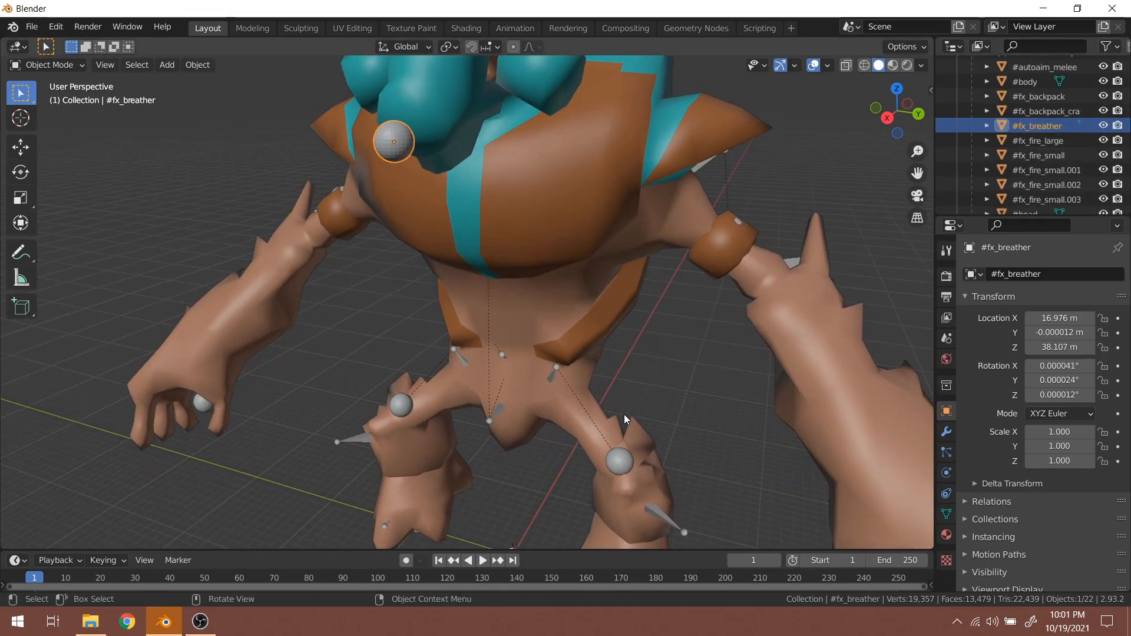
middle_click_drag(529, 274, 471, 337, "shift")
scroll(553, 345, "up", 2)
middle_click_drag(370, 307, 487, 324, "shift")
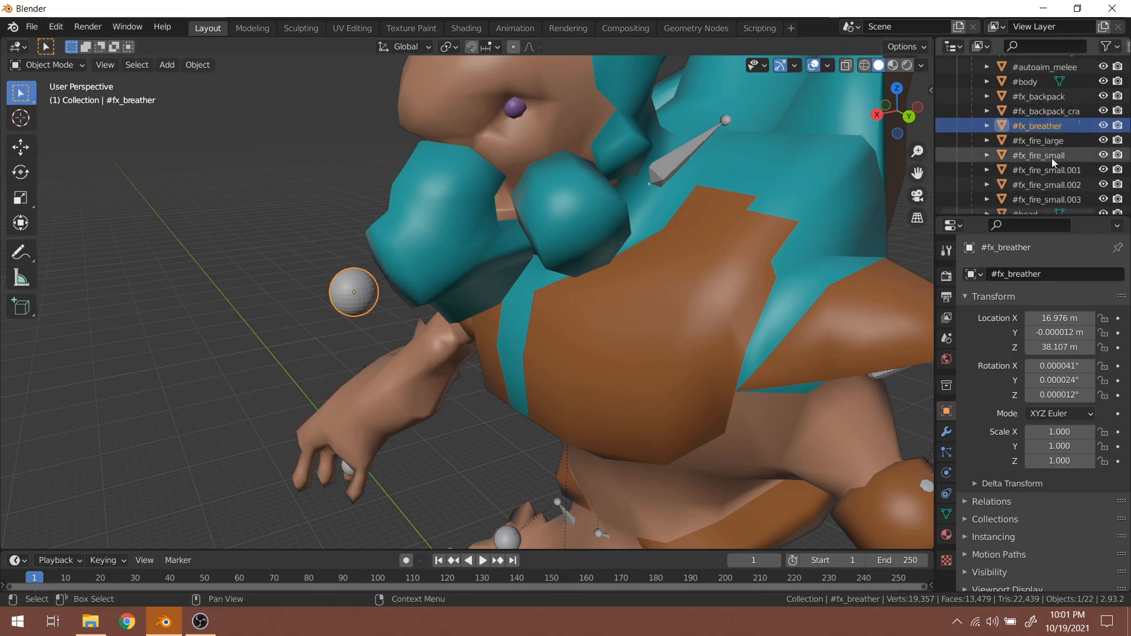
Select the #right hand marker in the armature's hierarchy and examine its placement at the grunt's hand
scroll(1058, 165, "down", 4)
scroll(1058, 162, "down", 2)
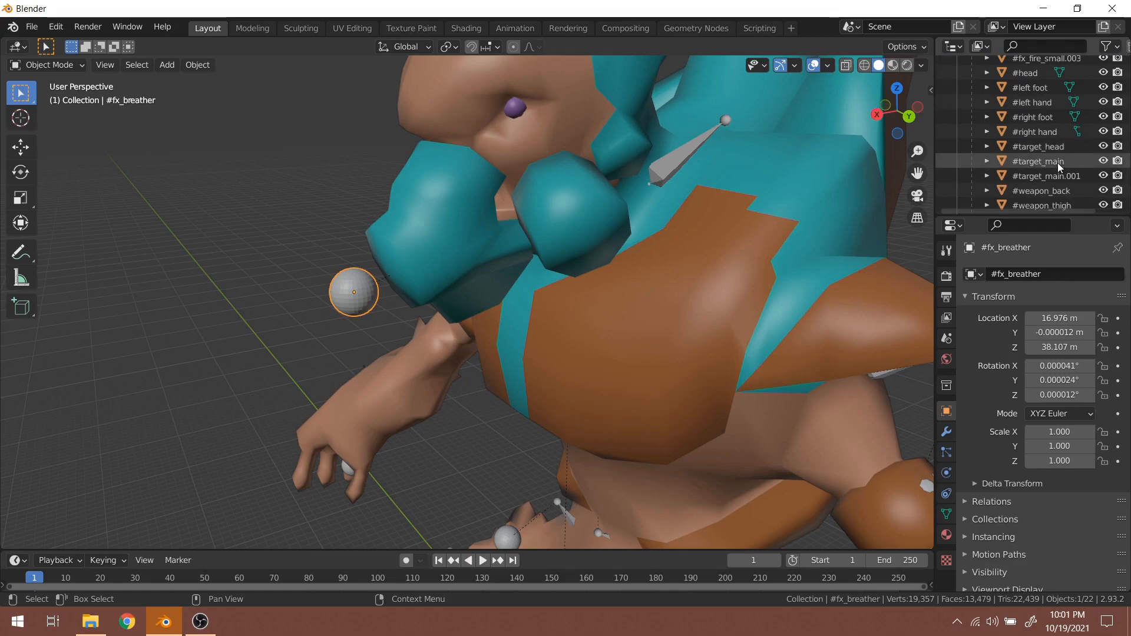
left_click(1057, 131)
middle_click_drag(452, 377, 369, 348)
scroll(627, 269, "up", 3)
middle_click_drag(627, 269, 505, 289)
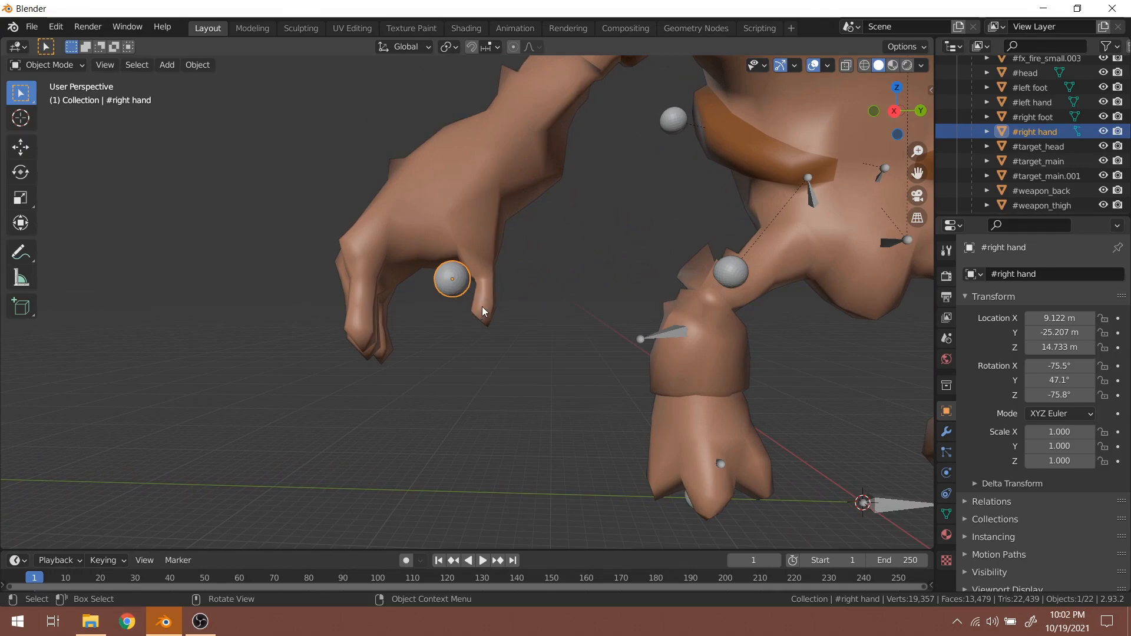
Select the #right foot marker in the armature's hierarchy and examine its placement under the grunt's foot
scroll(1090, 203, "down", 1)
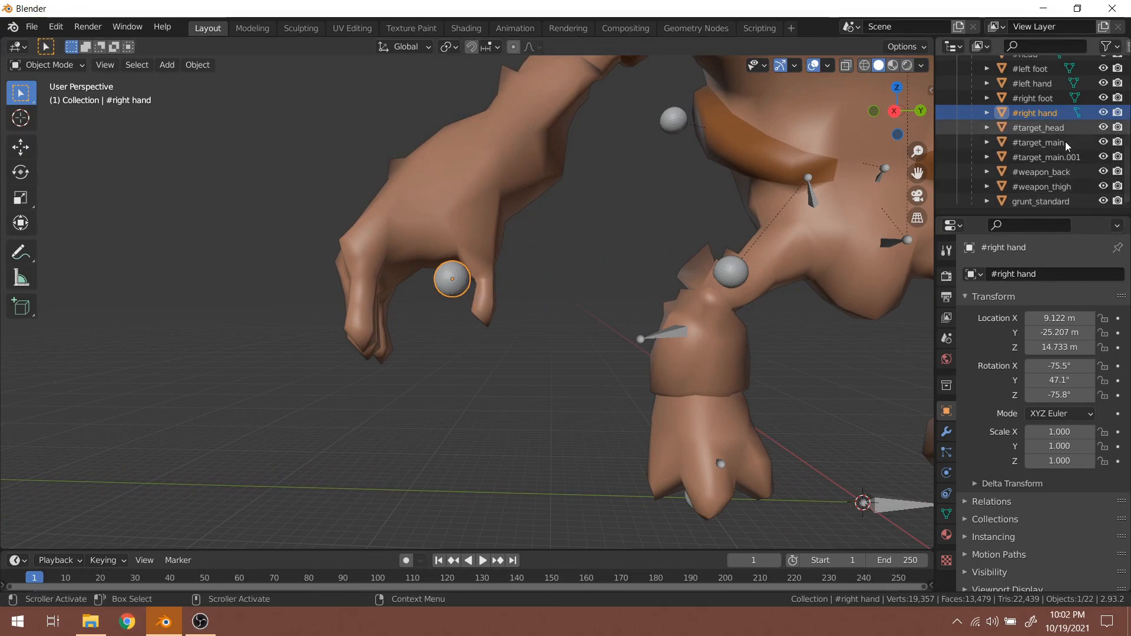
scroll(1076, 189, "up", 5)
scroll(1055, 149, "up", 4)
scroll(1055, 150, "down", 4)
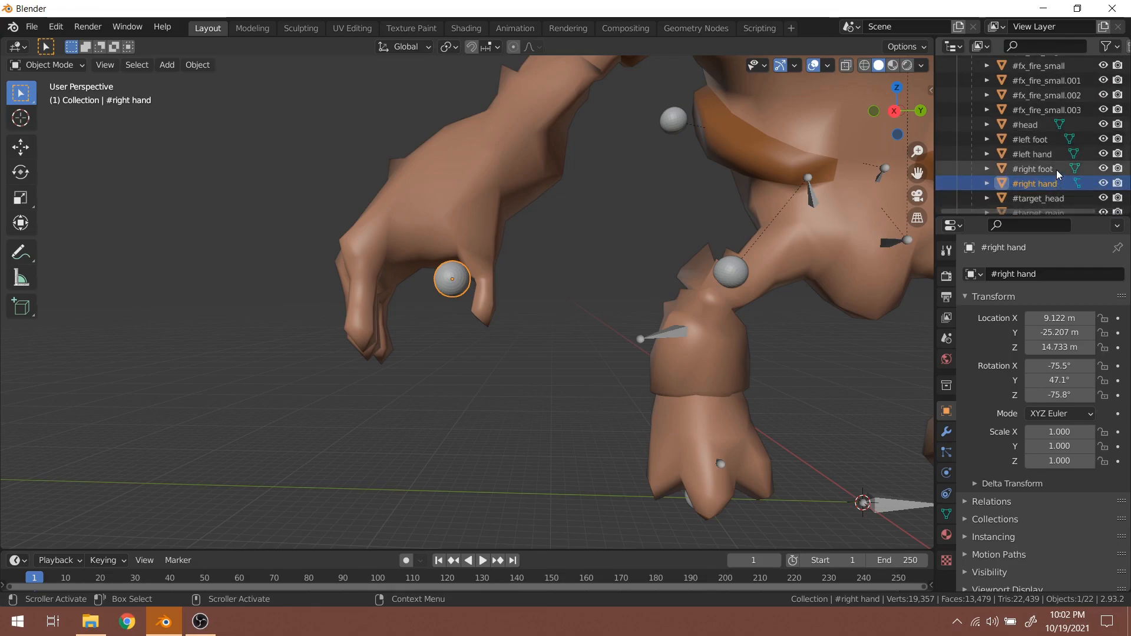
left_click(1055, 170)
middle_click_drag(595, 241, 575, 330)
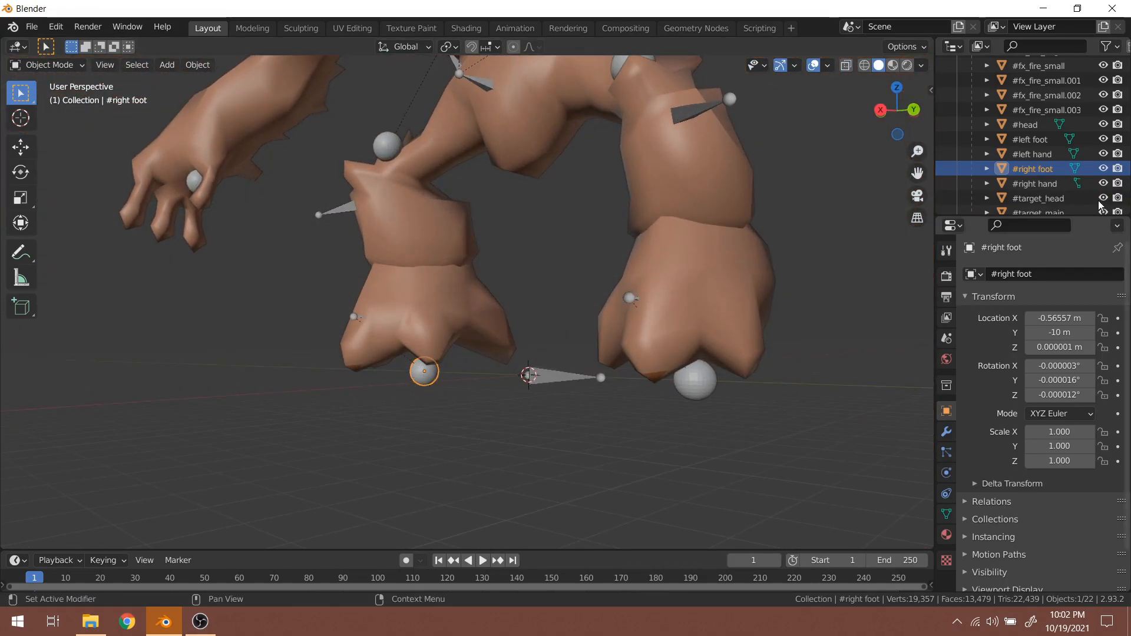
Select the #weapon_thigh marker in the armature's hierarchy and examine its placement beside the grunt's thigh
scroll(1083, 196, "down", 5)
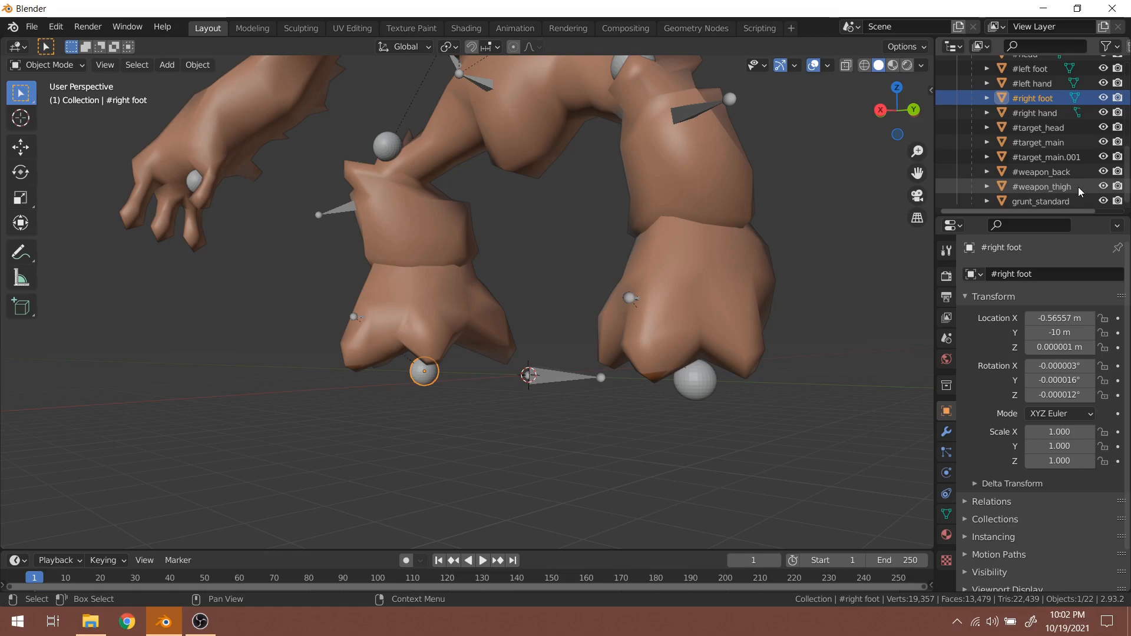
left_click(1076, 186)
middle_click_drag(645, 245, 678, 318)
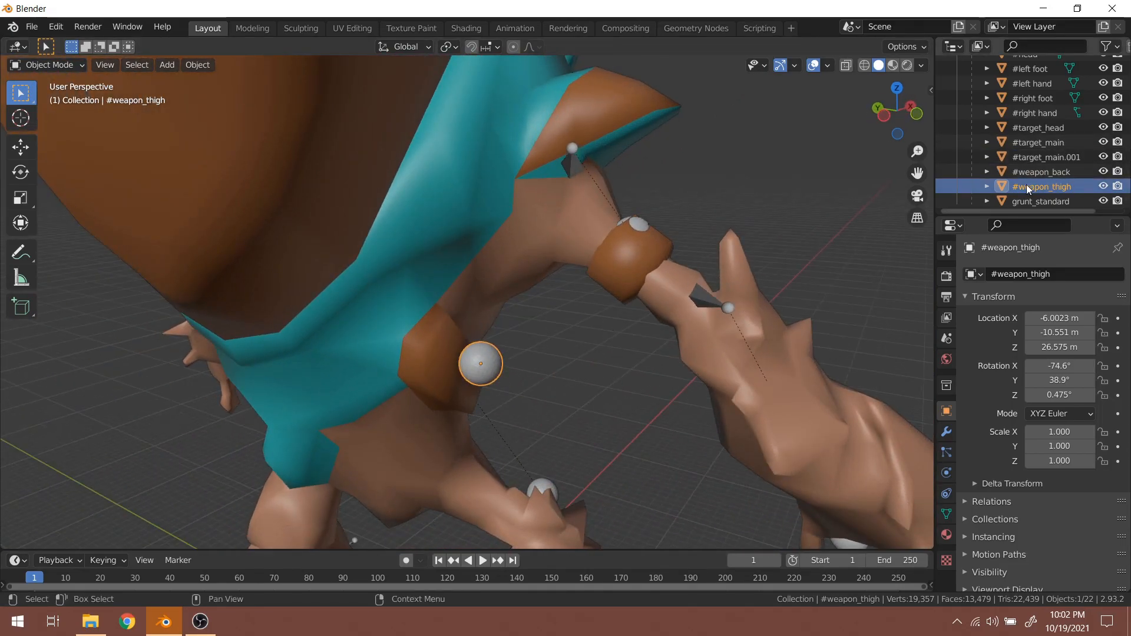
middle_click_drag(566, 330, 311, 323)
scroll(1084, 171, "up", 5)
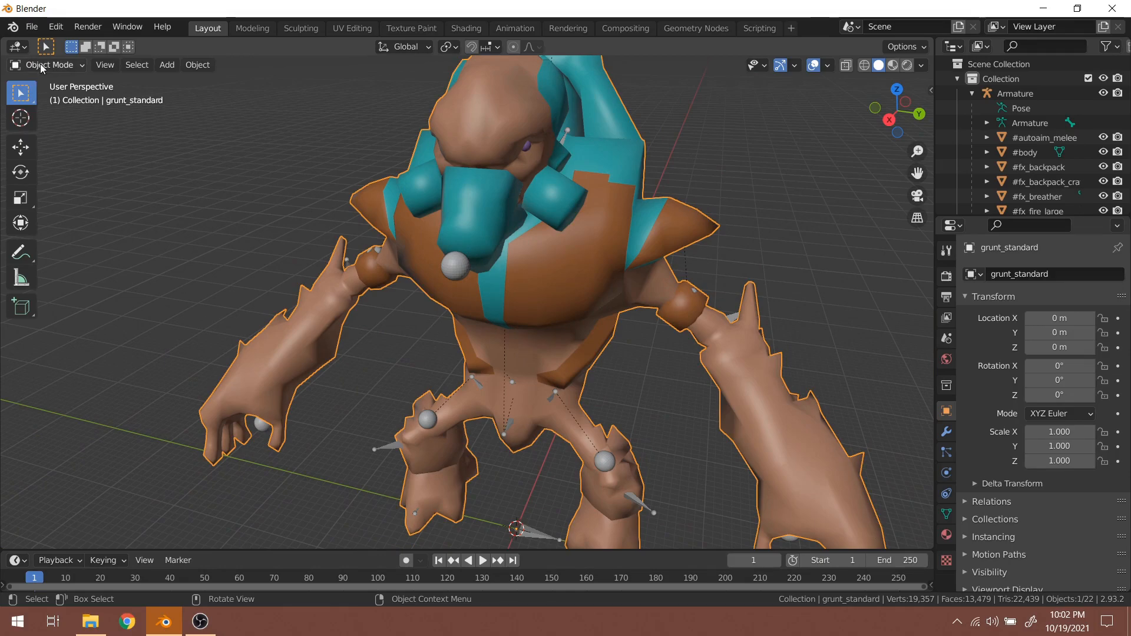
Enter Edit Mode on grunt_standard and try selecting the linked faces on the chest, clearing the selection again
left_click(43, 66)
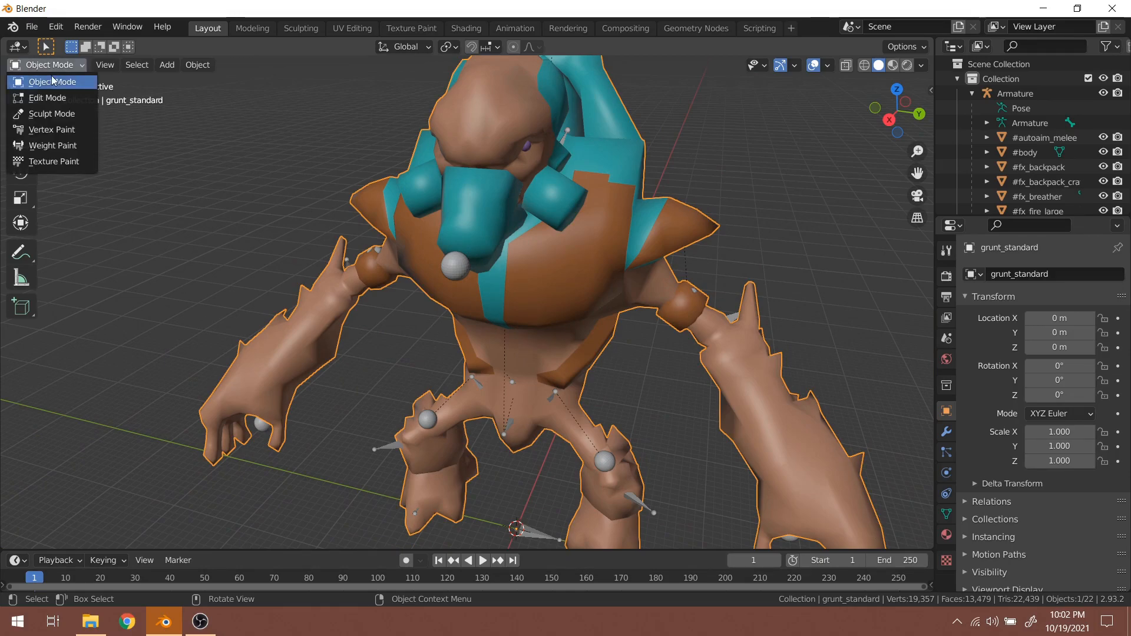
left_click(48, 93)
middle_click_drag(569, 268, 519, 280)
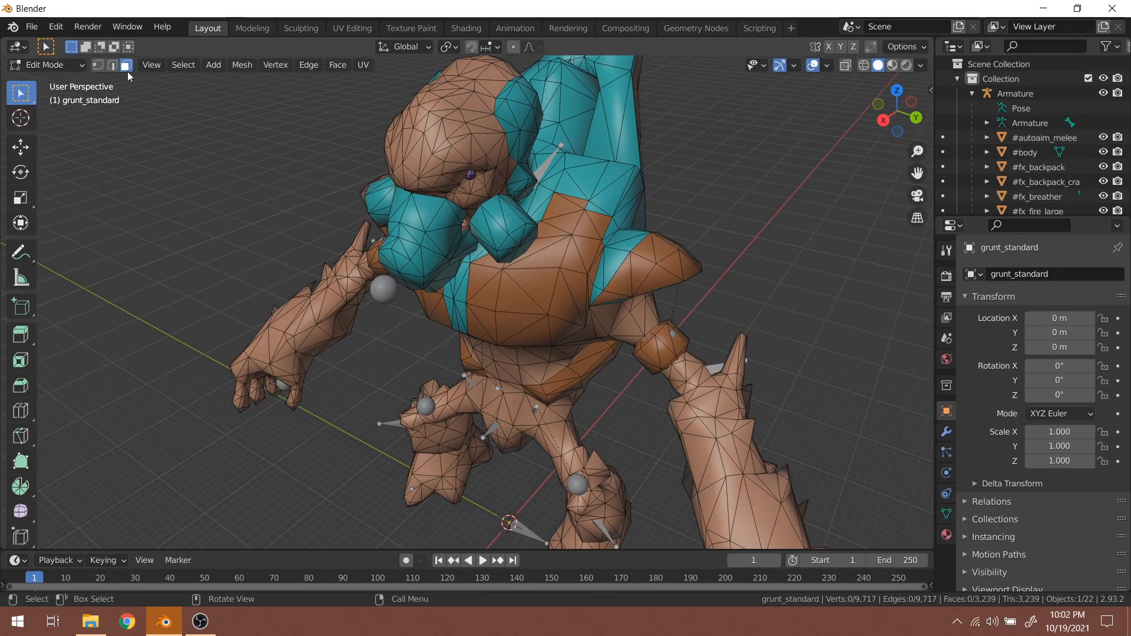
key("l")
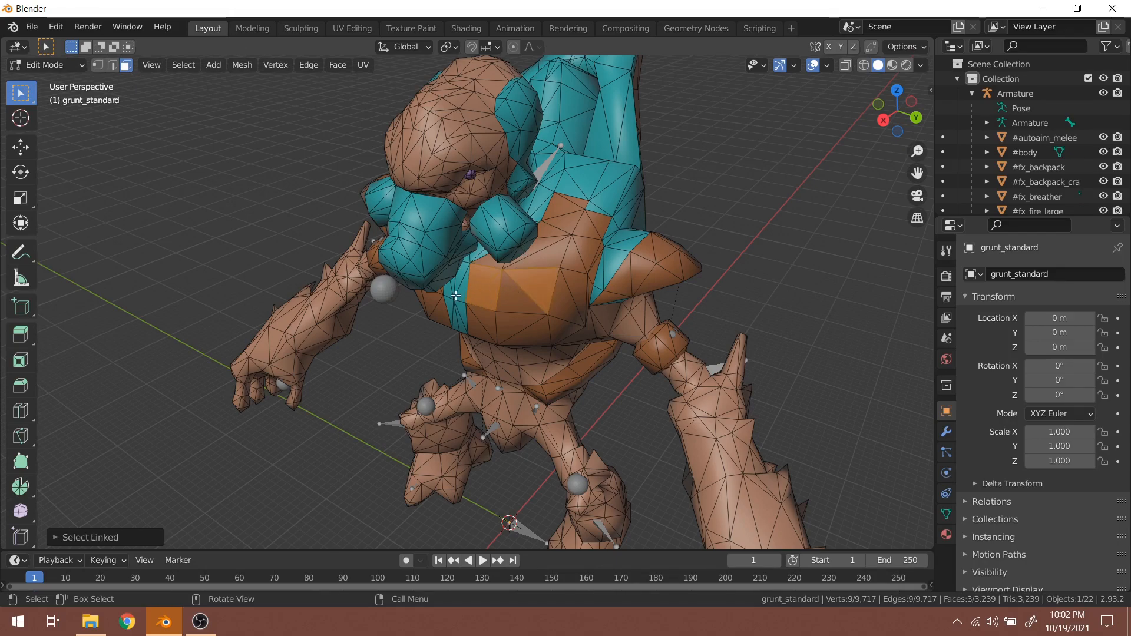
key("alt+a")
Switch to vertex selection and merge all vertices of the grunt_standard mesh by distance
left_click(99, 67)
middle_click_drag(586, 323, 609, 295)
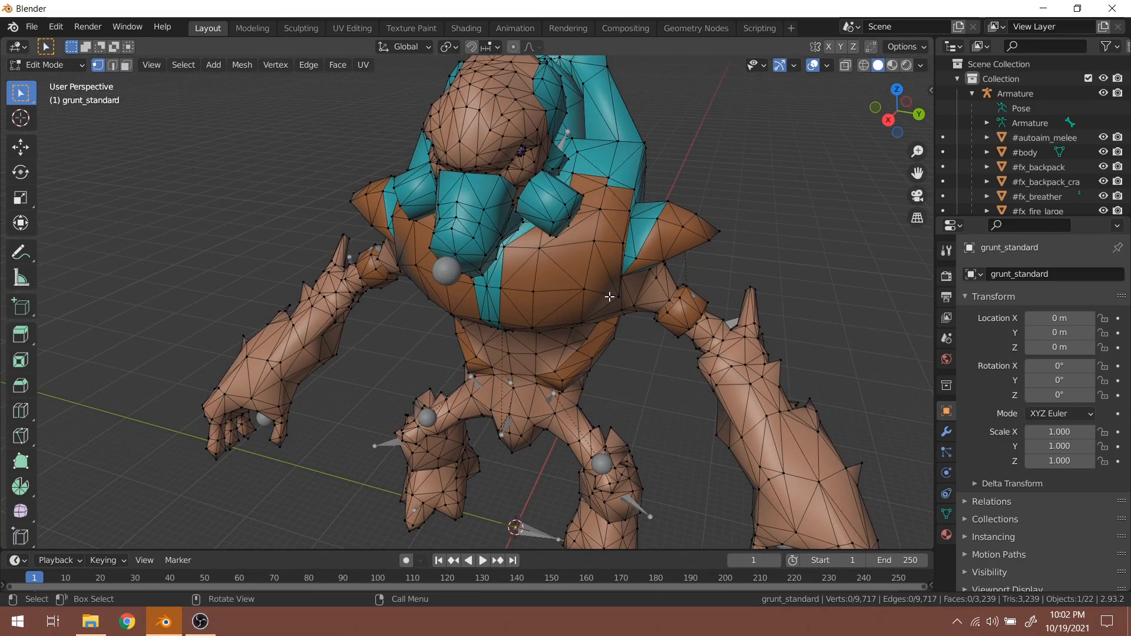
key("a")
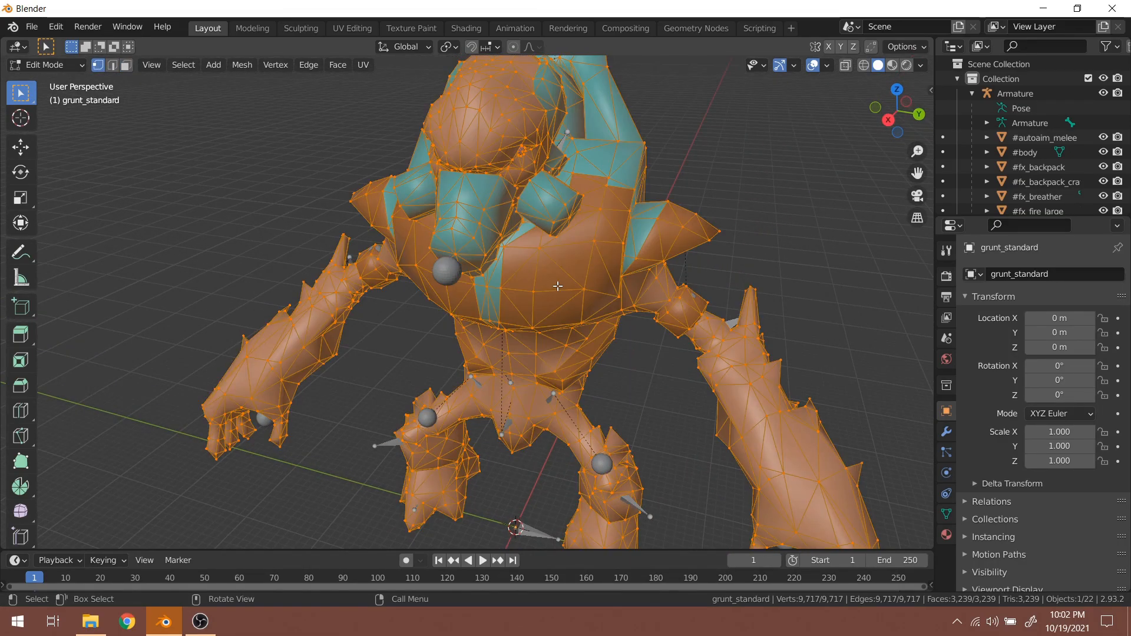
scroll(534, 430, "up", 3)
middle_click_drag(533, 430, 631, 272)
scroll(631, 272, "up", 2)
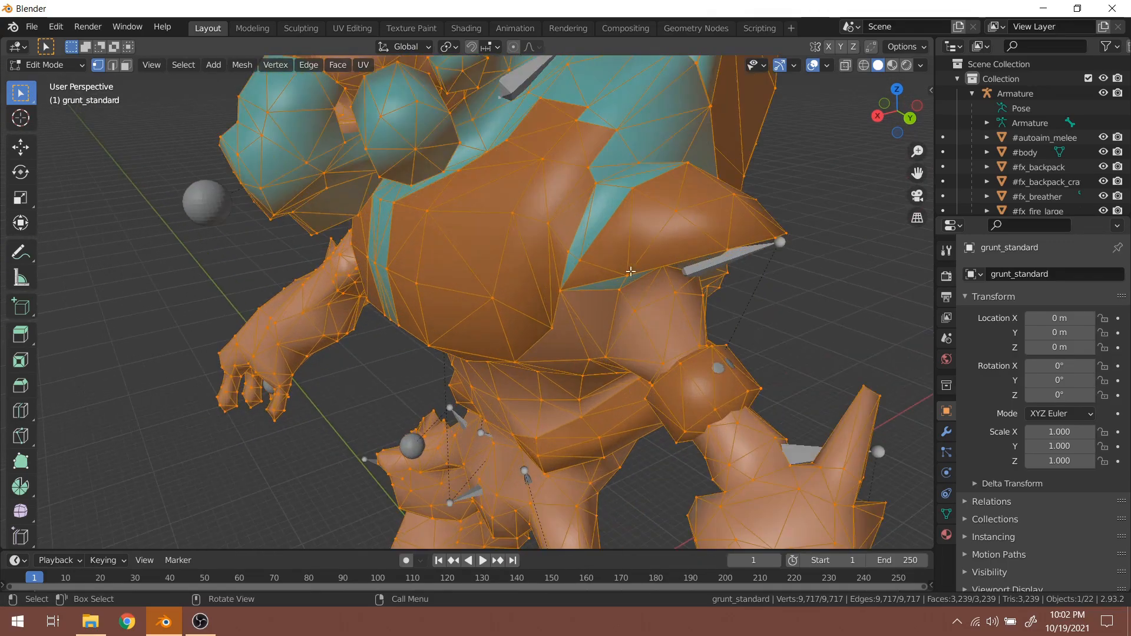
left_click(273, 69)
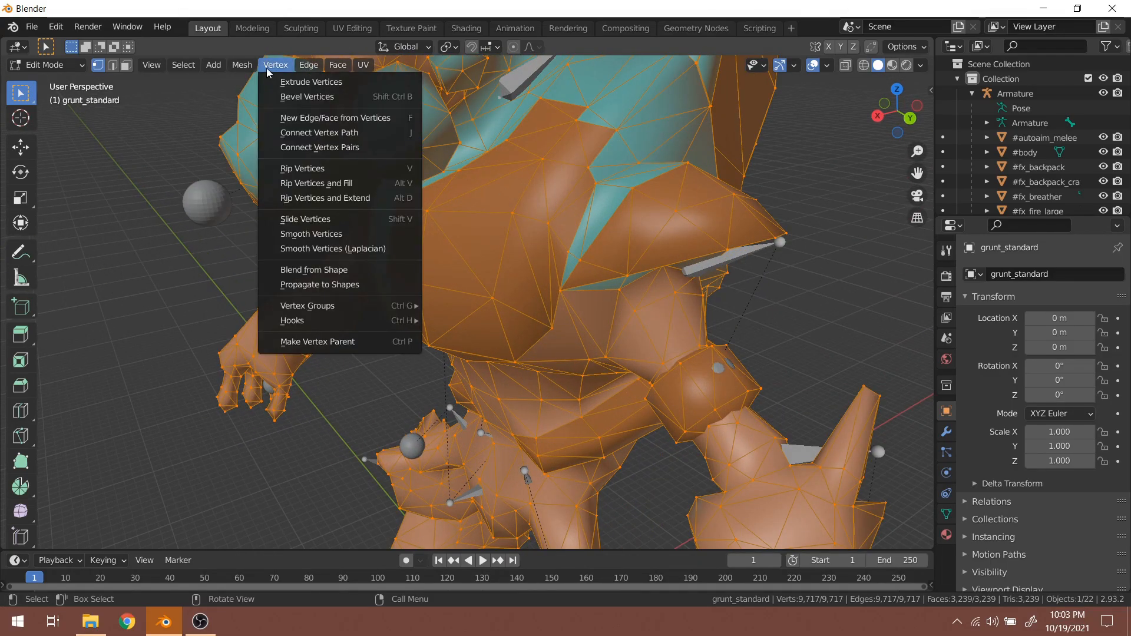
mouse_move(308, 68)
mouse_move(234, 67)
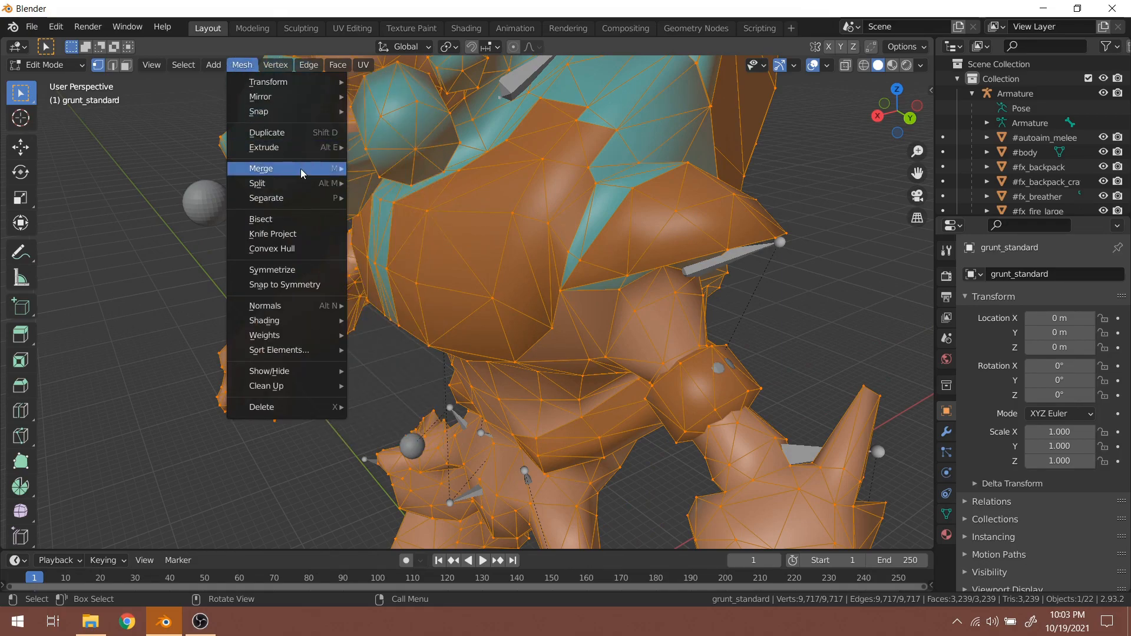
mouse_move(304, 171)
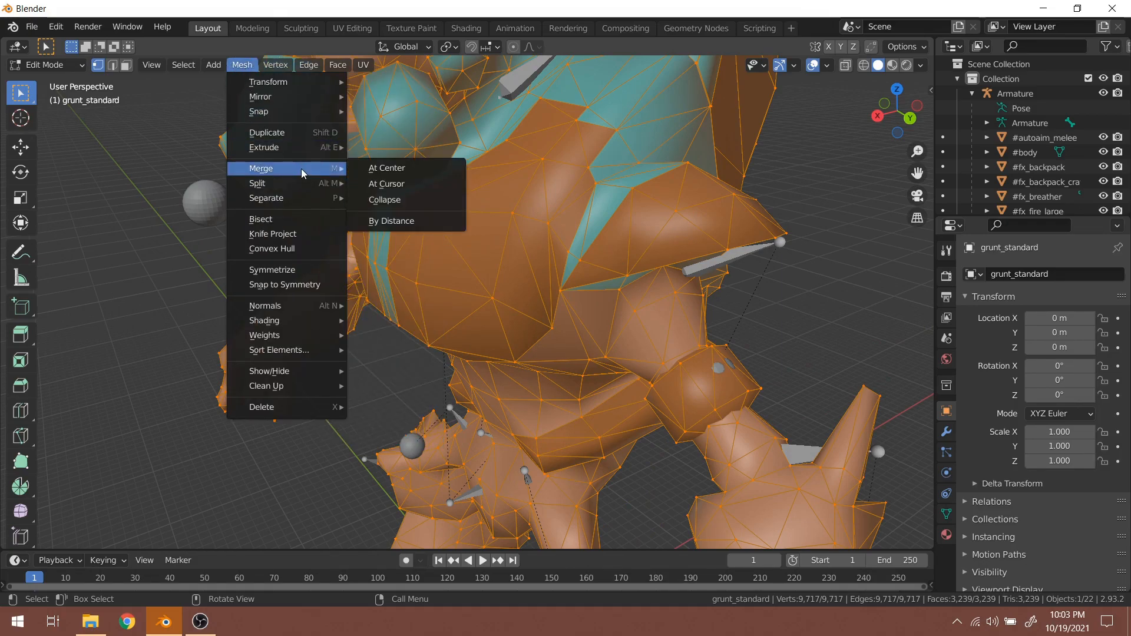
left_click(415, 222)
middle_click_drag(465, 197, 433, 179)
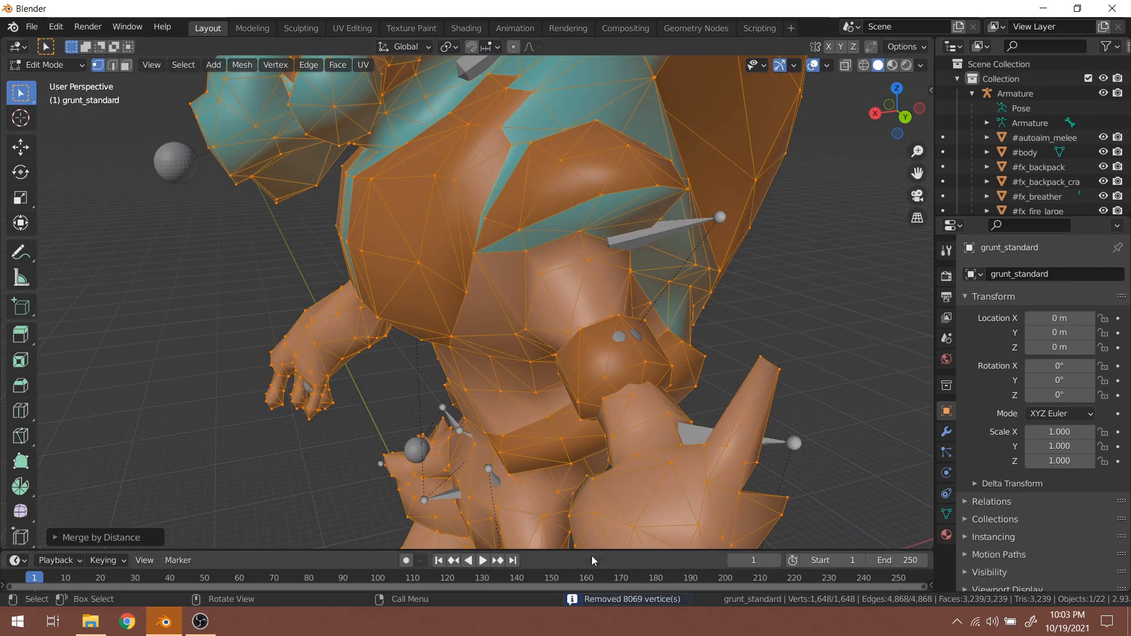
middle_click_drag(661, 374, 562, 368)
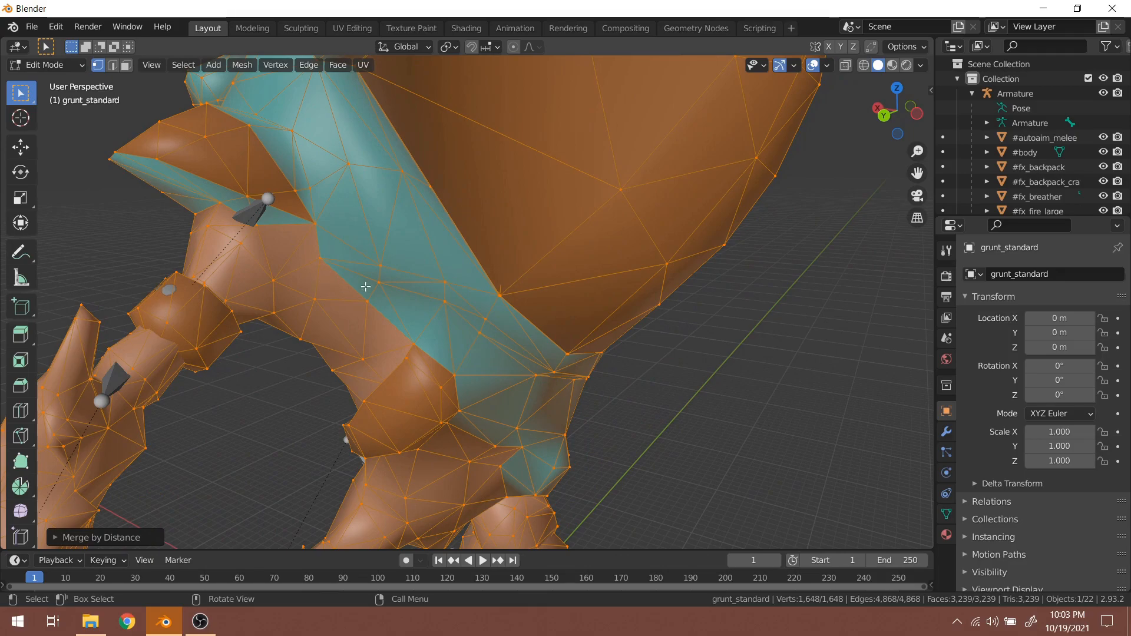
middle_click_drag(424, 274, 548, 238)
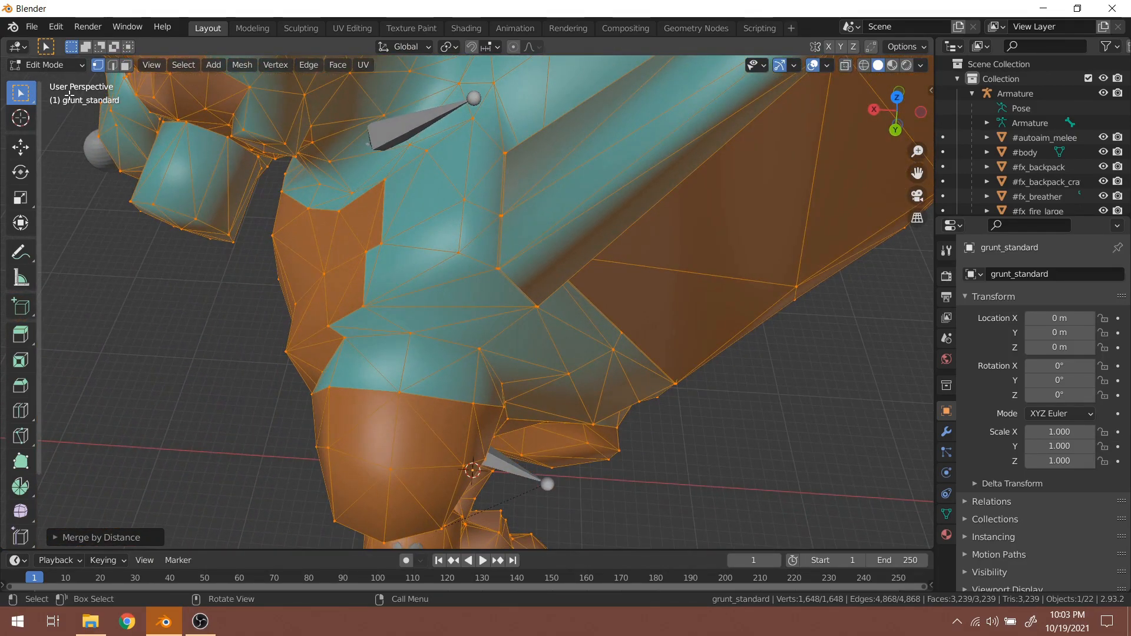
Select only the linked backpack geometry and try moving it away from the body, cancelling the move
left_click(81, 71)
scroll(559, 192, "down", 3)
key("alt+a")
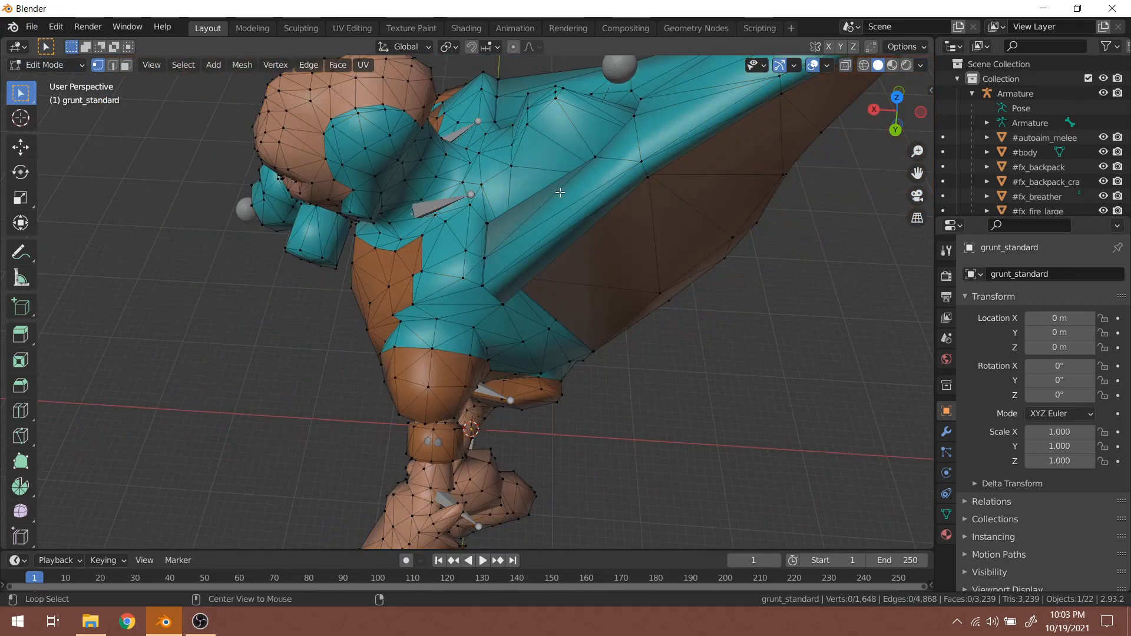
key("l")
middle_click_drag(626, 185, 645, 338)
key("g")
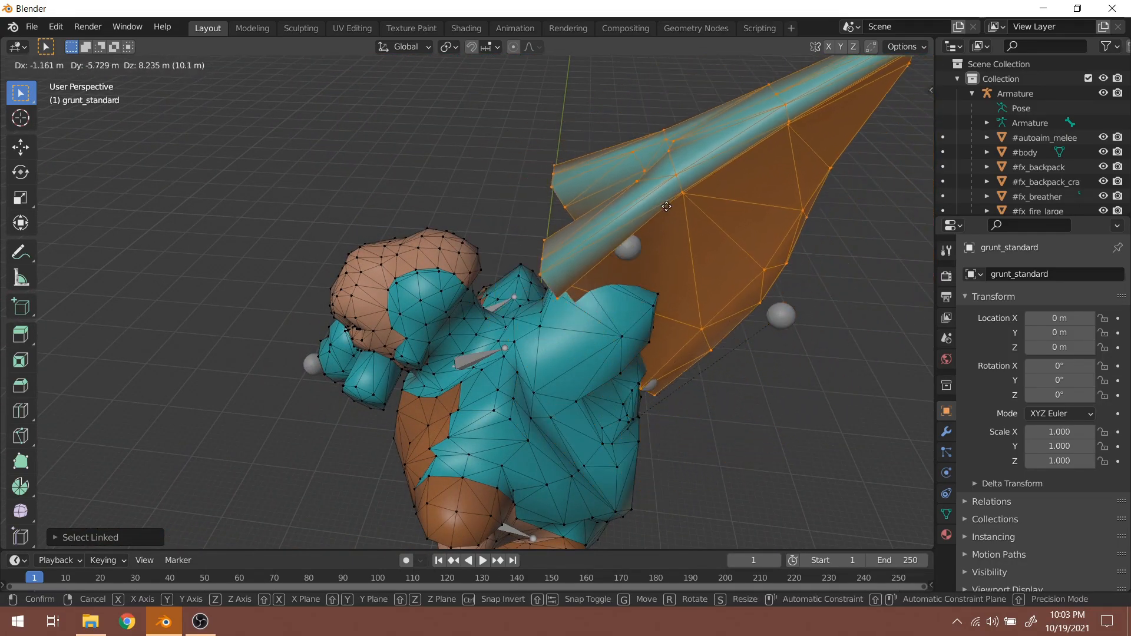
key("Escape")
middle_click_drag(664, 206, 446, 343)
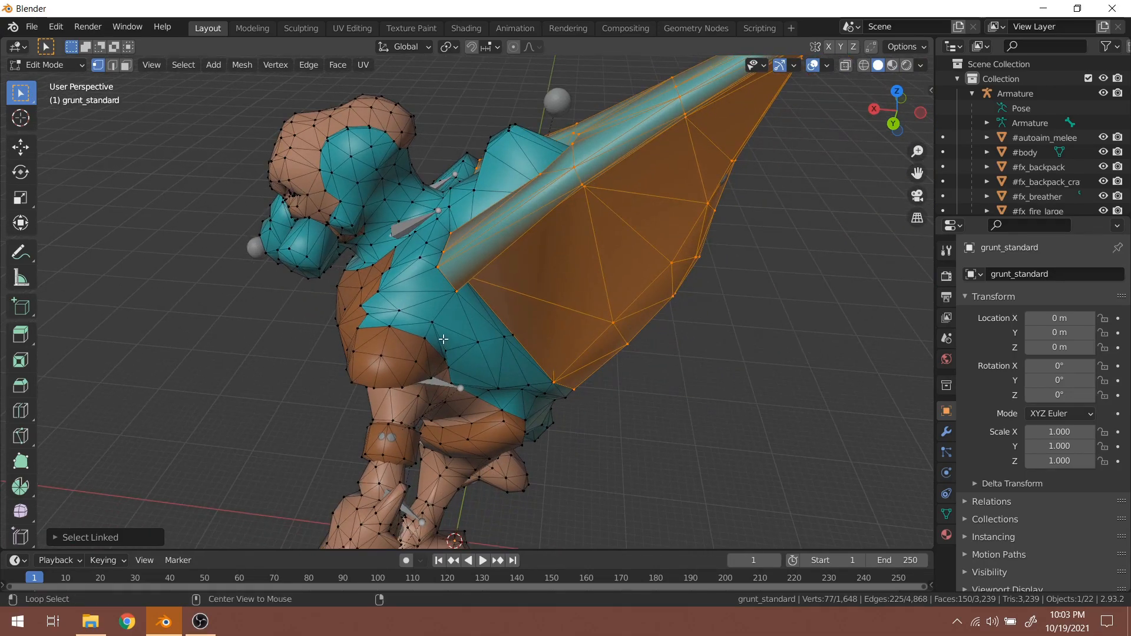
Clear the selection and examine the vertices along the seam between the backpack and the grunt's body
key("alt+a")
scroll(428, 318, "up", 5)
middle_click_drag(412, 273, 464, 306, "shift")
scroll(451, 343, "up", 2)
scroll(444, 308, "up", 1)
scroll(438, 302, "down", 1)
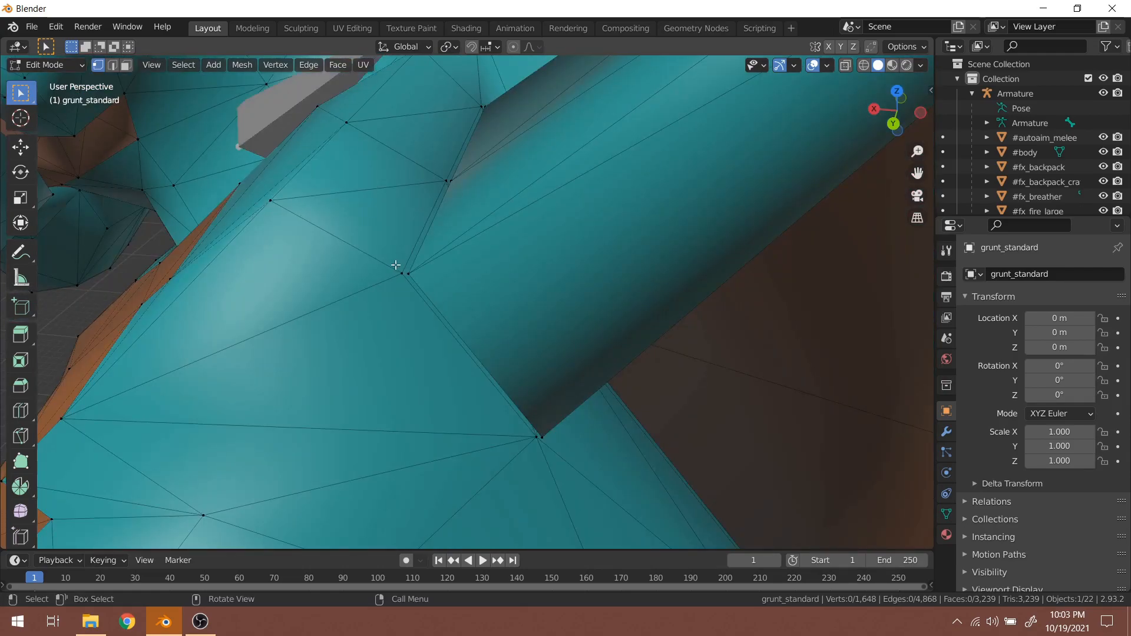
scroll(420, 285, "down", 1)
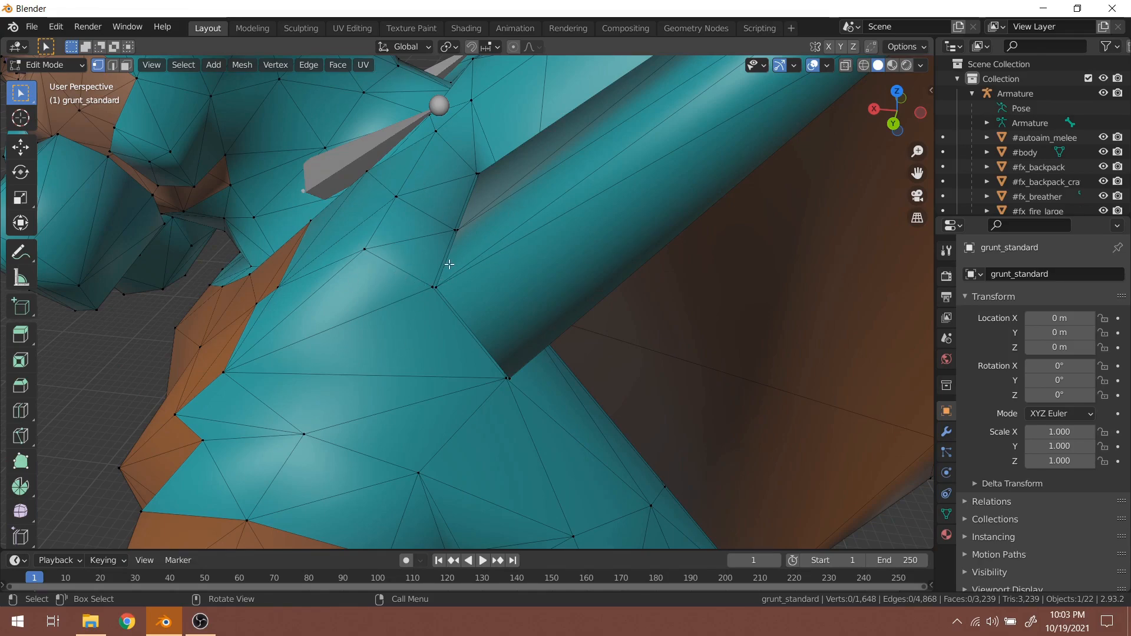
scroll(439, 307, "down", 5)
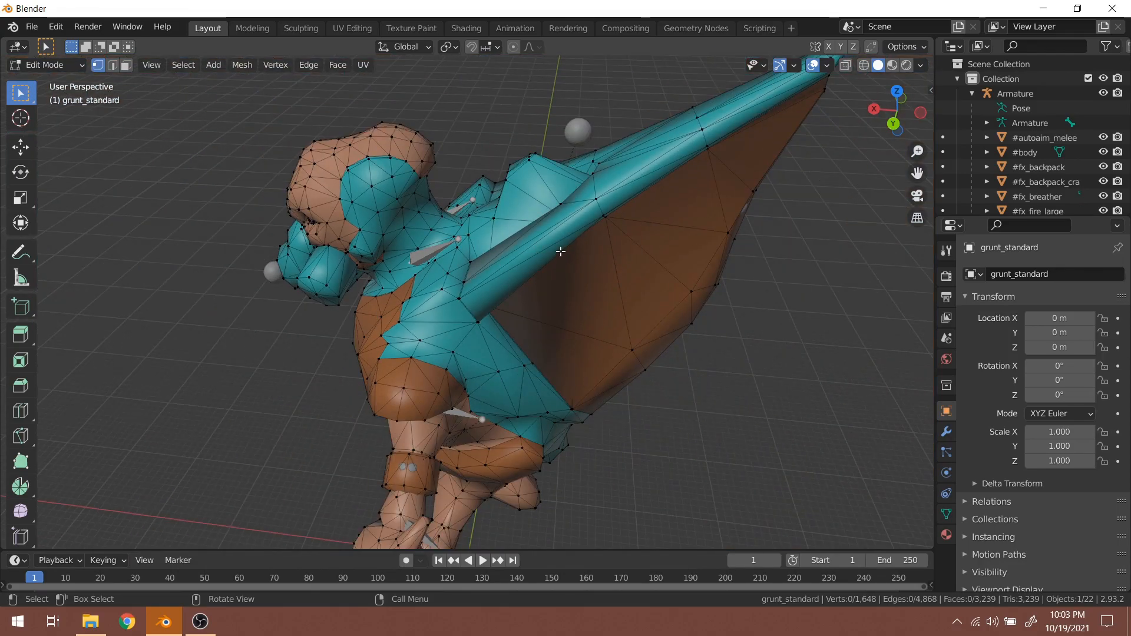
Reselect the linked backpack geometry and start another trial move, cancelling it
key("l")
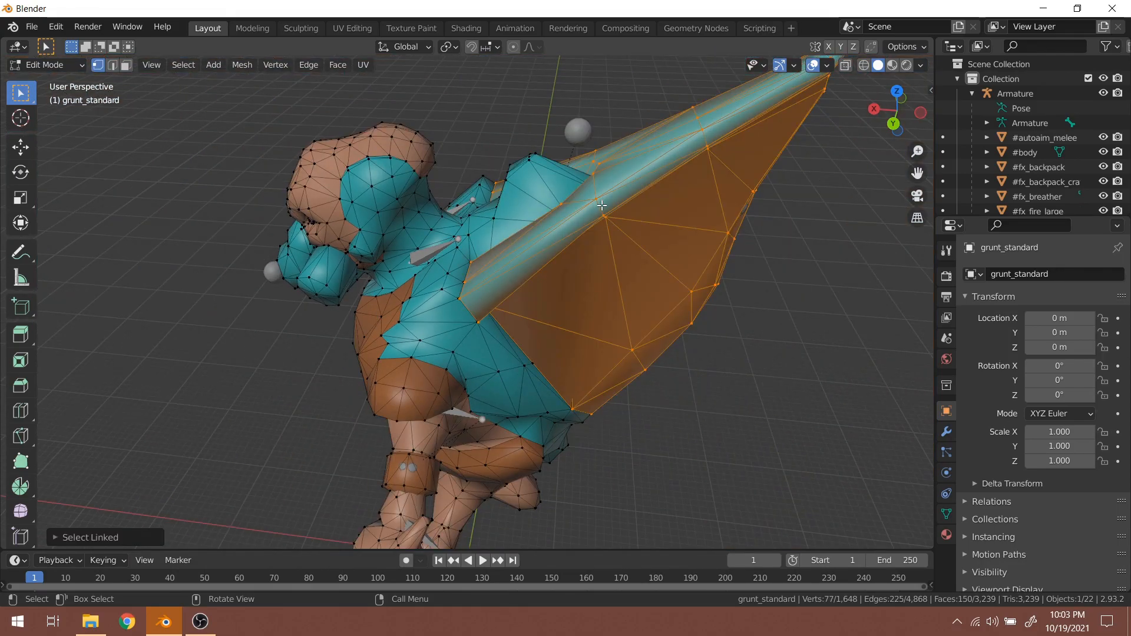
key("g")
key("Escape")
middle_click_drag(574, 232, 617, 243)
scroll(617, 243, "up", 3)
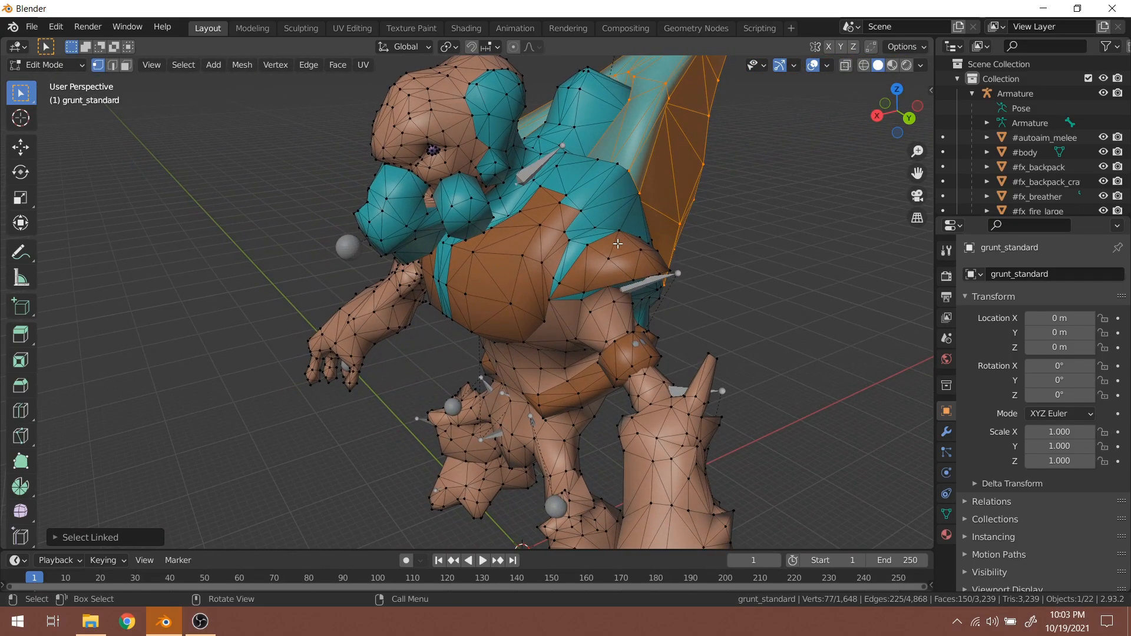
Clear the backpack selection and select the linked geometry of the grunt's main body from the chest
key("alt+a")
middle_click_drag(617, 243, 680, 226)
key("l")
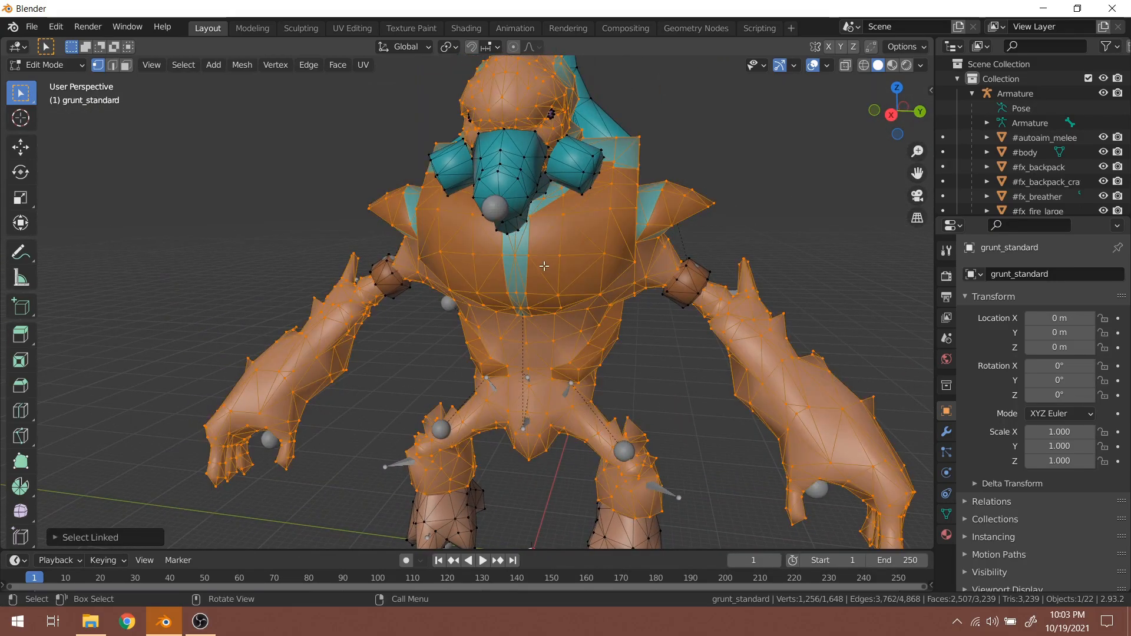
middle_click_drag(527, 279, 568, 276)
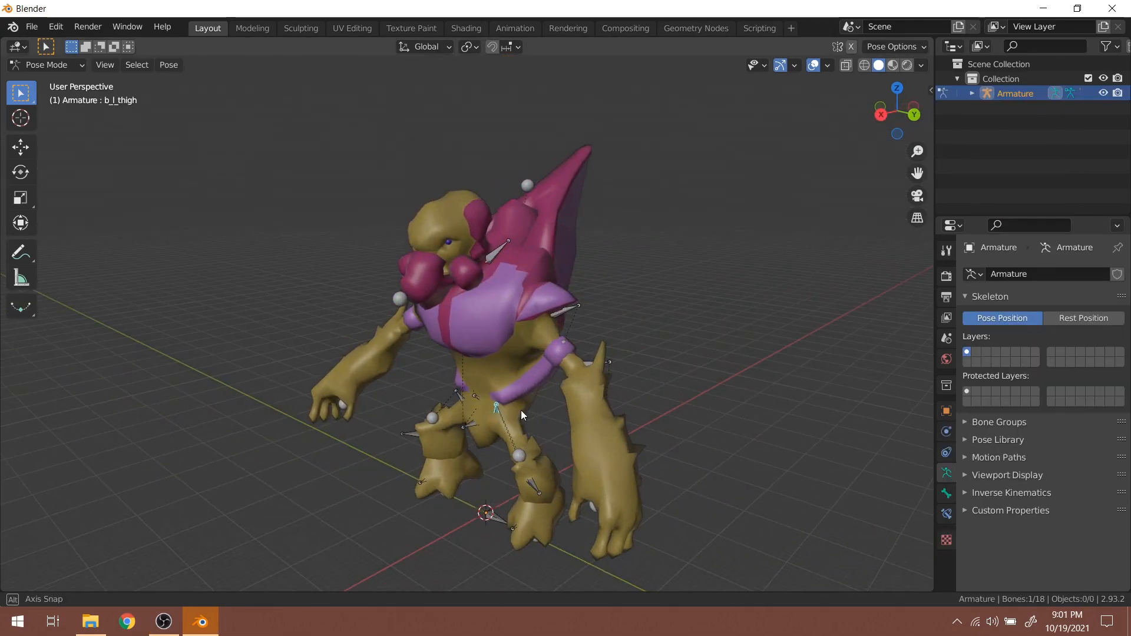
Switch the armature from Pose Mode to Object Mode
left_click(52, 65)
left_click(54, 85)
middle_click_drag(220, 171, 421, 317)
middle_click_drag(394, 338, 518, 318)
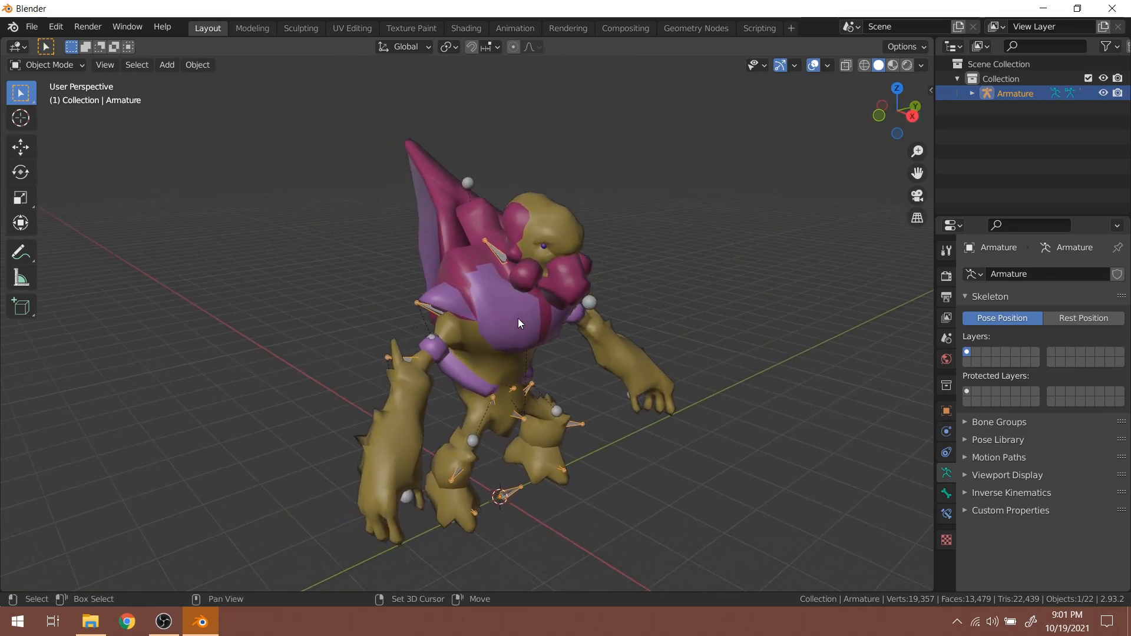
scroll(518, 318, "up", 3)
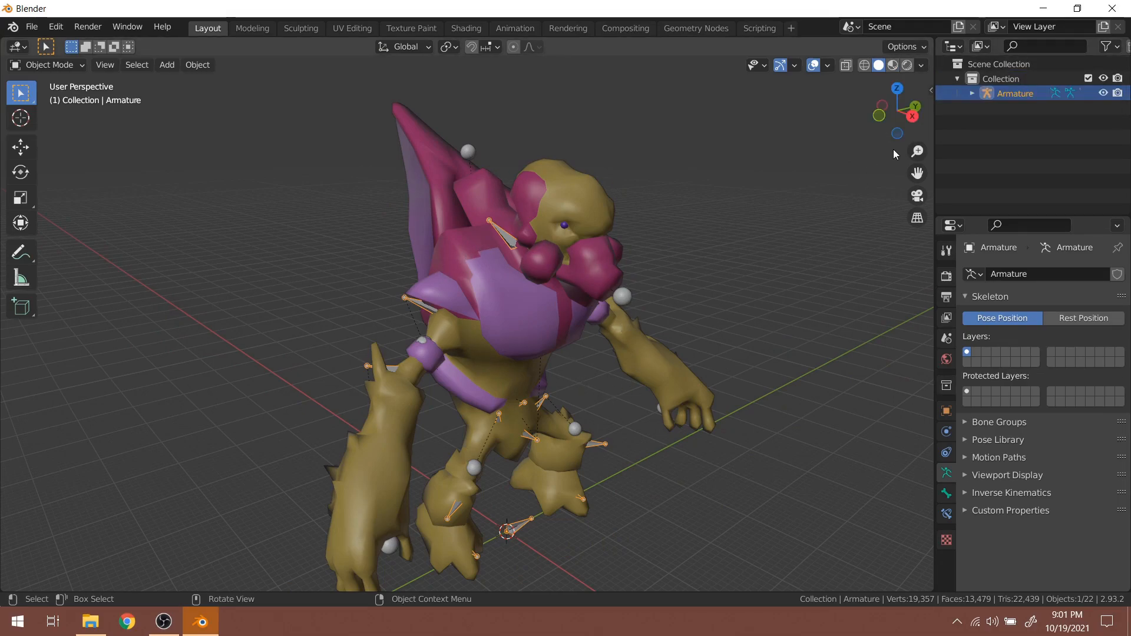
Set the viewport shading to Material Preview and examine the grunt's materials from several angles
left_click(894, 66)
mouse_move(704, 295)
middle_mouse_down()
mouse_move(611, 283)
mouse_move(492, 294)
mouse_move(582, 308)
mouse_move(693, 303)
mouse_move(883, 376)
middle_mouse_up()
middle_click_drag(595, 347, 515, 334)
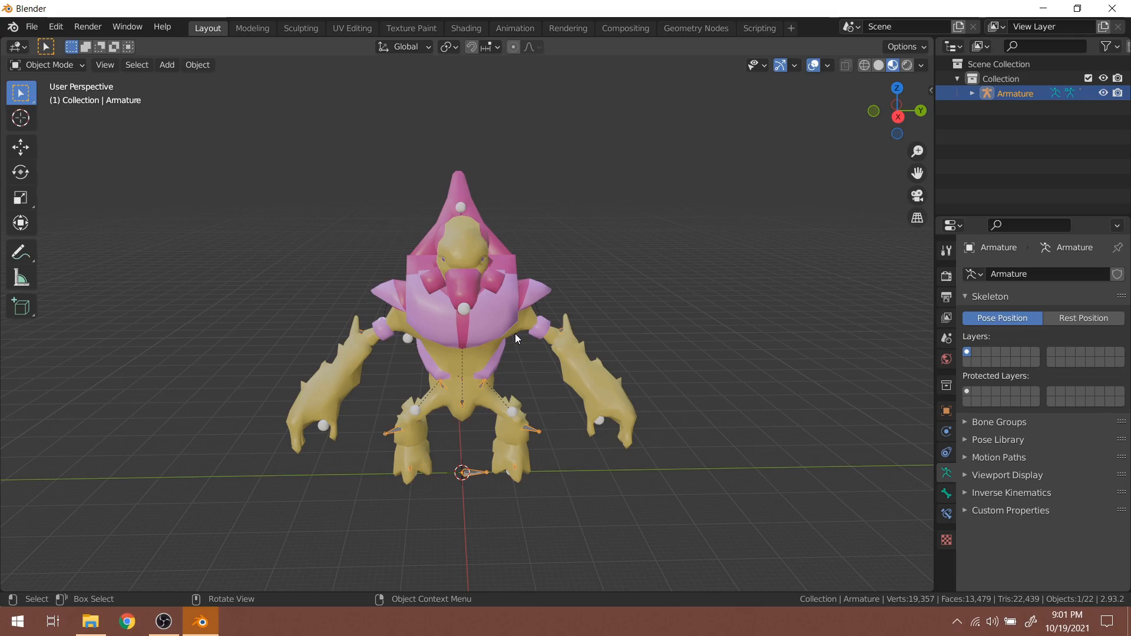
middle_click_drag(833, 446, 395, 373)
middle_click_drag(506, 341, 426, 455)
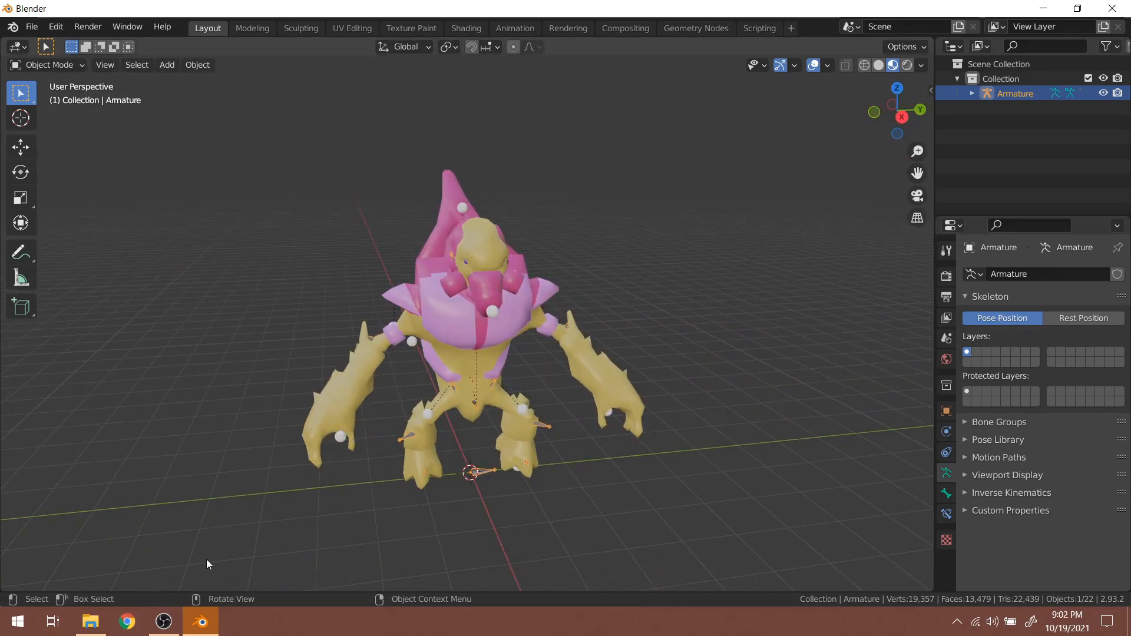
Switch to File Explorer, go up to the H3EK folder, and open a command prompt there beside the file list
left_click(90, 621)
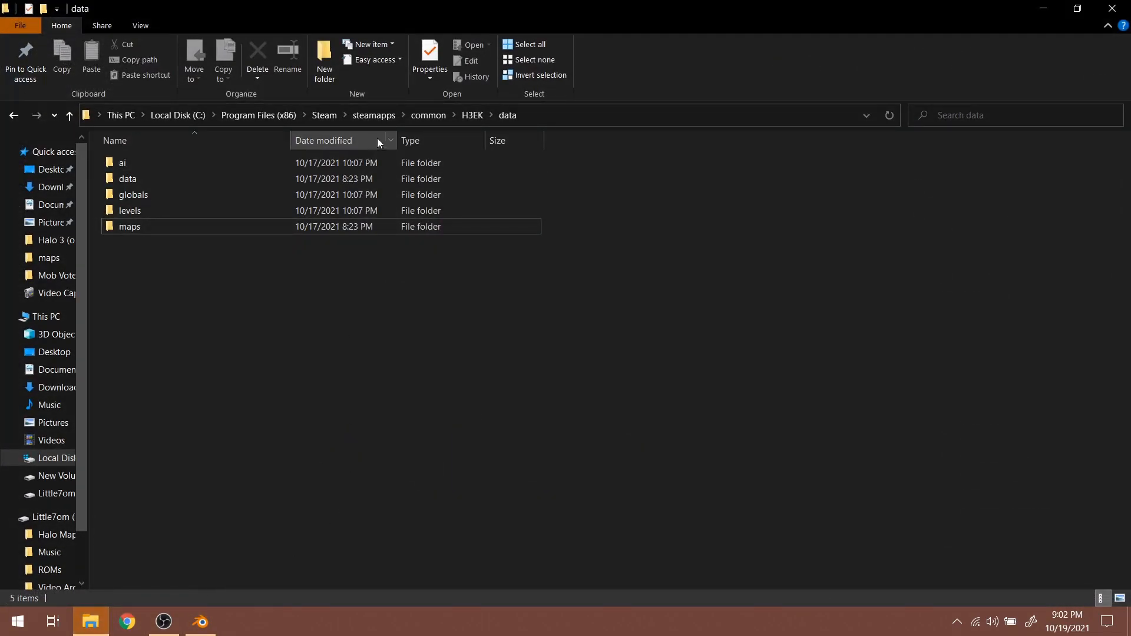
left_click(472, 115)
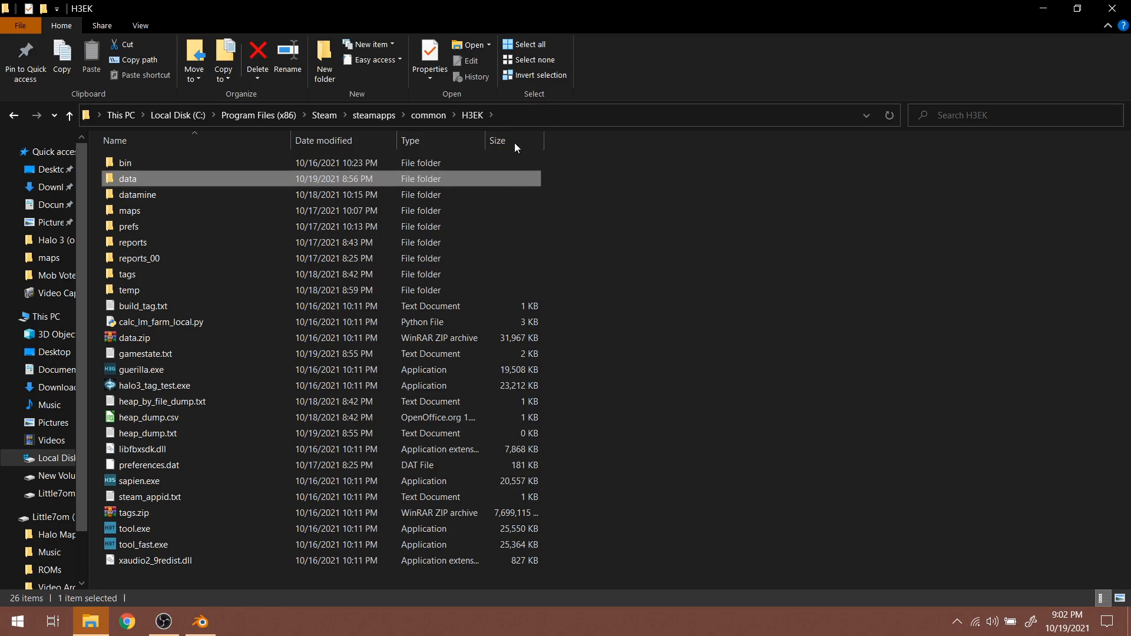
left_click(533, 118)
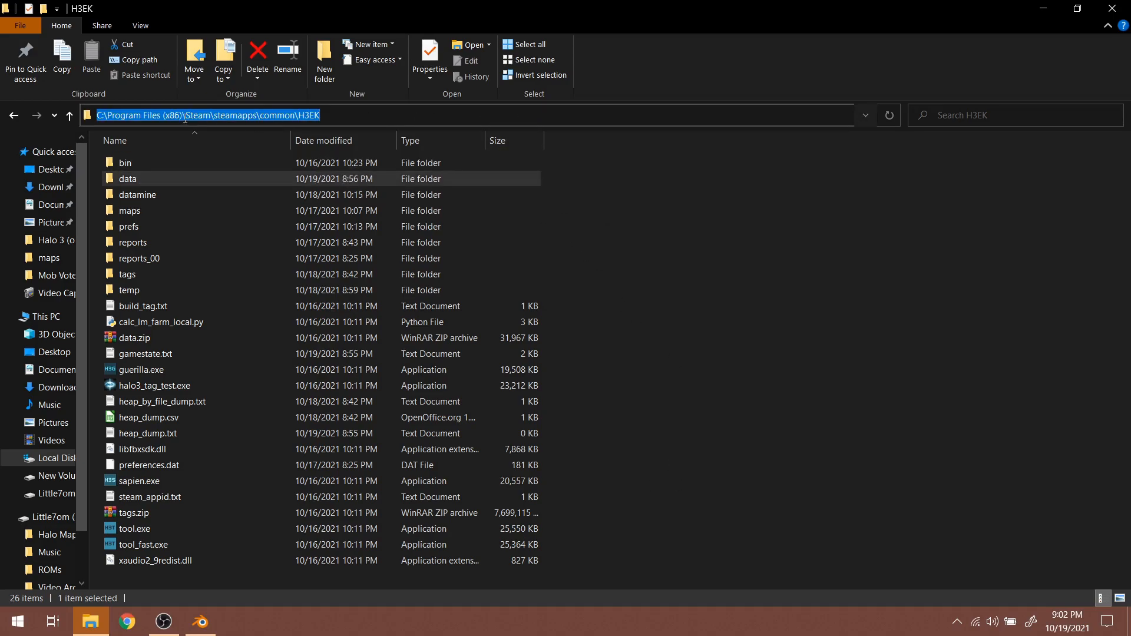
type("cmd")
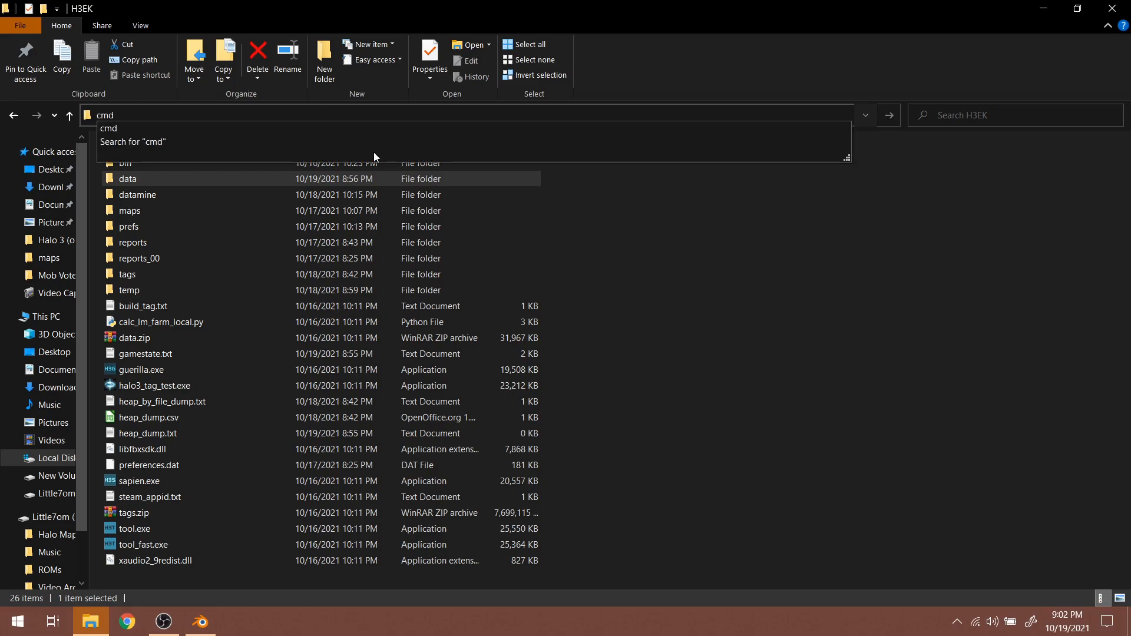
key("Return")
left_click_drag(284, 54, 690, 198)
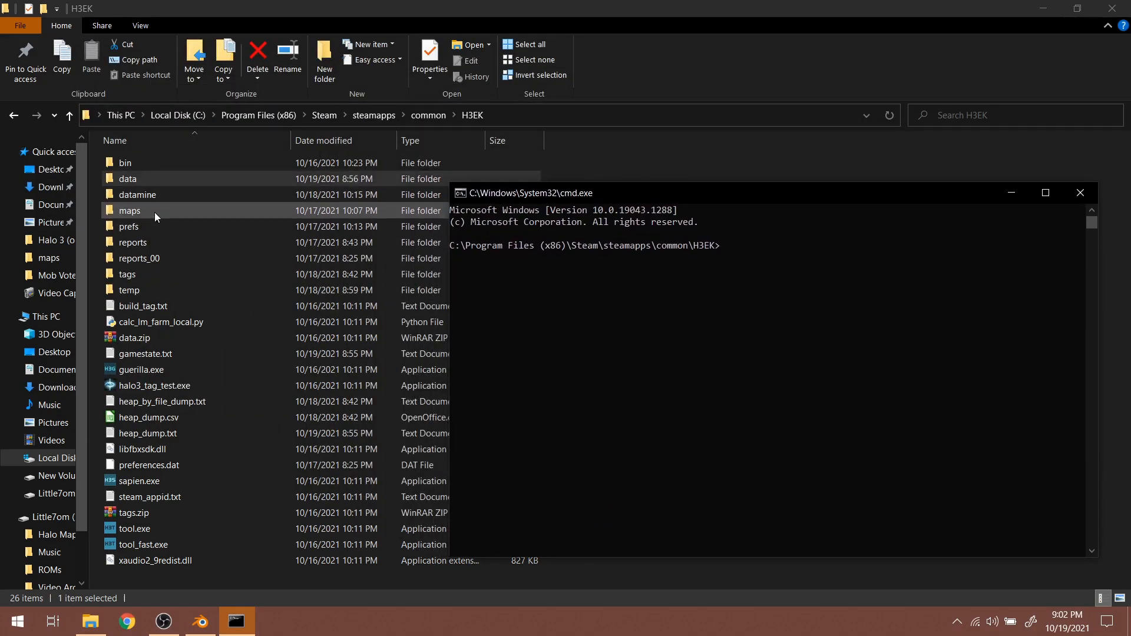
Browse from the H3EK folder to tags\objects\characters\grunt\bitmaps to look up the grunt's bitmap files
double_click(128, 274)
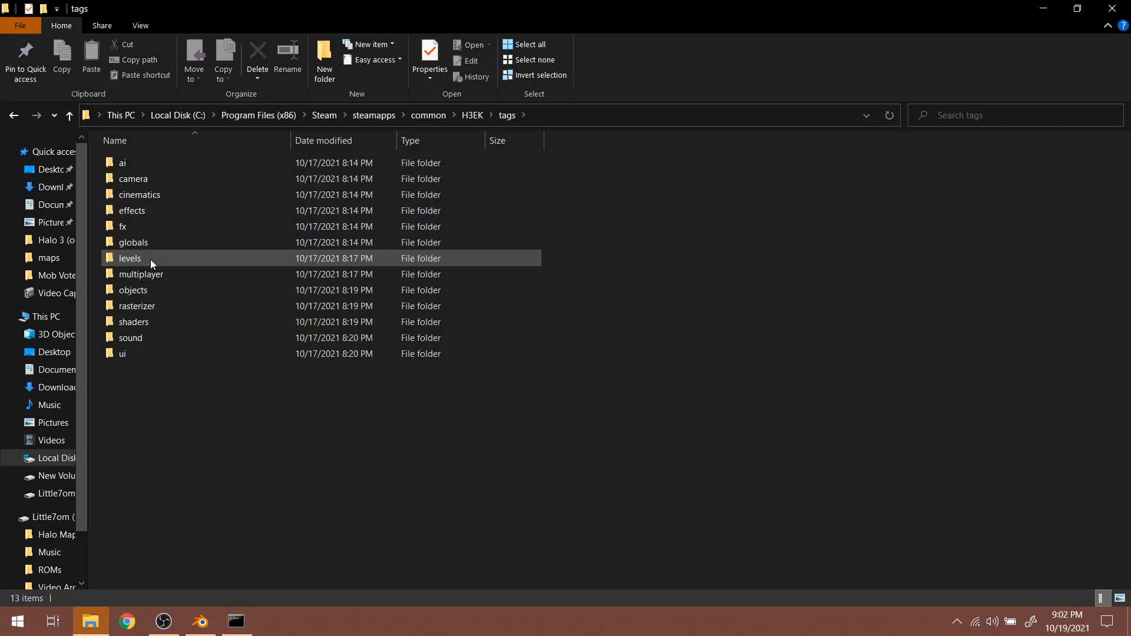
double_click(150, 294)
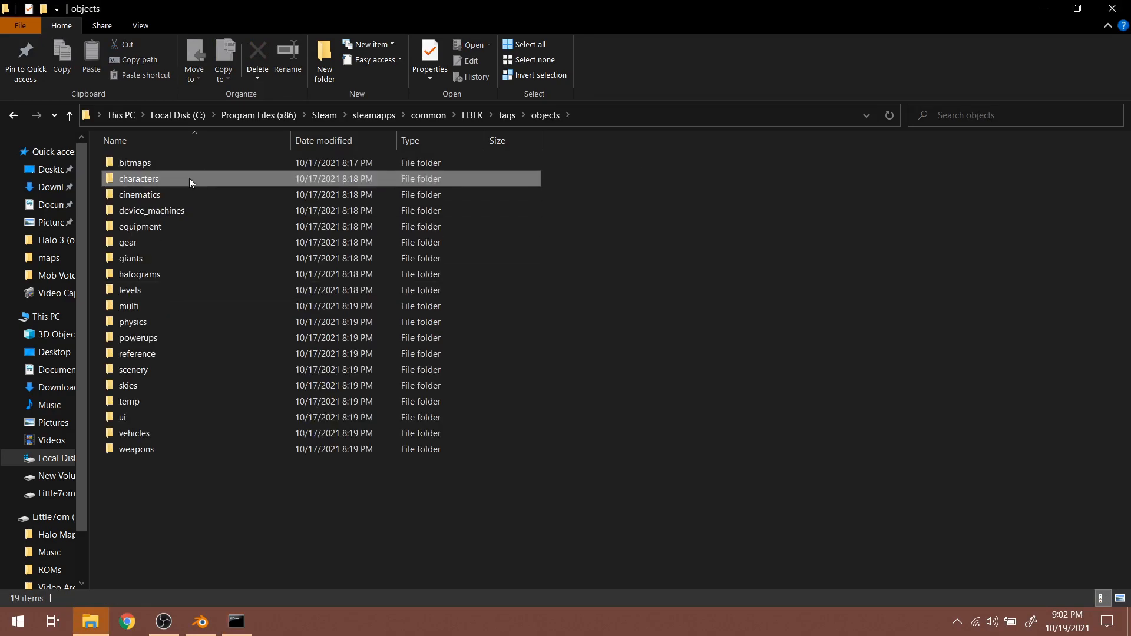
double_click(189, 178)
double_click(139, 463)
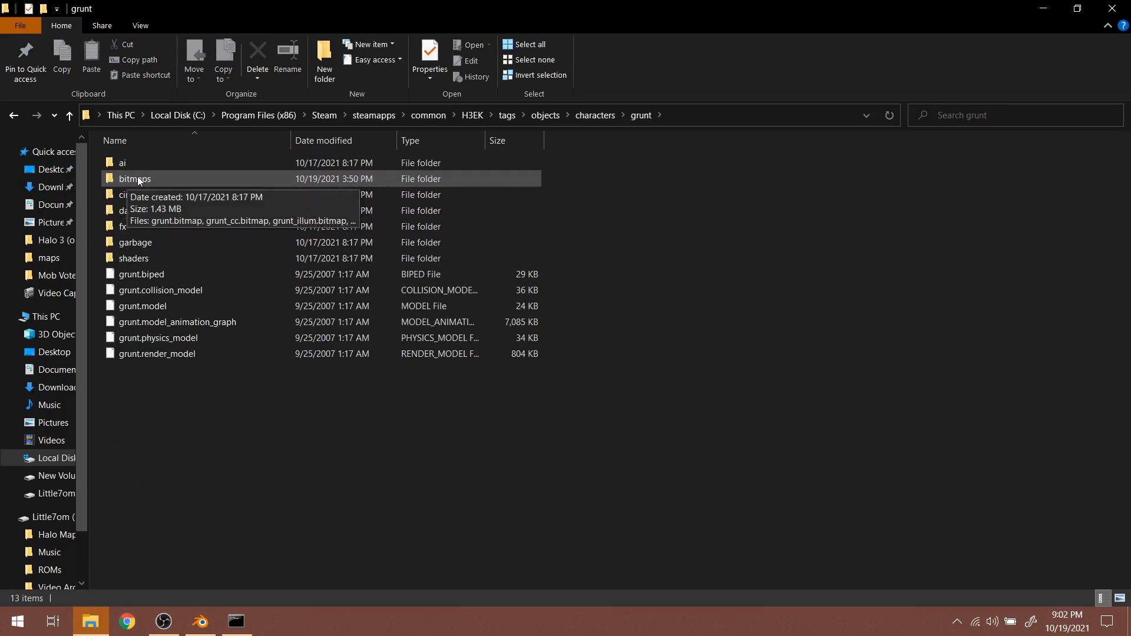
double_click(189, 178)
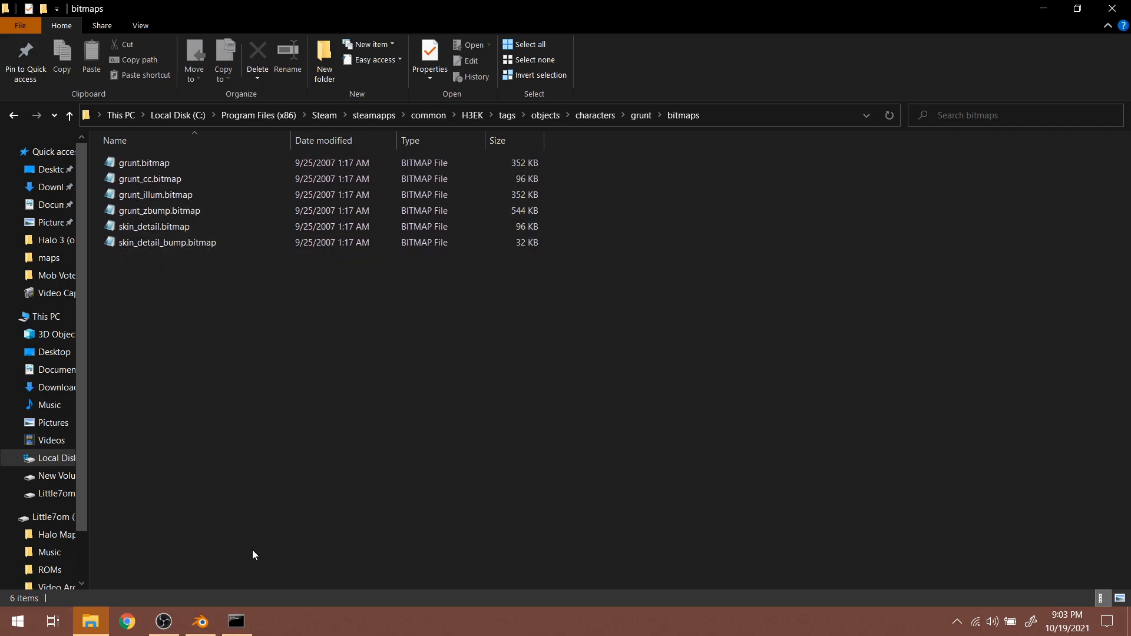
In the command prompt, enter tool export-bitmap-tga with the source path "tags\objects\characters\grunt\bitmaps\grunt"
mouse_move(236, 622)
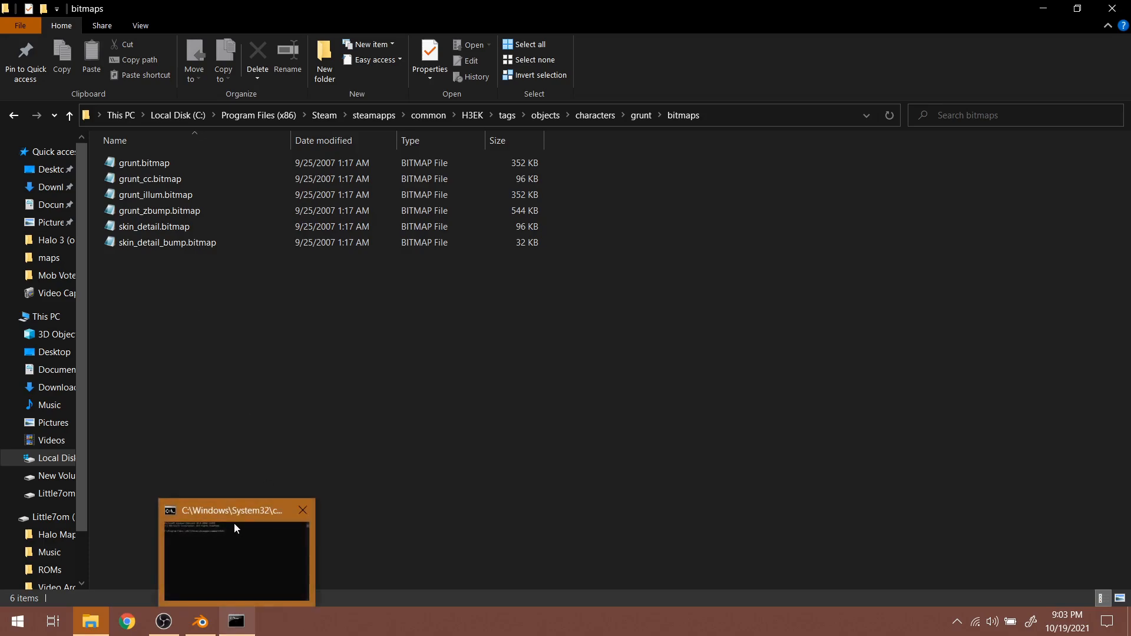
left_click(236, 622)
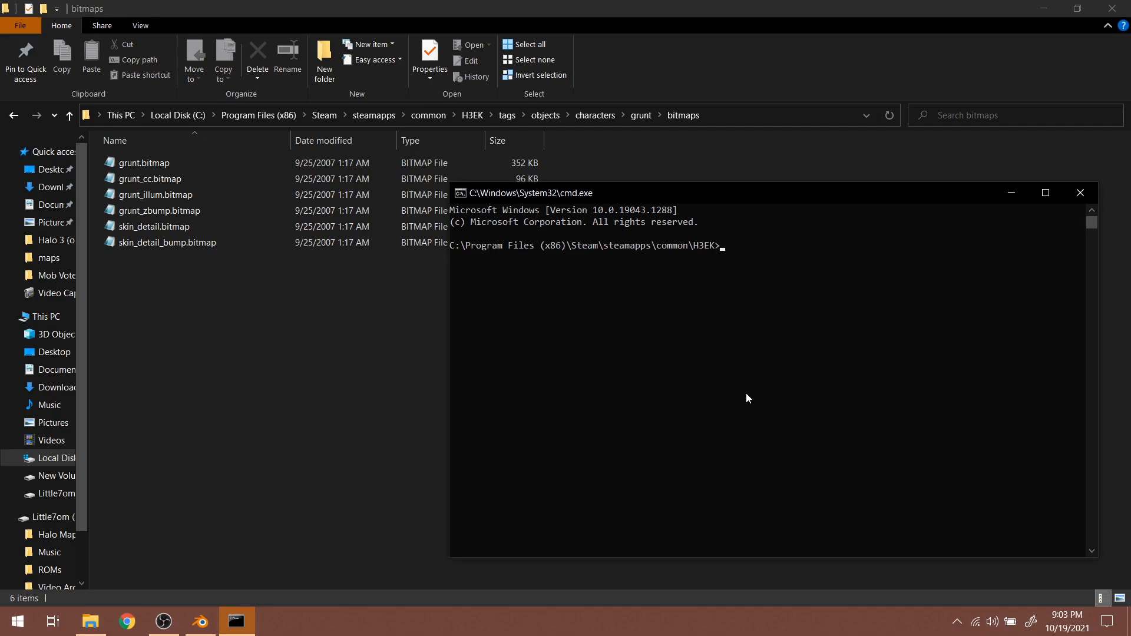
type("tool")
type("export-bitmap-")
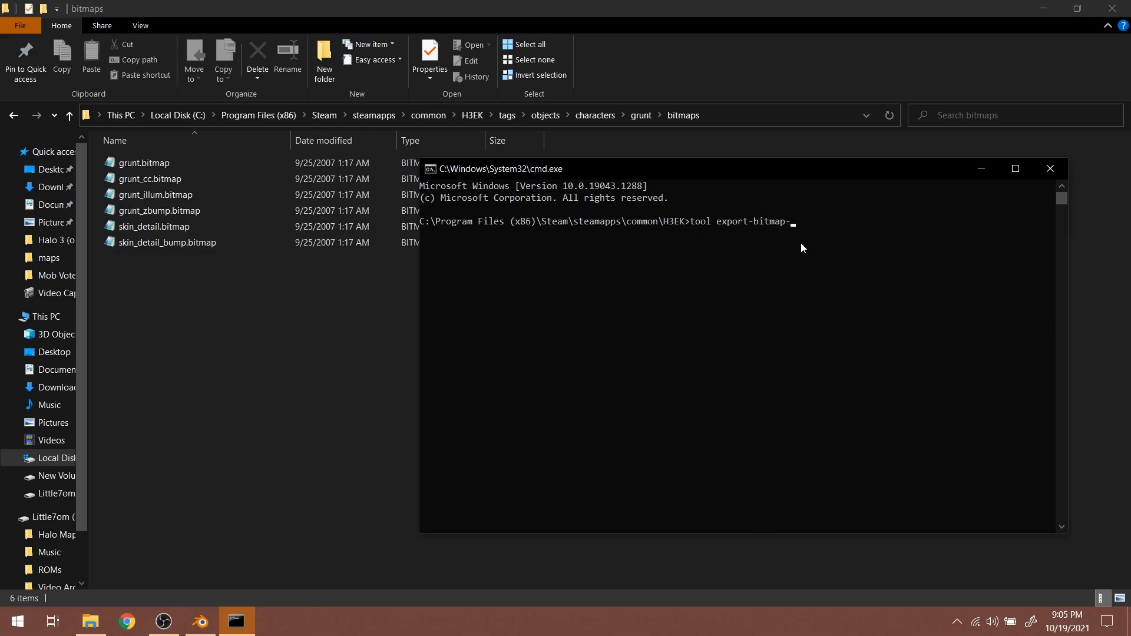
type("tga")
type("\"")
type("ta")
key("BackSpace")
type("ags\\objects\\characters")
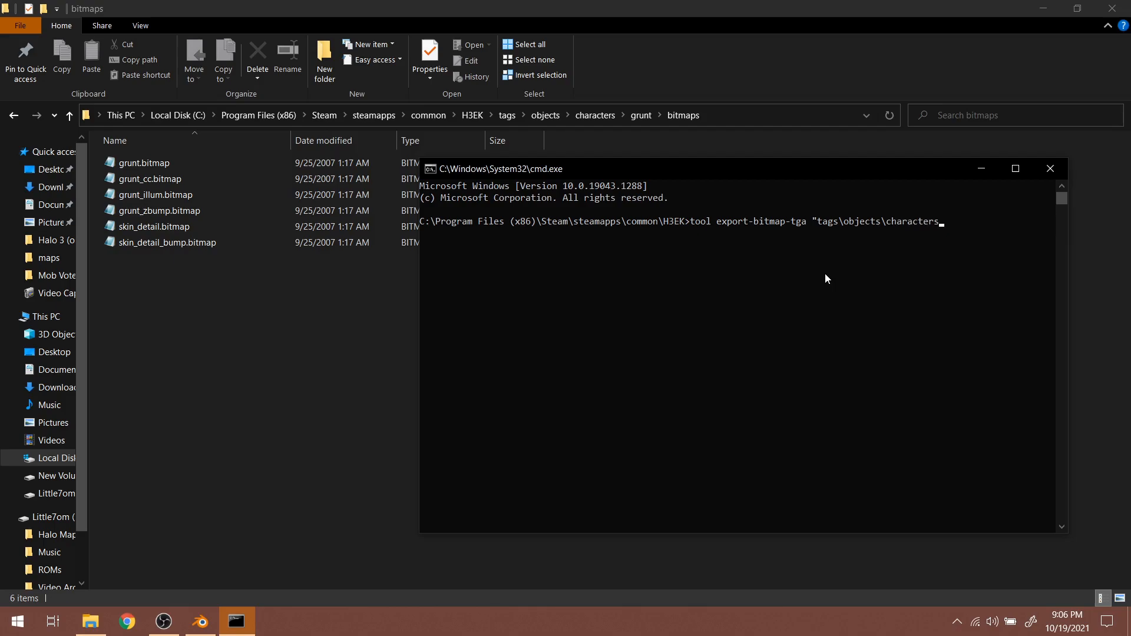
type("\\grunt\\bitmaps\\")
type("grunt")
key("Return")
Add the output path "tags\objects\characters\grunt\bitmaps\grunt" without a file extension and try to run the TGA export
type("tags\\")
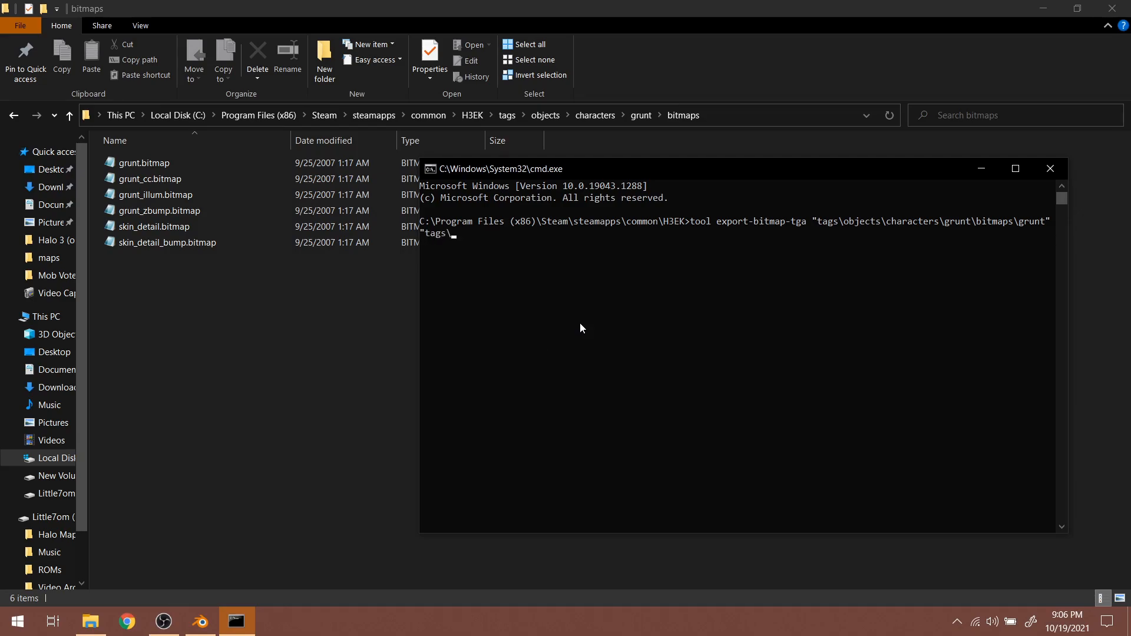
type("objects\\characters\\grunt\\bitmaps\\grunt")
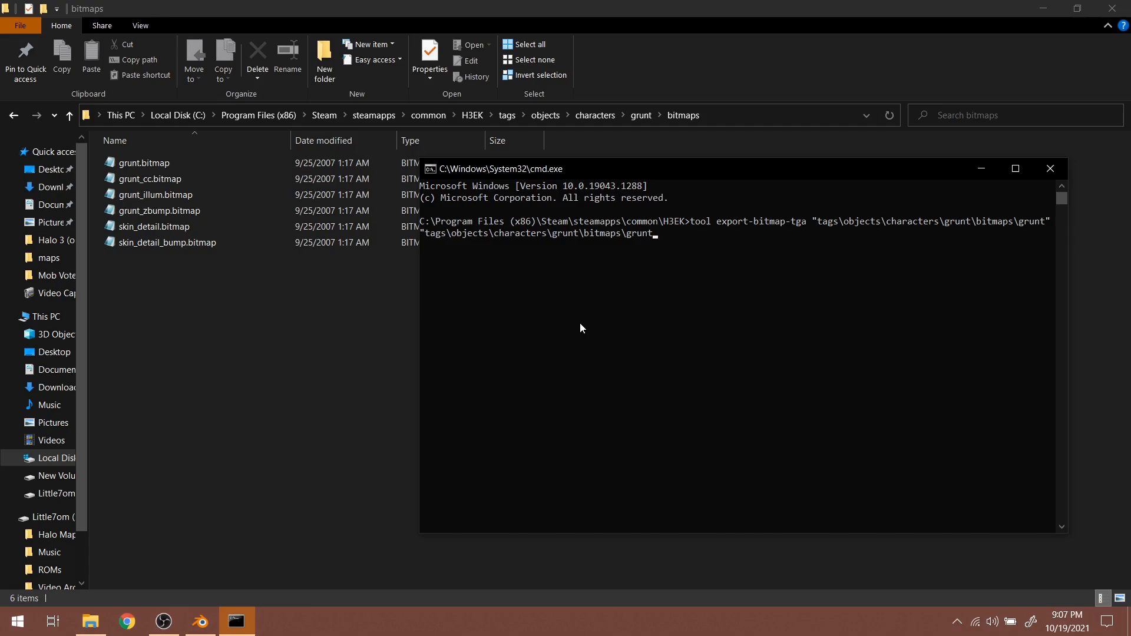
type(".tga")
key("BackSpace")
key("BackSpace")
key("BackSpace")
key("Return")
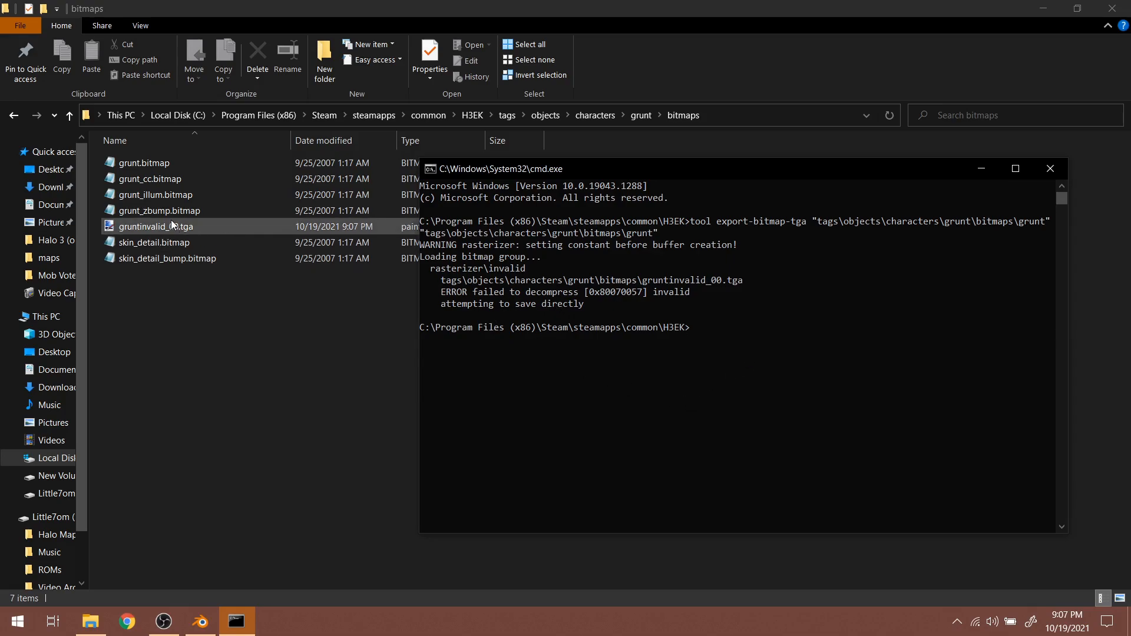
Try to open gruntinvalid_00.tga in paint.net, check the error details, and close paint.net
left_click(154, 226)
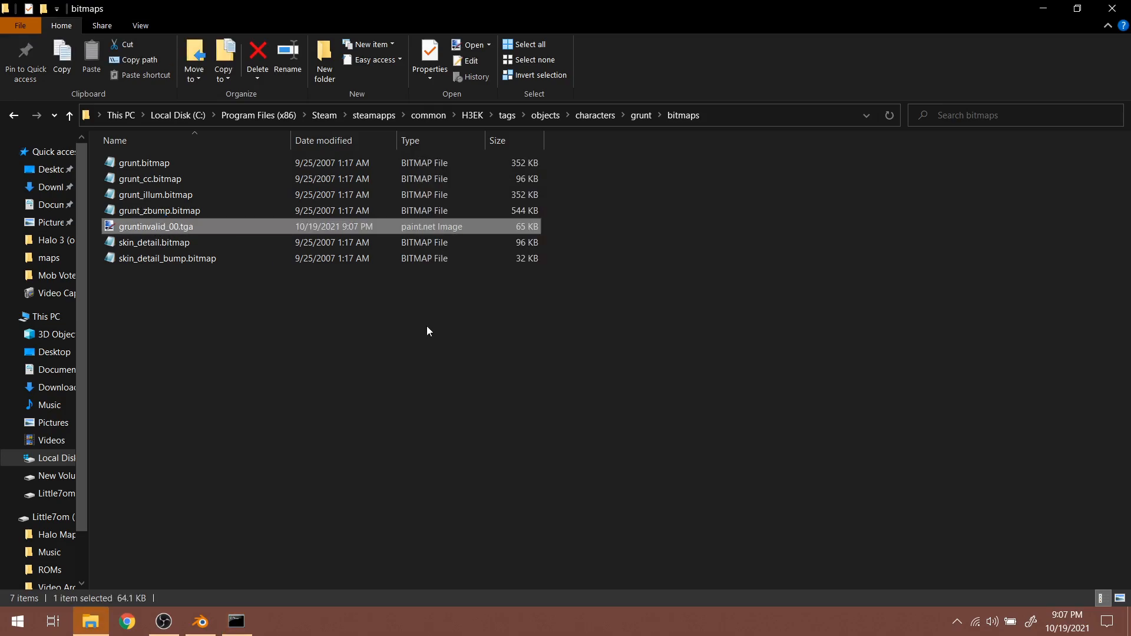
key("Return")
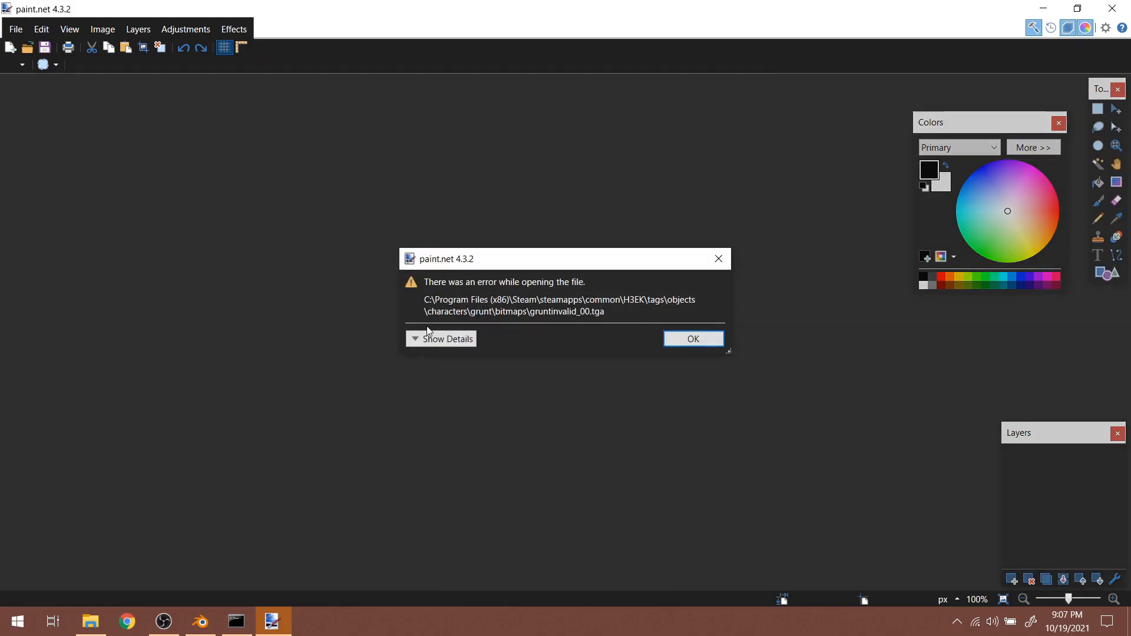
left_click(430, 345)
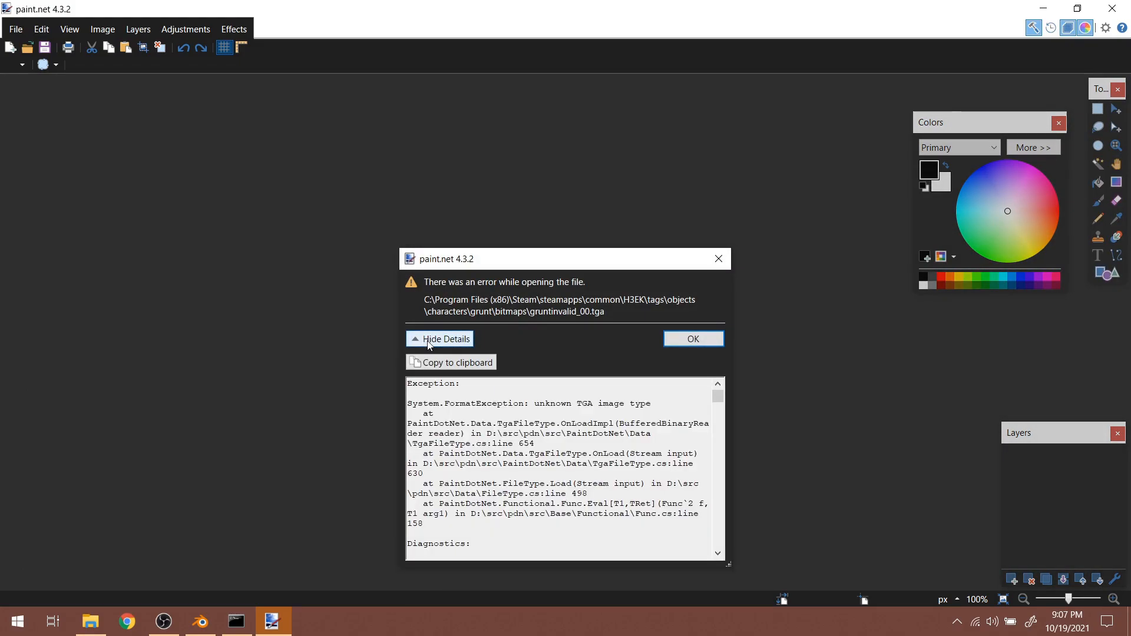
left_click(689, 340)
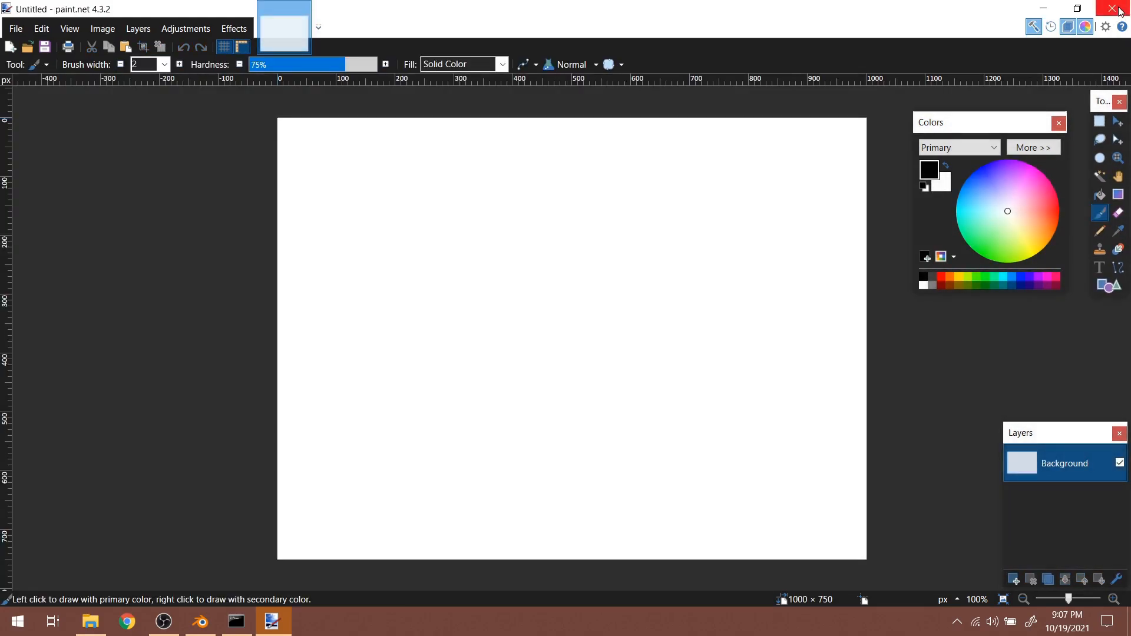
left_click(1117, 10)
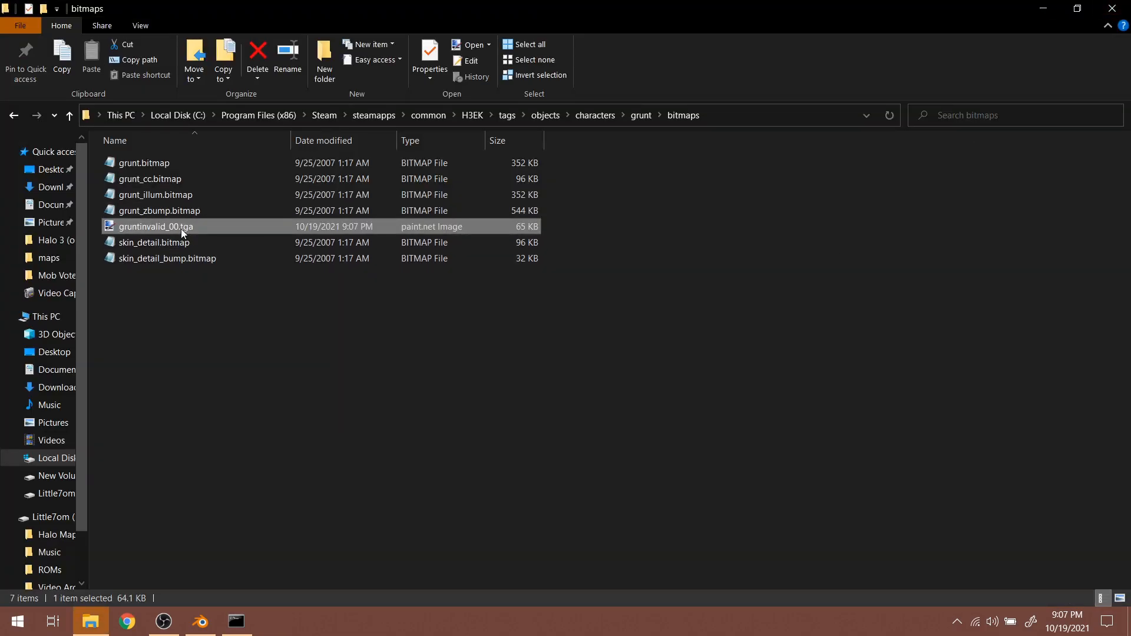
Delete gruntinvalid_00.tga from the bitmaps folder and close the command prompt
right_click(181, 228)
left_click(316, 539)
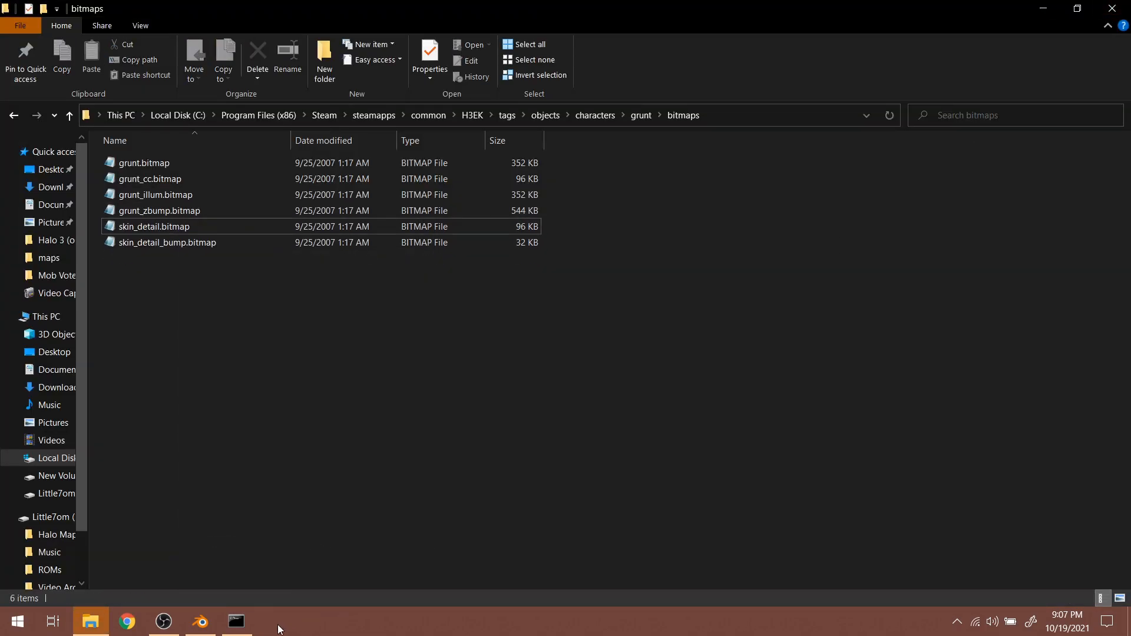
left_click(236, 621)
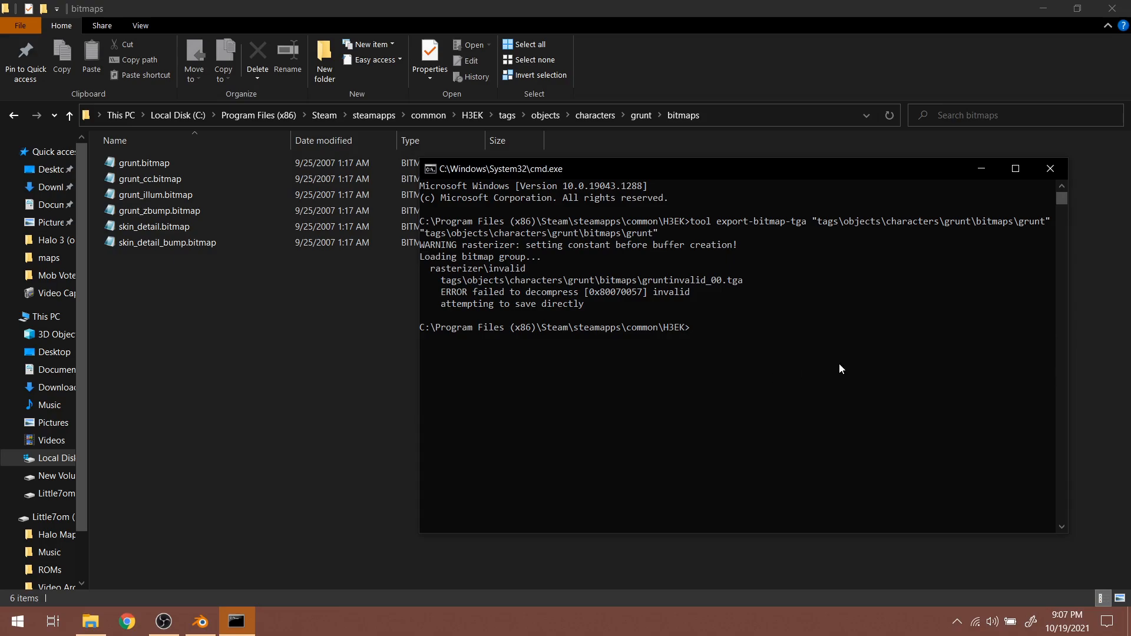
left_click(1050, 169)
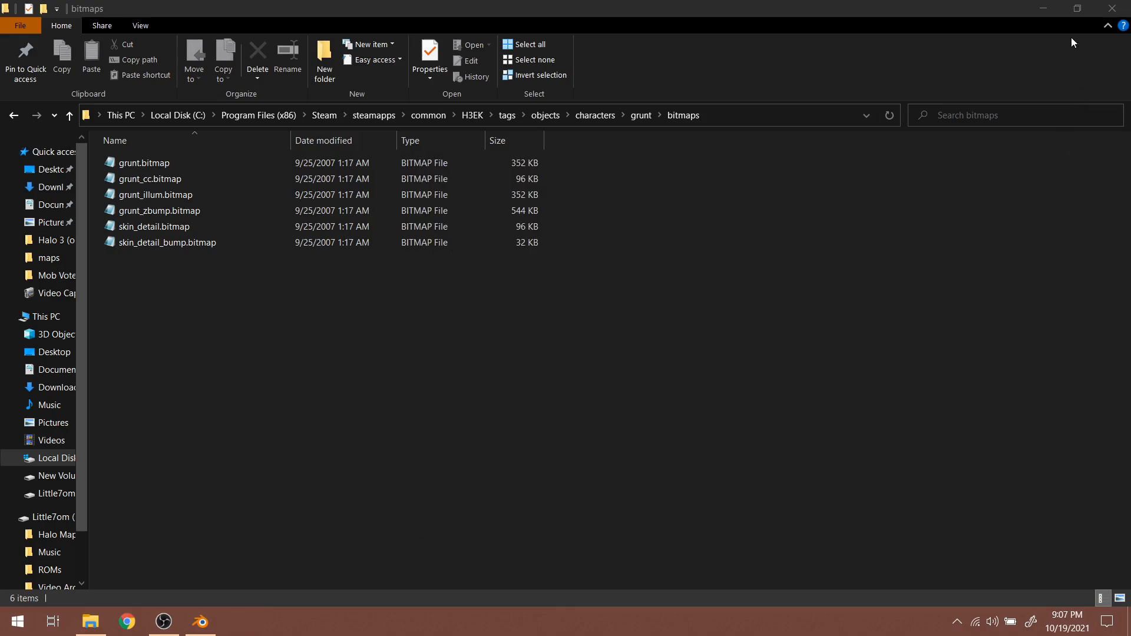
Minimize File Explorer and Blender, launch Reclaimer from the desktop, and maximize its window
left_click(1044, 11)
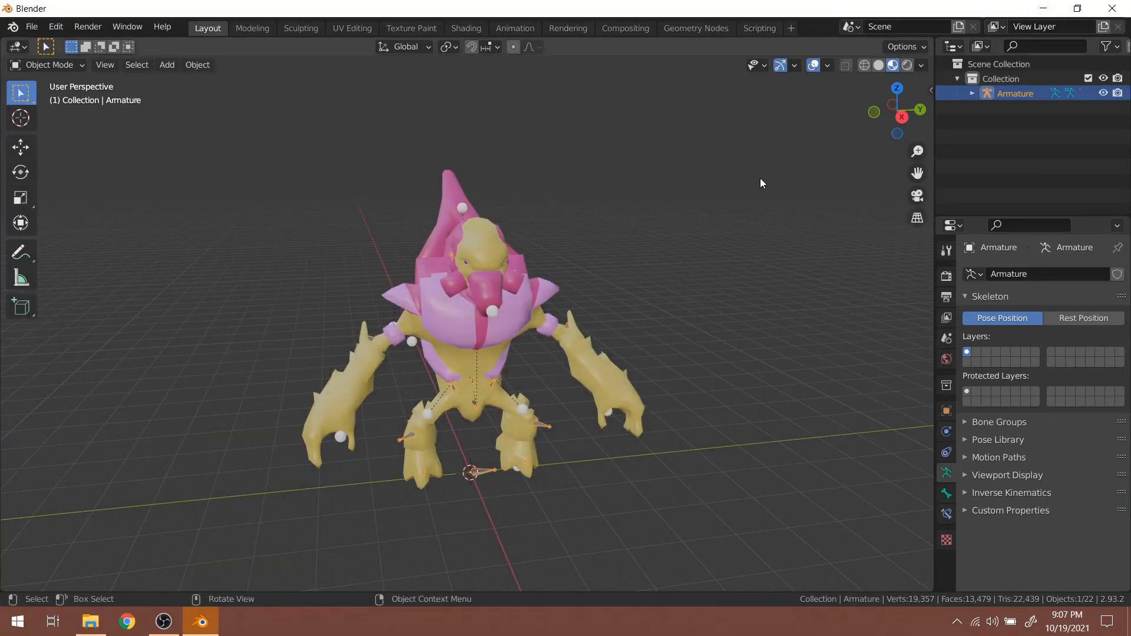
left_click(1042, 8)
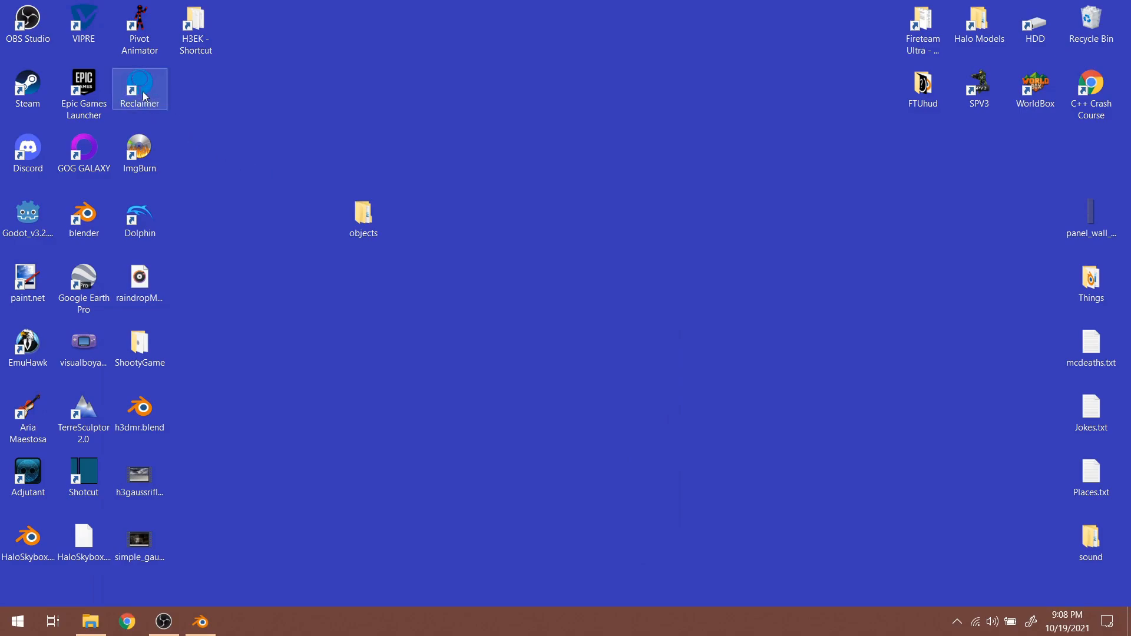
double_click(142, 90)
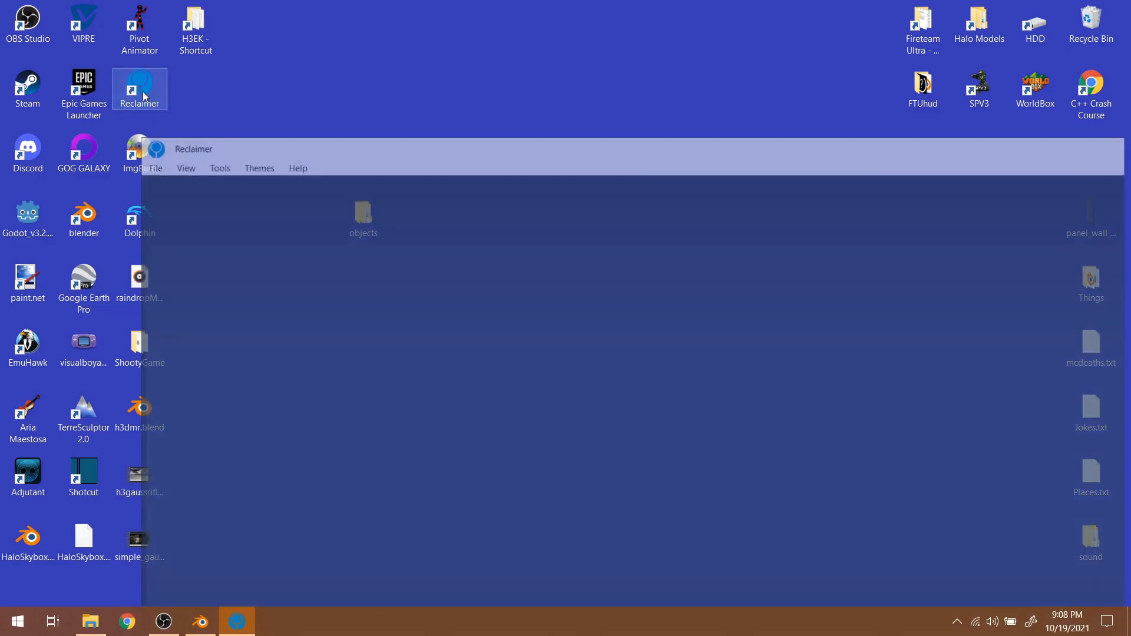
left_click_drag(318, 147, 192, 34)
left_click(1108, 30)
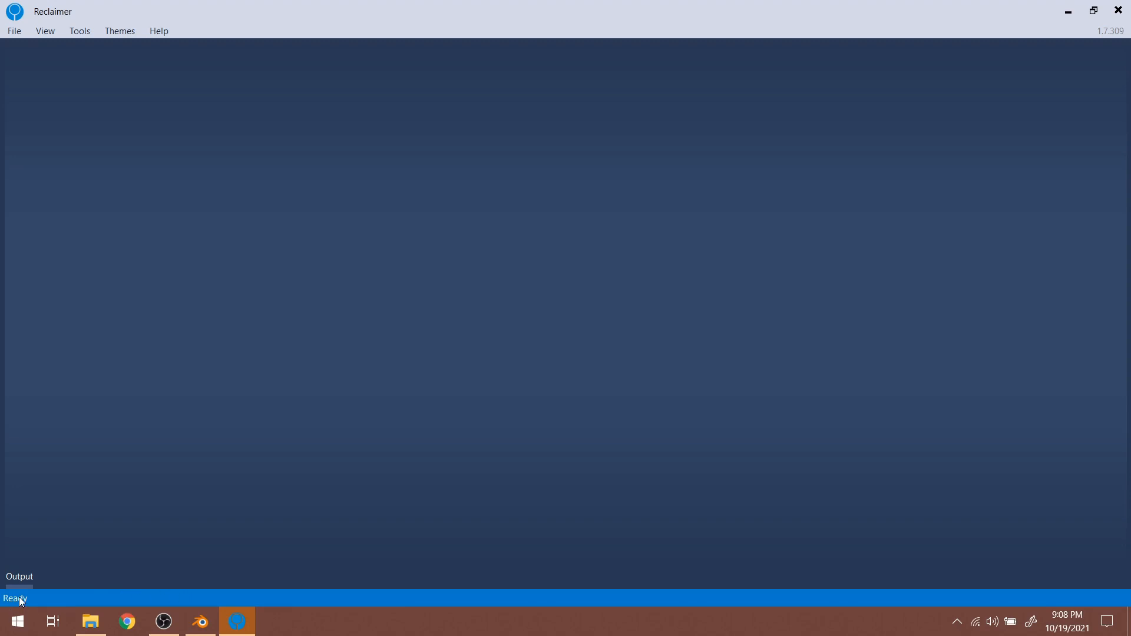
Start opening a Halo map file and browse to the Program Files folder on New Volume (D:)
left_click(17, 33)
left_click(48, 67)
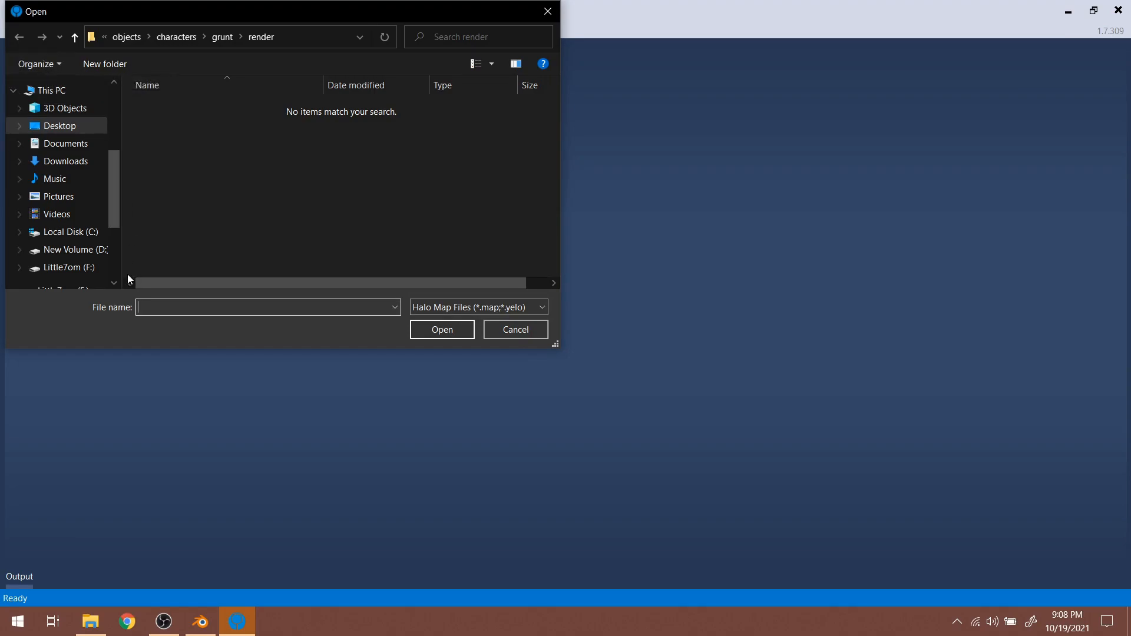
left_click(87, 235)
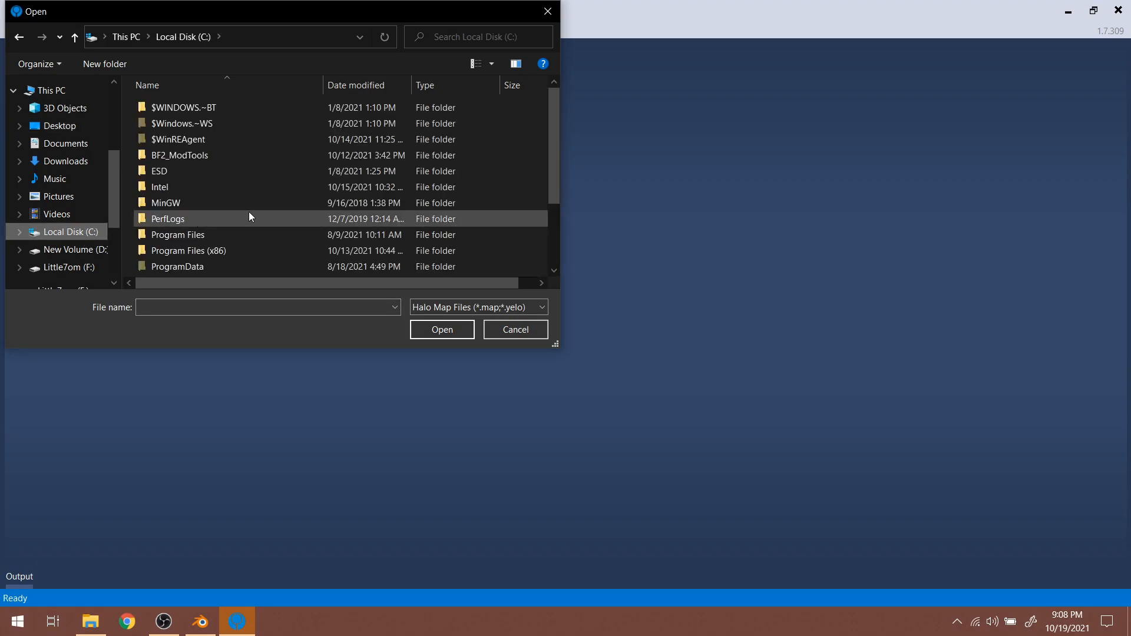
left_click(90, 253)
scroll(246, 222, "down", 2)
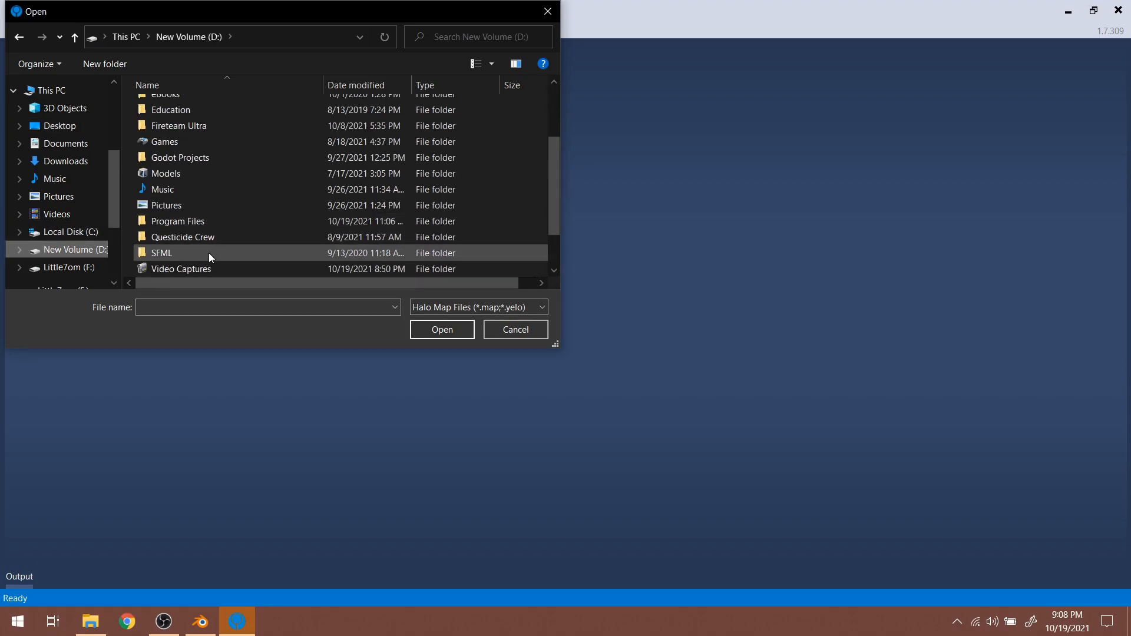
scroll(239, 175, "up", 1)
scroll(238, 175, "down", 2)
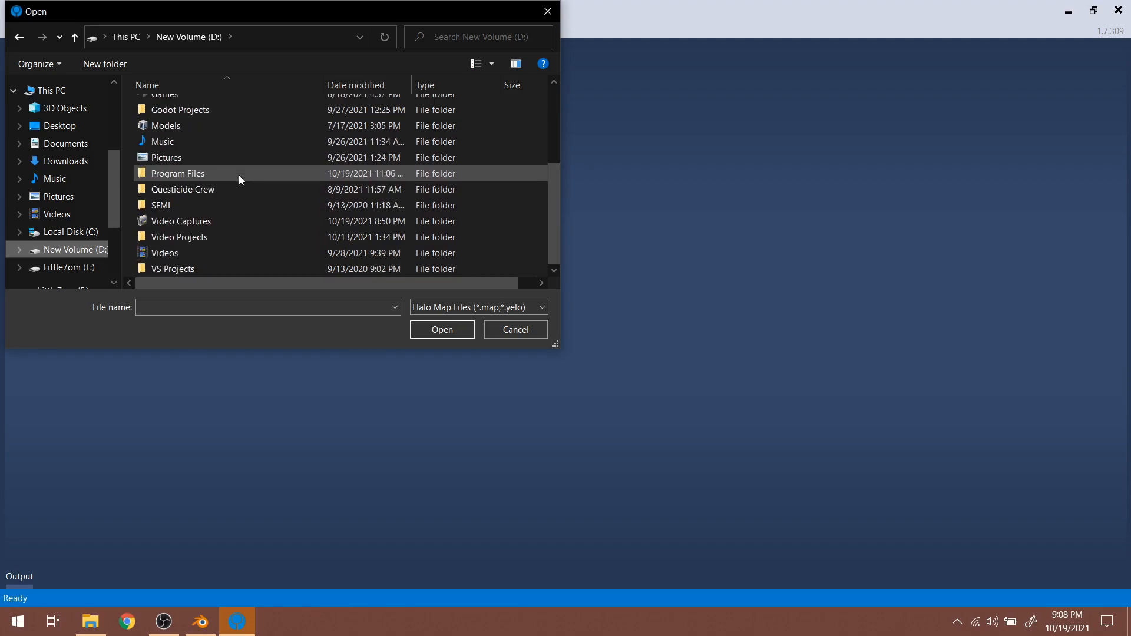
double_click(231, 175)
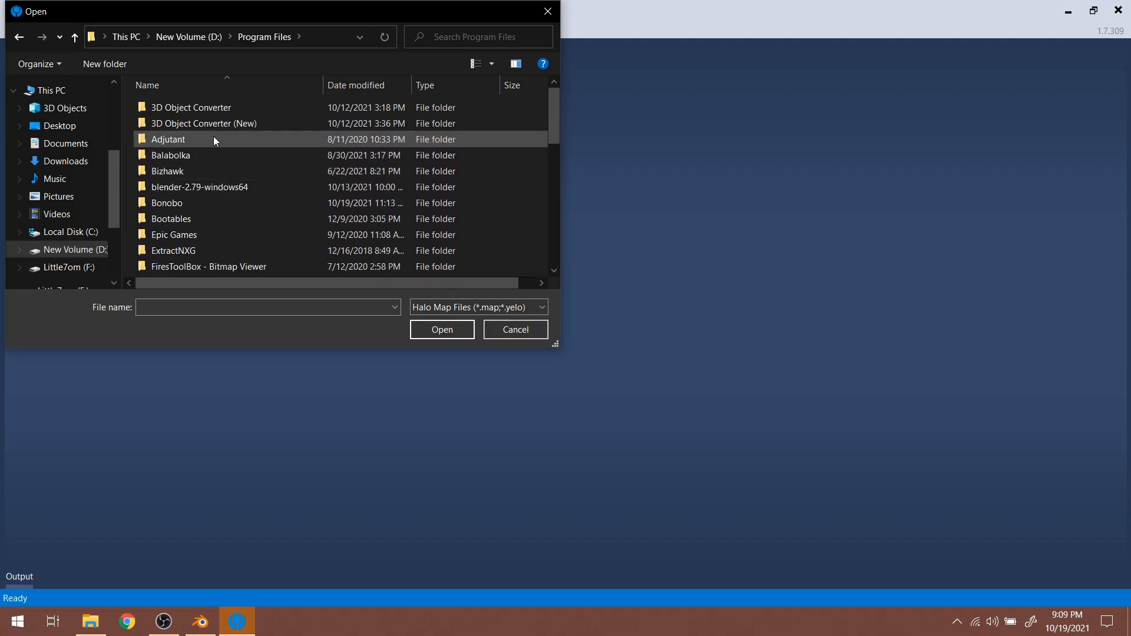
Browse on through the Steam library's common folder into Halo The Master Chief Collection
scroll(230, 251, "down", 1)
scroll(242, 256, "down", 7)
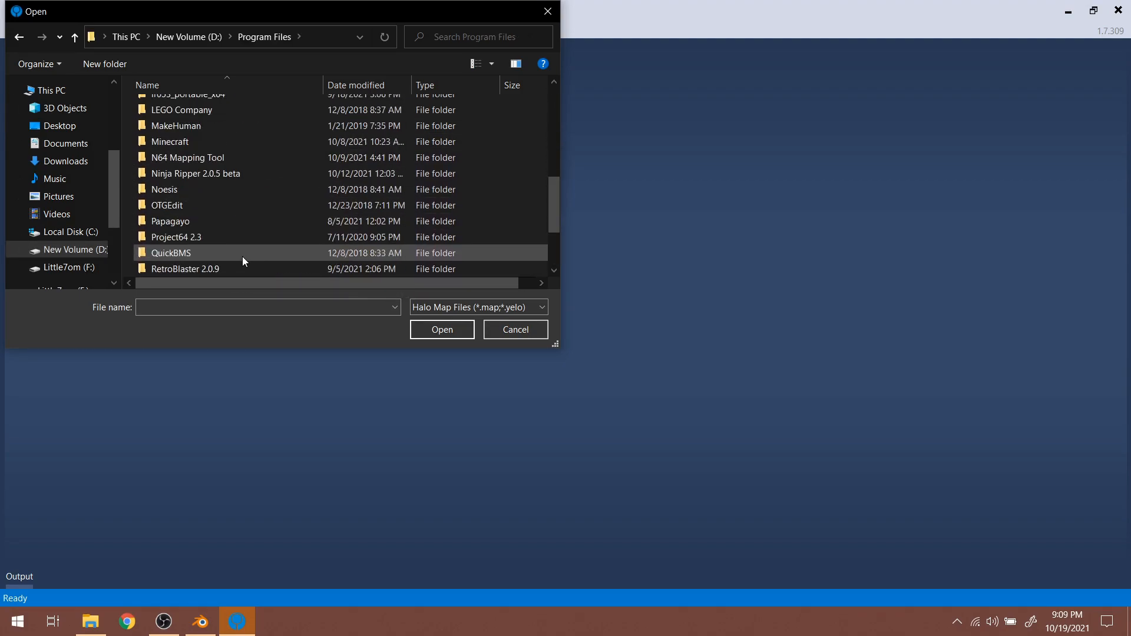
double_click(228, 268)
double_click(213, 109)
double_click(213, 109)
double_click(252, 194)
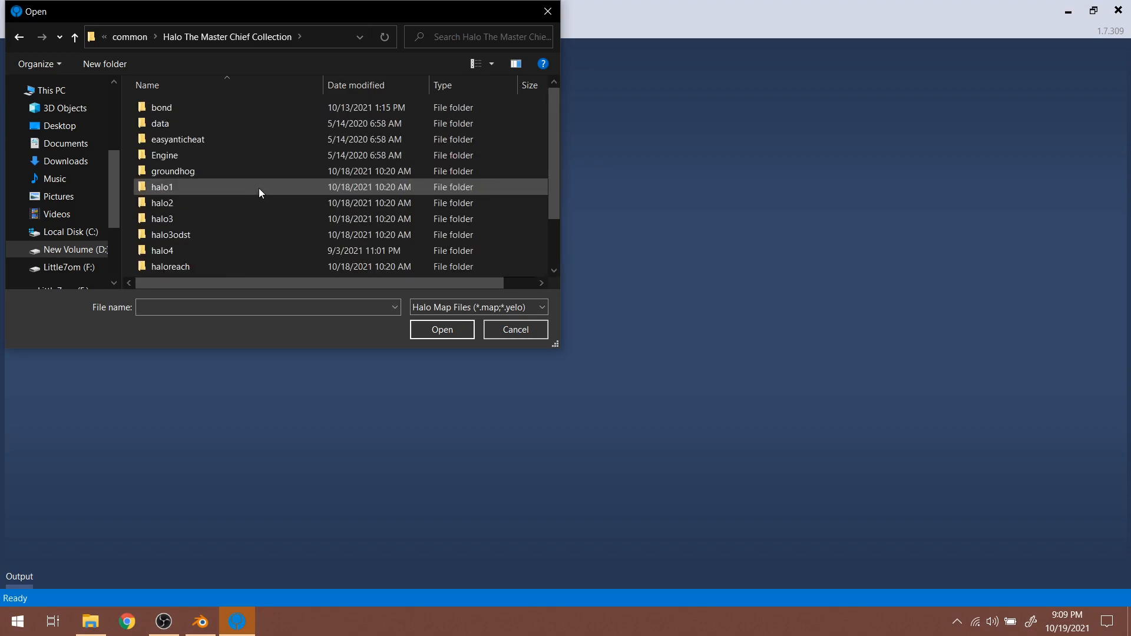
Open the map file 010_jungle.map from the maps folder inside halo3
double_click(167, 220)
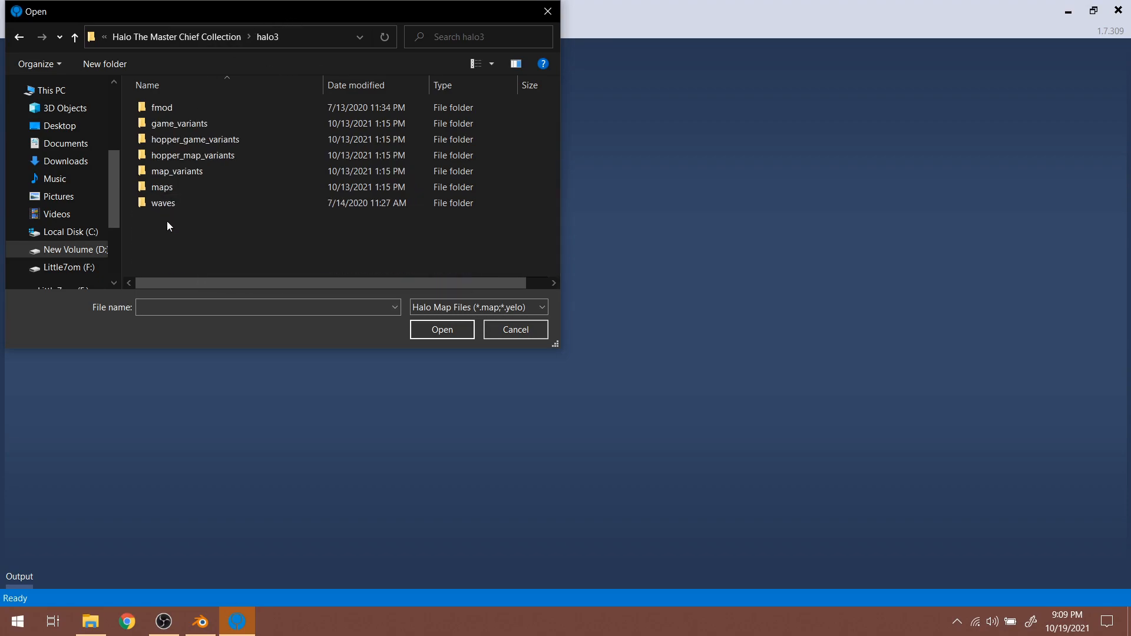
double_click(161, 186)
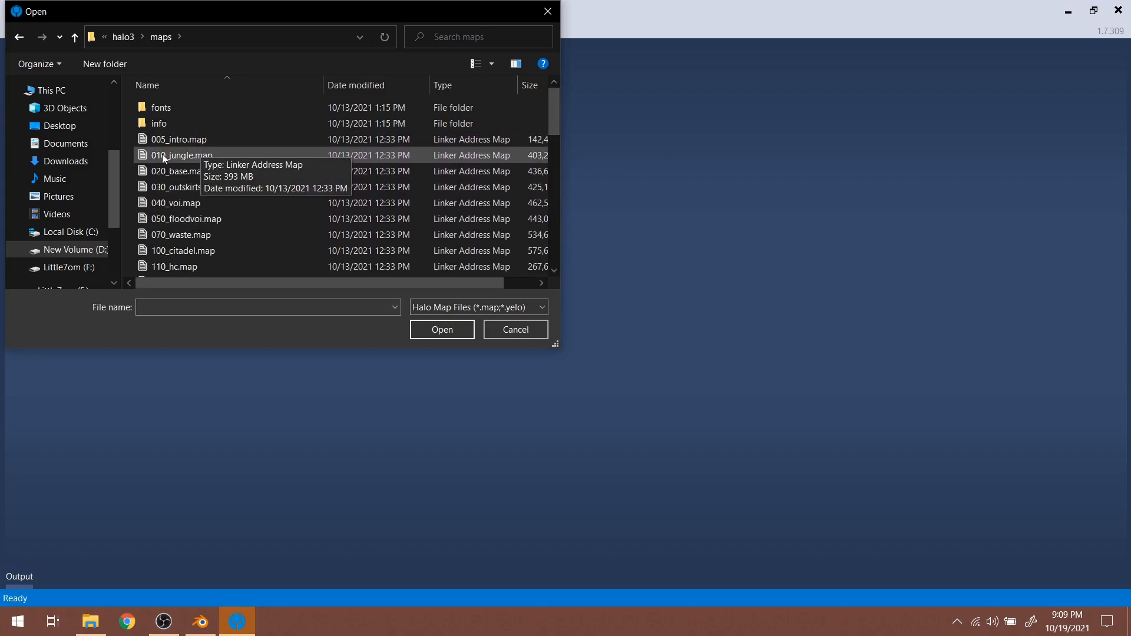
left_click(217, 156)
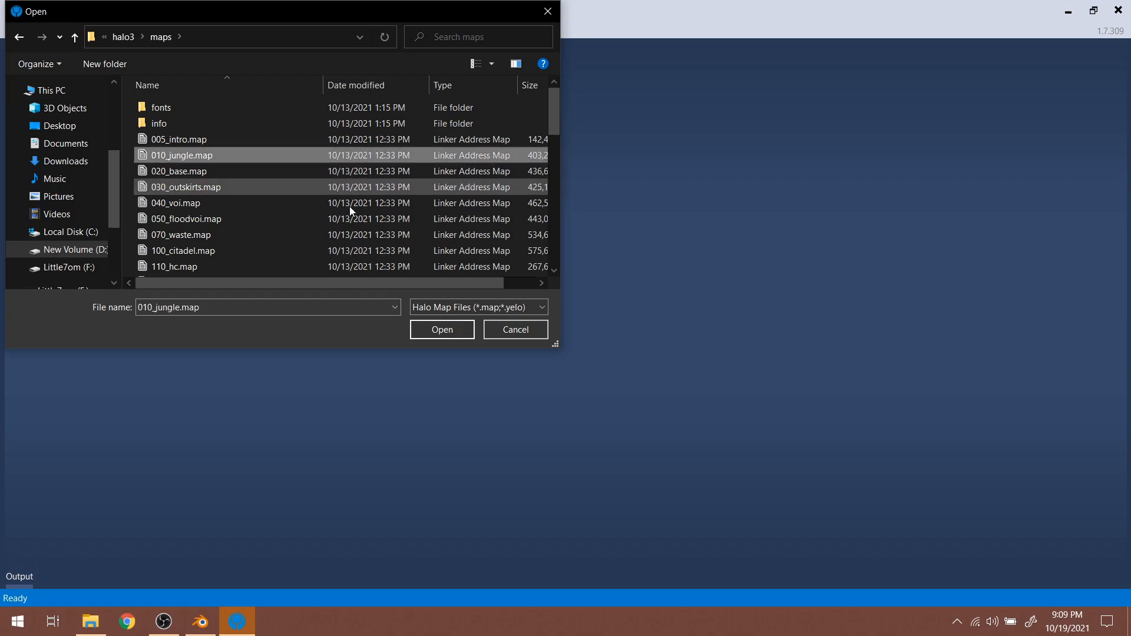
left_click(445, 333)
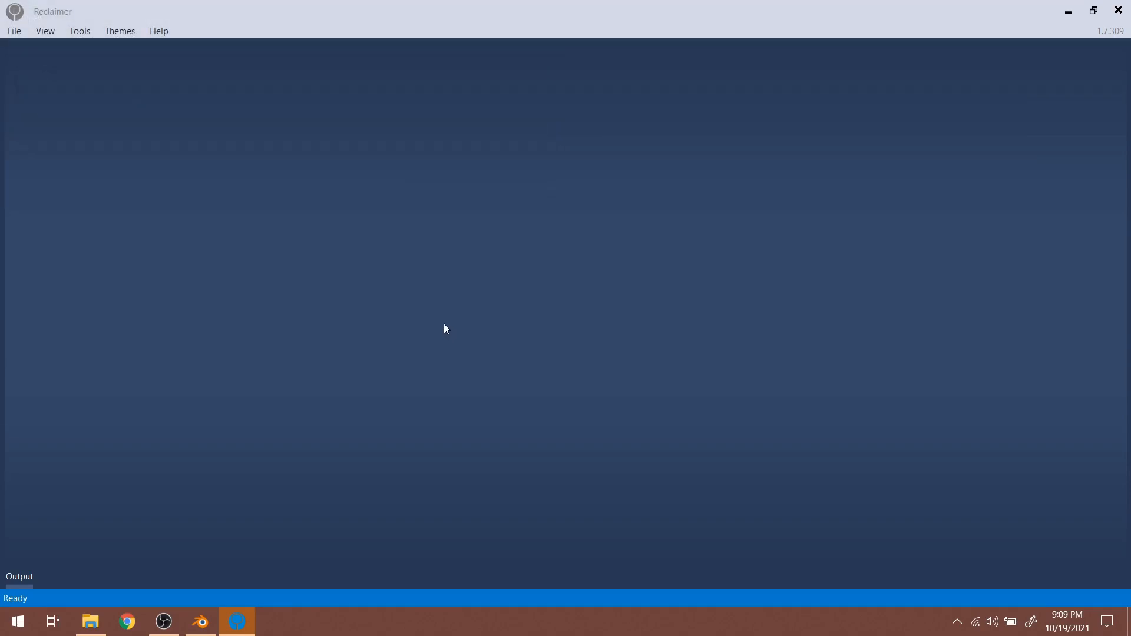
Expand the render_model tags of the map and open objects\characters\grunt\grunt in the model viewer
left_click_drag(290, 182, 288, 169)
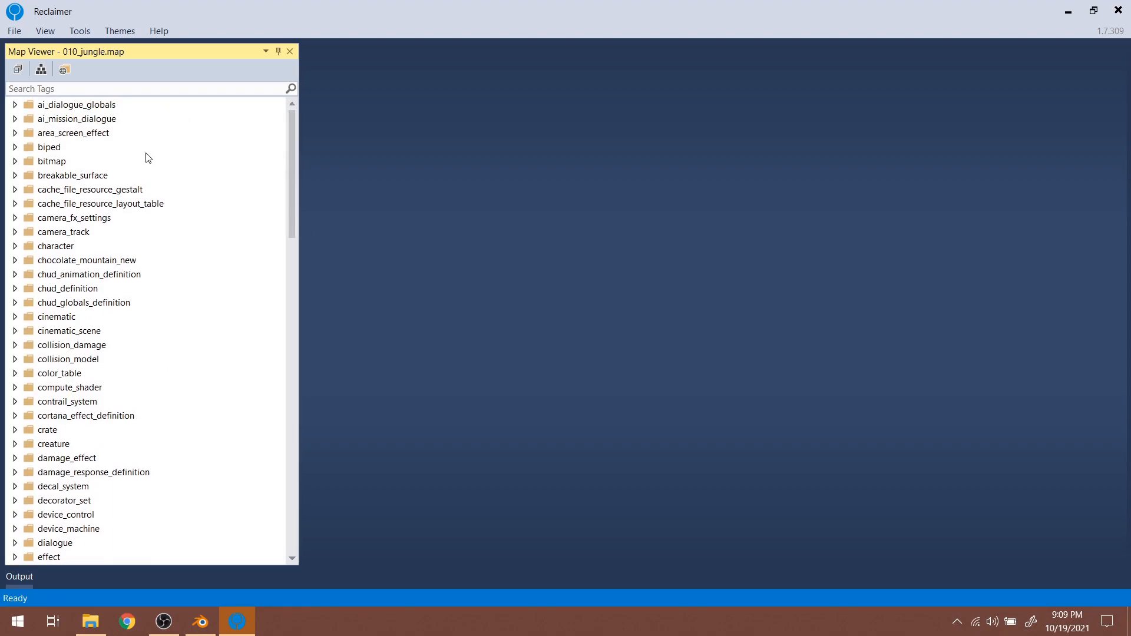
left_click_drag(293, 164, 278, 396)
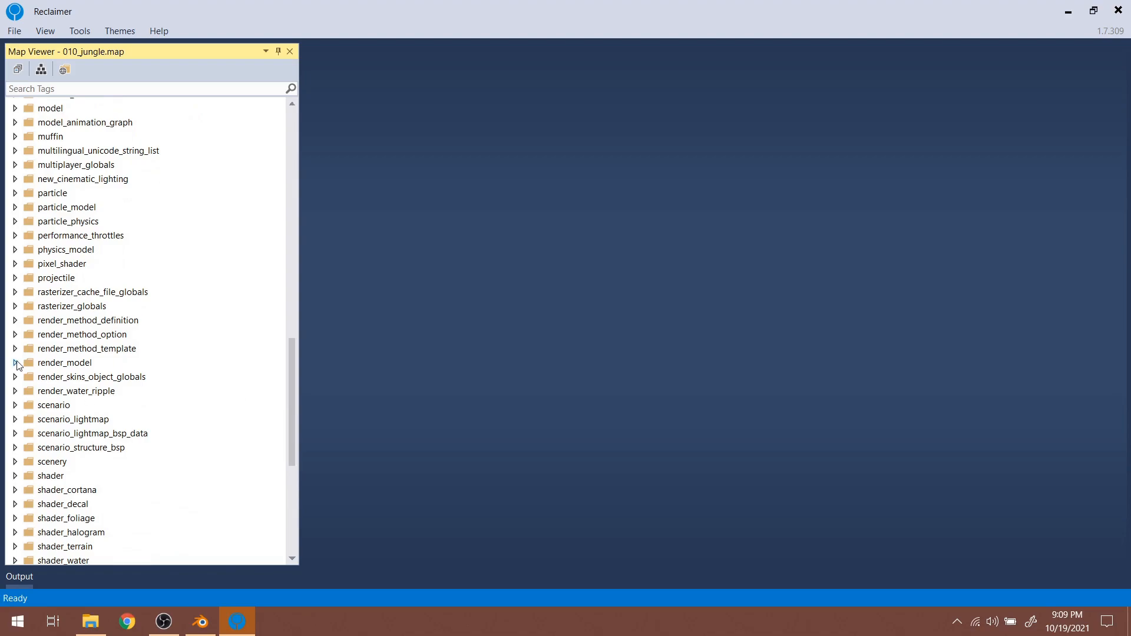
left_click(15, 363)
left_click_drag(290, 252, 295, 299)
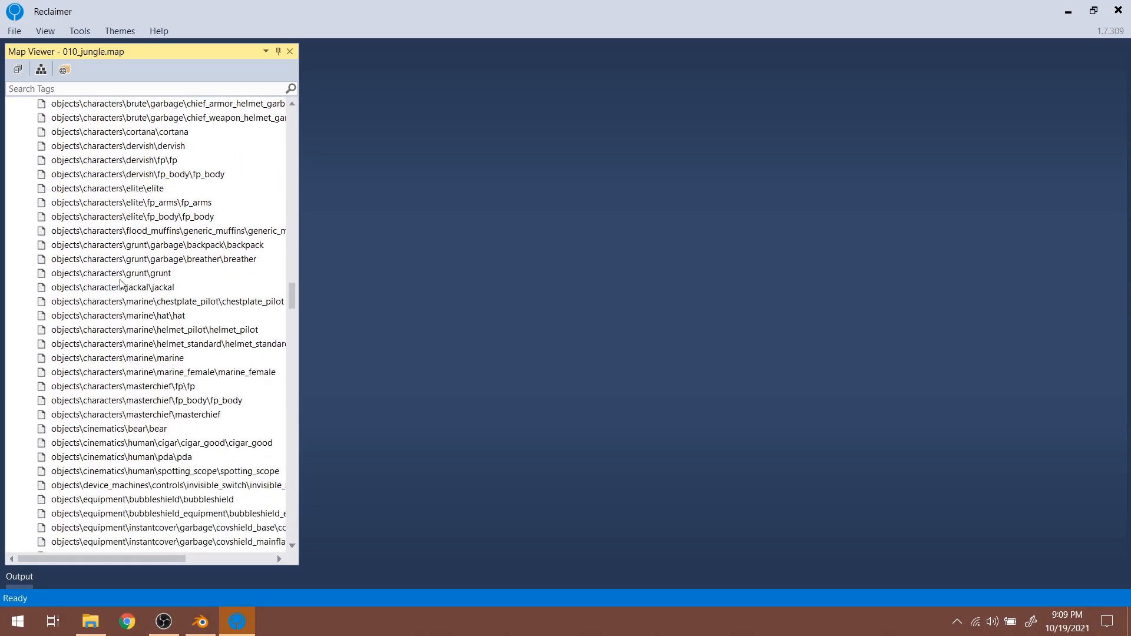
left_click(149, 277)
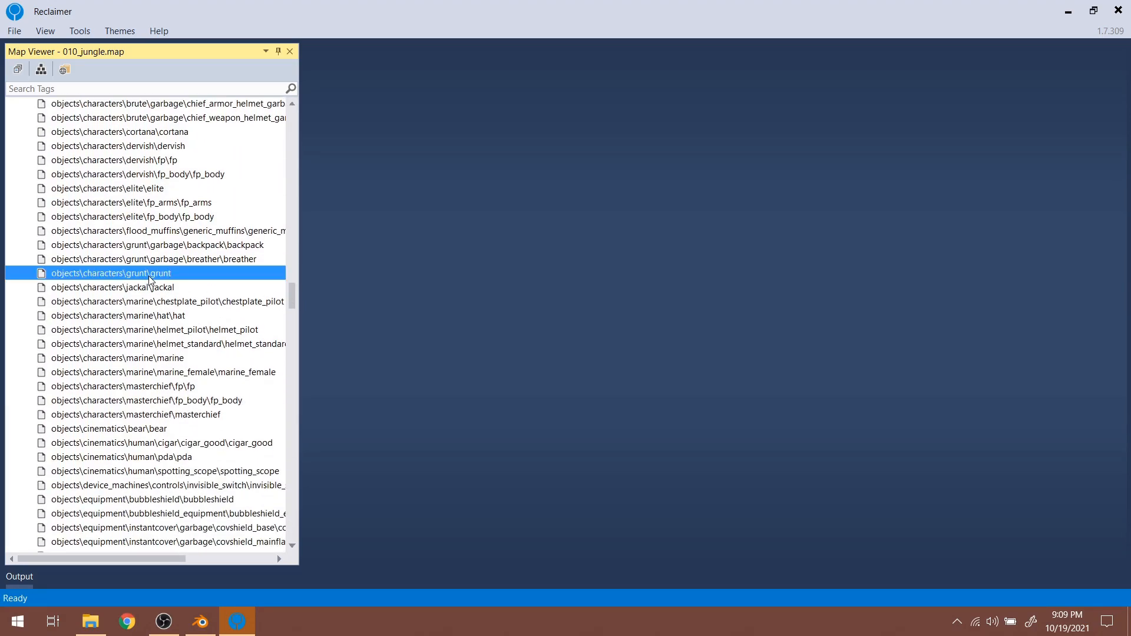
double_click(149, 274)
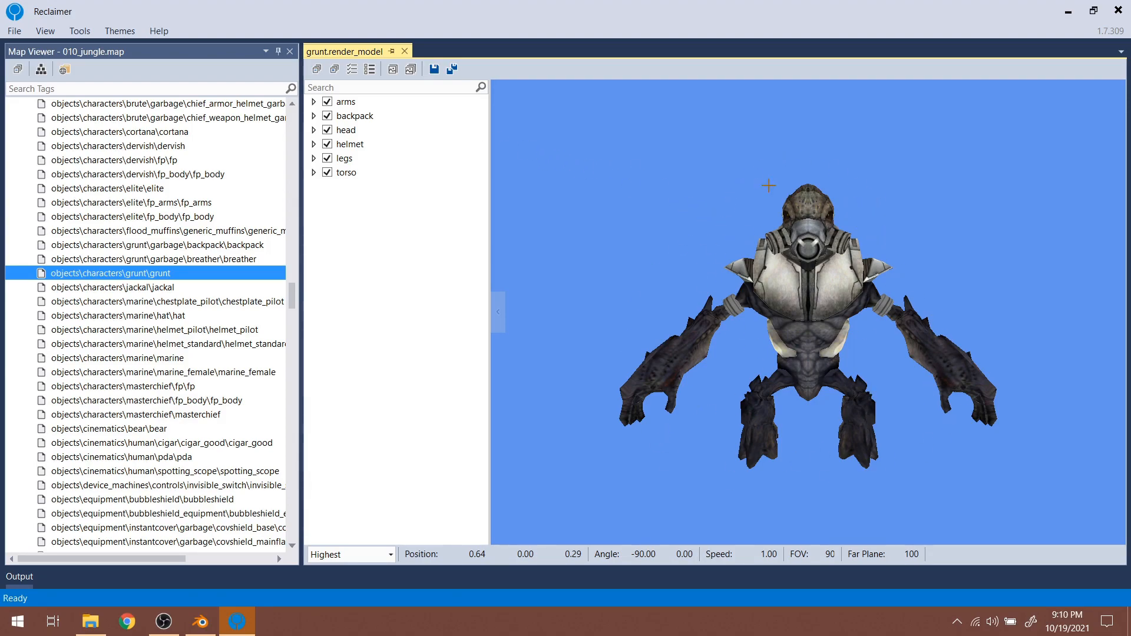
Export all of the grunt model's bitmaps to the desktop folder objects\characters\grunt\render
left_click(410, 70)
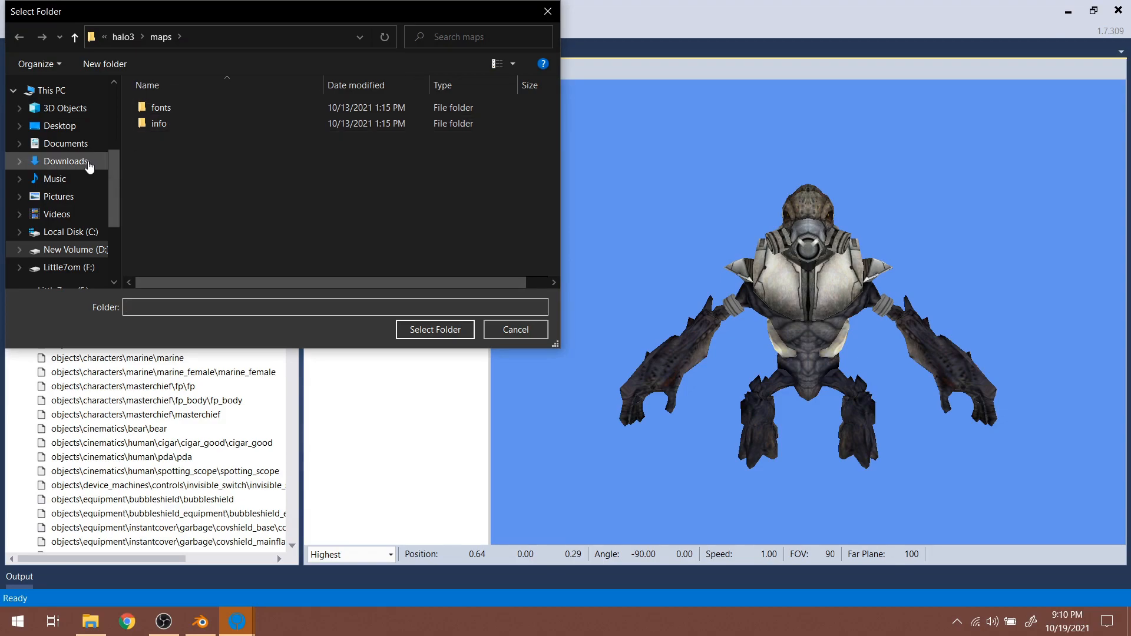
left_click(83, 125)
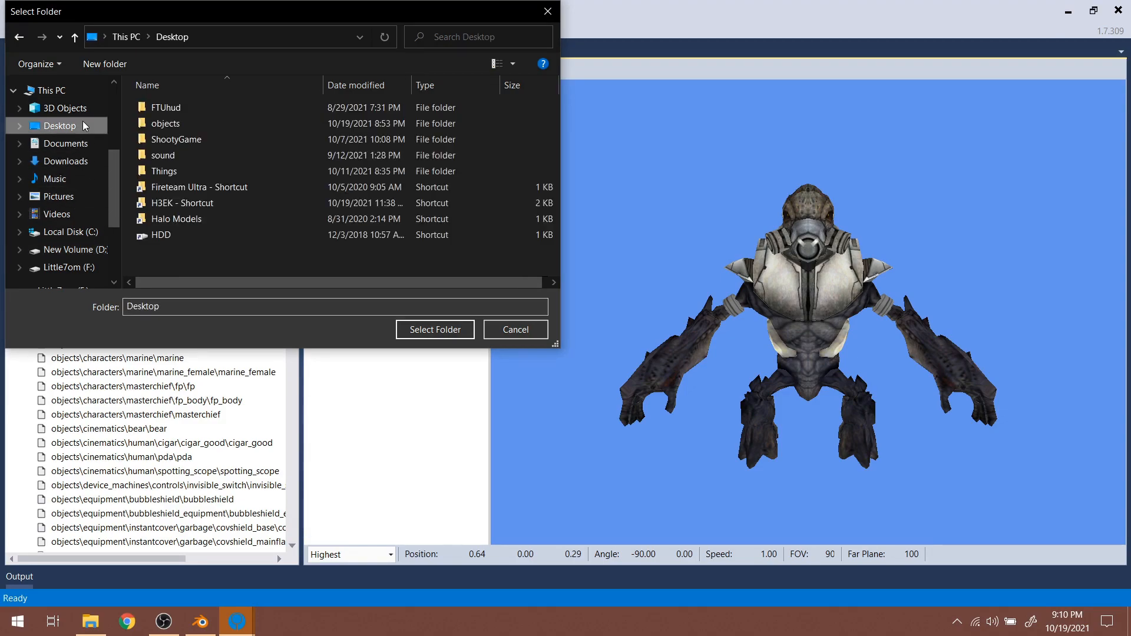
double_click(200, 124)
double_click(185, 108)
double_click(186, 107)
double_click(171, 139)
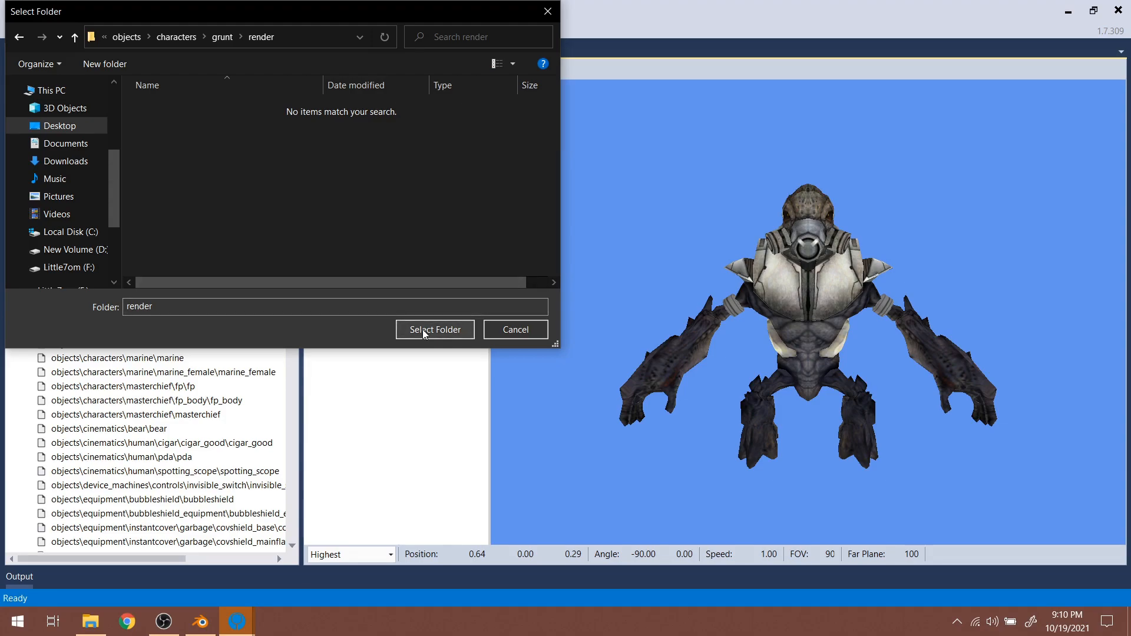
left_click(422, 330)
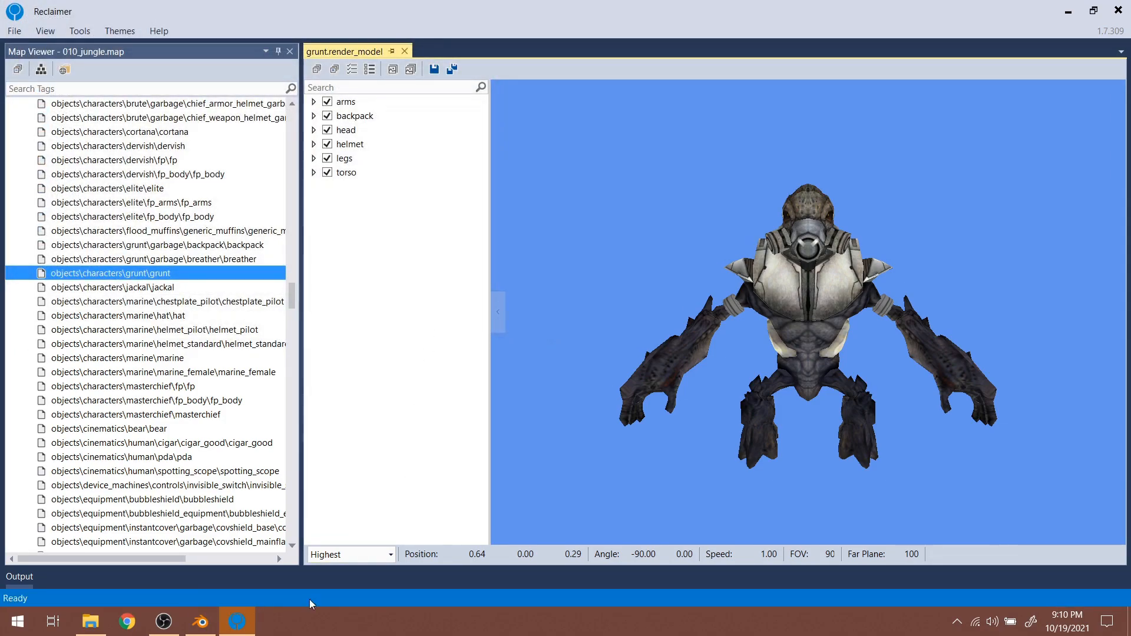
Close Reclaimer and open the desktop folder objects\characters\grunt\render in File Explorer
left_click(1116, 13)
double_click(380, 209)
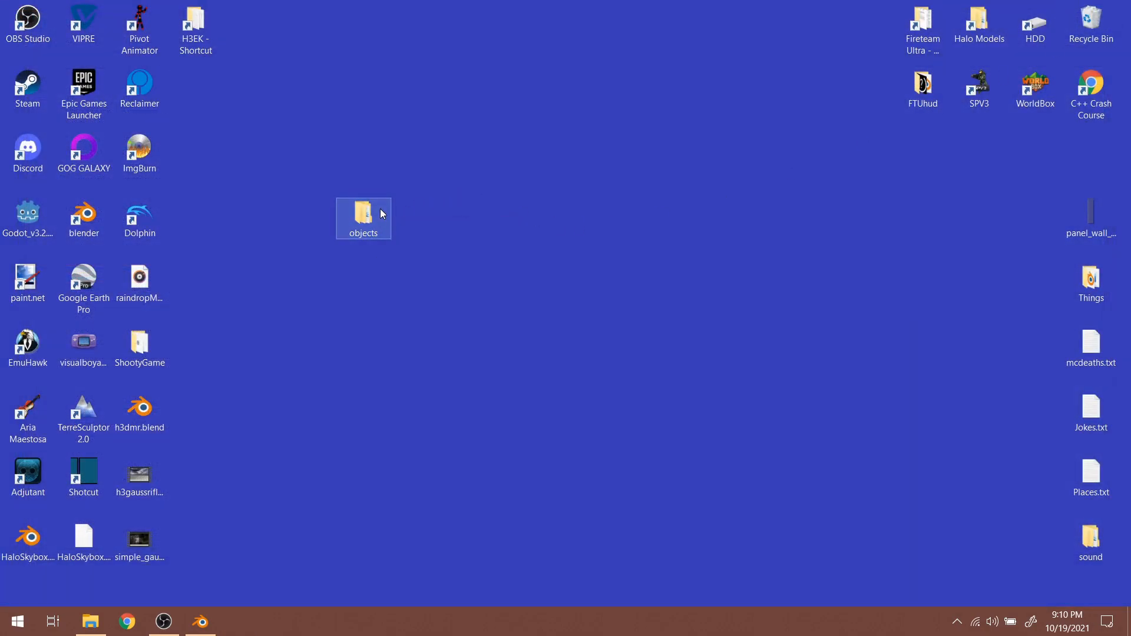
double_click(394, 227)
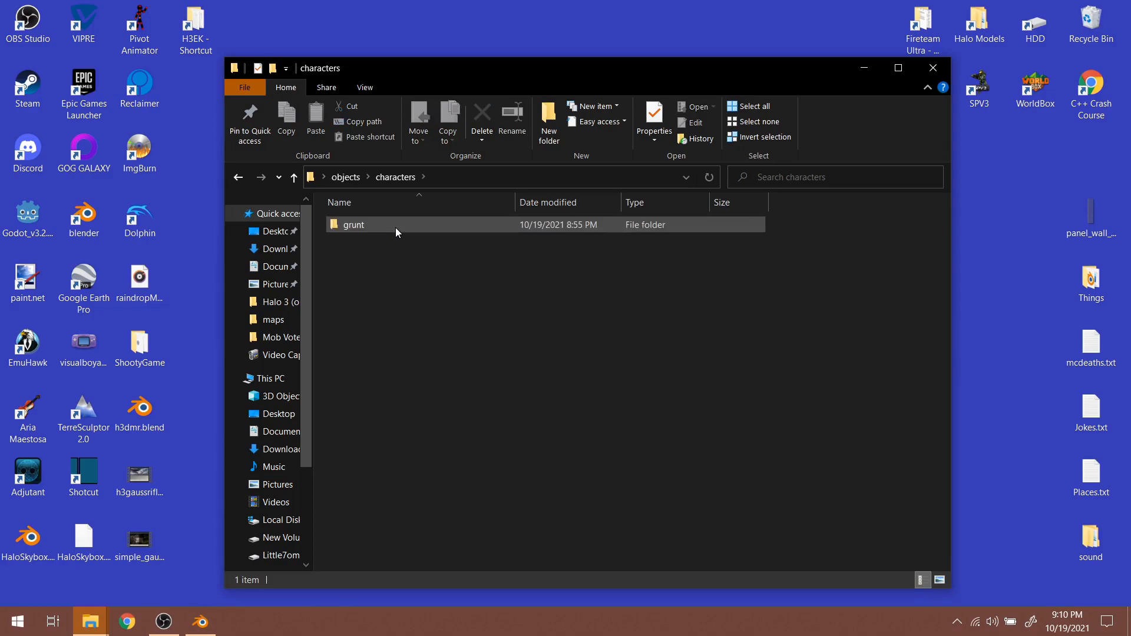
double_click(394, 227)
double_click(397, 256)
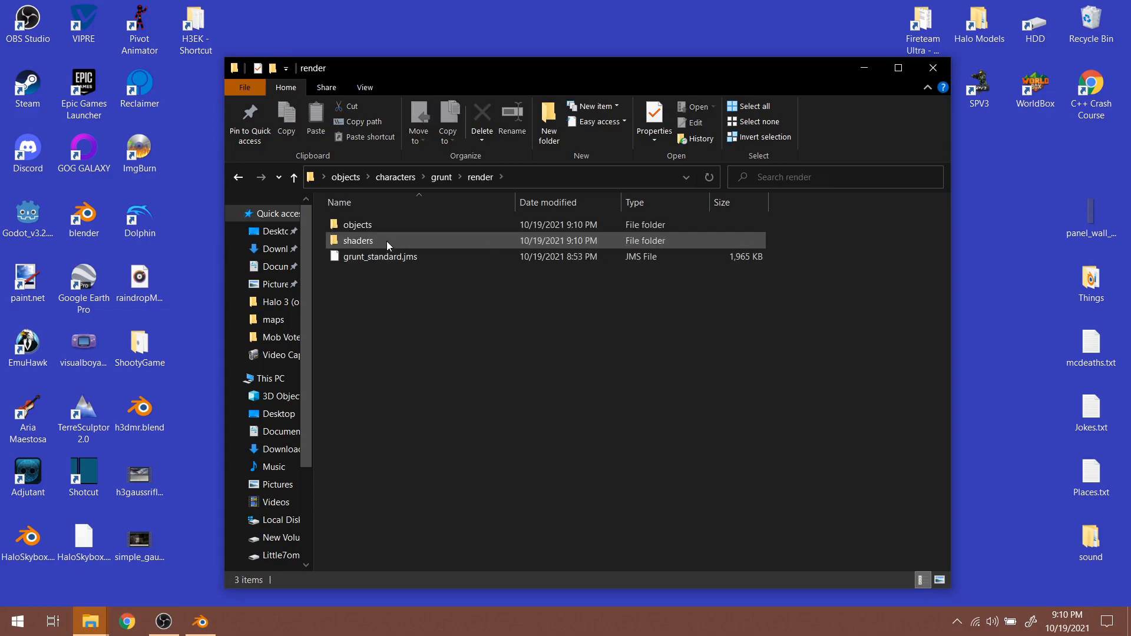
Delete the shaders folder from the render folder
left_click(356, 242)
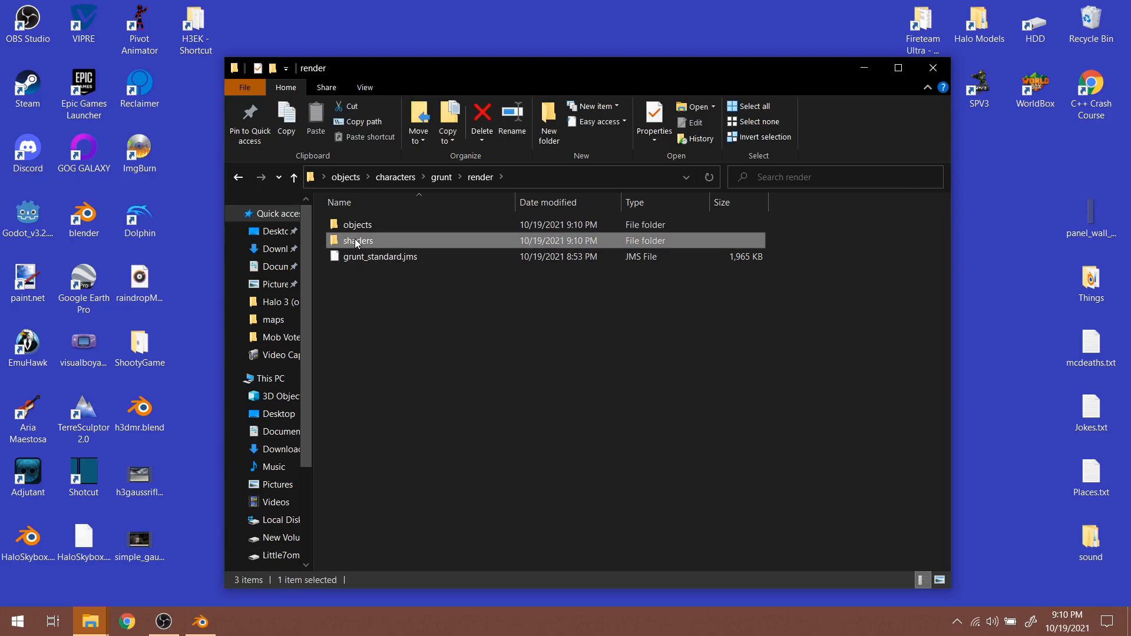
right_click(357, 242)
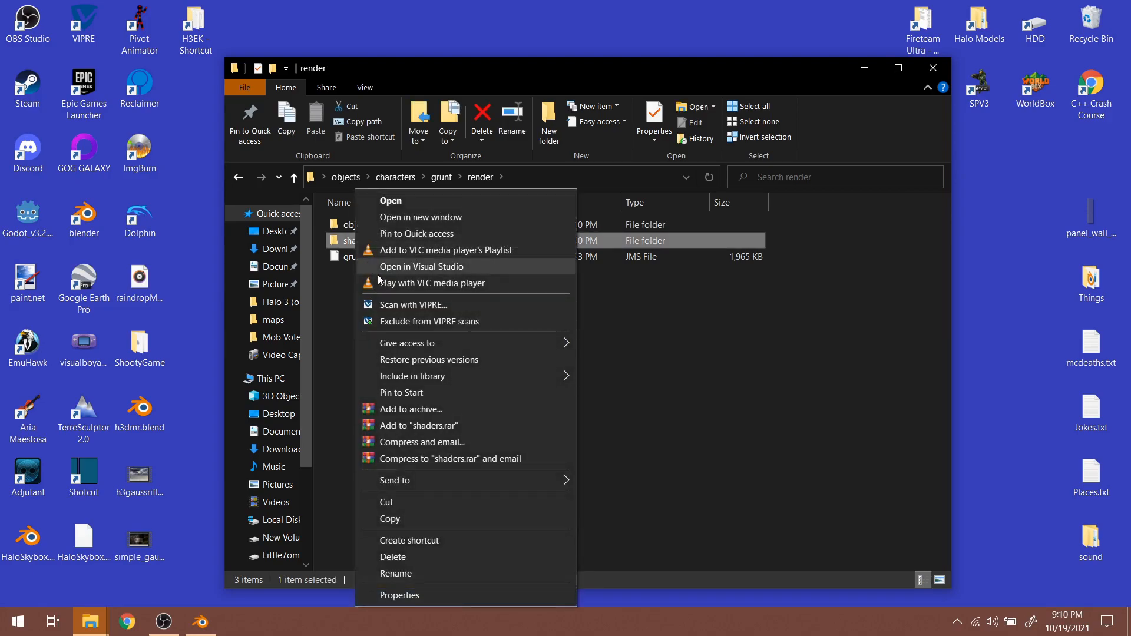
left_click(452, 554)
Open the exported objects\characters\grunt\bitmaps folder inside render
double_click(391, 224)
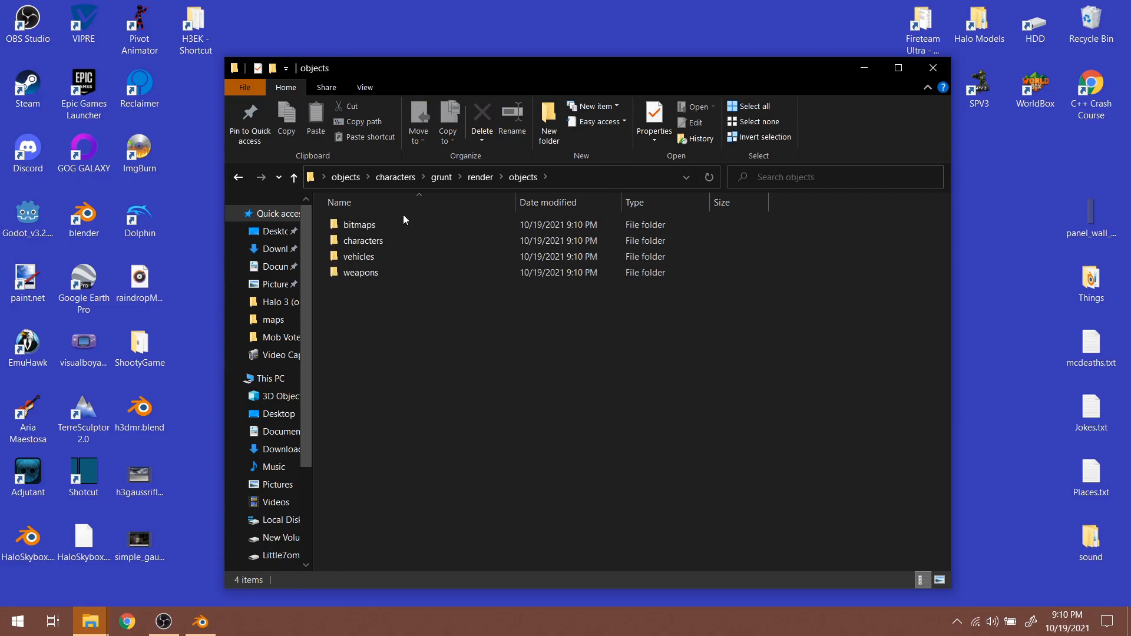
double_click(374, 242)
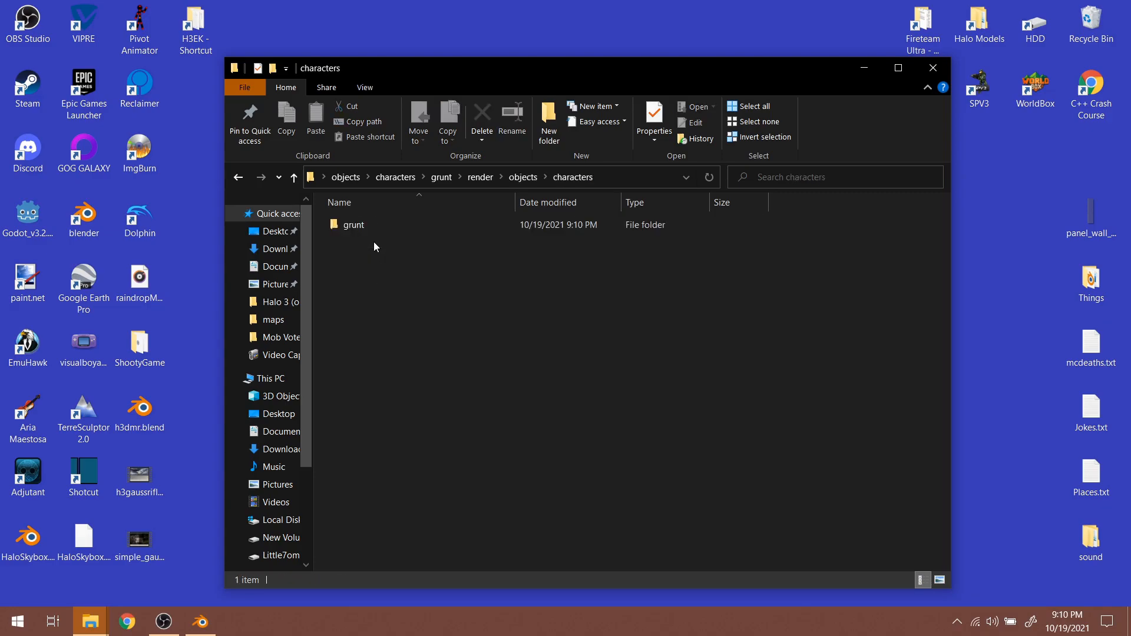
double_click(376, 224)
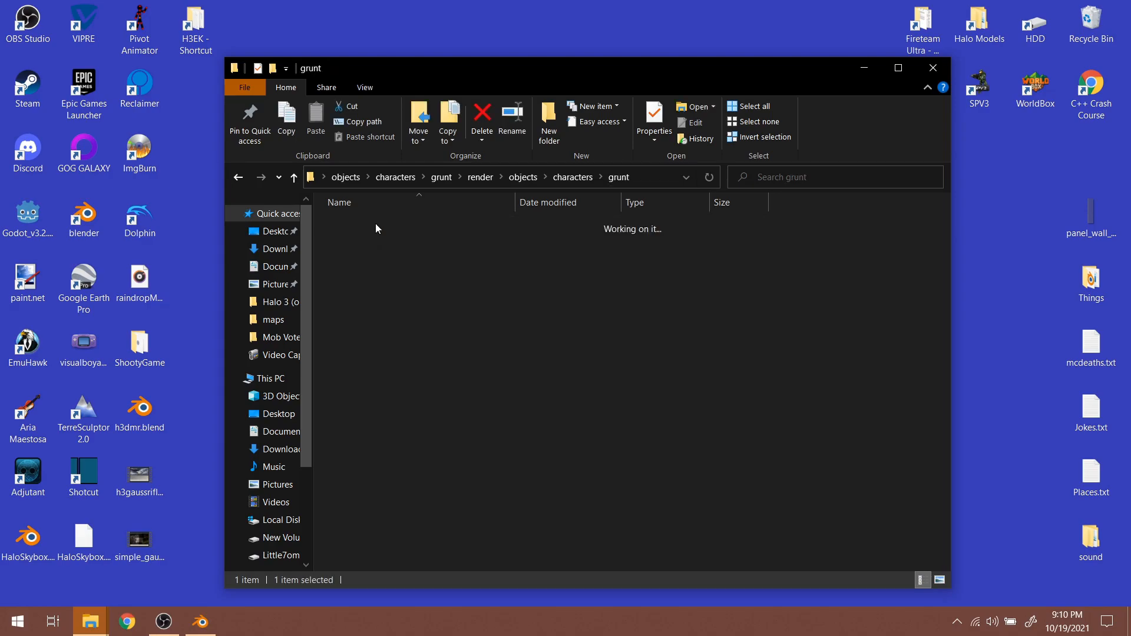
double_click(375, 224)
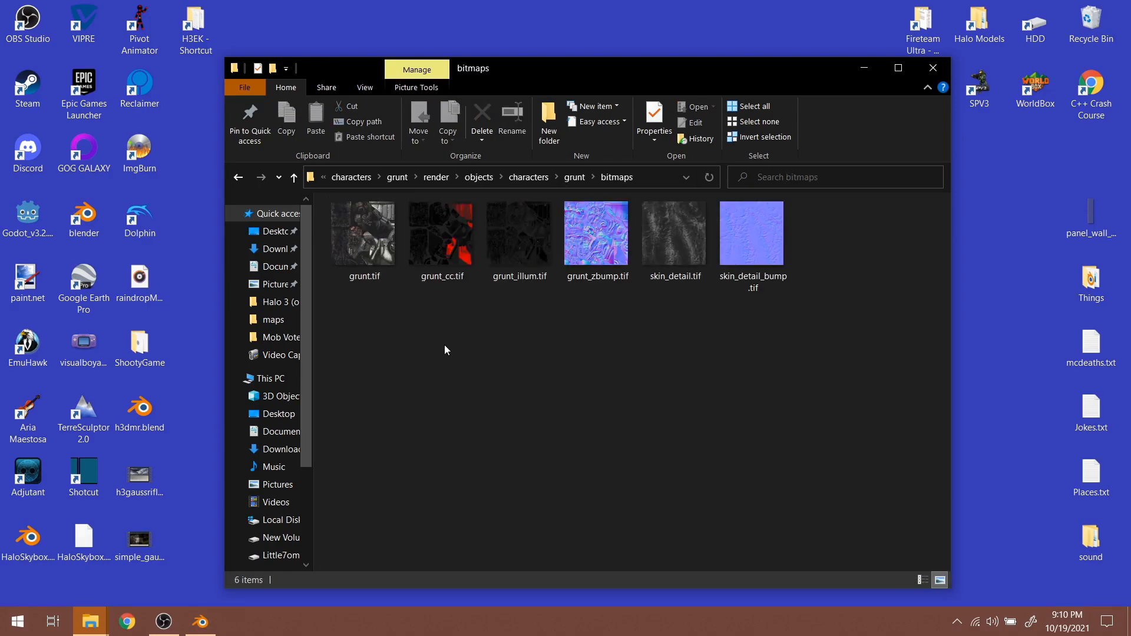
Cut grunt.tif, grunt_cc.tif, grunt_illum.tif and grunt_zbump.tif from the bitmaps folder, leaving out the two skin_detail textures
left_click_drag(368, 323, 607, 249)
left_click(721, 322)
left_click_drag(671, 303, 727, 301)
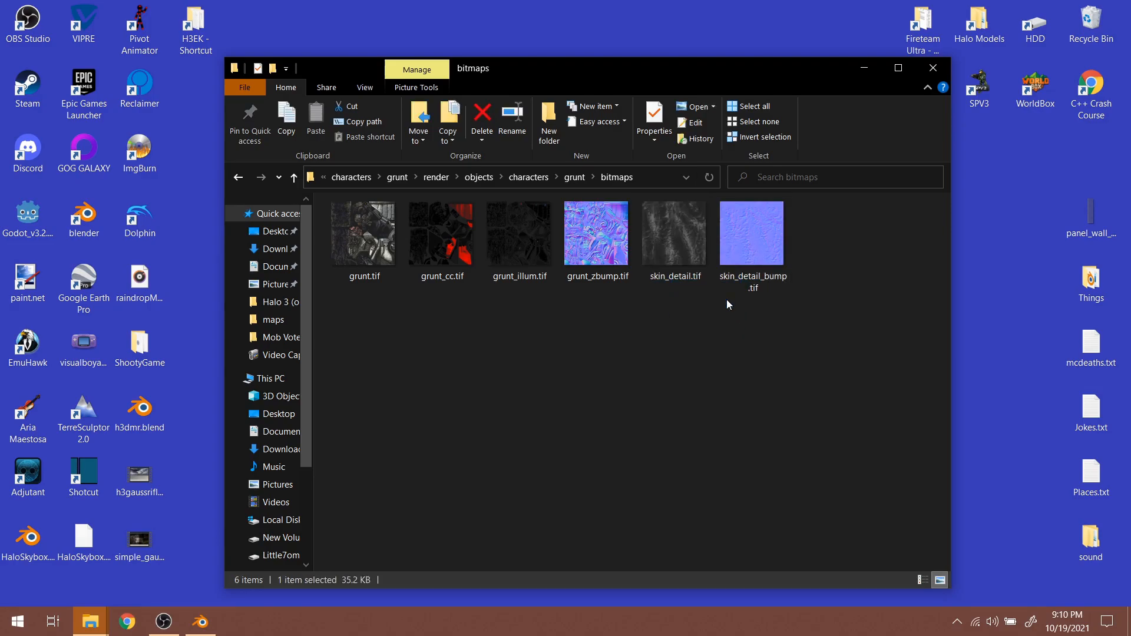
left_click_drag(661, 311, 727, 256)
left_click(560, 311)
left_click_drag(362, 316, 591, 254)
right_click(591, 254)
left_click(648, 502)
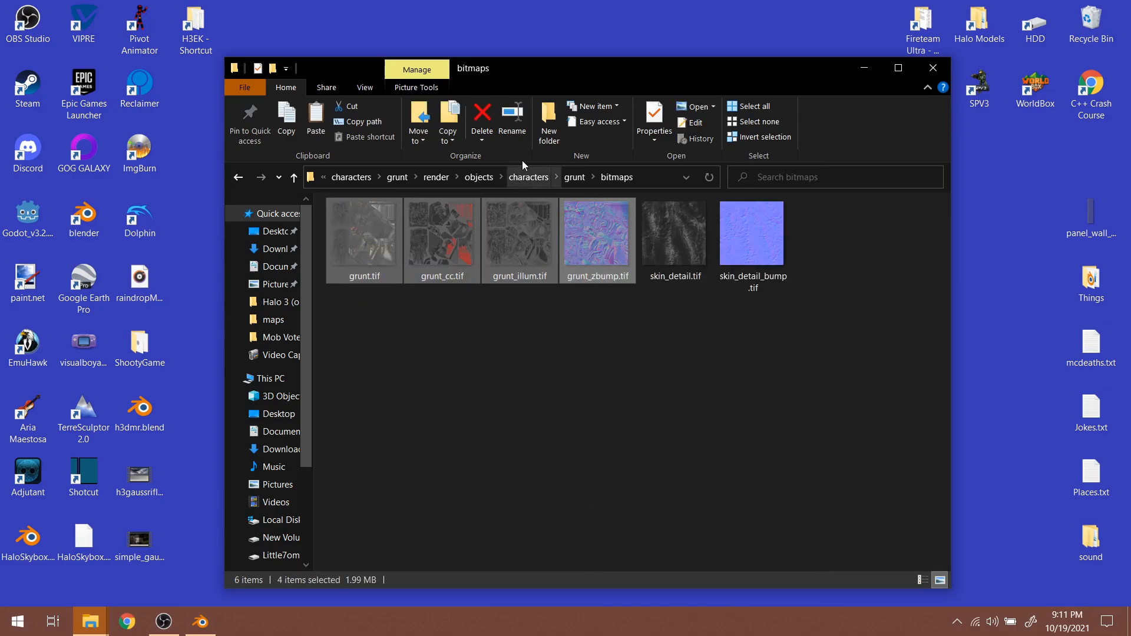
Return to the render folder and paste the four grunt textures beside grunt_standard.jms
left_click(436, 176)
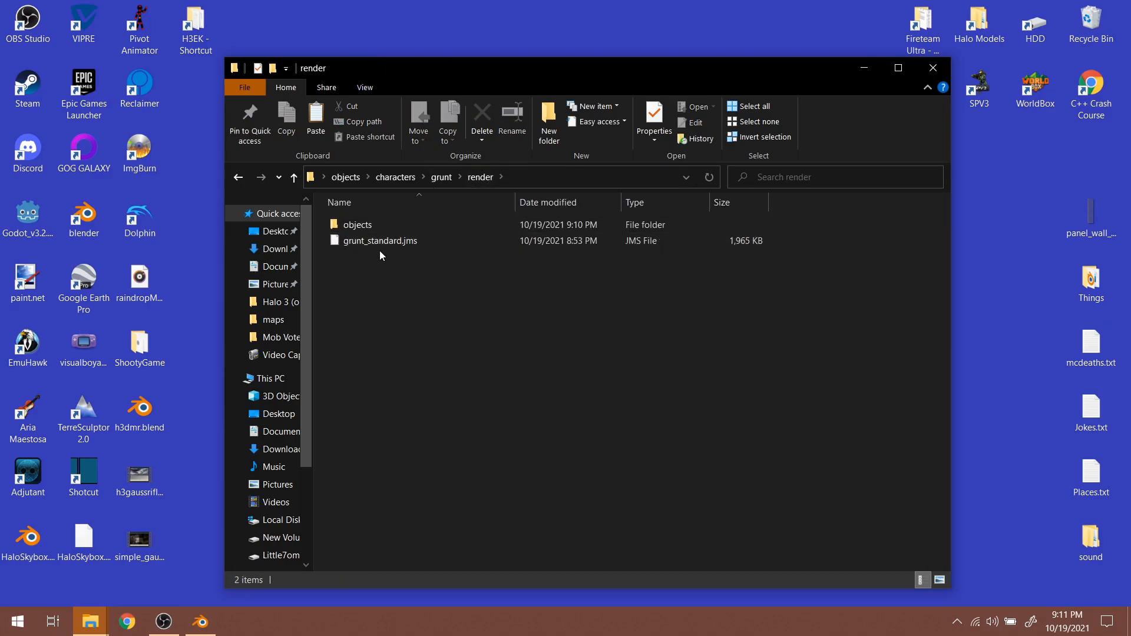
right_click(415, 290)
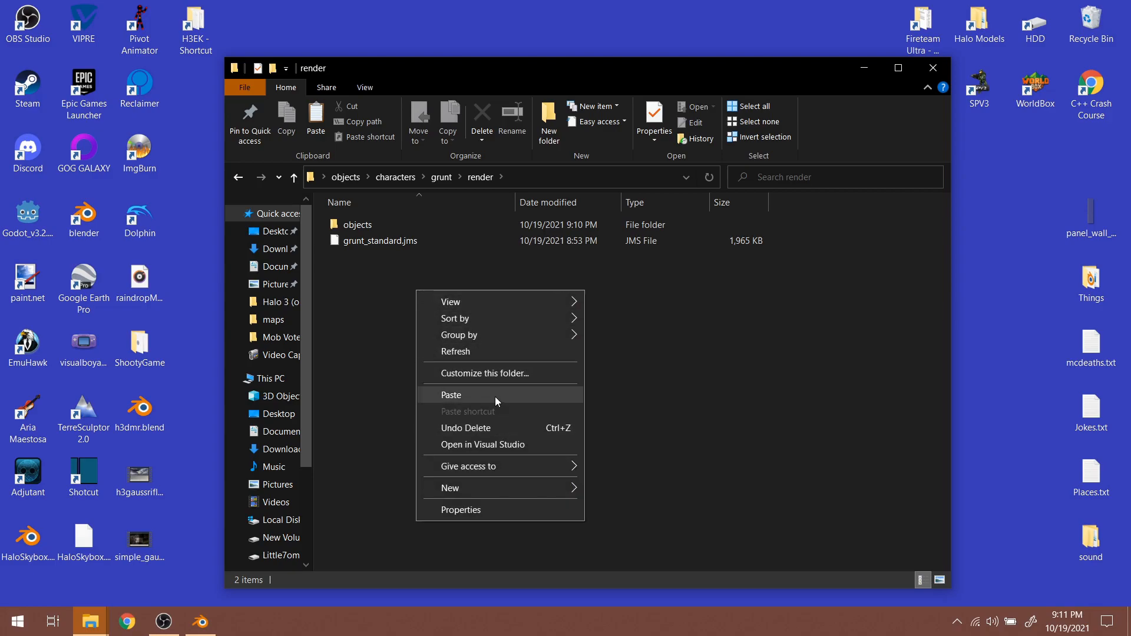
left_click(494, 394)
left_click(474, 401)
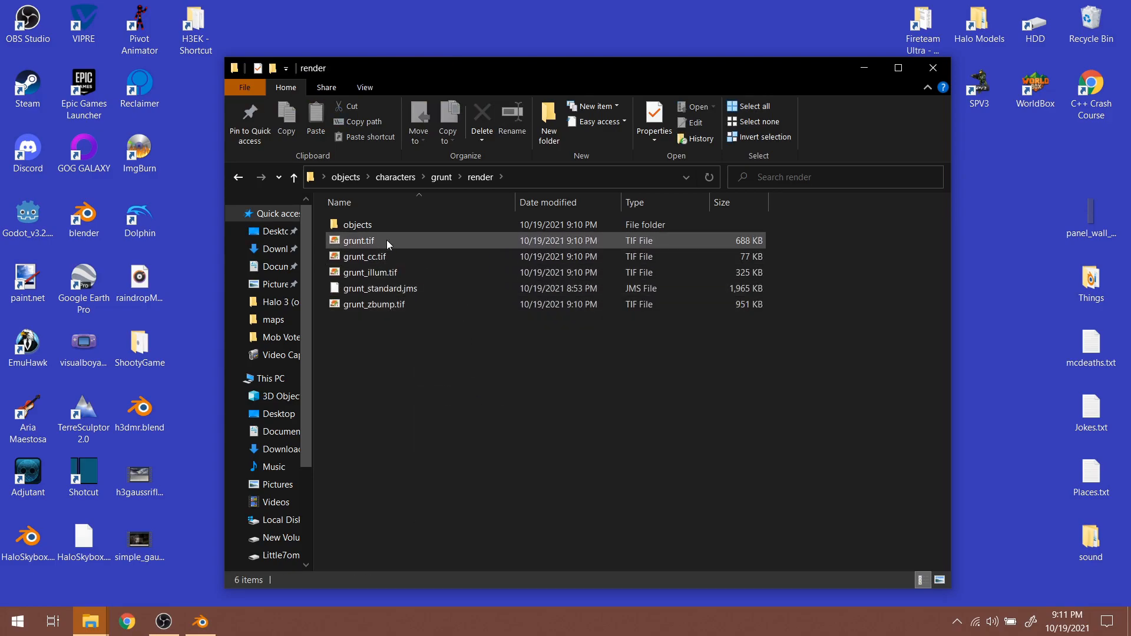
Delete the exported objects folder from render and check the remaining texture files
left_click(362, 227)
right_click(363, 227)
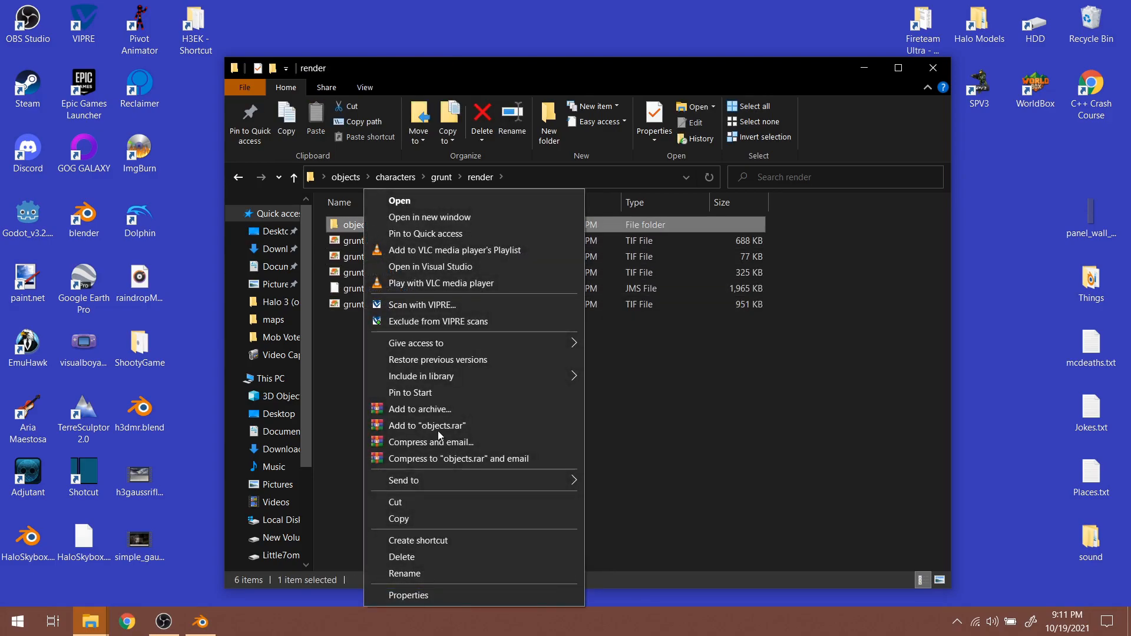
left_click(442, 555)
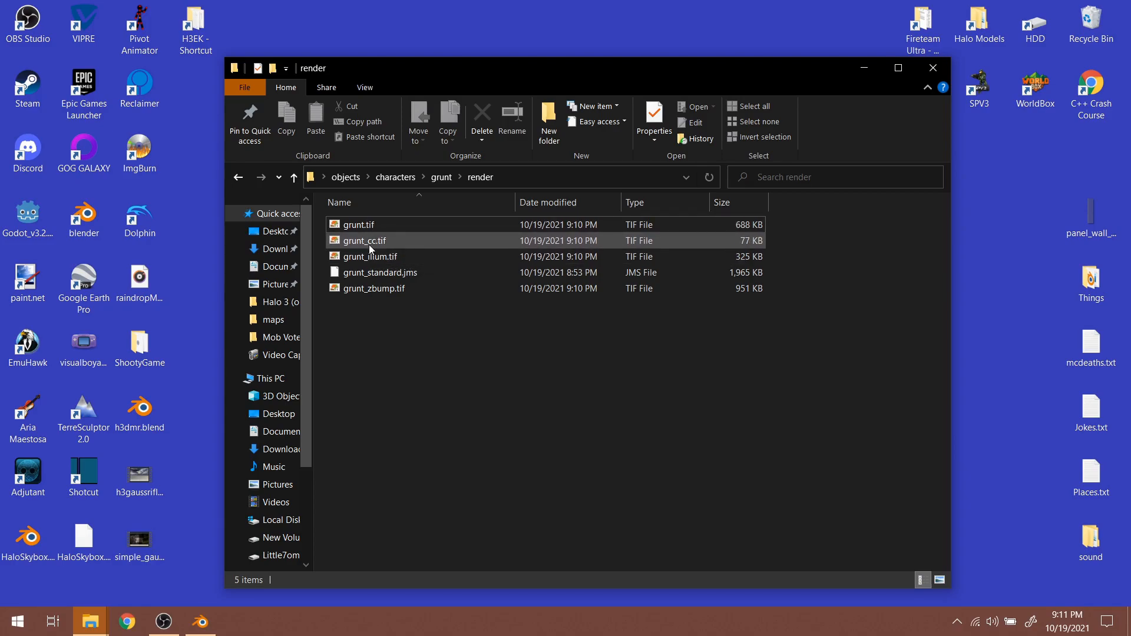
mouse_move(370, 246)
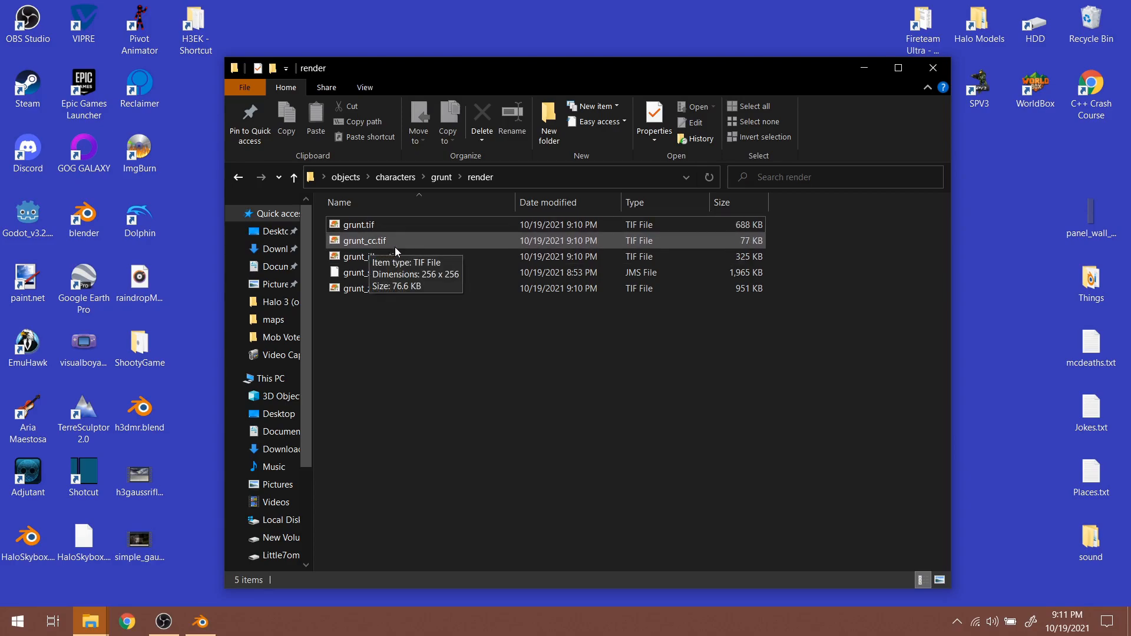
mouse_move(380, 273)
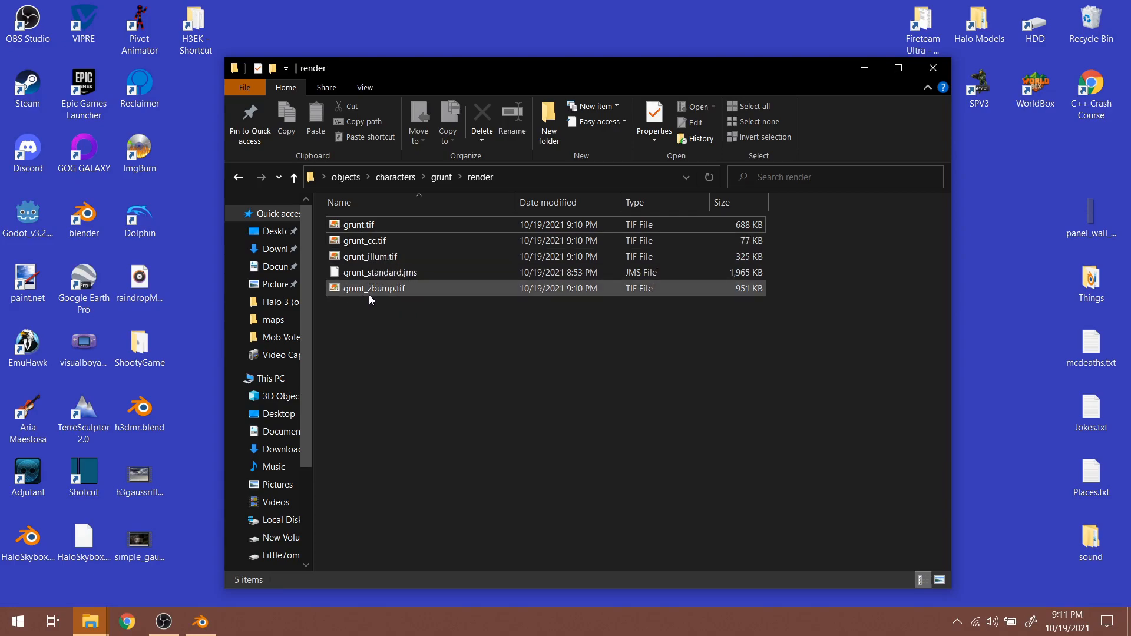
mouse_move(348, 292)
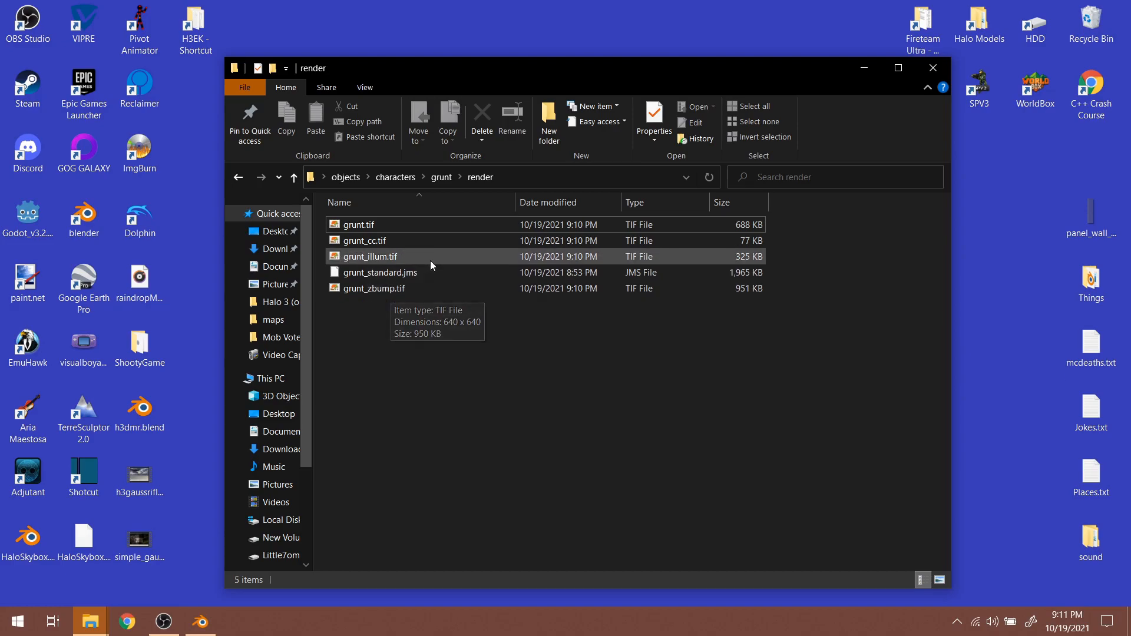
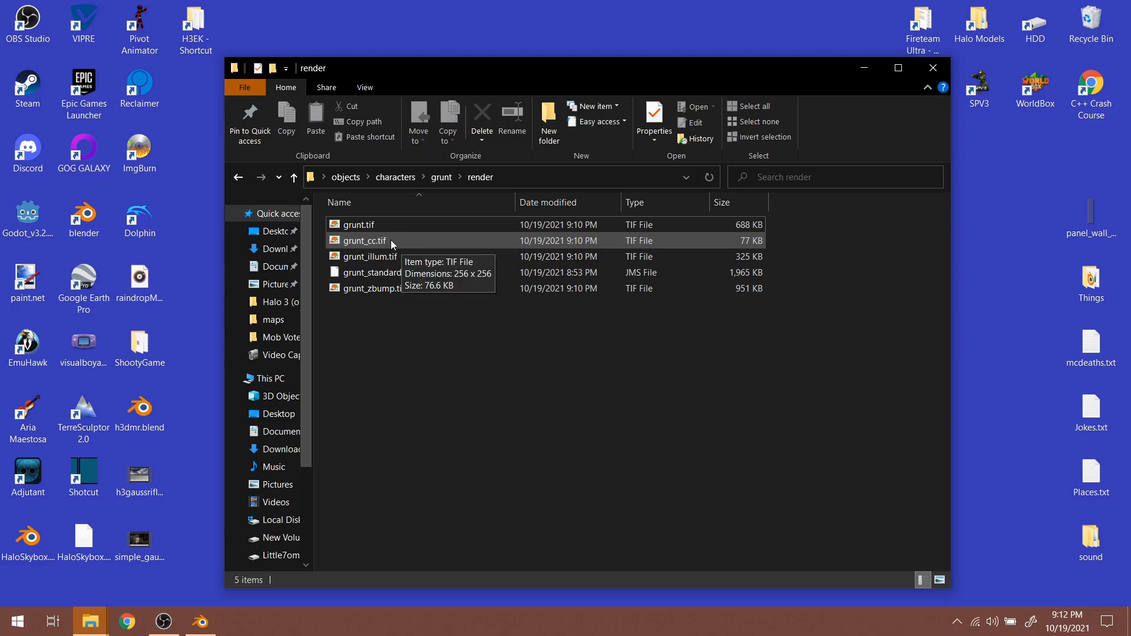
Switch to Blender, select the grunt_standard mesh, and show its material slots
left_click(210, 628)
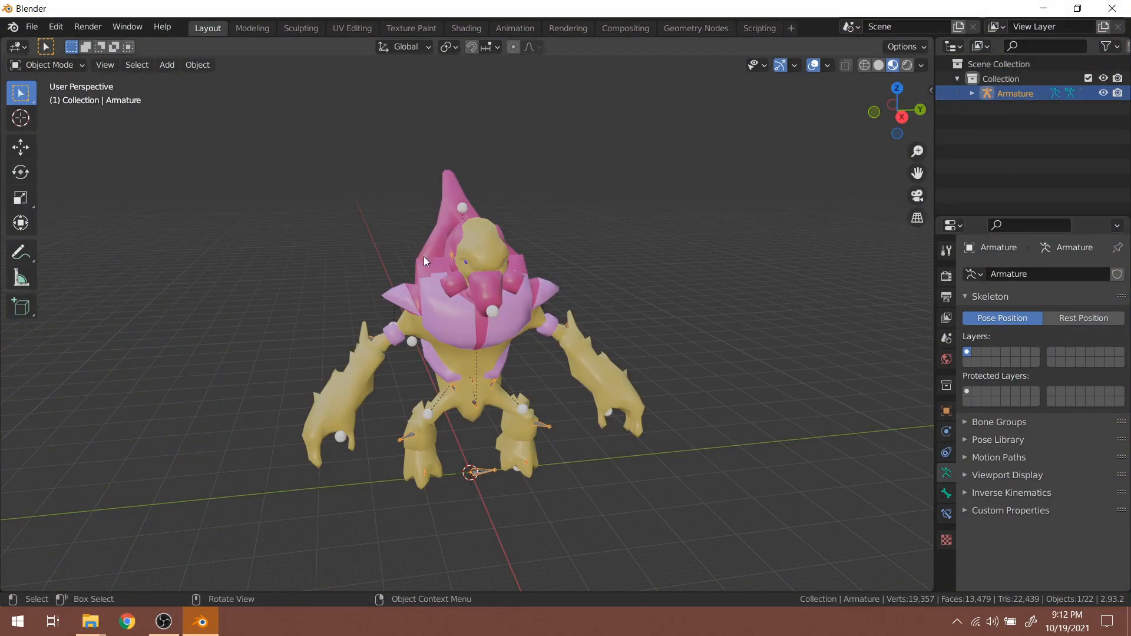
left_click(441, 292)
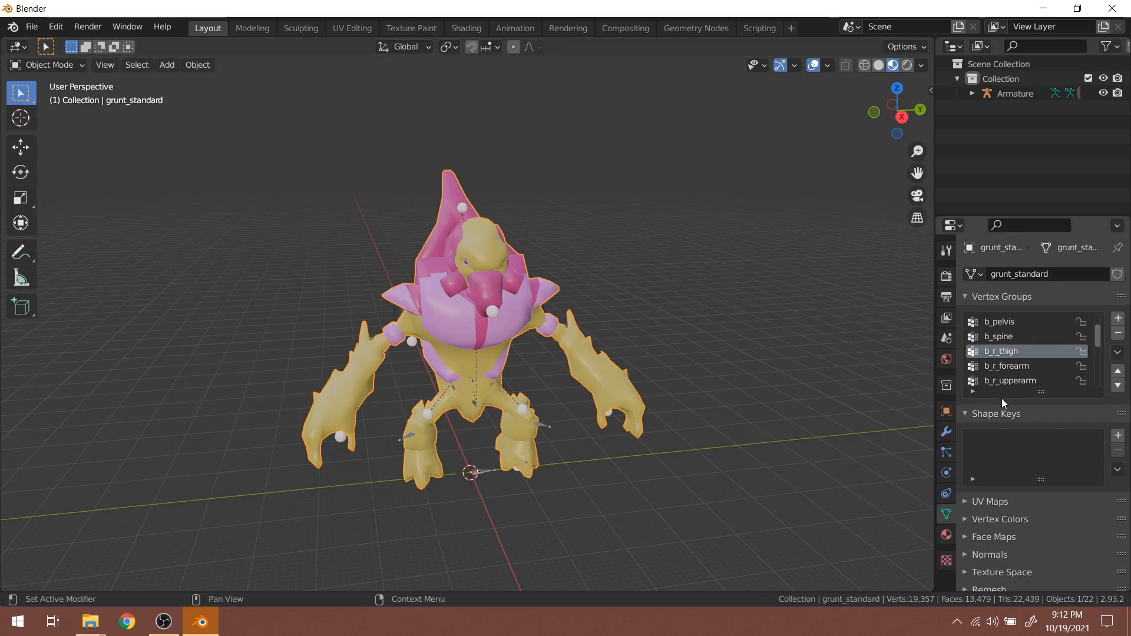
left_click(945, 536)
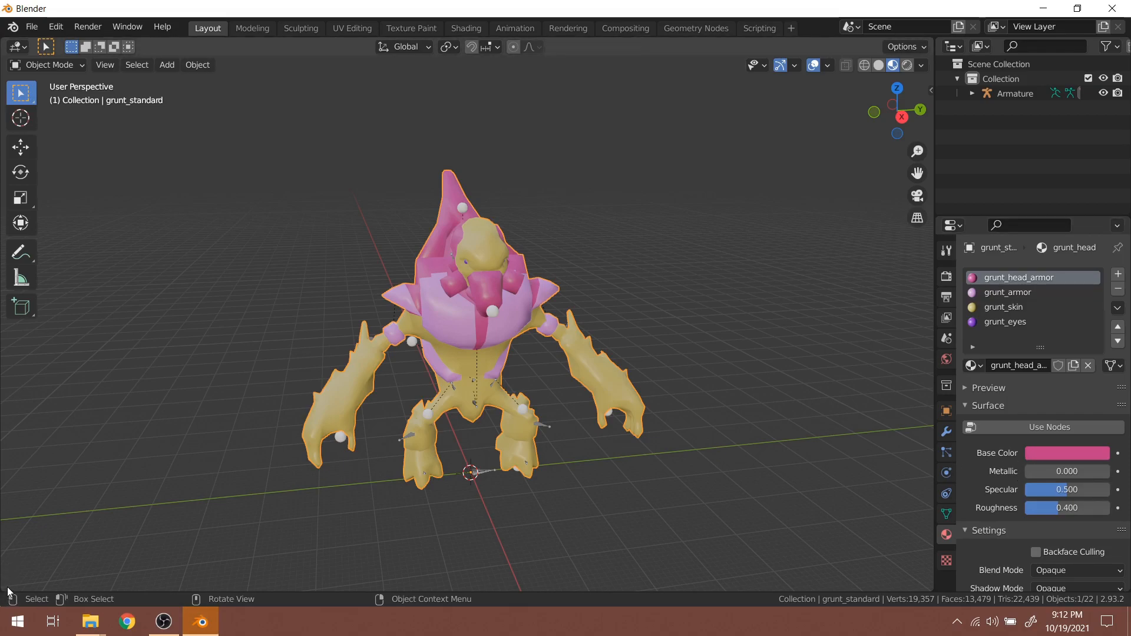
Split the 3D viewport horizontally and turn the lower area into a Shader Editor
left_click_drag(4, 588, 7, 357)
left_click(17, 365)
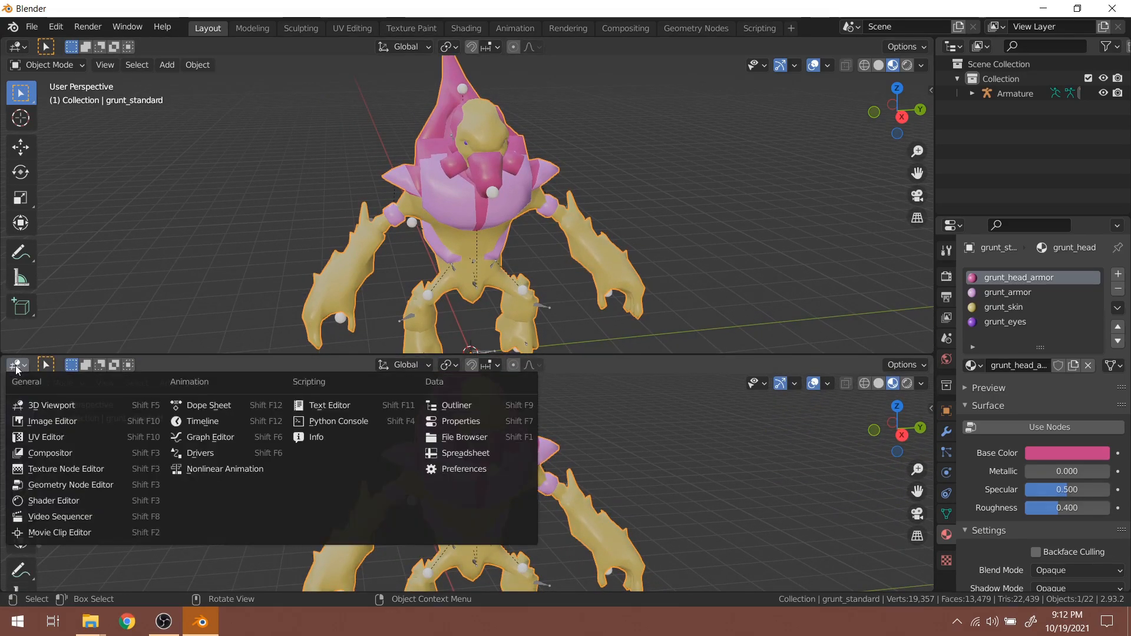
left_click(62, 500)
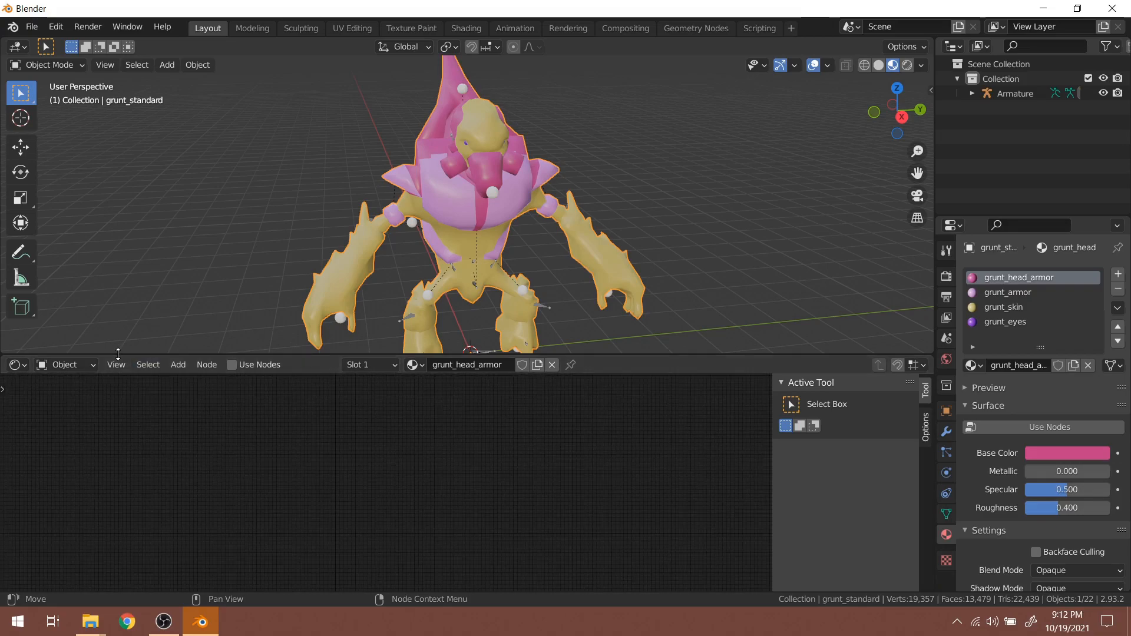
left_click_drag(136, 356, 177, 355)
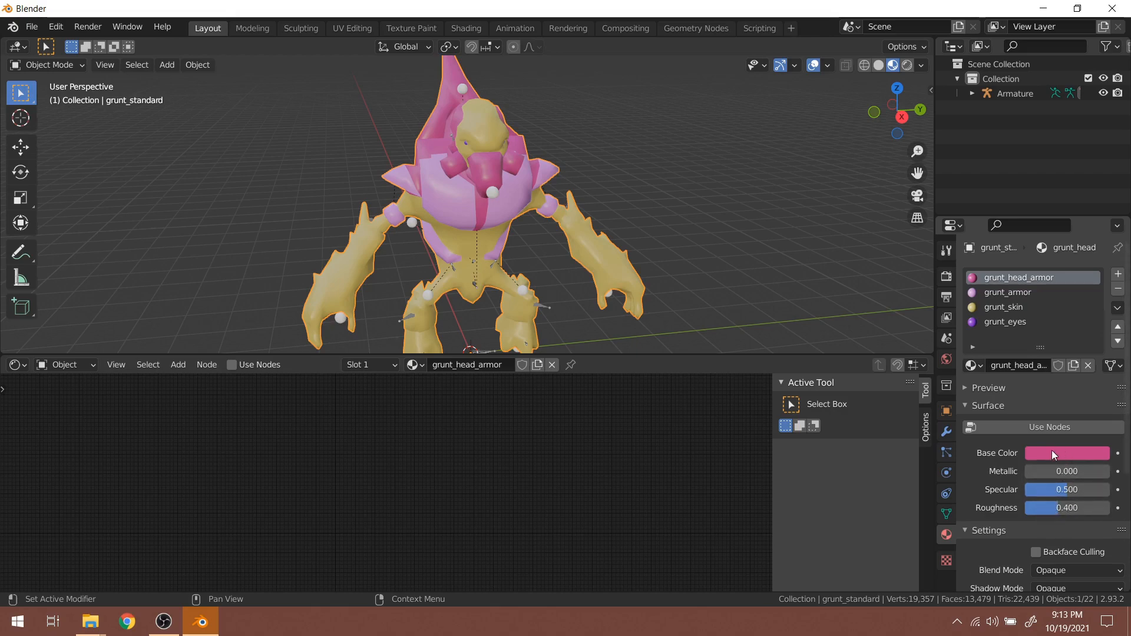
Enable nodes for the grunt_head_armor material
left_click(1048, 429)
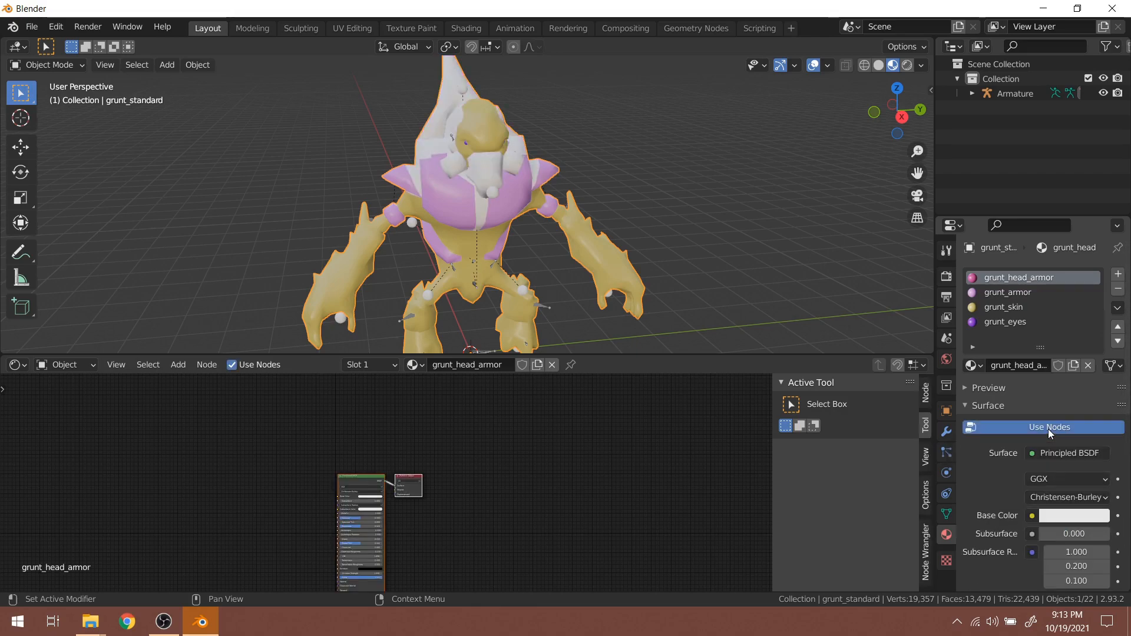
middle_click_drag(513, 522, 565, 467)
scroll(558, 486, "up", 1)
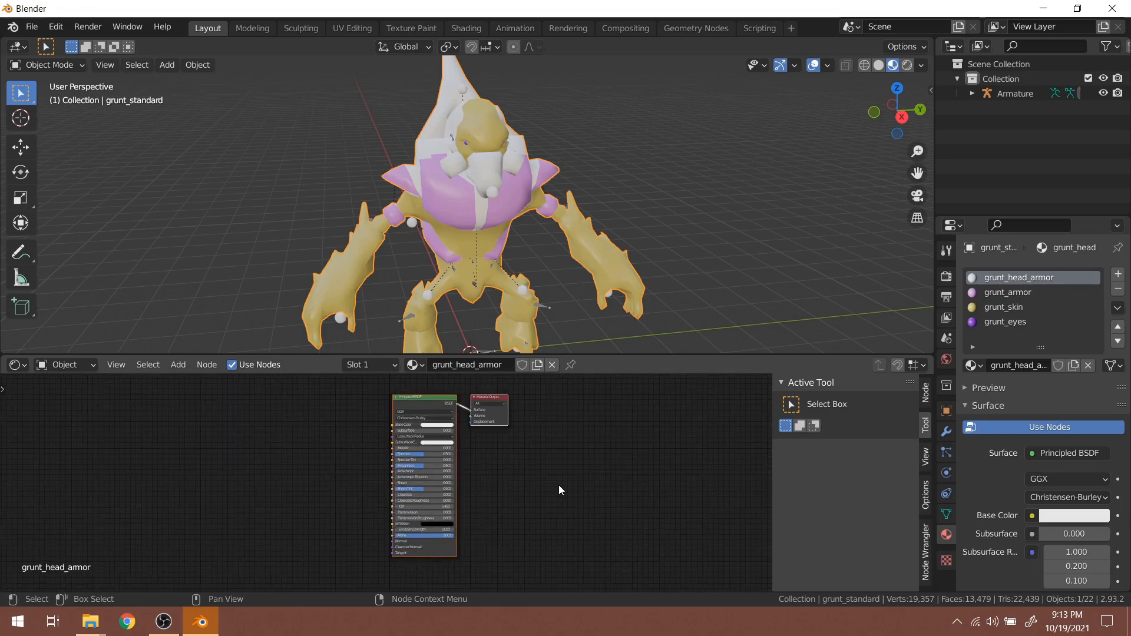
scroll(553, 483, "up", 2)
left_click(127, 622)
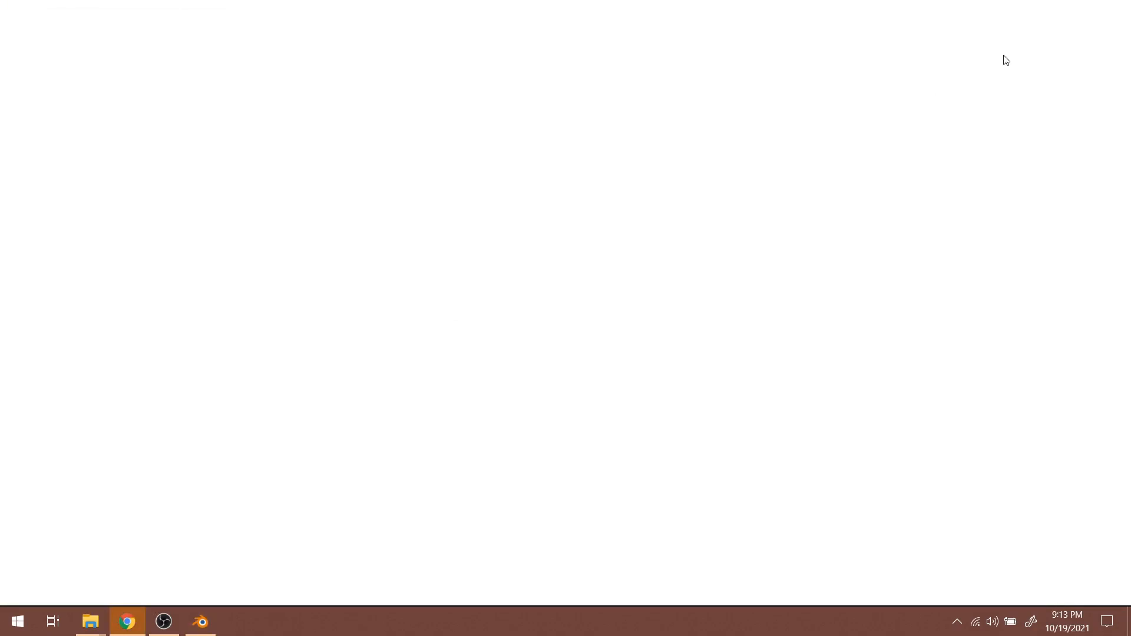
left_click(1115, 8)
mouse_move(94, 629)
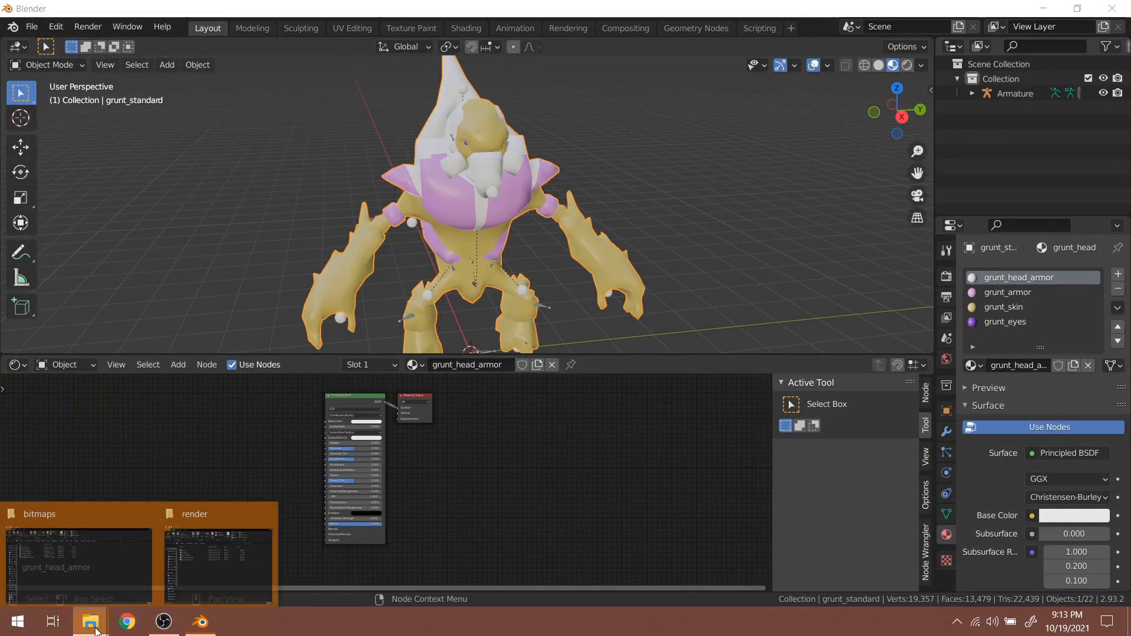
left_click(134, 560)
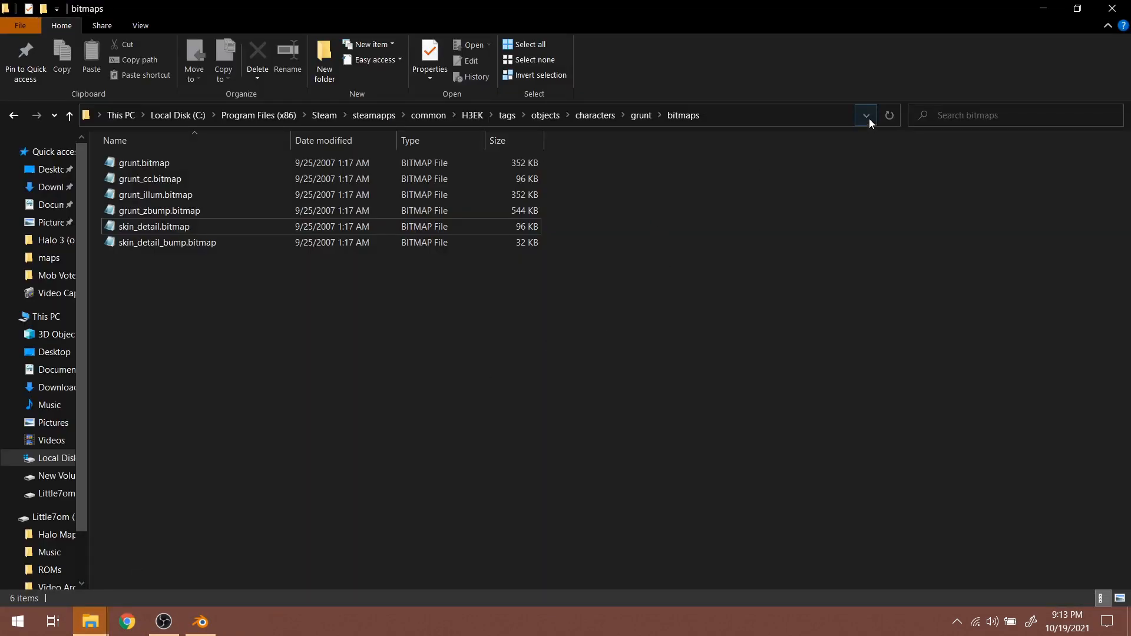
left_click(1049, 11)
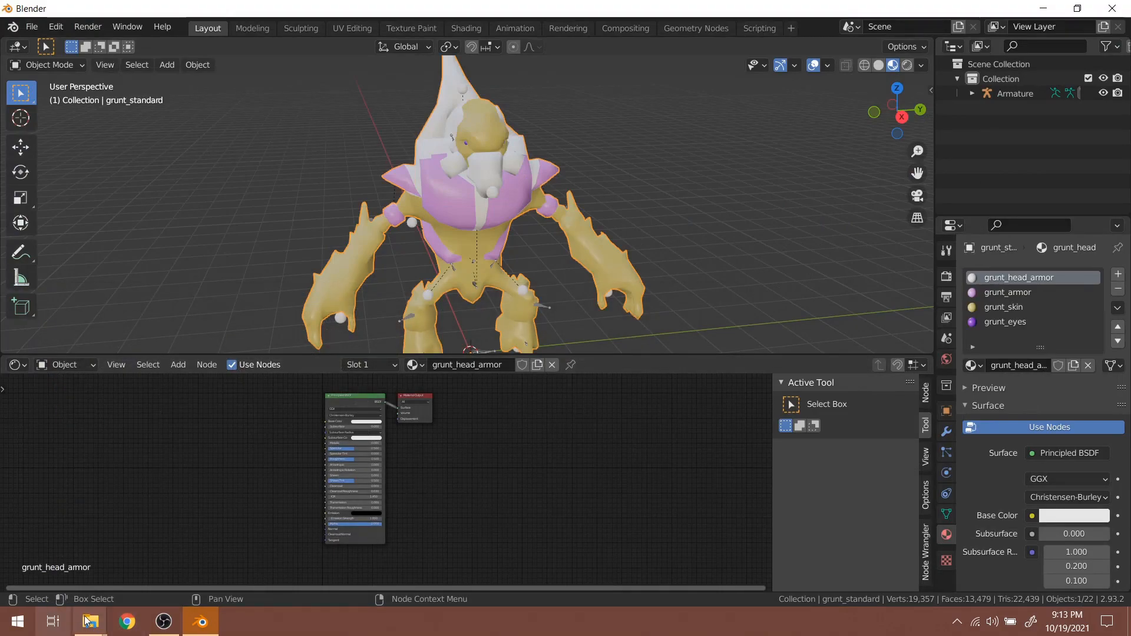
Bring grunt.tif from the render folder into the grunt_head_armor node tree as an image texture
mouse_move(90, 621)
left_click(217, 551)
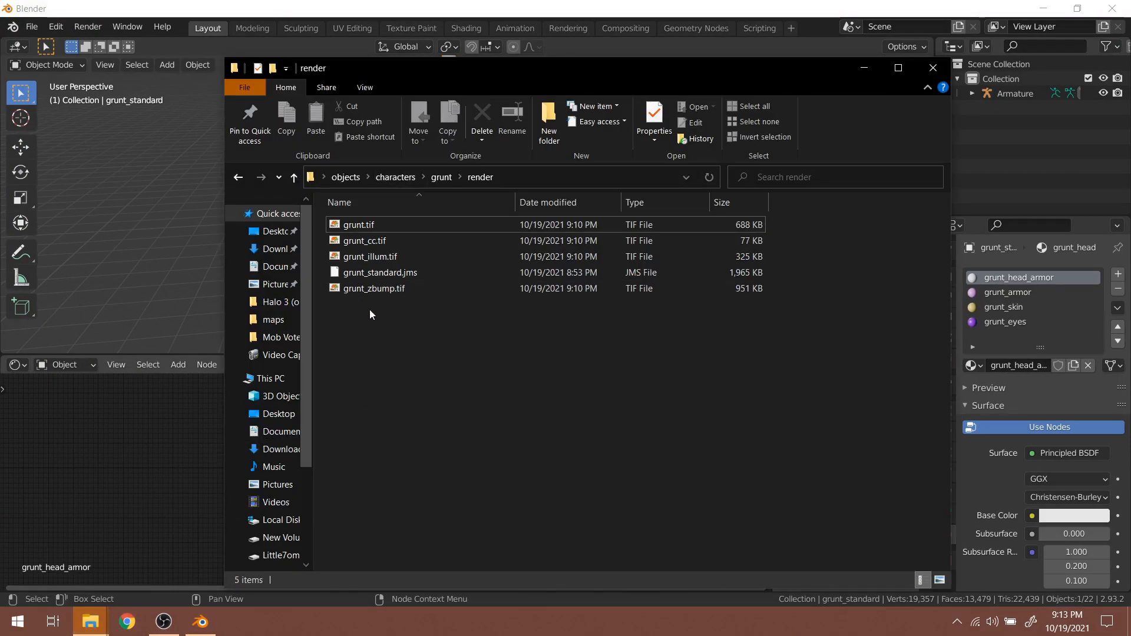
left_click_drag(722, 71, 917, 32)
left_click(590, 252)
left_click(602, 218, "ctrl")
left_click(601, 203, "ctrl")
left_click(595, 186, "ctrl")
left_click_drag(596, 189, 264, 460)
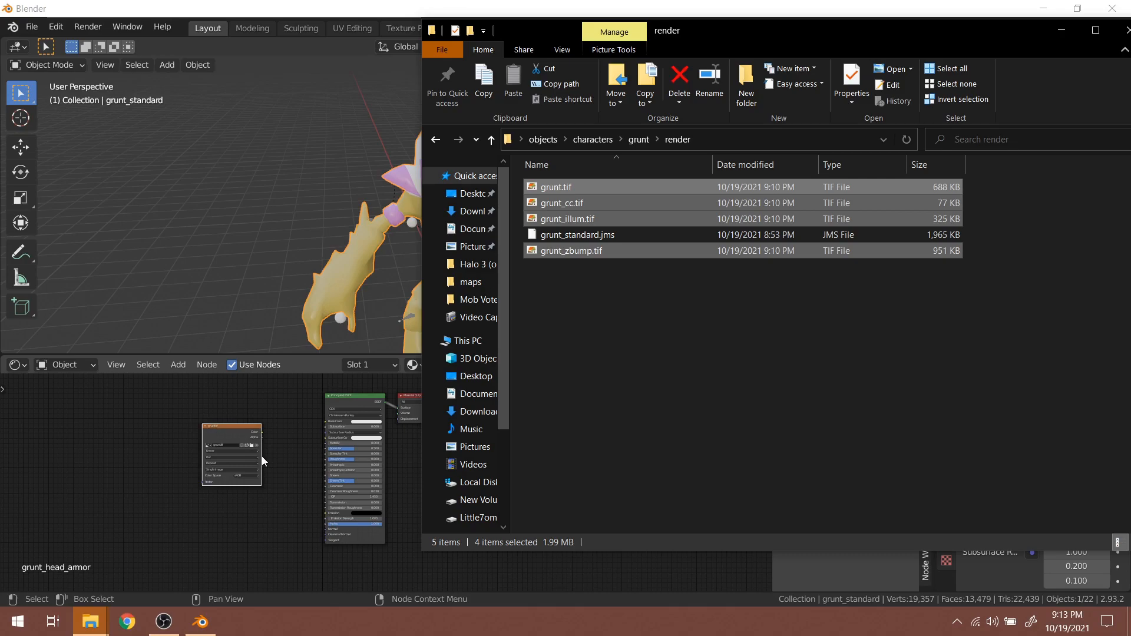
left_click(270, 454)
Place the grunt.tif node beside the Principled BSDF and connect its Color output to Base Color
scroll(269, 454, "up", 6)
middle_click_drag(281, 479, 418, 521)
scroll(314, 482, "up", 5)
left_click(235, 422)
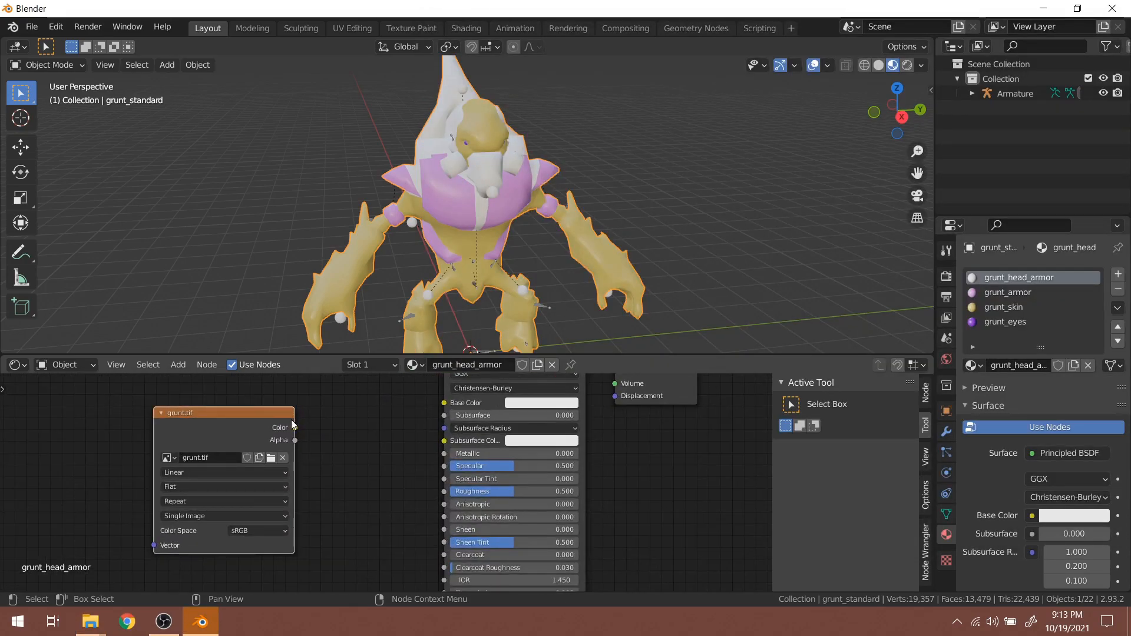
scroll(347, 451, "down", 6)
middle_click_drag(347, 451, 318, 484)
scroll(379, 428, "down", 3)
scroll(273, 460, "up", 3)
left_click_drag(268, 458, 304, 419)
scroll(303, 424, "up", 3)
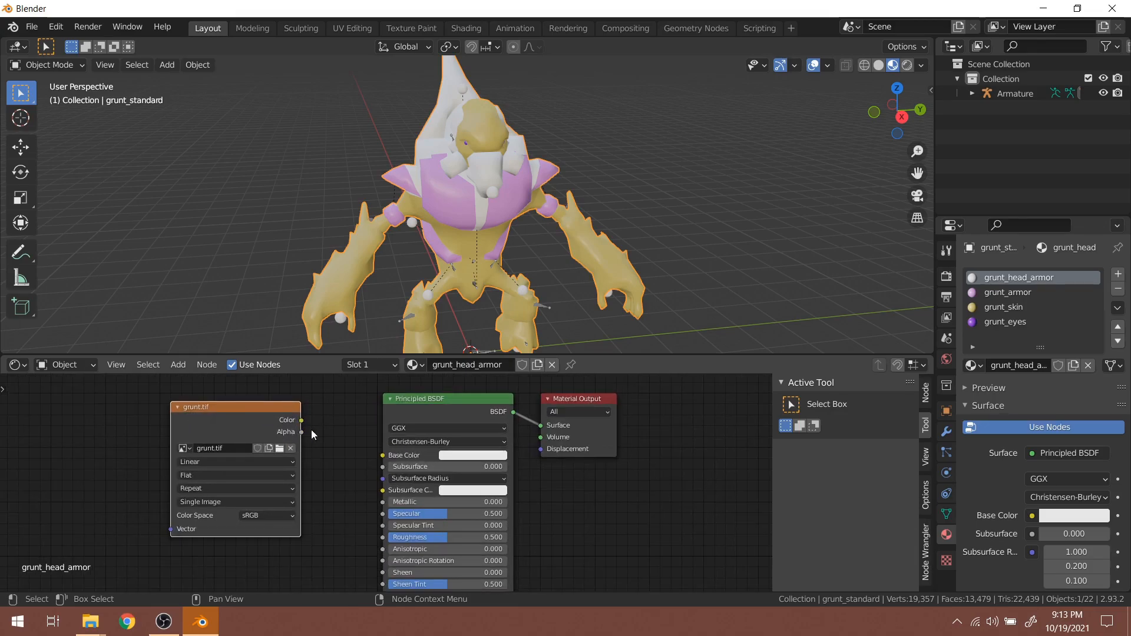
left_click_drag(301, 422, 383, 456)
Examine the textured head armor up close and check the mesh's UV maps
mouse_move(471, 206)
middle_mouse_down()
mouse_move(576, 239)
mouse_move(458, 216)
mouse_move(483, 221)
middle_mouse_up()
scroll(483, 222, "up", 5)
middle_click_drag(475, 169, 579, 241)
middle_click_drag(632, 262, 839, 445)
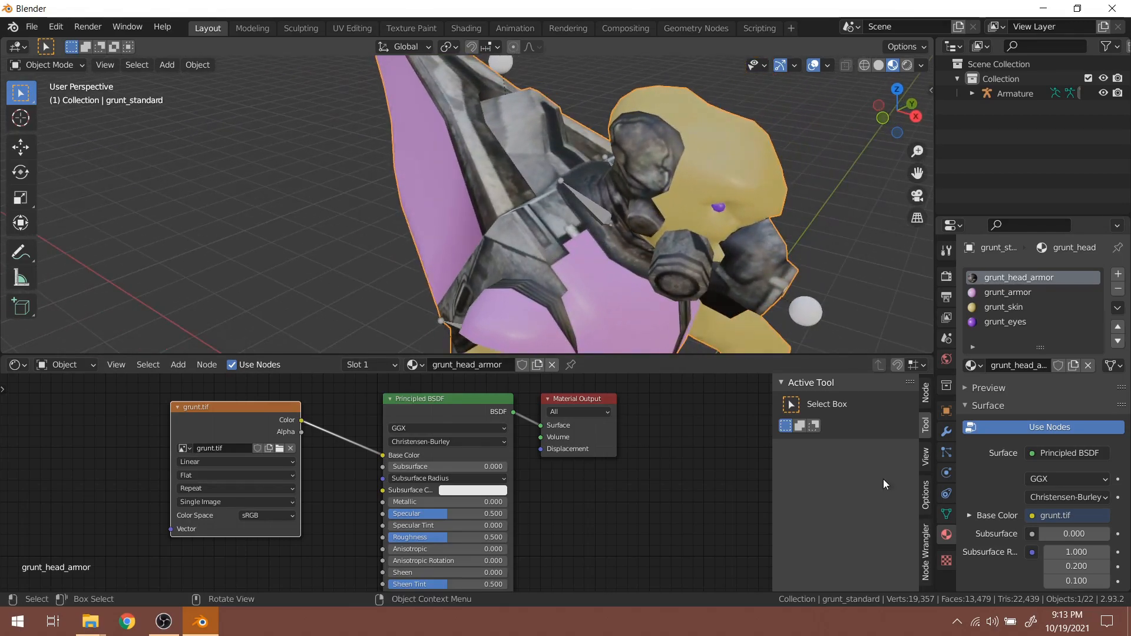
left_click(946, 514)
left_click(991, 502)
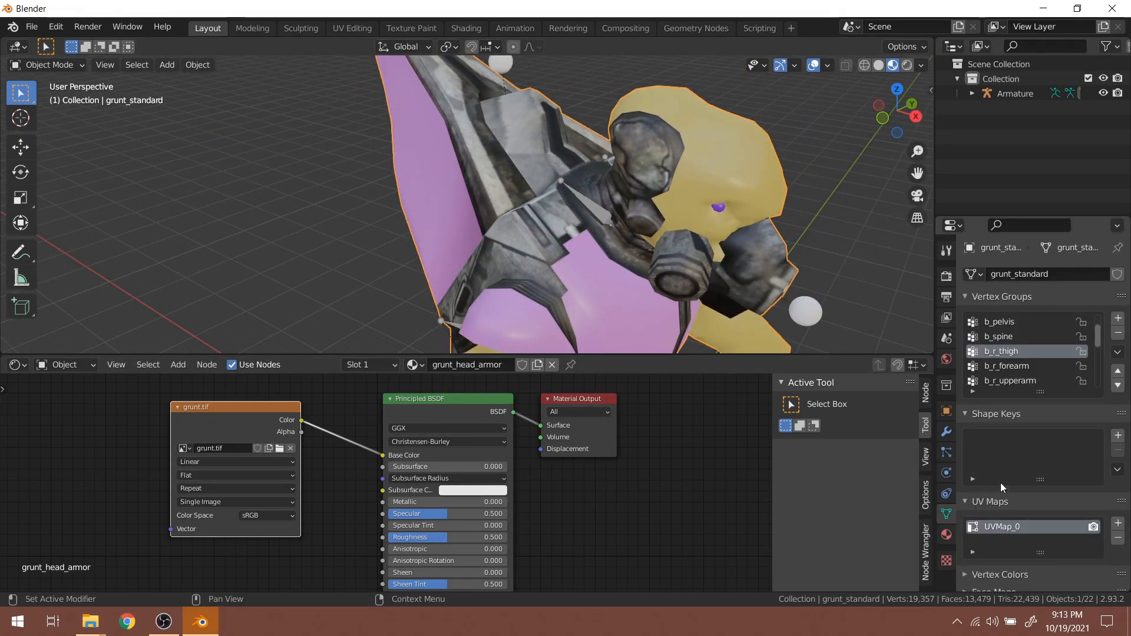
scroll(1023, 480, "down", 2)
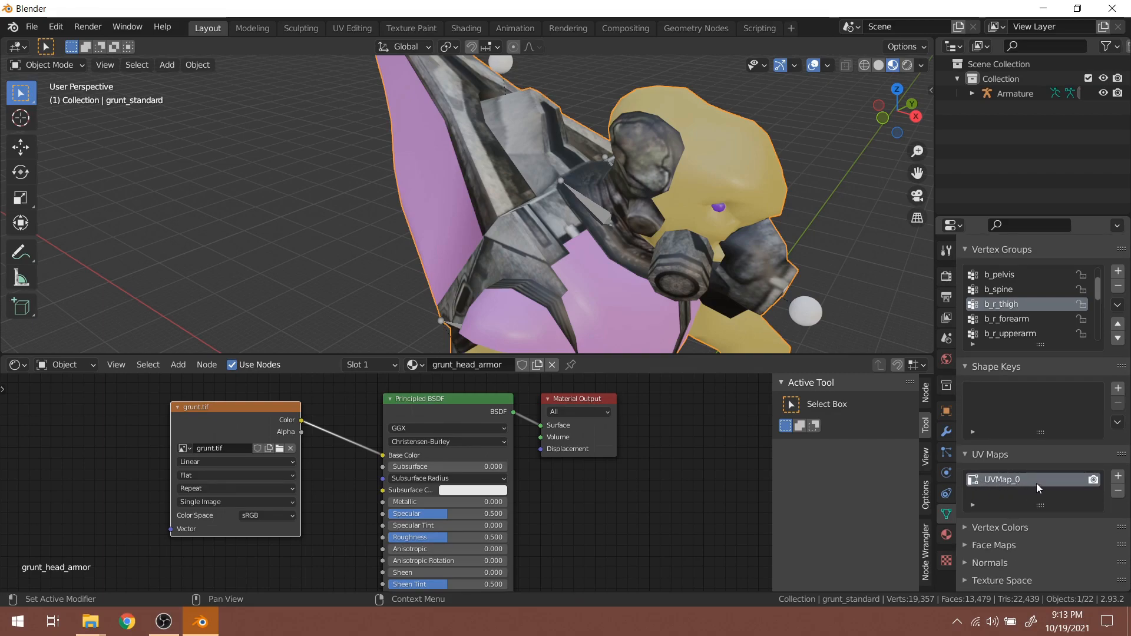
left_click(975, 454)
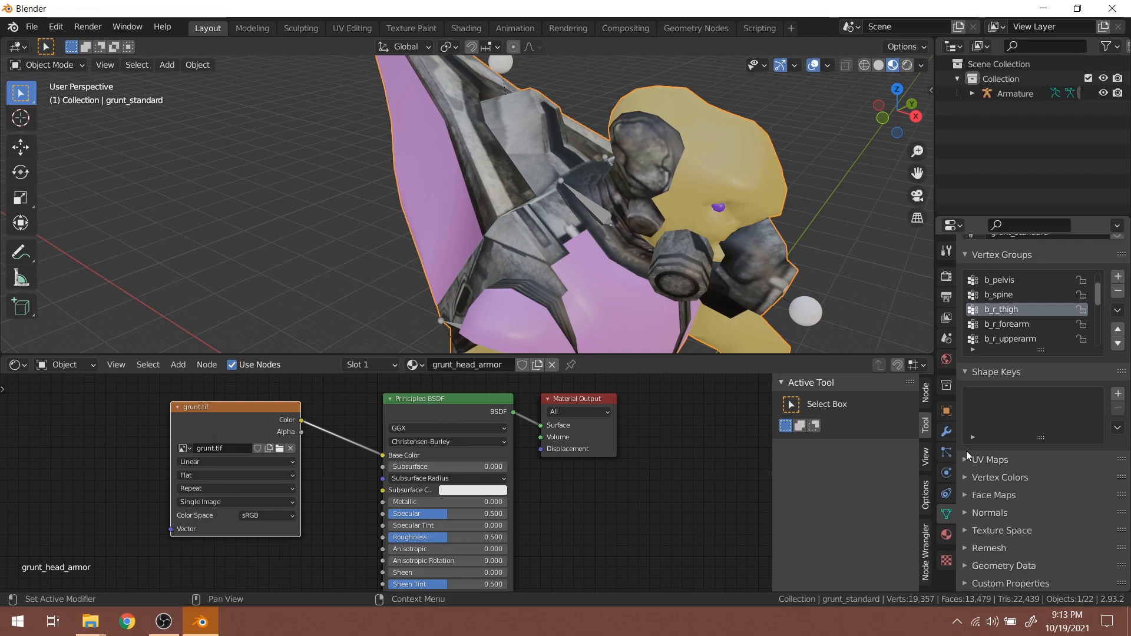
Add grunt_illum.tif from the render folder as an image texture node below the grunt.tif node
middle_click_drag(242, 558, 291, 456)
scroll(274, 473, "down", 3)
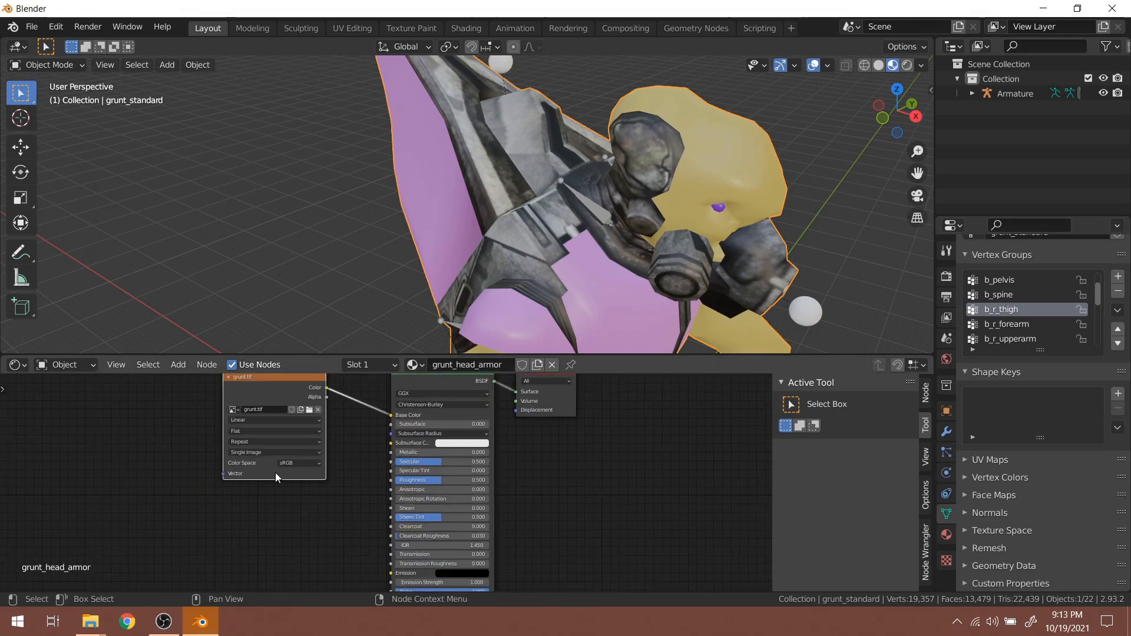
mouse_move(85, 626)
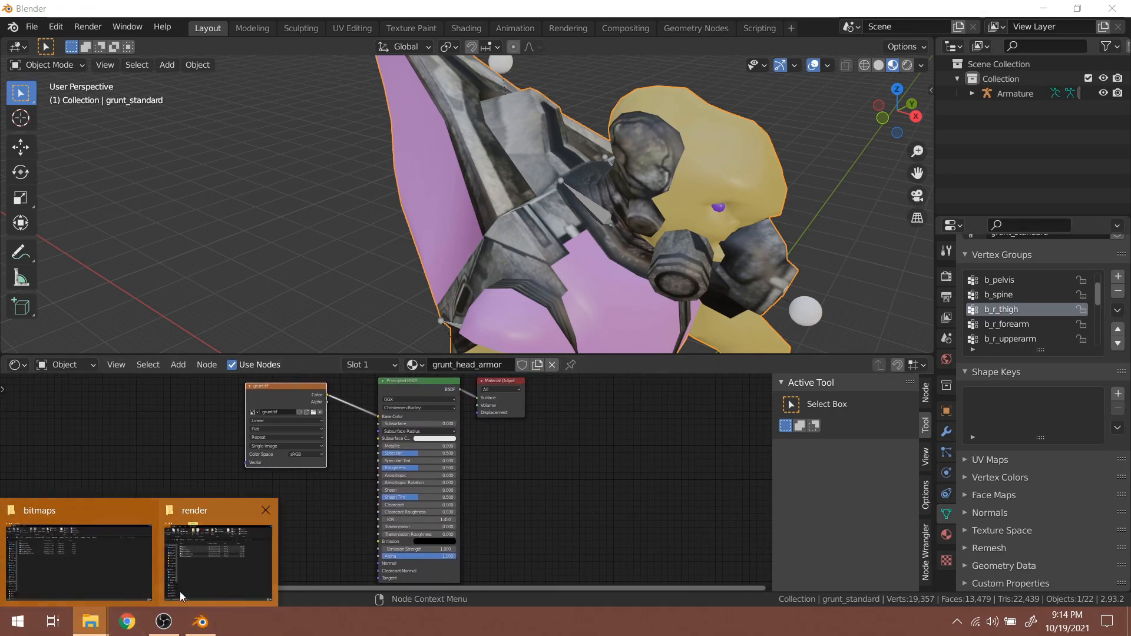
left_click(204, 565)
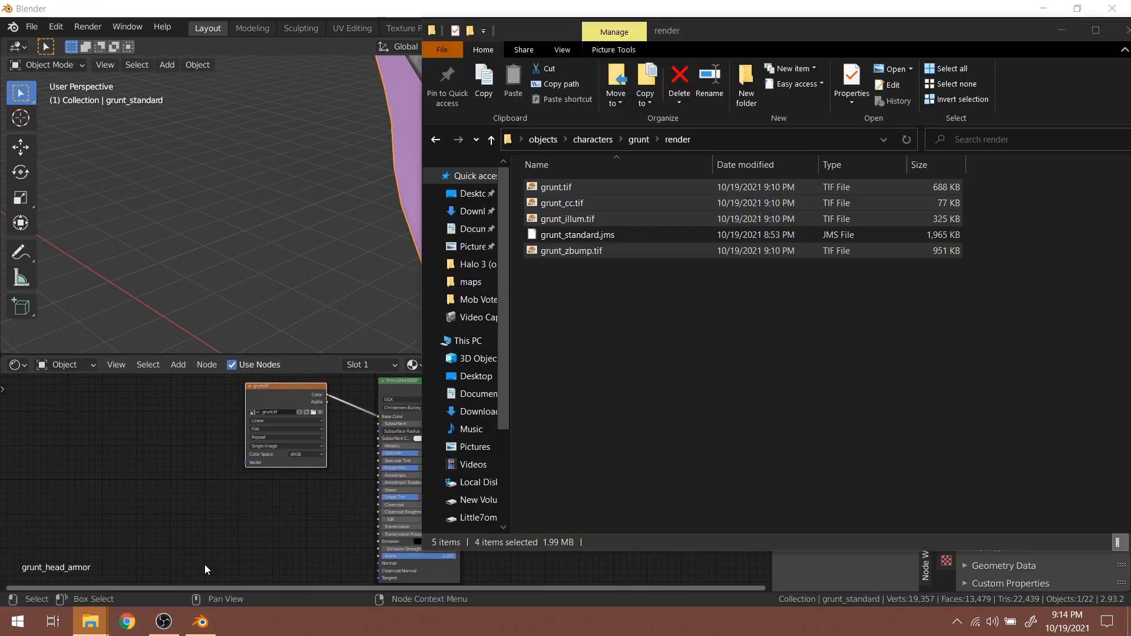
left_click(631, 201)
left_click(615, 219)
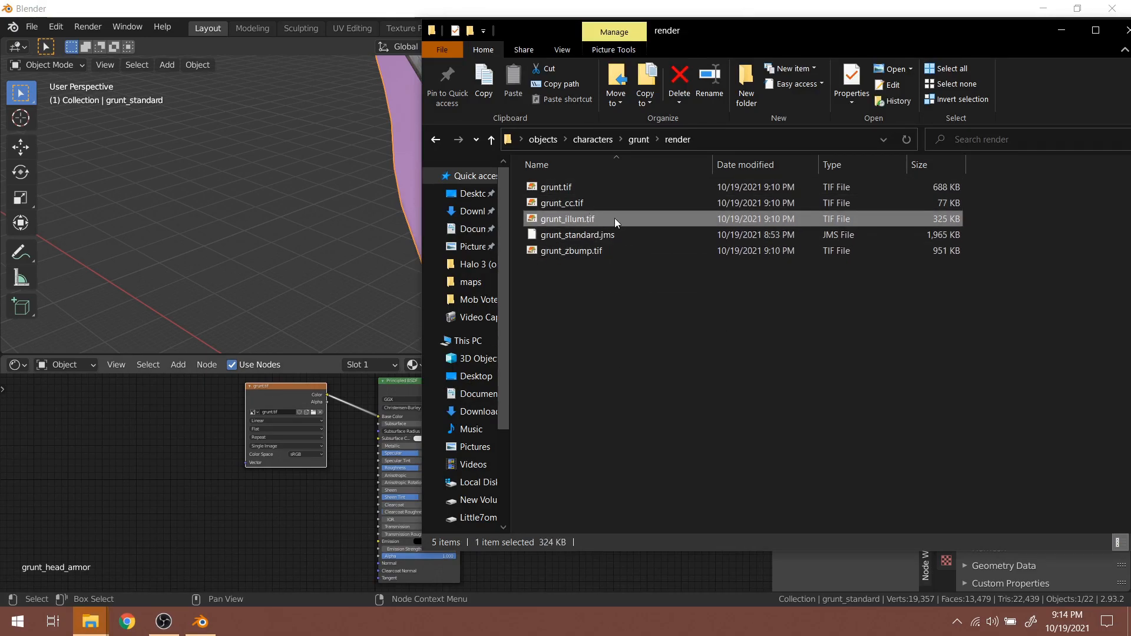
left_click_drag(227, 527, 224, 509)
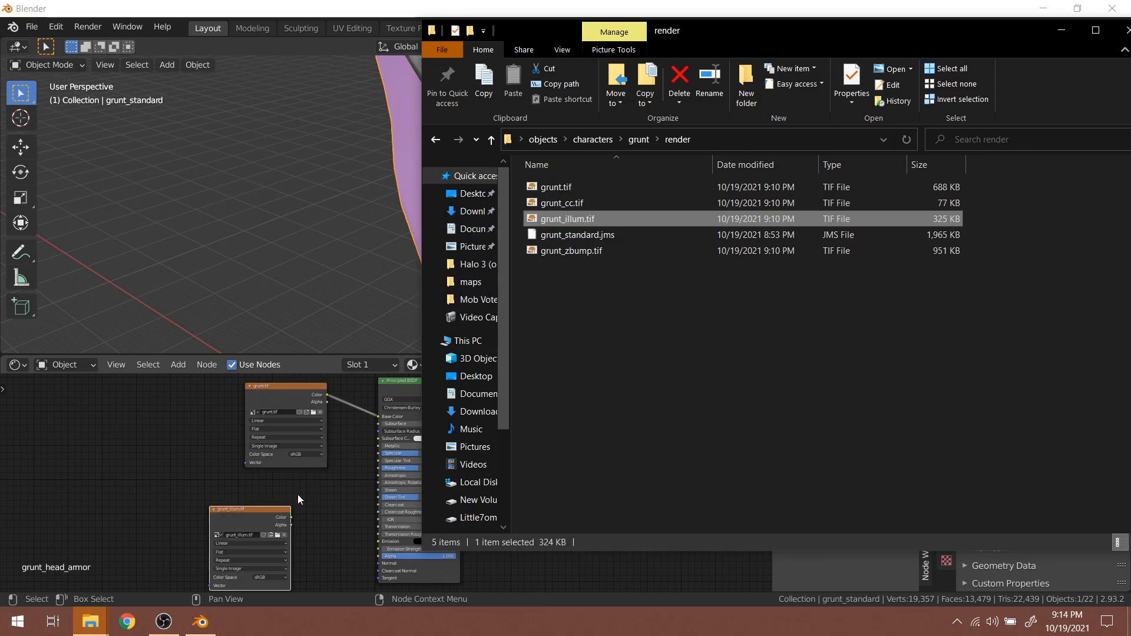
scroll(296, 496, "up", 1)
left_click(318, 477)
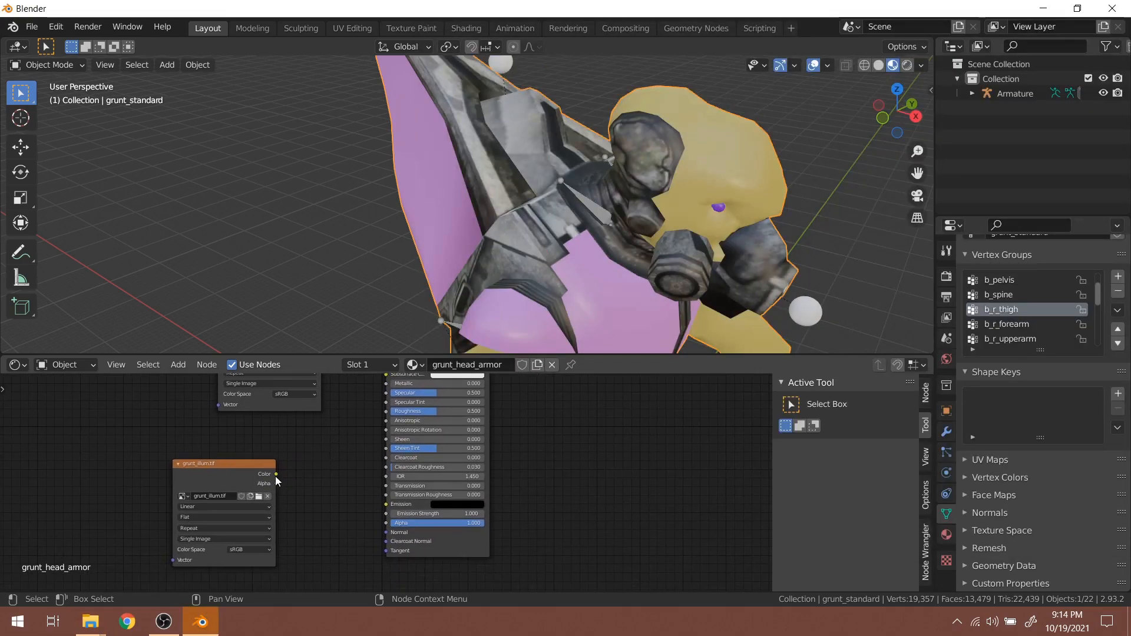
Connect the Color output of grunt_illum.tif to the Principled BSDF's Emission input and check the armor lights
scroll(275, 476, "up", 2)
left_click_drag(236, 471, 306, 481)
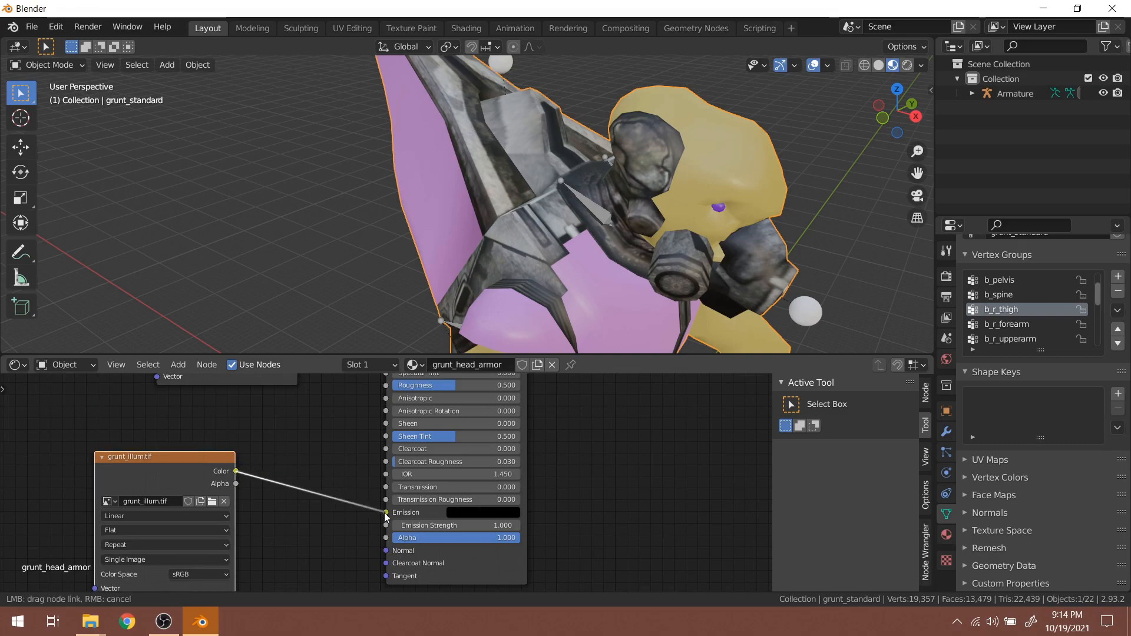
left_click_drag(387, 517, 386, 512)
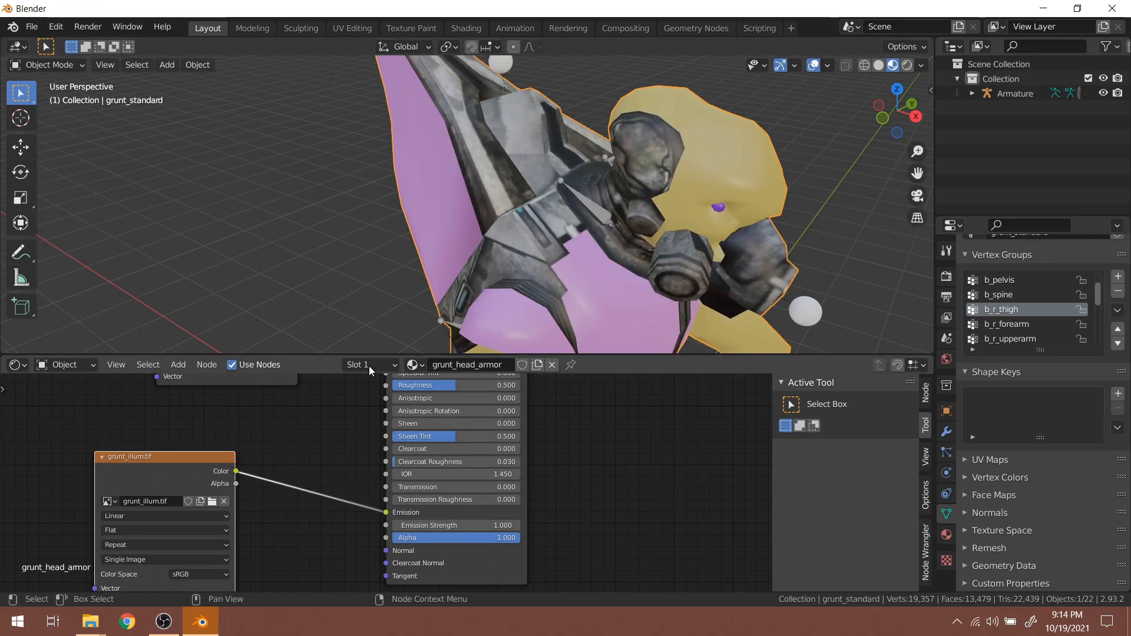
scroll(490, 224, "up", 4)
middle_click_drag(490, 223, 472, 270)
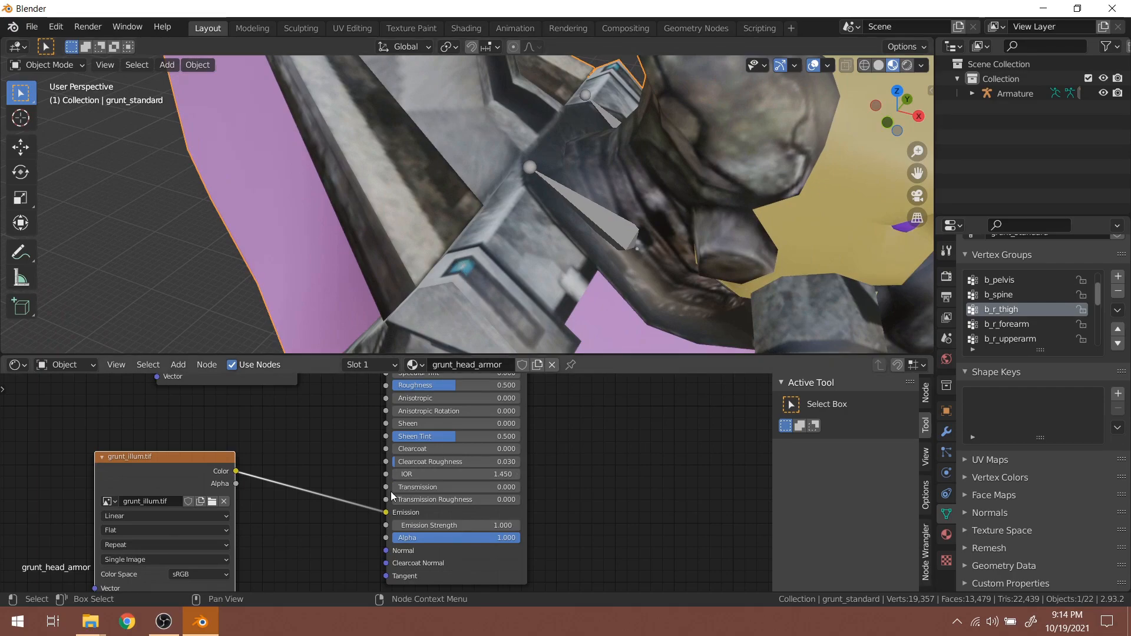
left_click_drag(387, 514, 356, 515)
left_click_drag(236, 471, 387, 513)
Preview the glowing armor lights in Rendered shading, then return the viewport to Material Preview
mouse_move(515, 196)
middle_mouse_down()
mouse_move(508, 207)
mouse_move(542, 239)
mouse_move(529, 194)
mouse_move(514, 197)
middle_mouse_up()
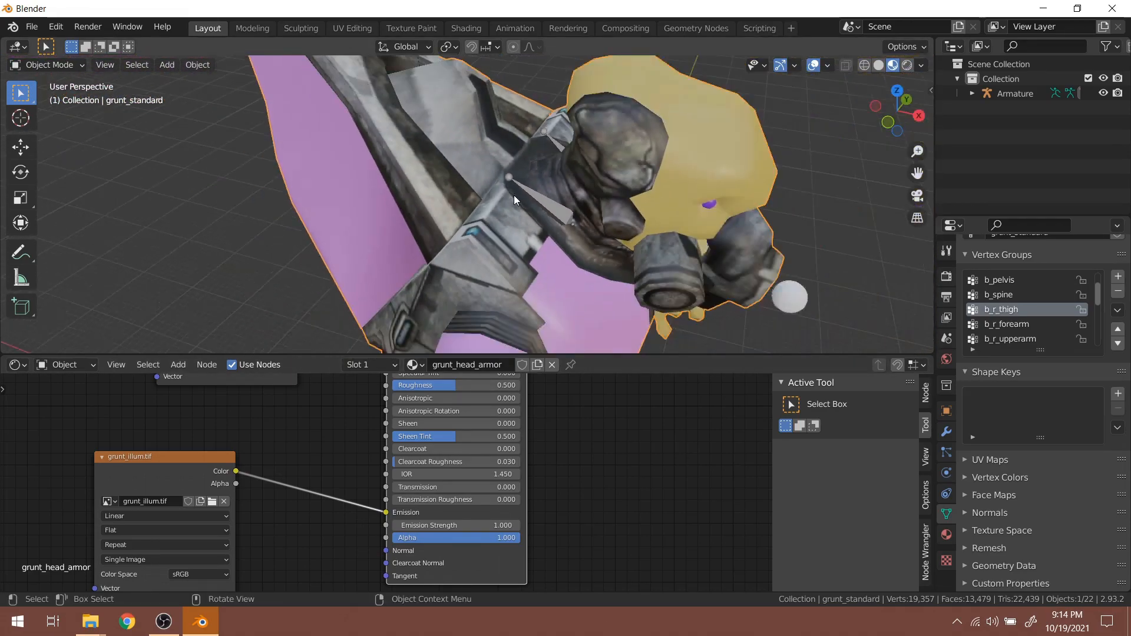
scroll(514, 196, "down", 1)
scroll(263, 469, "down", 1)
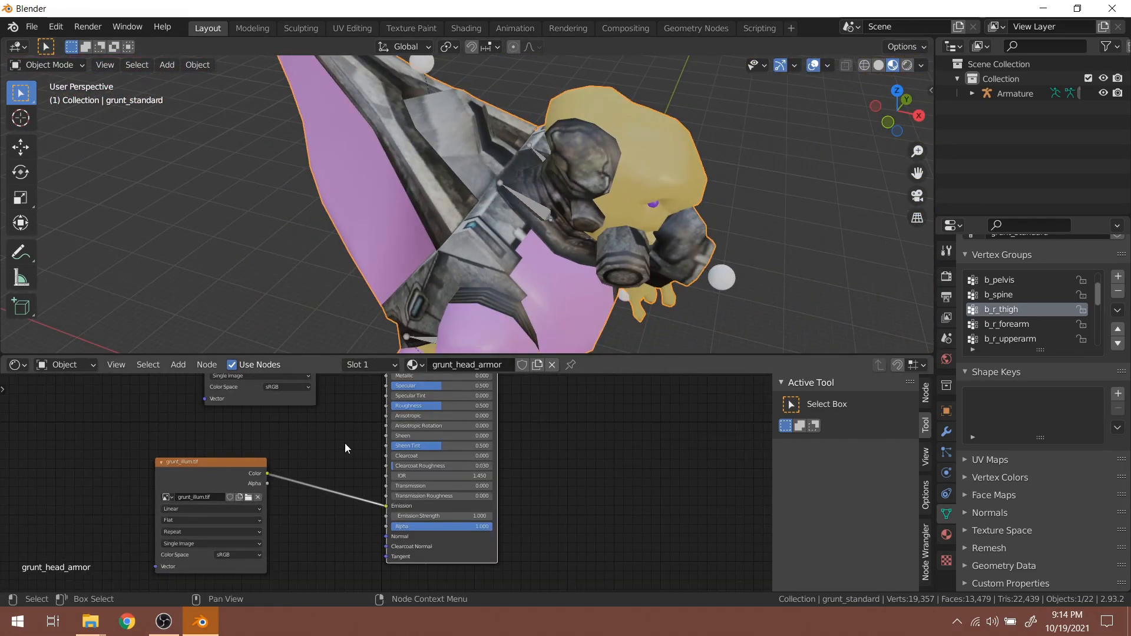
left_click(907, 65)
scroll(447, 272, "up", 2)
scroll(494, 256, "down", 2)
middle_click_drag(549, 257, 686, 179)
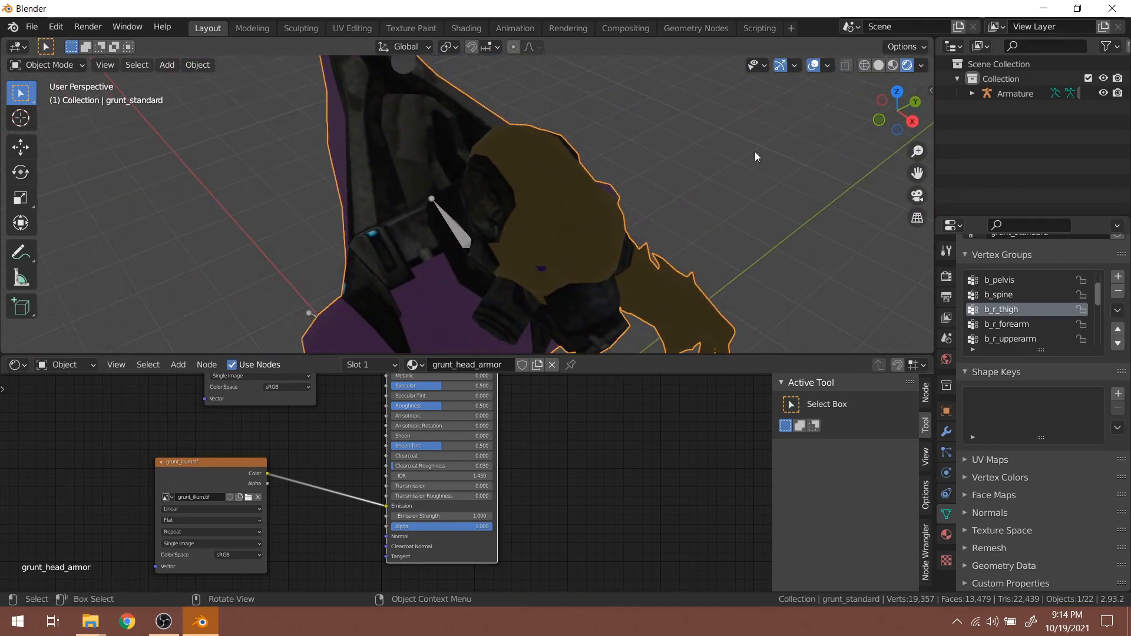
left_click(893, 64)
Move the grunt_illum.tif node up and add grunt_zbump.tif from the render folder as an image texture below it
middle_click_drag(244, 462, 291, 450)
left_click_drag(293, 449, 302, 401)
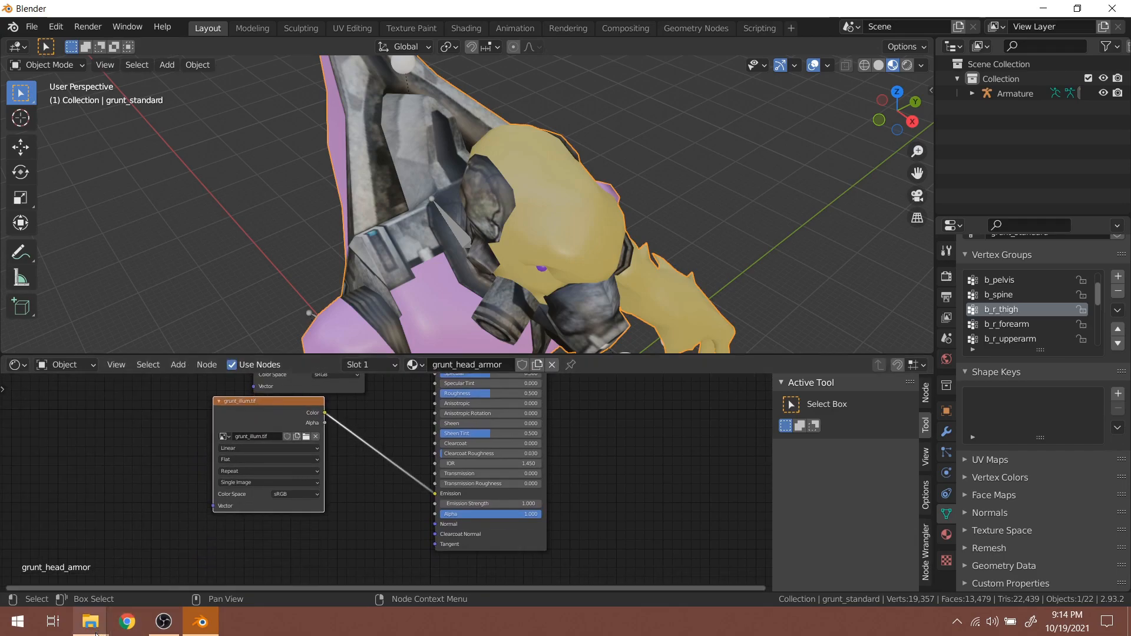
mouse_move(143, 603)
left_click(178, 582)
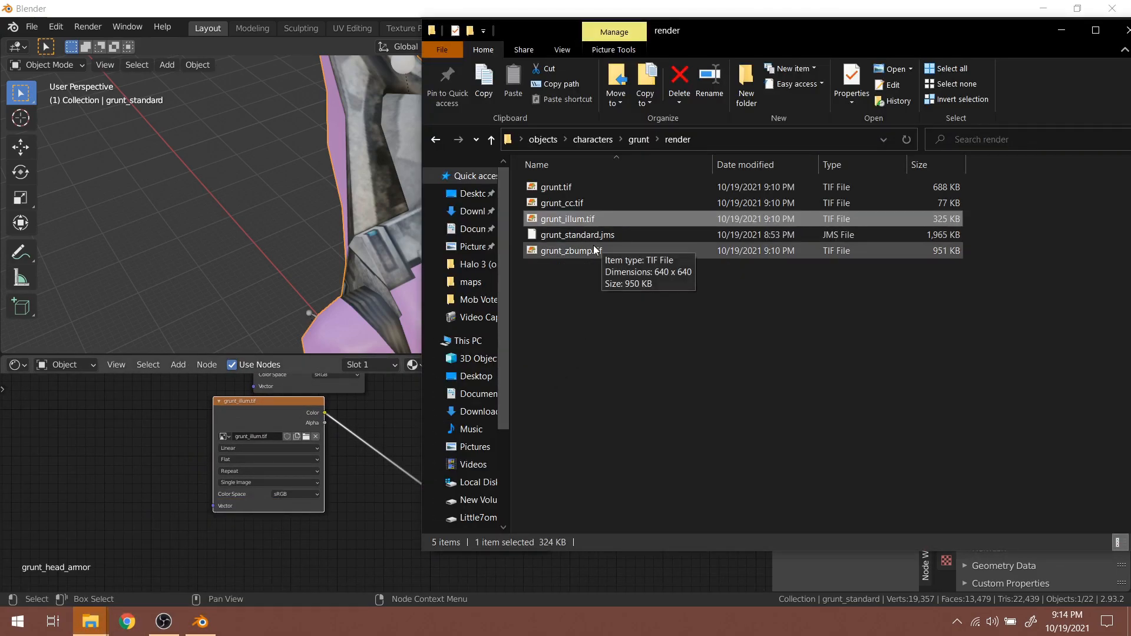
left_click(558, 253)
left_click_drag(583, 249, 296, 527)
scroll(345, 500, "up", 2)
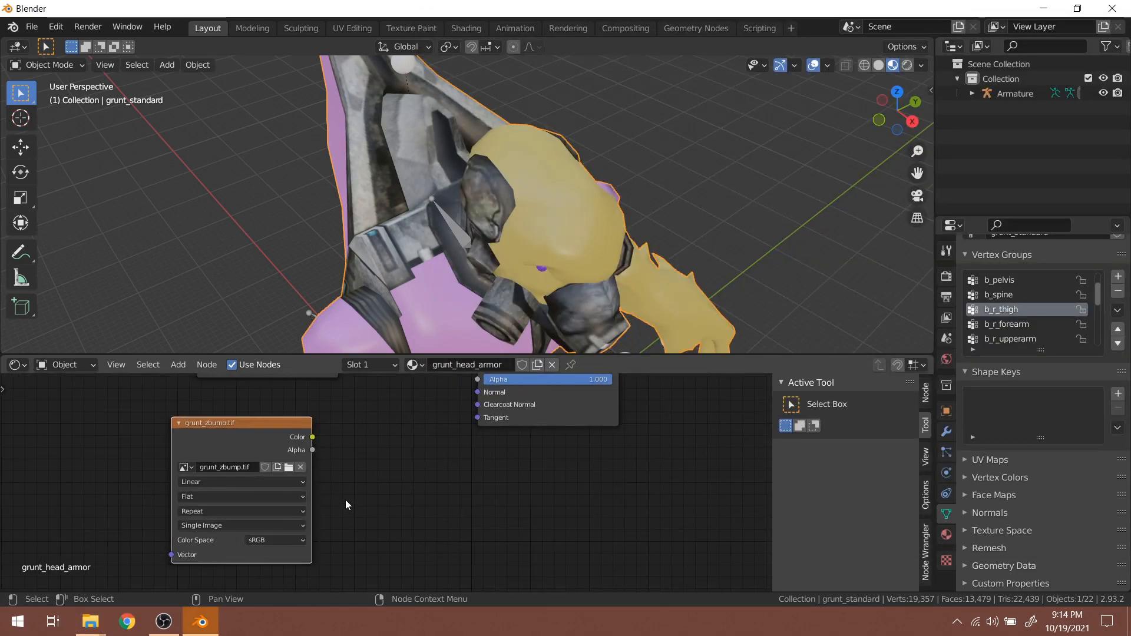
Reposition the grunt_zbump.tif node slightly higher and set its color space to Non-Color
left_click_drag(267, 435, 271, 411)
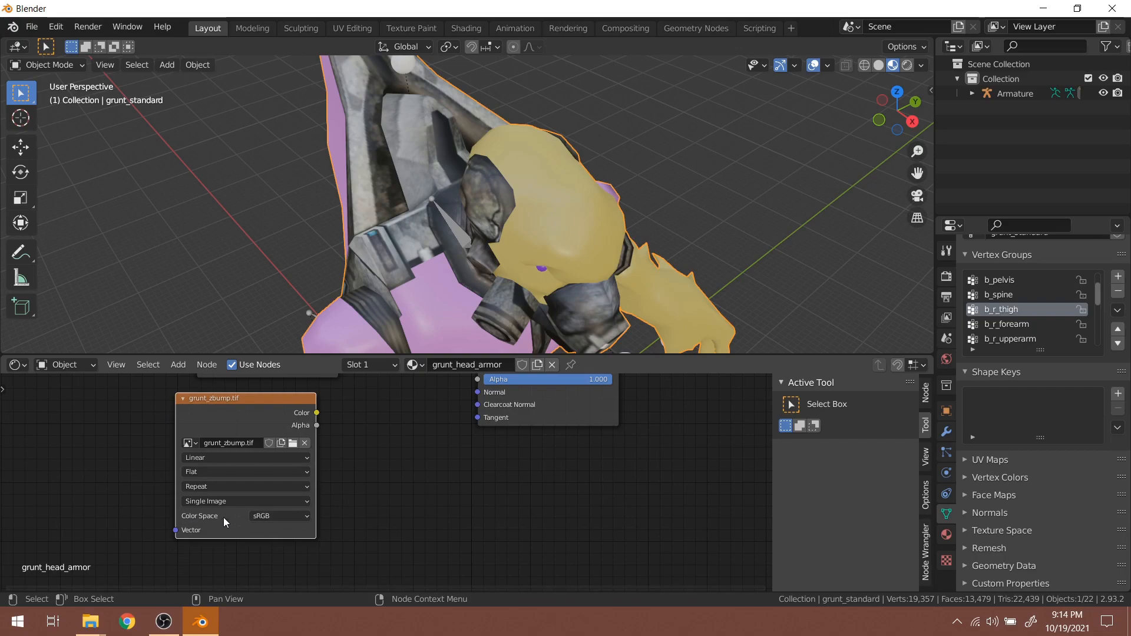
left_click(261, 518)
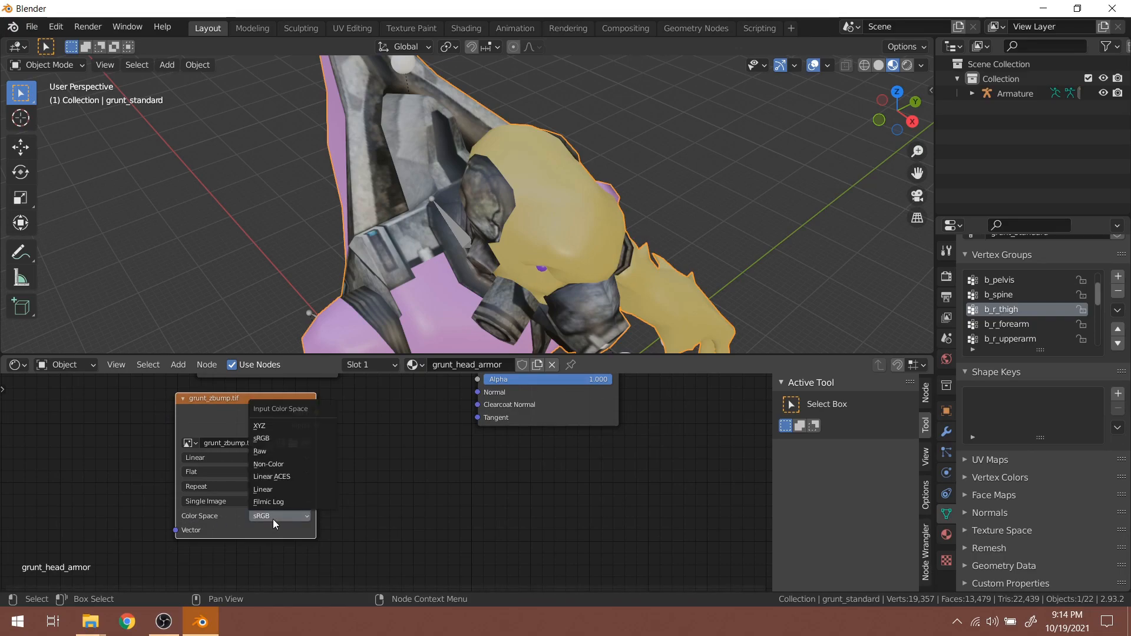
left_click(302, 468)
scroll(394, 437, "up", 1)
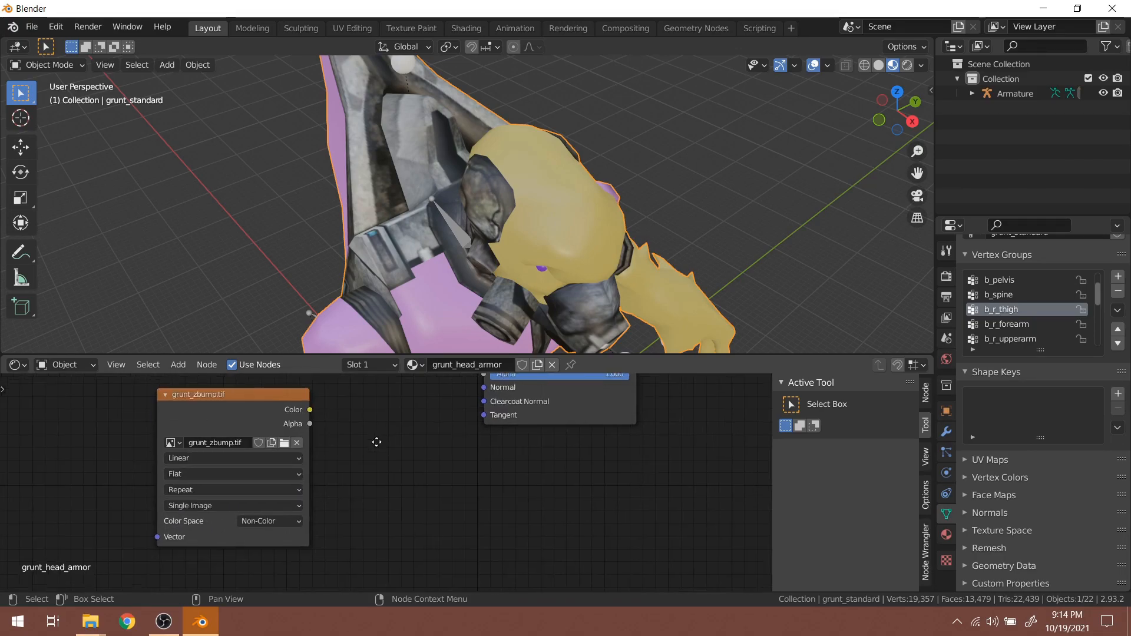
middle_click_drag(379, 435, 379, 474)
left_click_drag(292, 437, 454, 425)
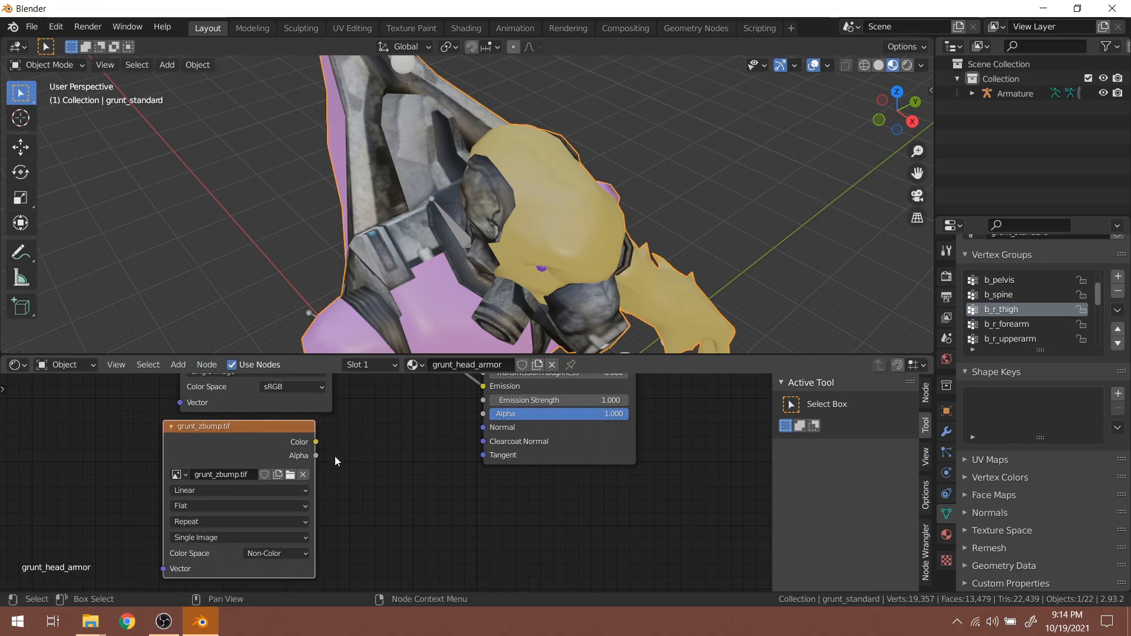
Add a Normal Map node beside grunt_zbump.tif and connect the texture's Color output to its Color input
left_click(179, 365)
mouse_move(214, 472)
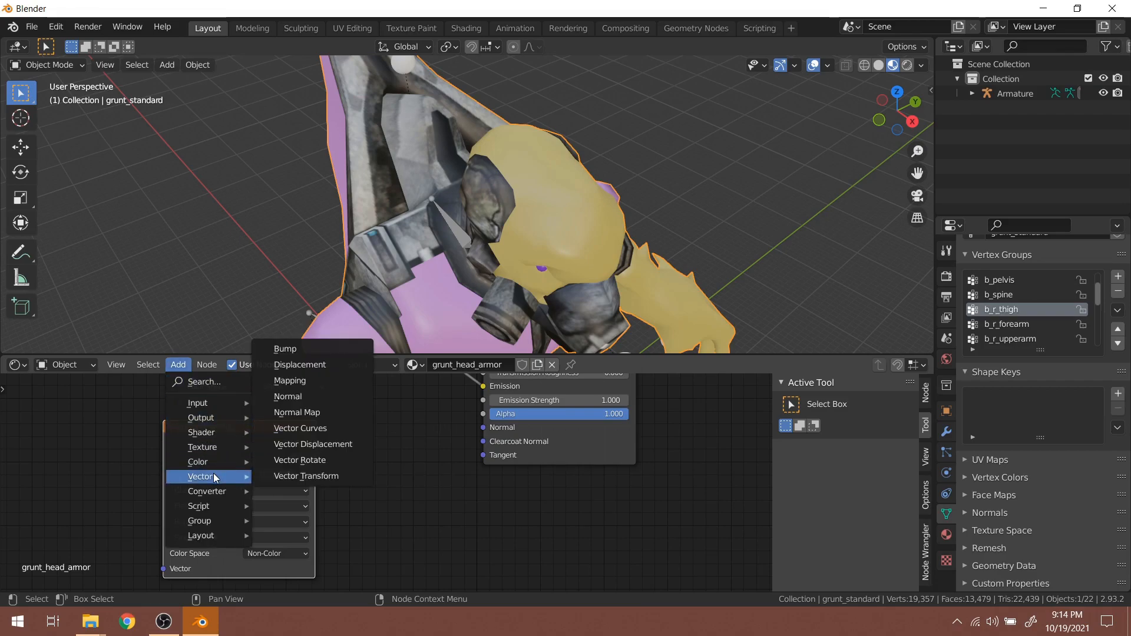
left_click(305, 412)
left_click(347, 428)
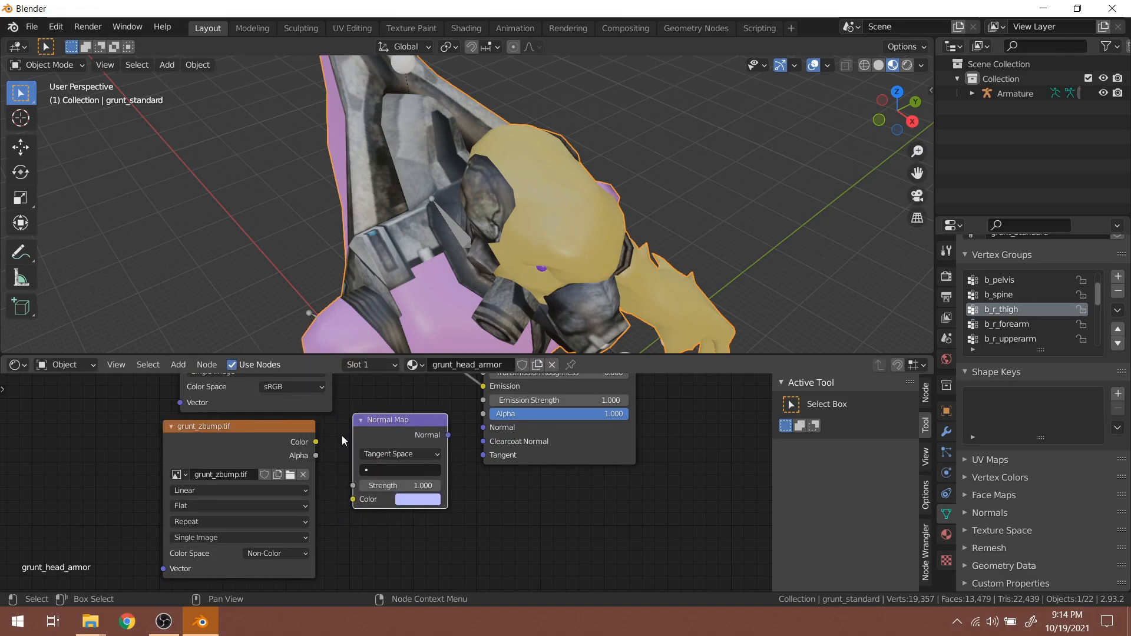
left_click_drag(316, 443, 331, 456)
left_click_drag(350, 498, 352, 500)
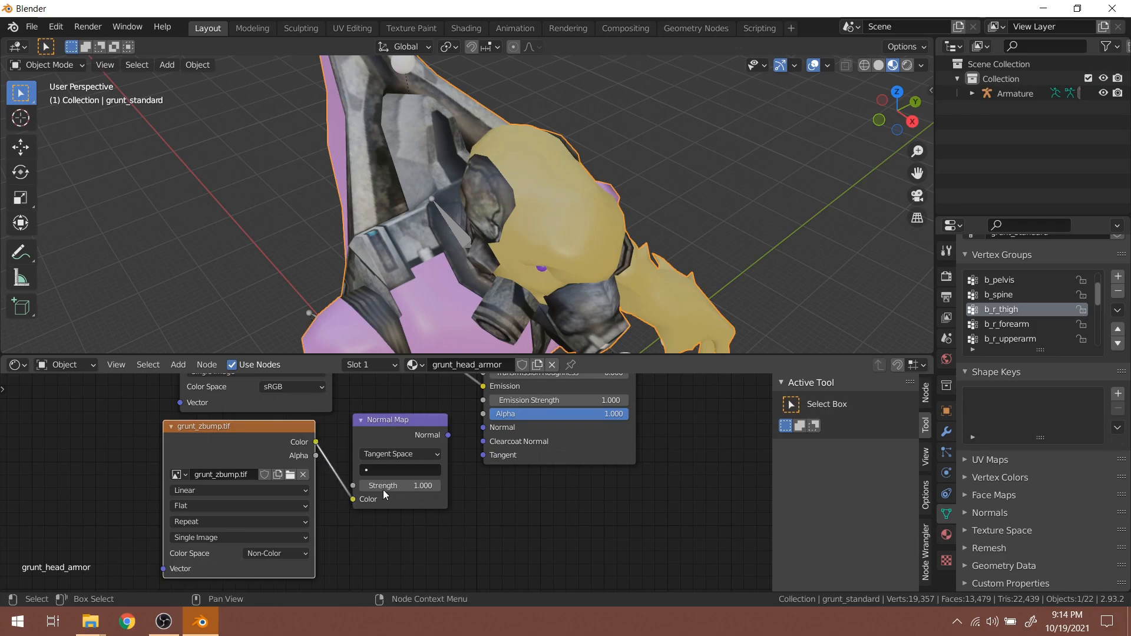
Connect the Normal Map's Normal output to the Principled BSDF's Normal input and check the armor surface
left_click_drag(448, 435, 483, 428)
middle_click_drag(483, 427, 490, 469)
scroll(383, 257, "up", 4)
middle_click_drag(385, 257, 415, 330)
scroll(382, 278, "down", 5)
scroll(412, 416, "down", 6)
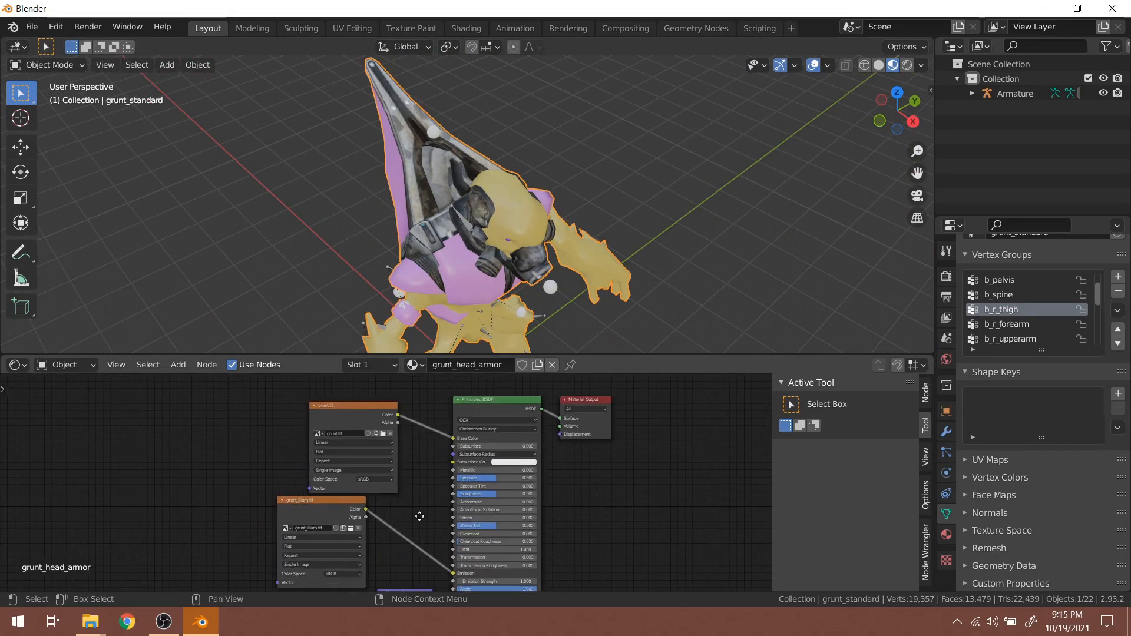
Move the grunt.tif node up and add grunt_cc.tif from the render folder as an image texture node
left_click_drag(384, 481, 327, 389)
mouse_move(90, 621)
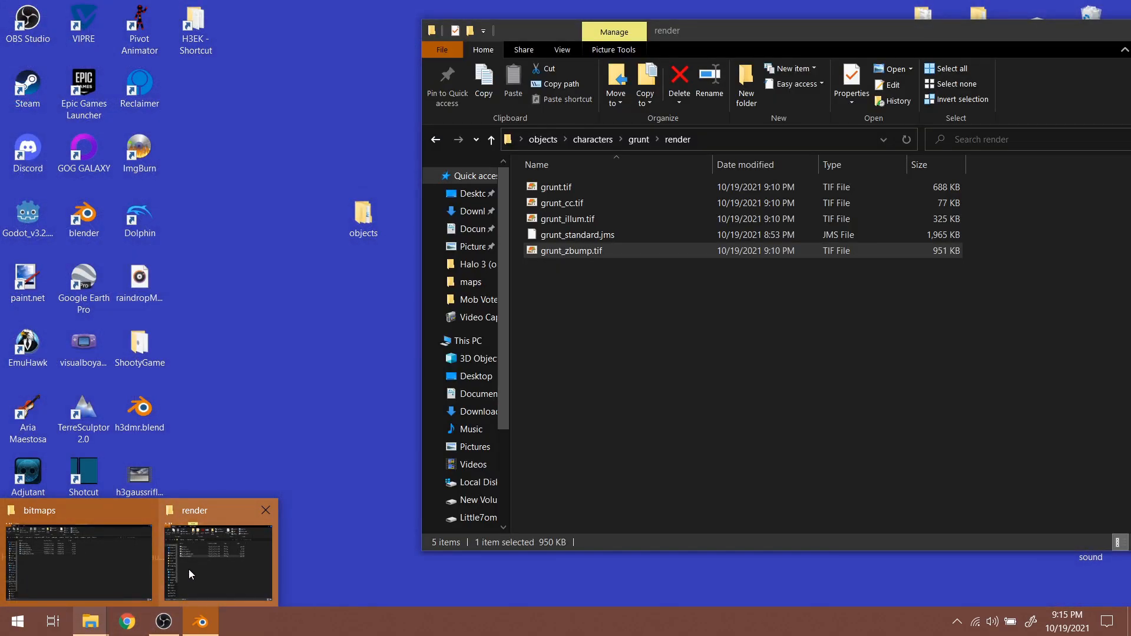
left_click(189, 569)
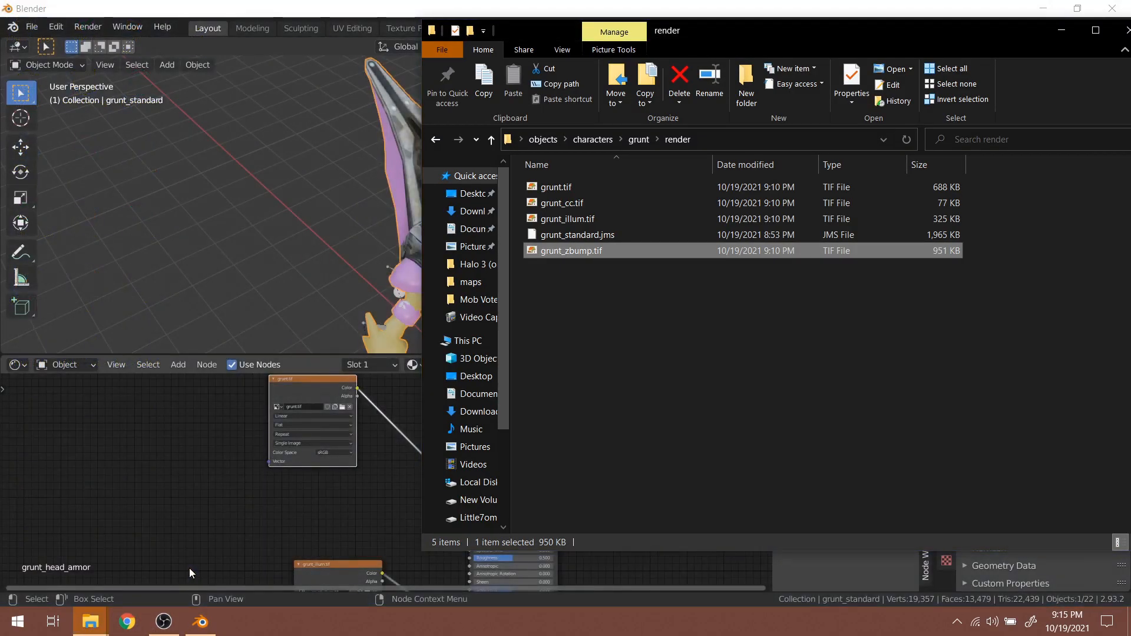
left_click(596, 206)
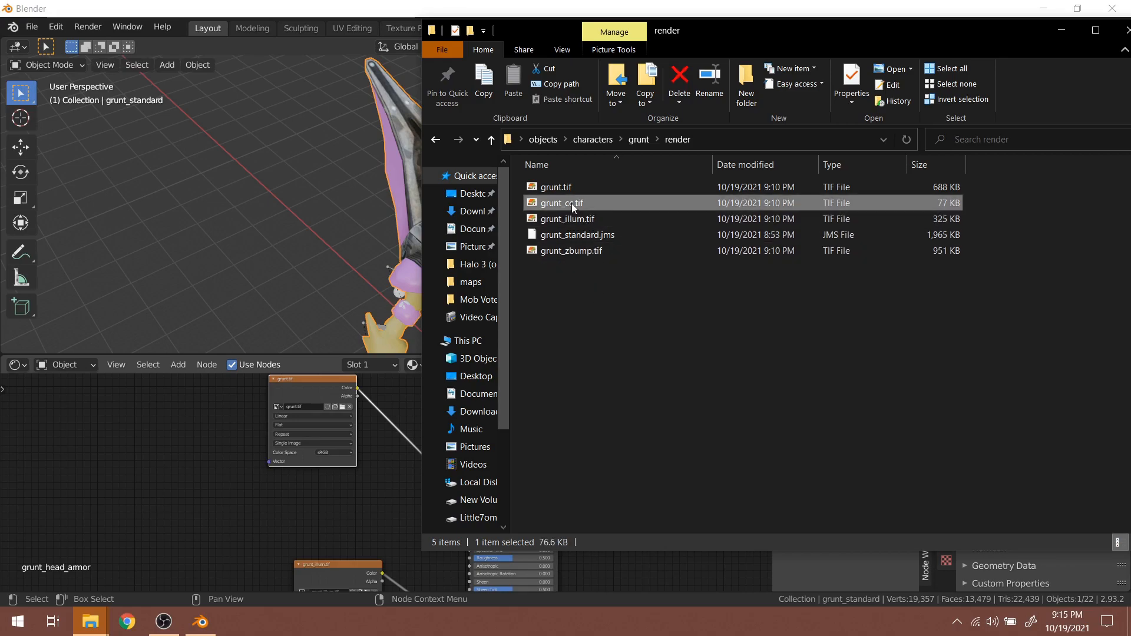
left_click_drag(579, 200, 274, 470)
Arrange the texture nodes so that grunt_cc.tif sits between grunt.tif and grunt_illum.tif
scroll(323, 511, "up", 1)
scroll(323, 511, "up", 1)
scroll(376, 466, "up", 3)
scroll(376, 467, "down", 4)
middle_click_drag(391, 494, 413, 545)
left_click_drag(341, 417, 306, 403)
middle_click_drag(349, 507, 361, 451)
scroll(362, 451, "up", 1)
left_click_drag(307, 469, 303, 457)
middle_click_drag(303, 458, 327, 527)
middle_click_drag(323, 394, 325, 301)
Insert a MixRGB node into the link between grunt.tif and the Principled BSDF's Base Color
left_click(178, 364)
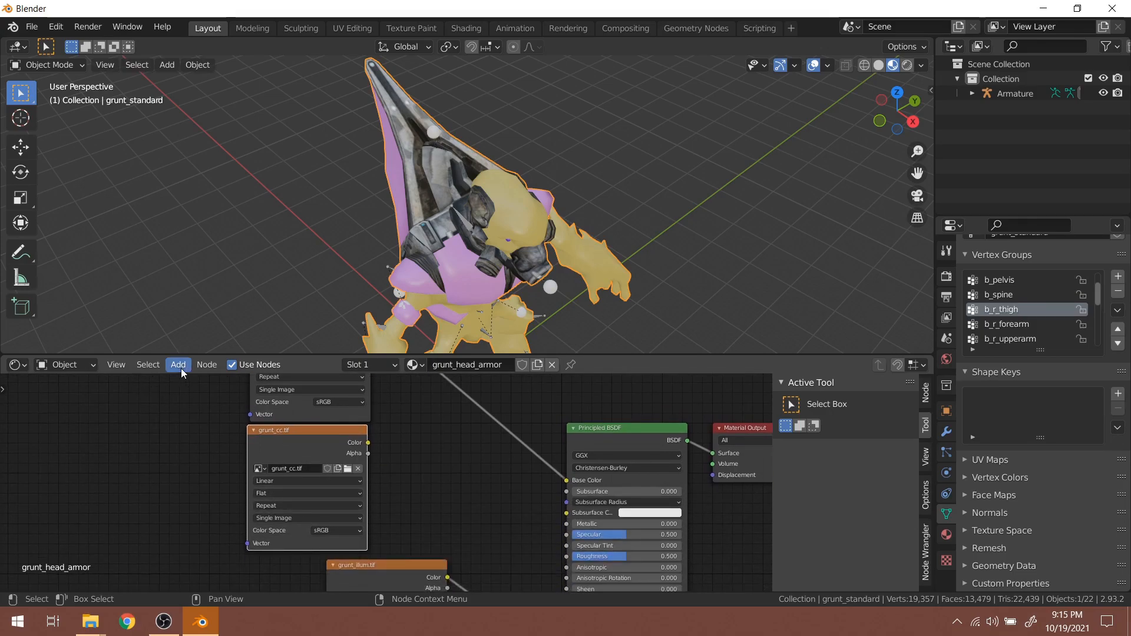
mouse_move(224, 464)
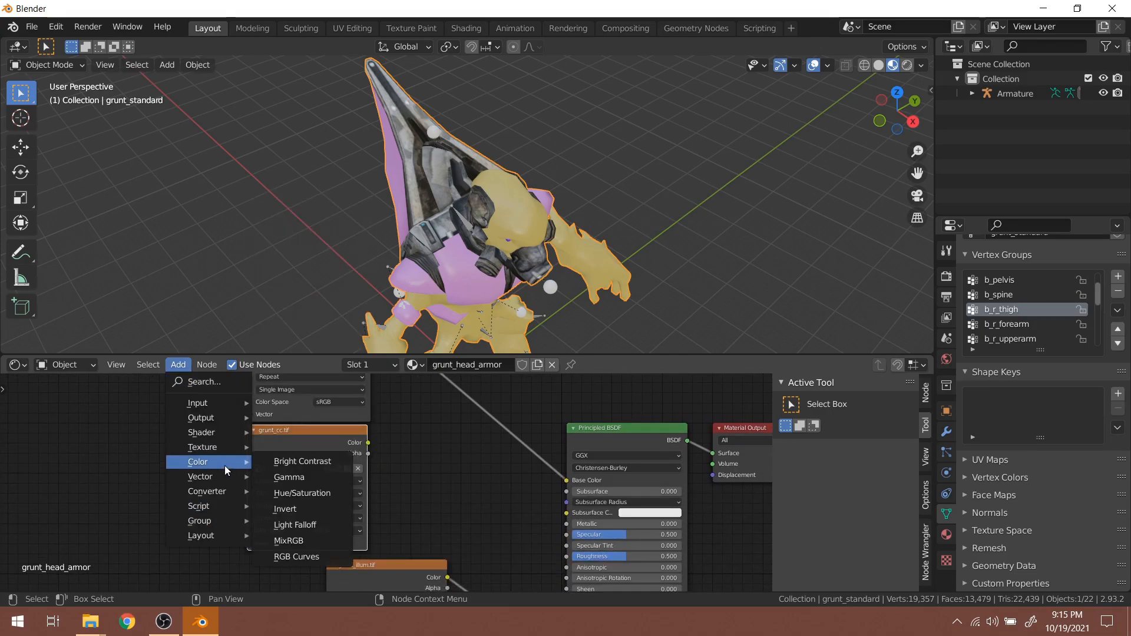
left_click(291, 540)
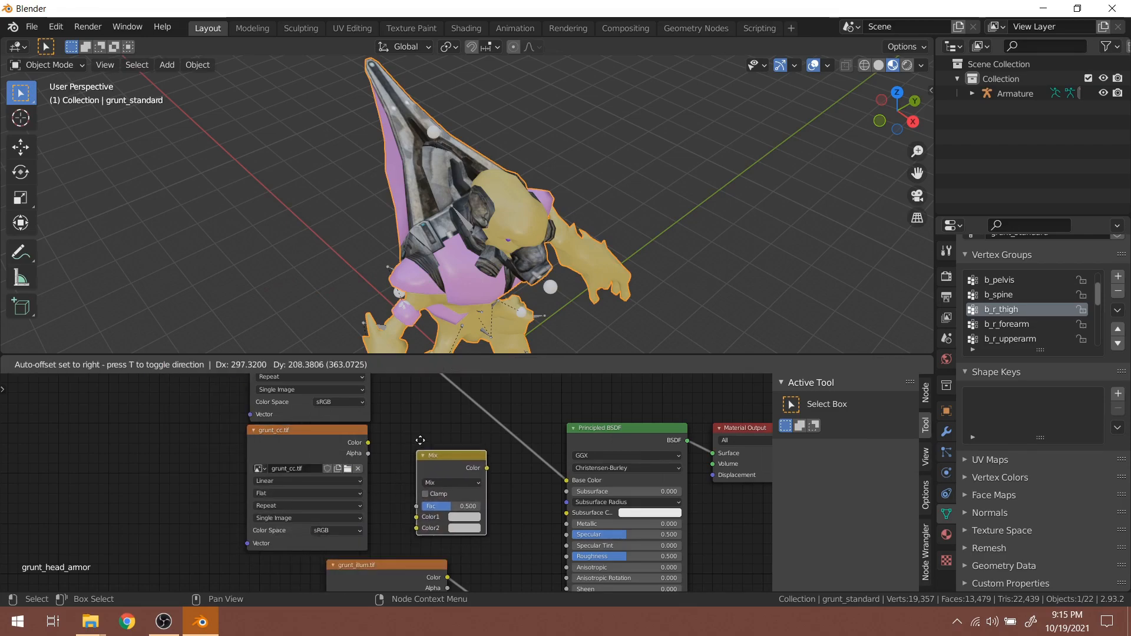
left_click(438, 371)
Connect the Color output of grunt_cc.tif to the Mix node's Color2 input
scroll(353, 495, "up", 3)
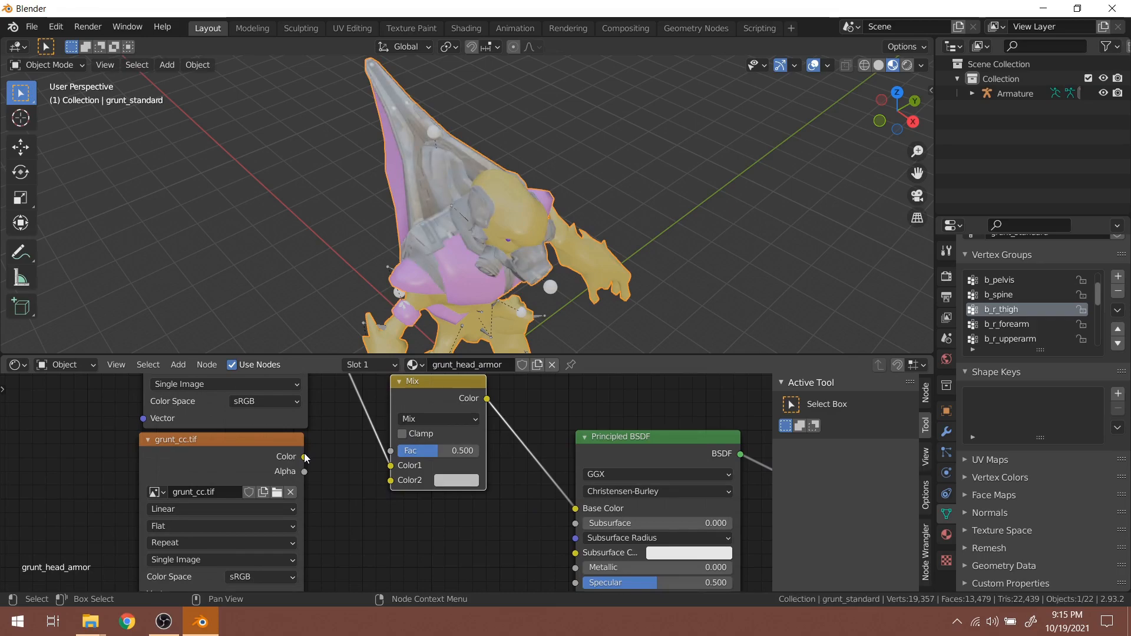
middle_click_drag(363, 470, 415, 518)
left_click_drag(334, 483, 423, 507)
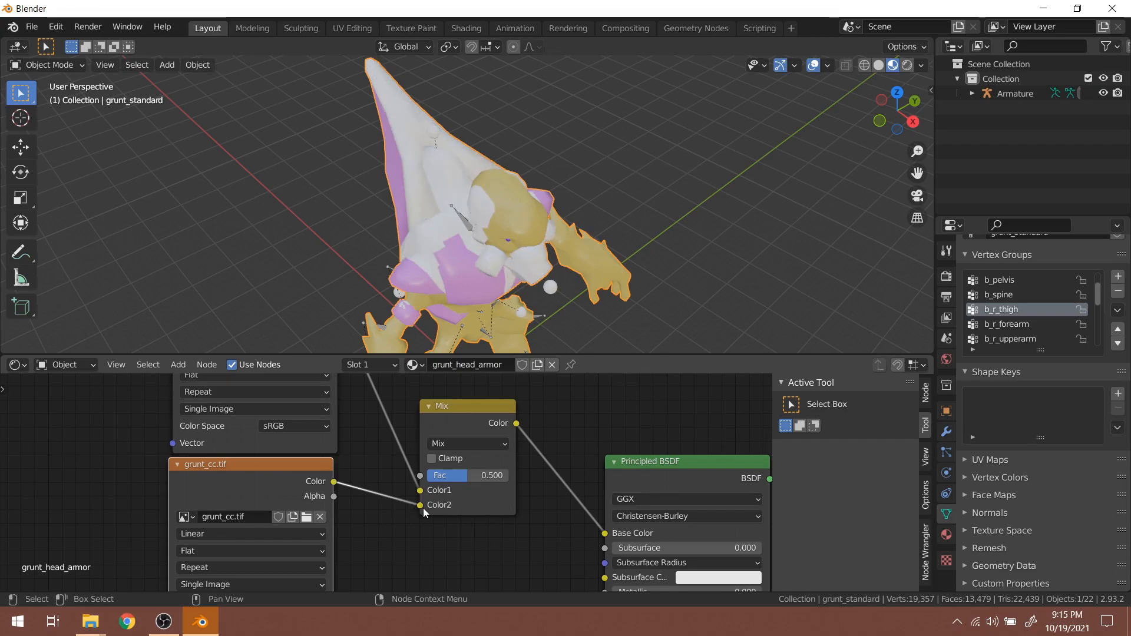
Examine the head armor from the front and side to judge the effect of the mixed color texture
scroll(465, 330, "up", 5)
scroll(471, 319, "down", 2)
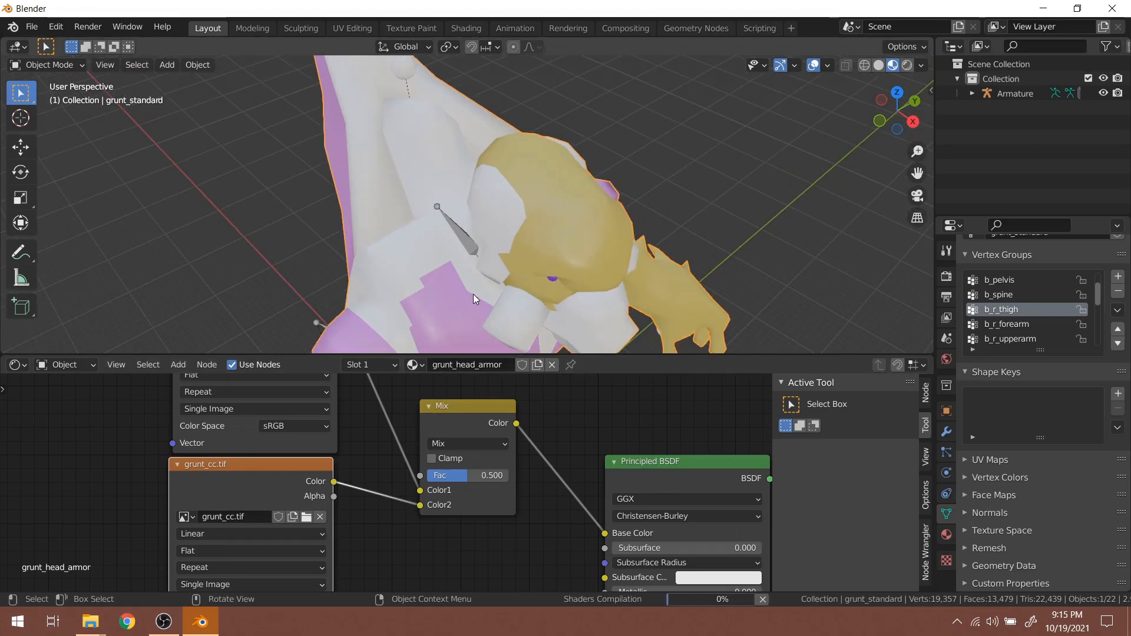
middle_click_drag(468, 250, 425, 257)
scroll(425, 256, "down", 8)
scroll(365, 483, "down", 5)
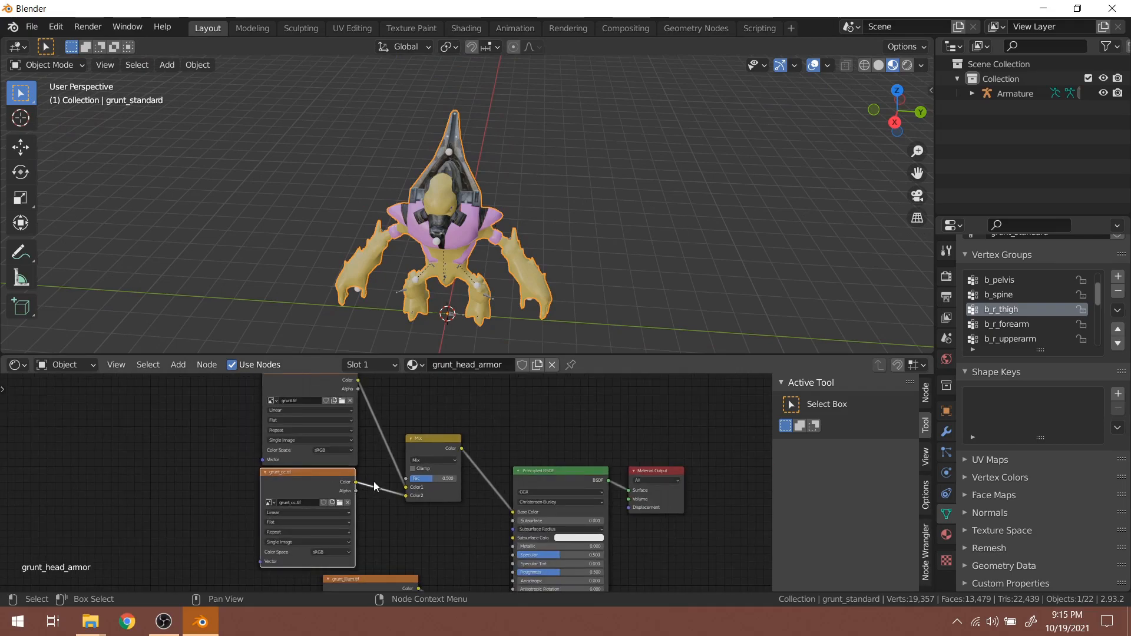
middle_click_drag(475, 183, 543, 213)
scroll(543, 213, "up", 4)
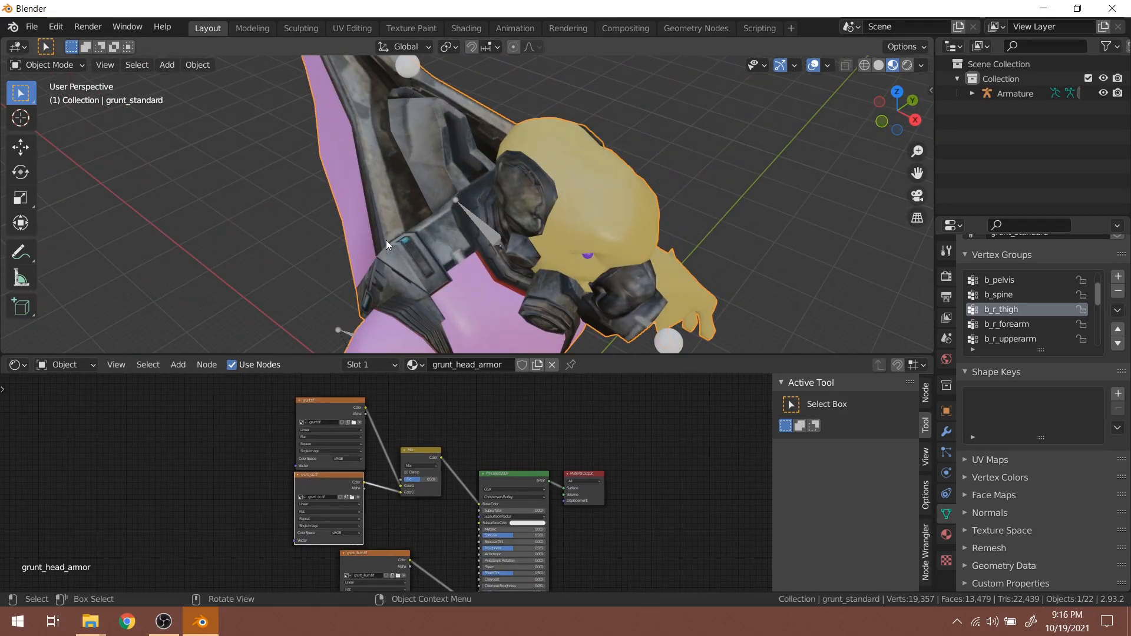
scroll(461, 302, "down", 3)
scroll(1020, 312, "up", 2)
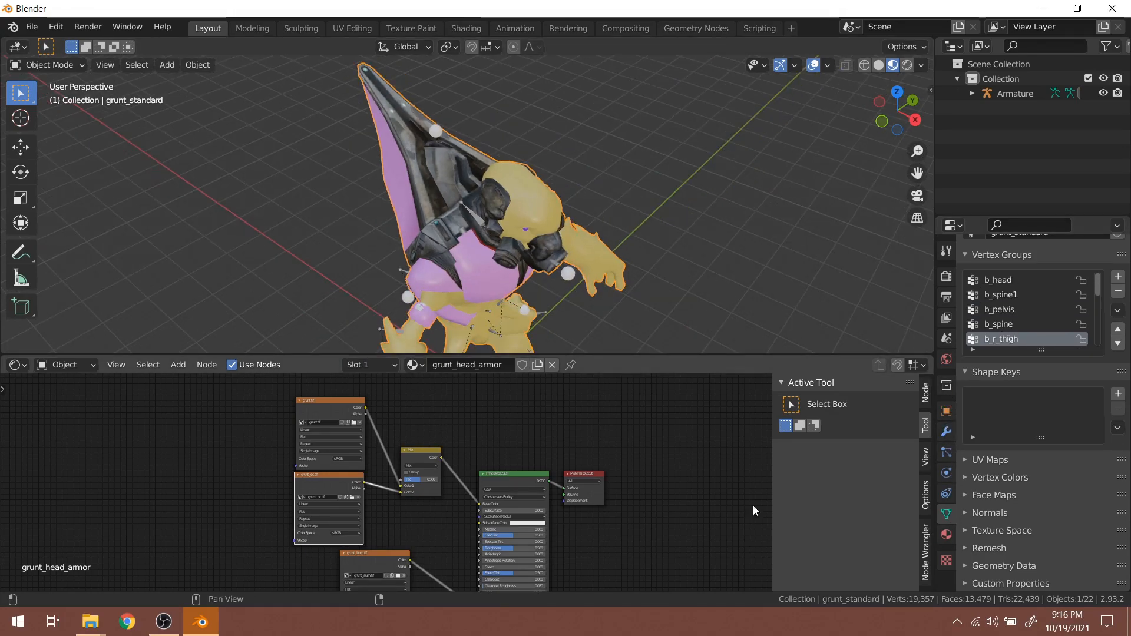
Show the model's material list and copy all of grunt_head_armor's nodes except the Material Output
scroll(586, 487, "down", 1)
middle_click_drag(587, 487, 587, 407)
middle_click_drag(429, 466, 460, 486)
scroll(451, 521, "up", 4)
scroll(456, 519, "down", 7)
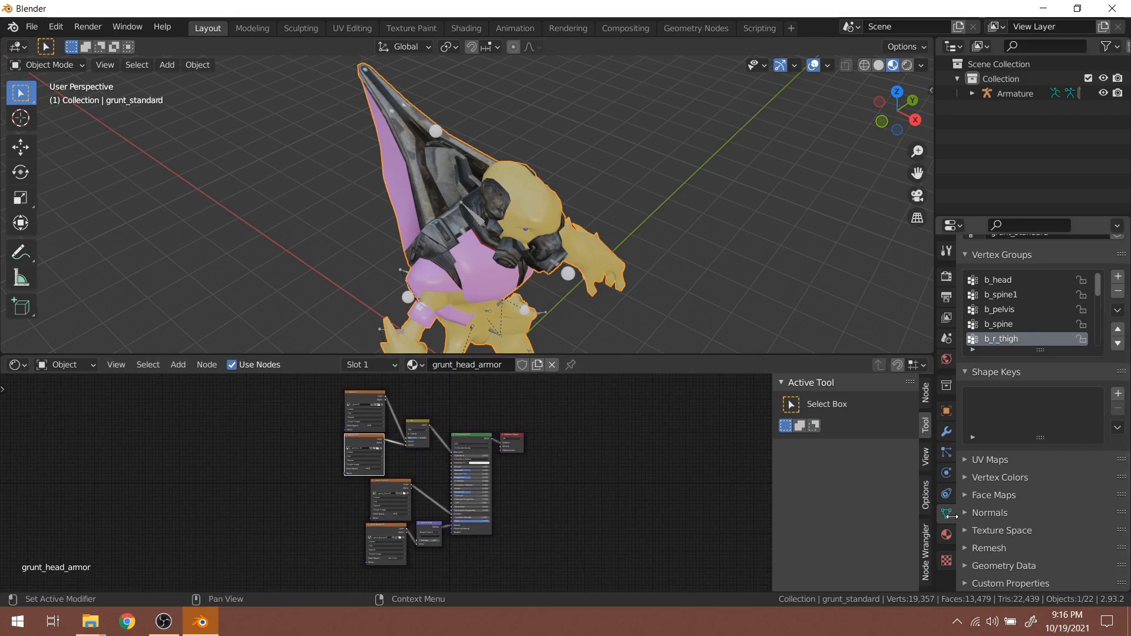
left_click(946, 535)
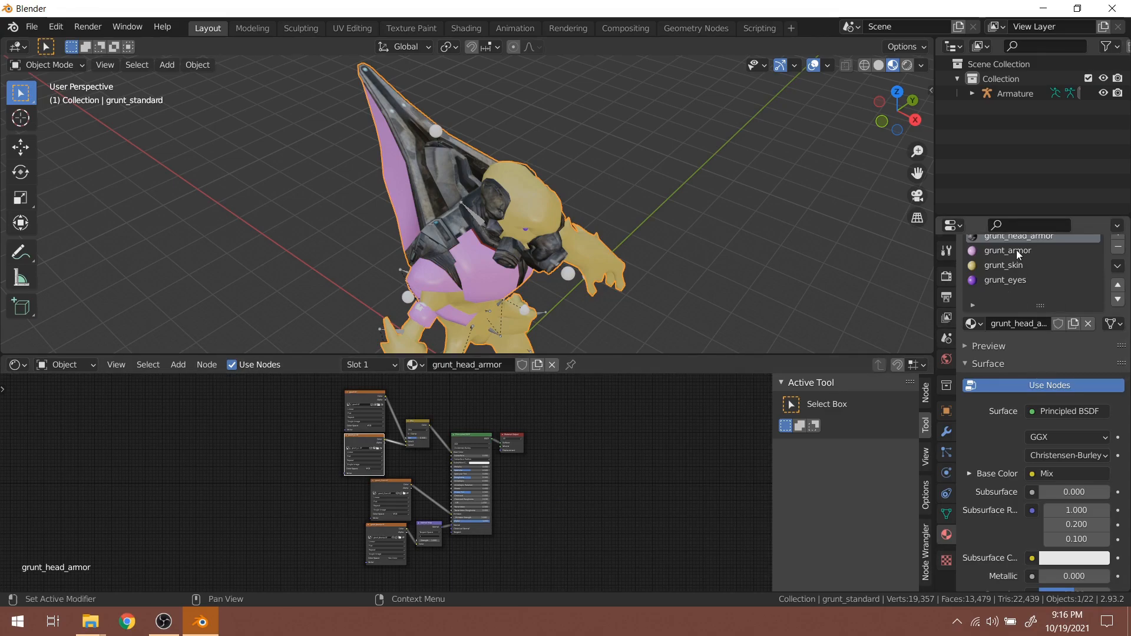
scroll(494, 504, "up", 1)
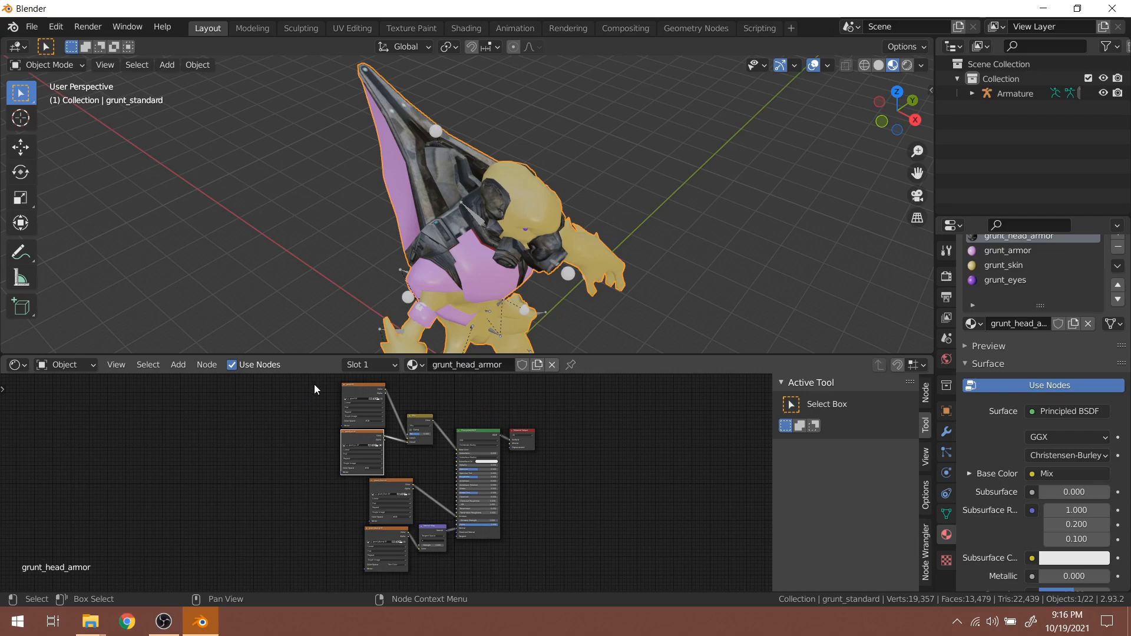
left_click_drag(321, 376, 501, 576)
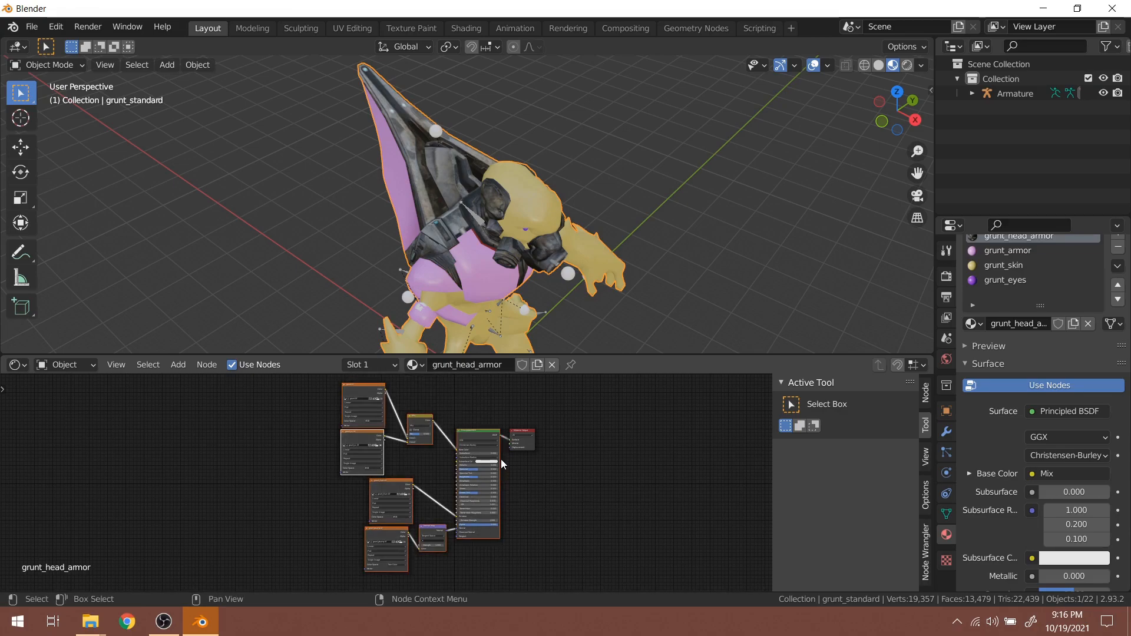
Enable nodes on the grunt_armor material and delete its default Principled BSDF node
left_click(1003, 250)
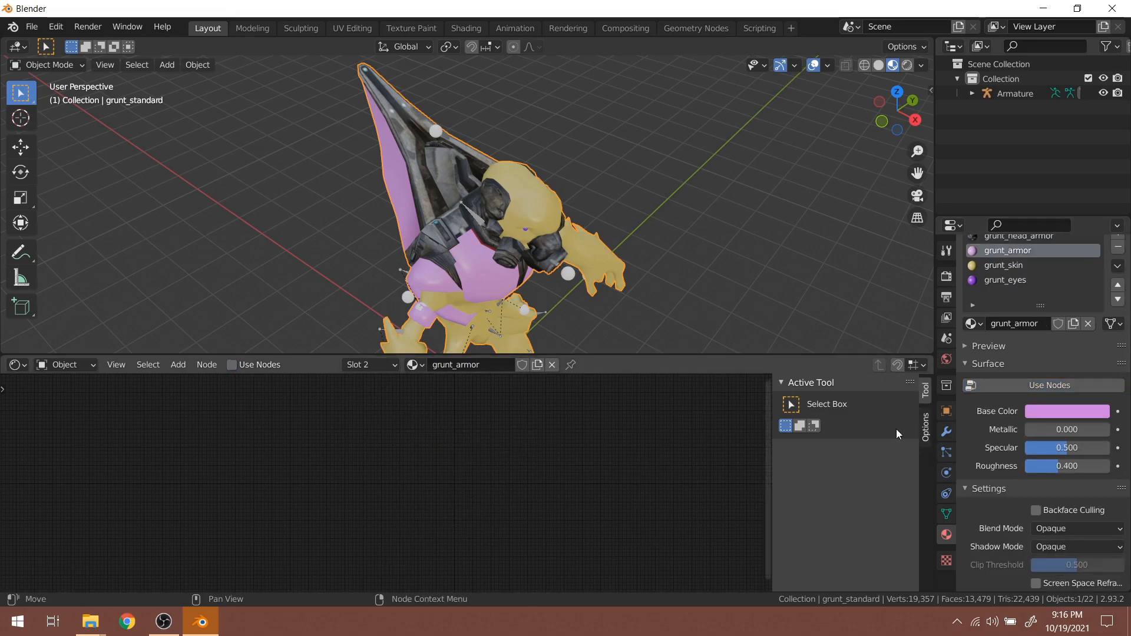
left_click(1047, 388)
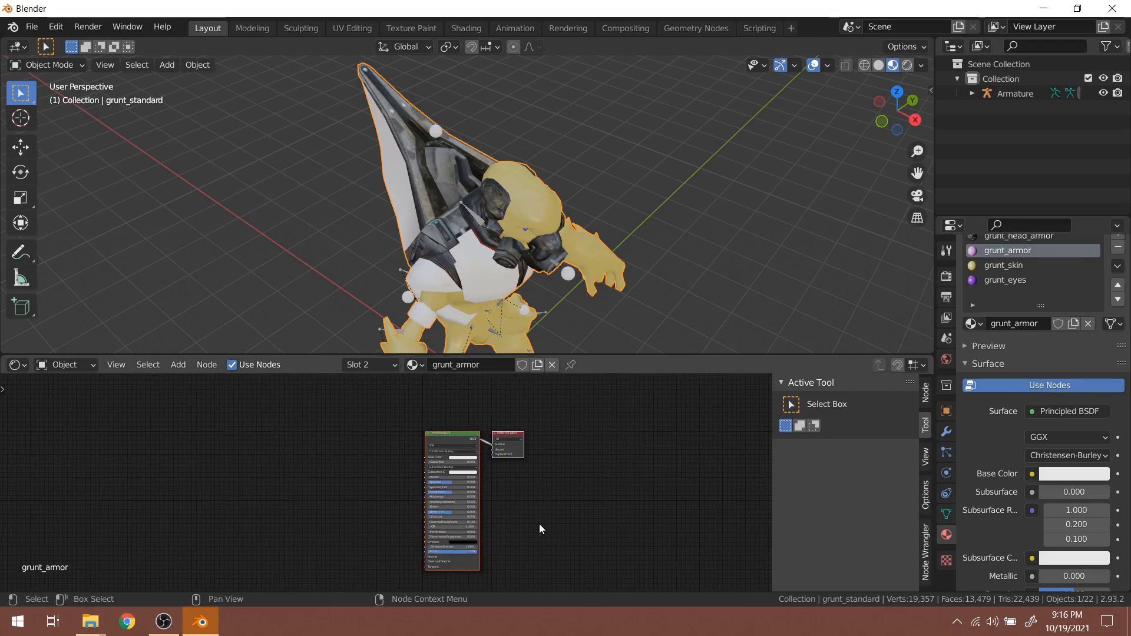
scroll(539, 524, "up", 2)
left_click_drag(469, 422, 450, 419)
key("x")
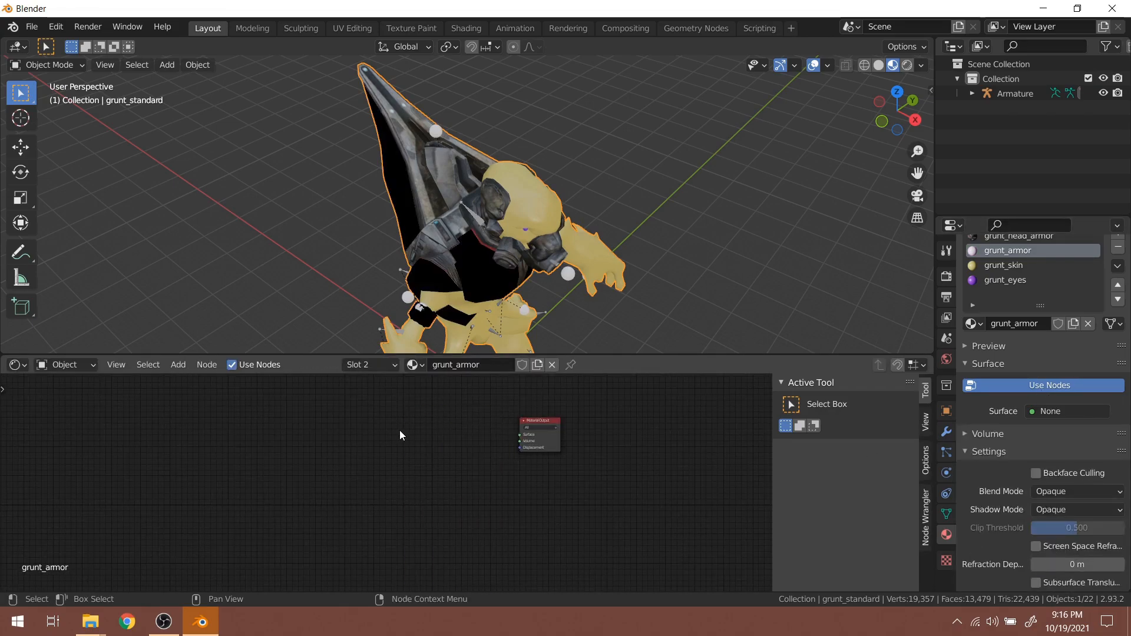
Paste the copied nodes into grunt_armor and connect the Principled BSDF output to the Material Output's Surface
key("ctrl+v")
scroll(474, 447, "up", 3)
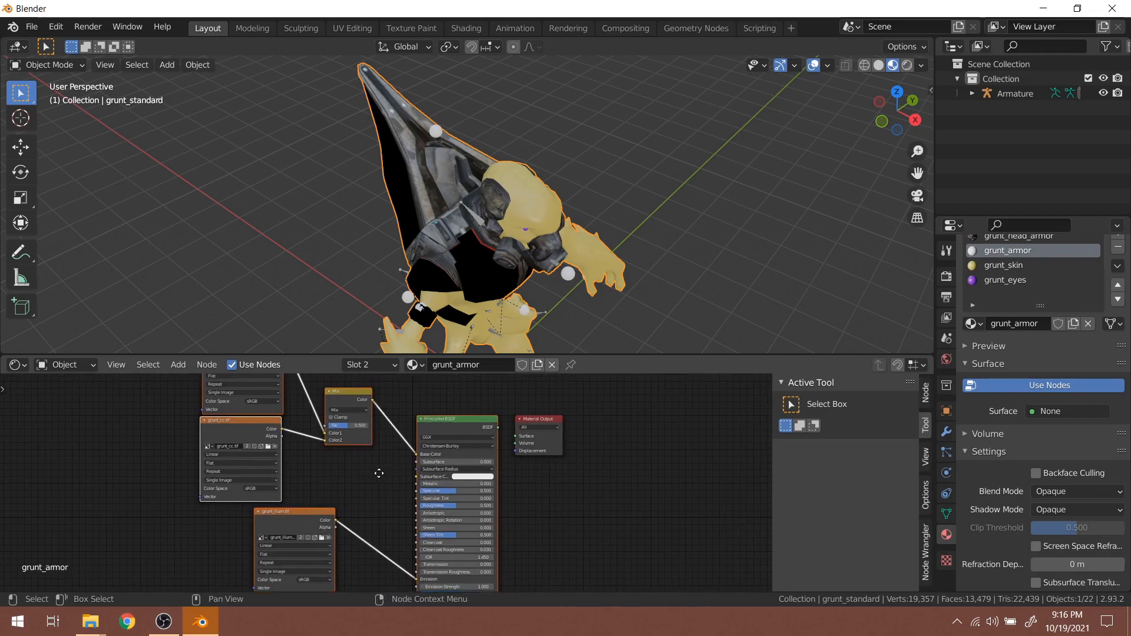
left_click_drag(459, 423, 487, 434)
Examine the textured armor from the front along with the pasted Mix node
middle_click_drag(612, 176, 508, 245)
scroll(508, 245, "up", 5)
middle_click_drag(271, 476, 305, 529)
scroll(401, 222, "down", 5)
middle_click_drag(401, 223, 352, 216)
scroll(315, 500, "up", 1)
middle_click_drag(316, 500, 379, 511)
scroll(380, 509, "up", 4)
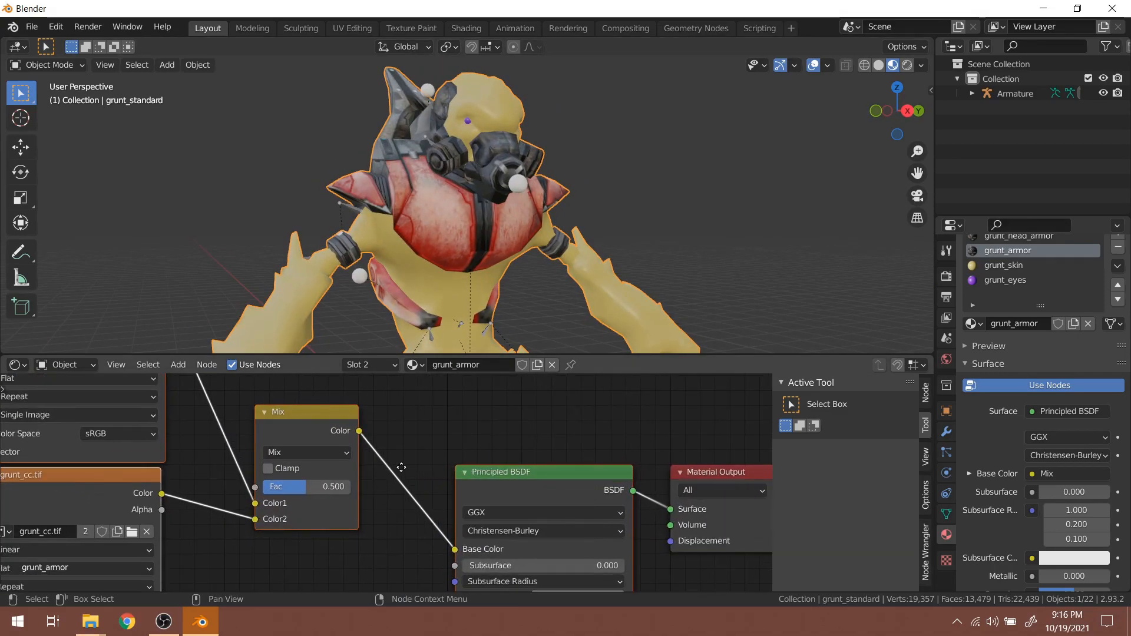
Try a Mix node factor of 1.000 and inspect the armor's color from the side
middle_click_drag(372, 470, 407, 453)
left_click_drag(333, 468, 386, 467)
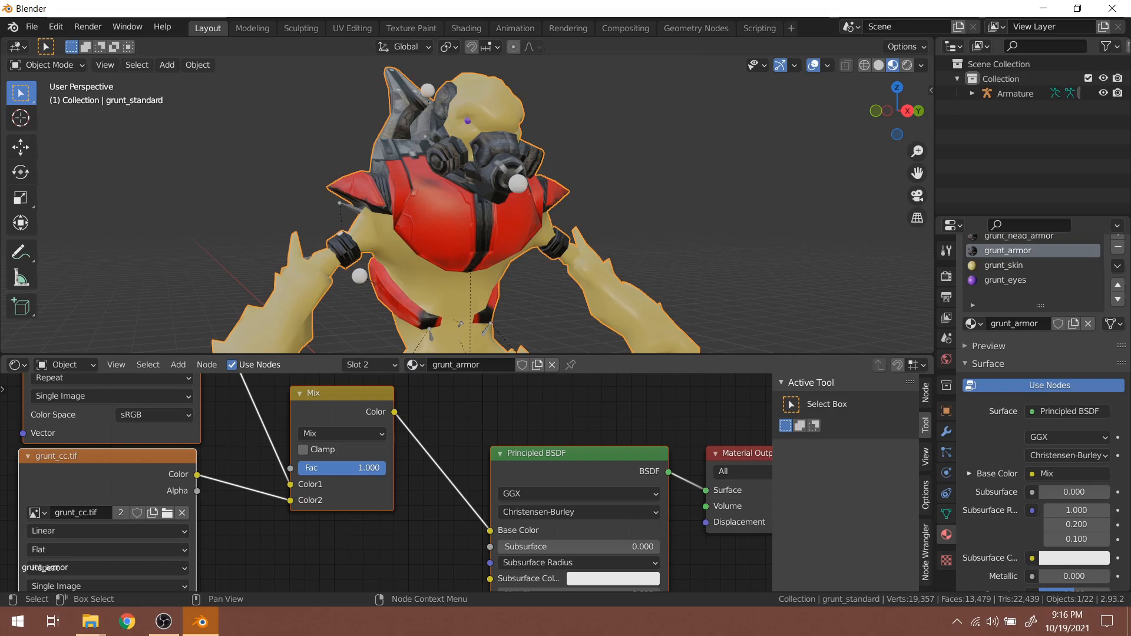
middle_click_drag(390, 282, 542, 289)
scroll(539, 288, "up", 6)
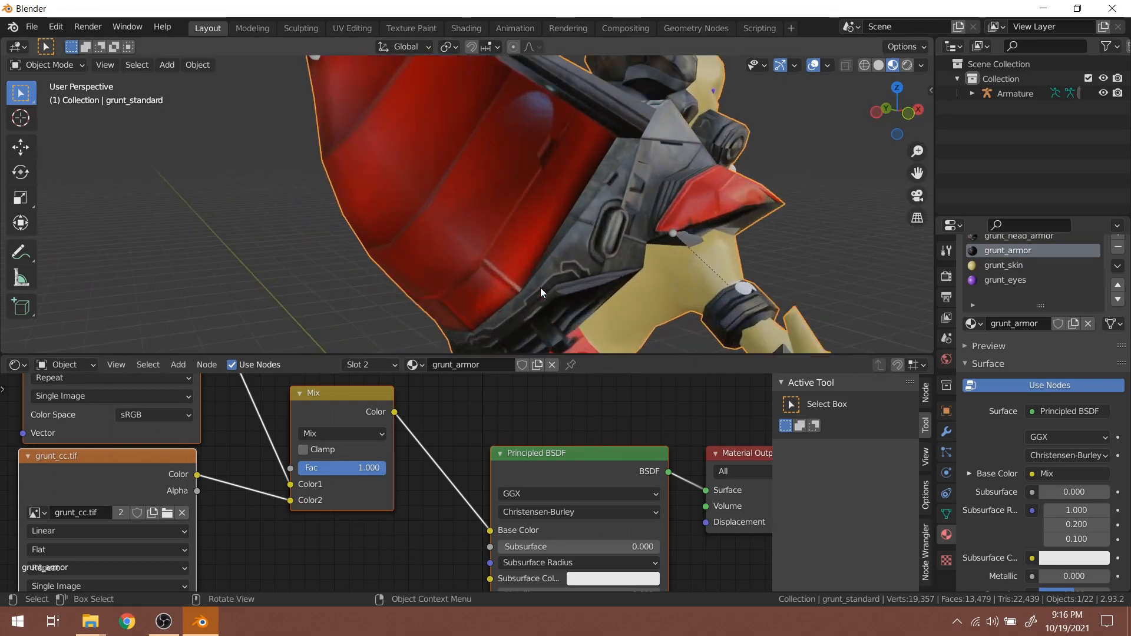
scroll(530, 277, "down", 6)
Lower the armor's mix factor to 0.487 and try the Add and Multiply blending modes on the Mix node
left_click_drag(360, 468, 348, 468)
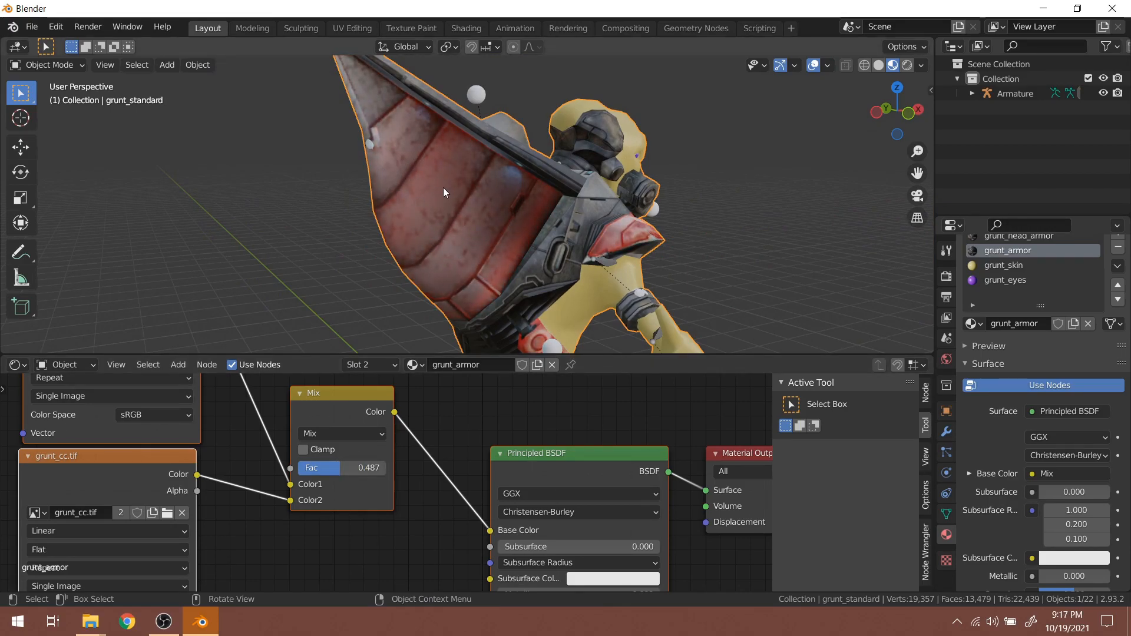
middle_click_drag(417, 501, 424, 524)
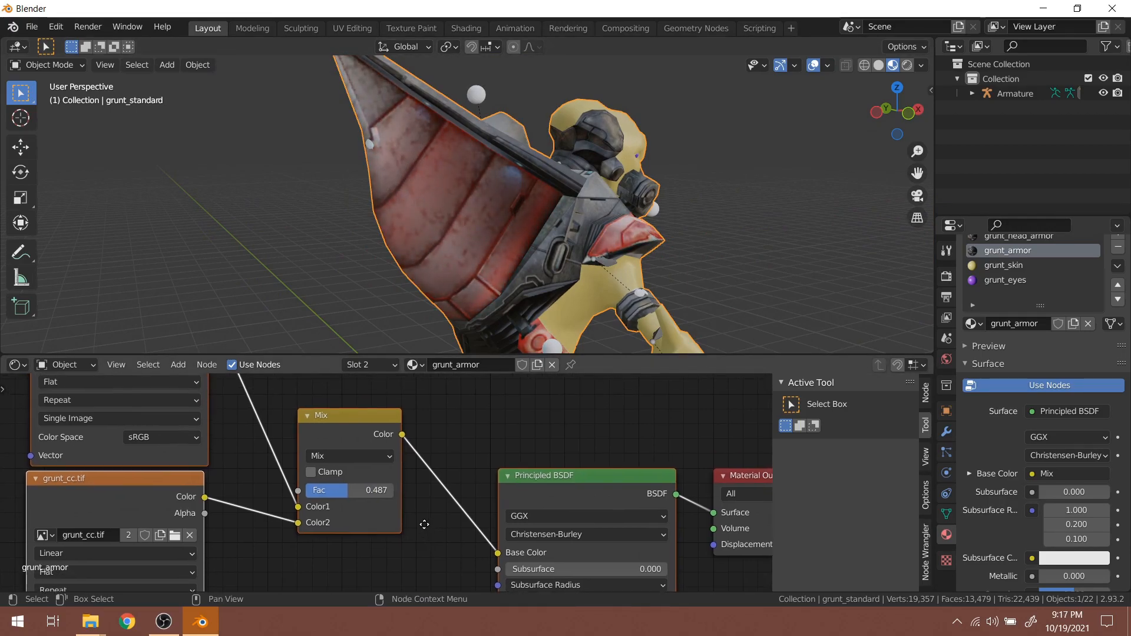
left_click(368, 458)
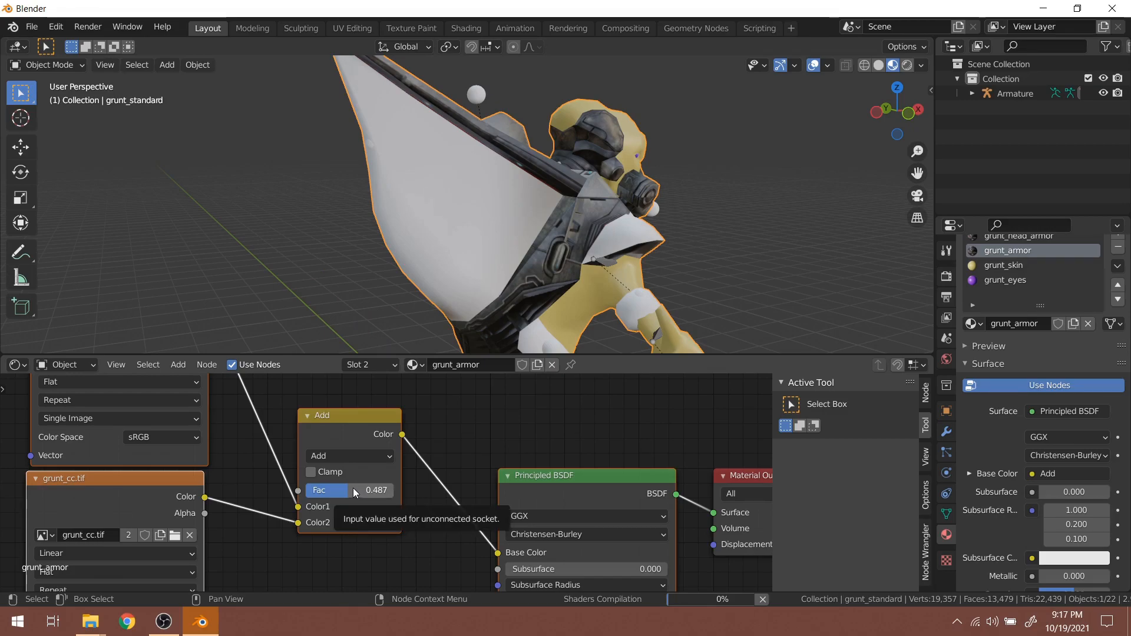
left_click(372, 454)
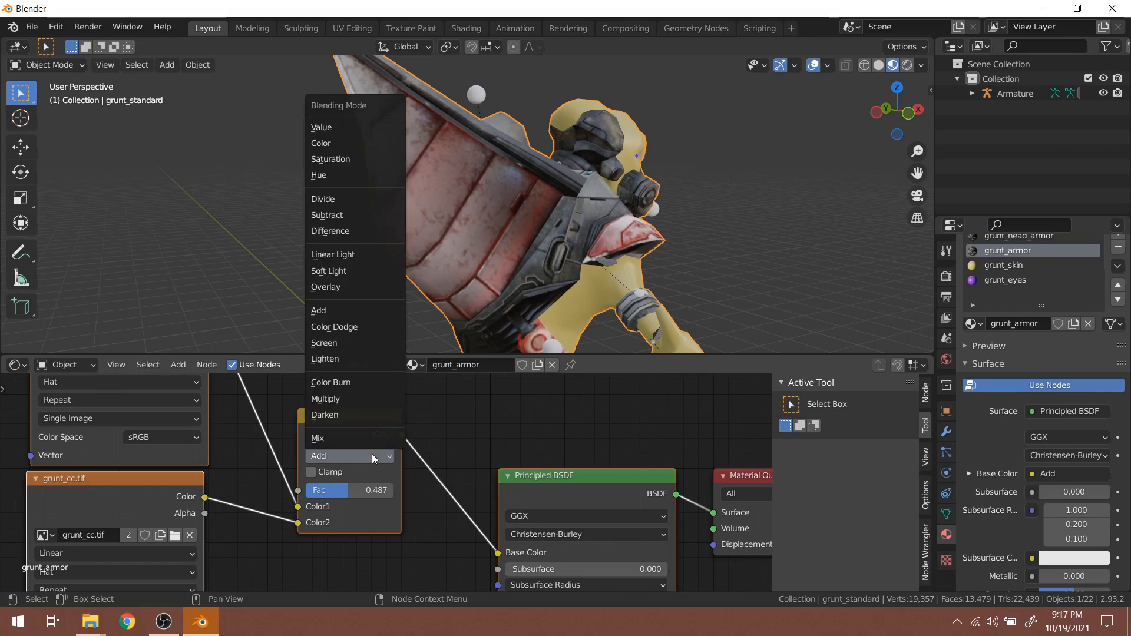
left_click(377, 395)
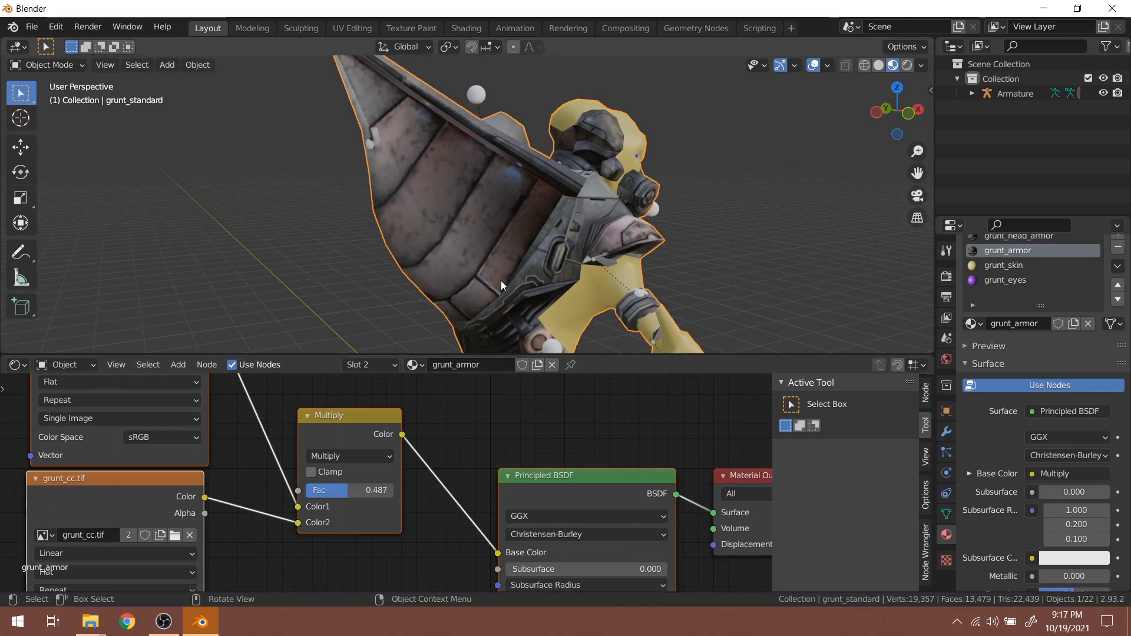
middle_click_drag(514, 291, 493, 342)
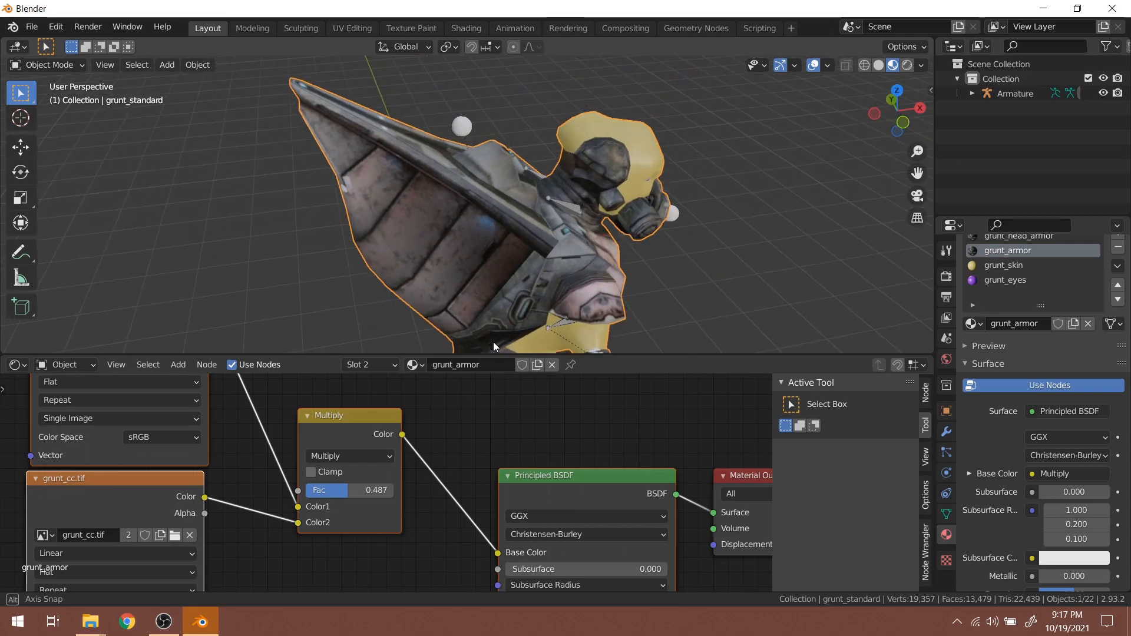
scroll(526, 262, "up", 4)
scroll(521, 267, "down", 3)
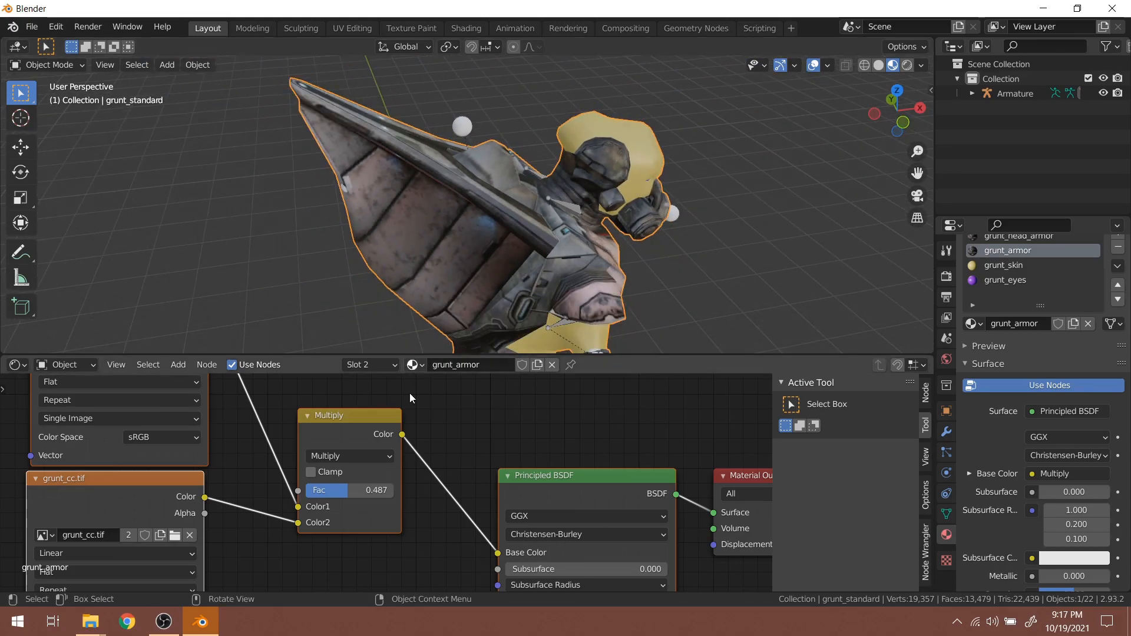
Set the grunt_armor mix node's blending mode to Add with a factor of 1.000
left_click(371, 458)
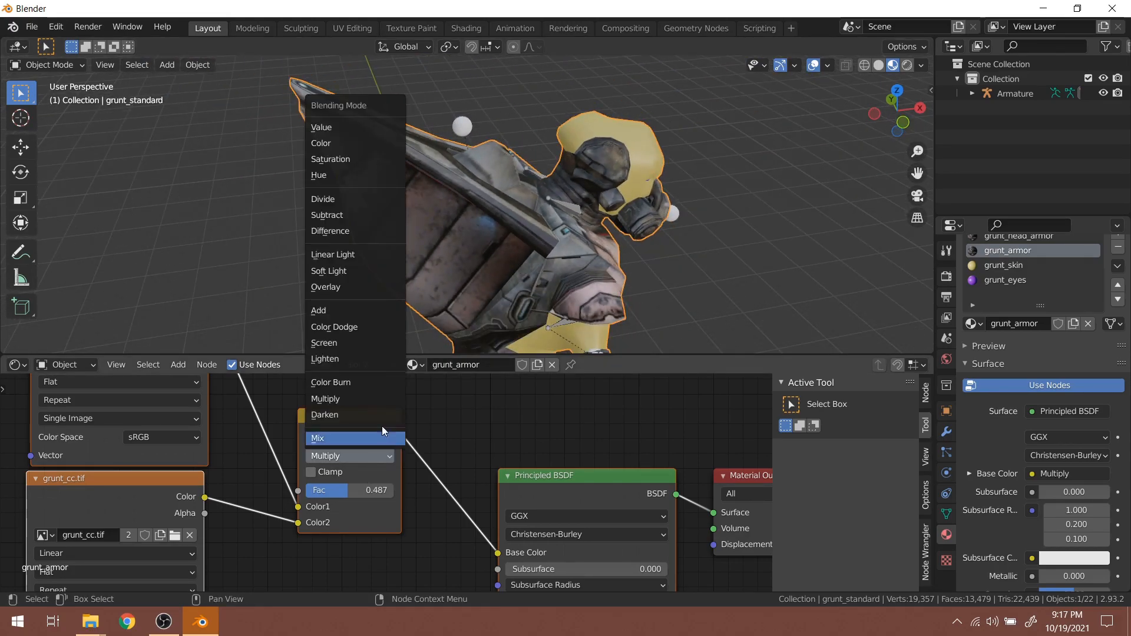
left_click(373, 313)
left_click_drag(353, 490, 360, 490)
middle_click_drag(507, 265, 356, 241)
scroll(356, 241, "down", 5)
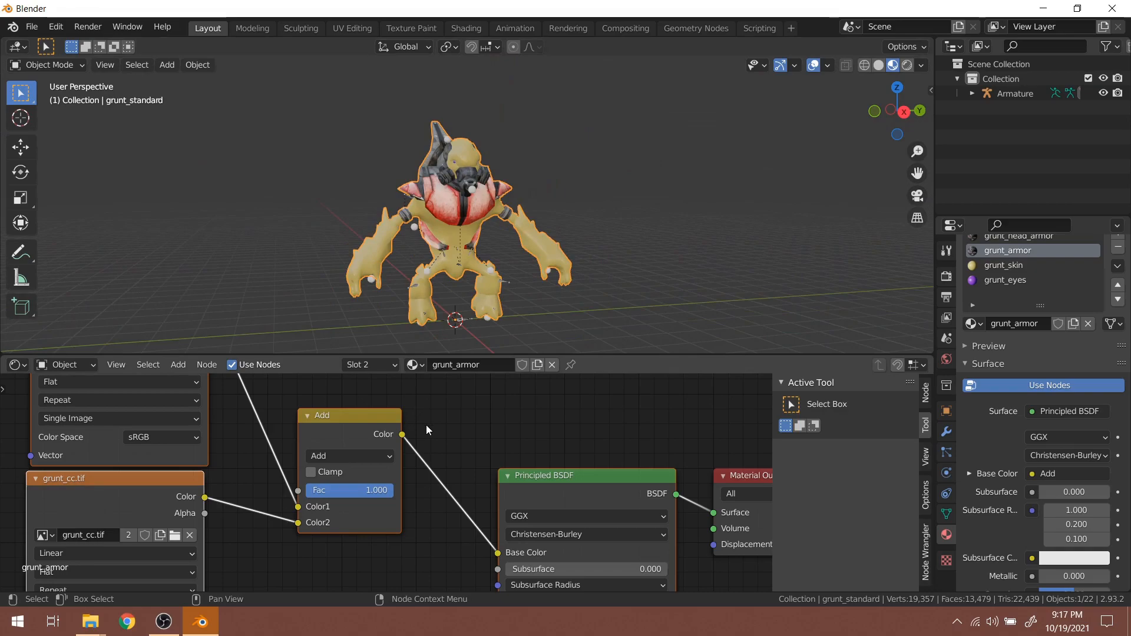
scroll(448, 433, "down", 2)
scroll(480, 434, "up", 2)
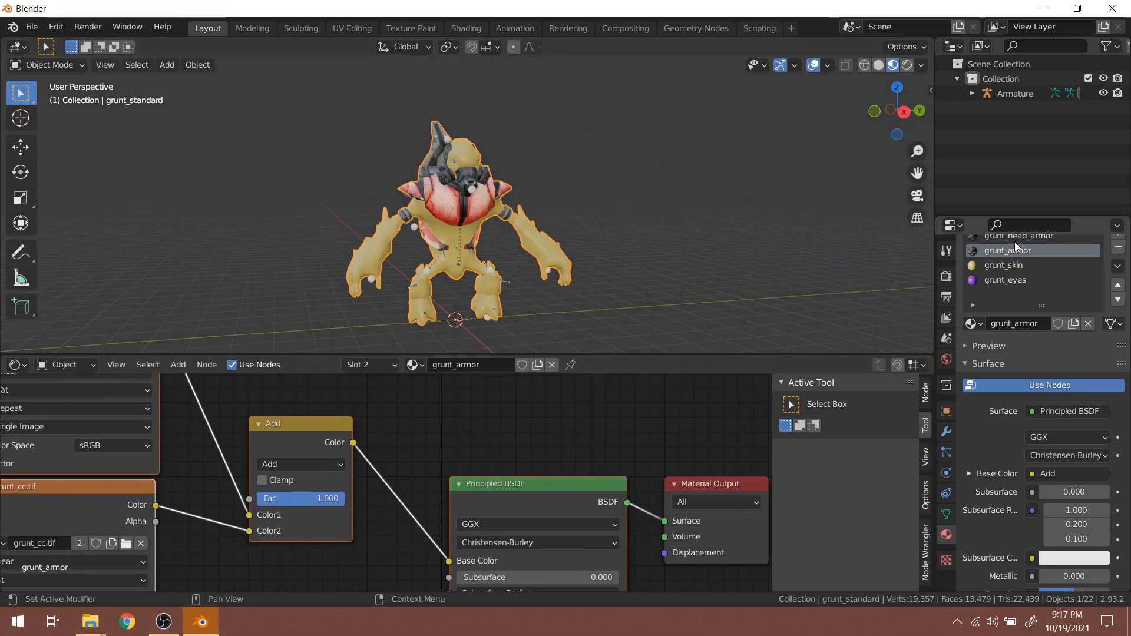
Switch to the grunt_head_armor material and set its Mix node to Add with a factor of 1.000
left_click(1017, 238)
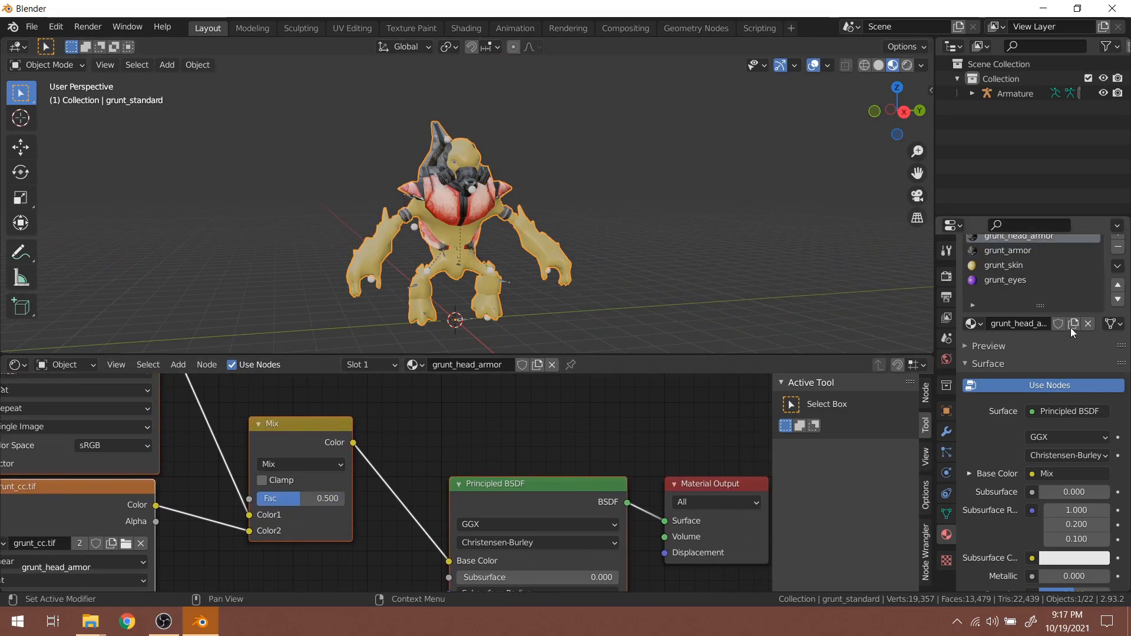
scroll(1005, 284, "up", 2)
left_click(318, 464)
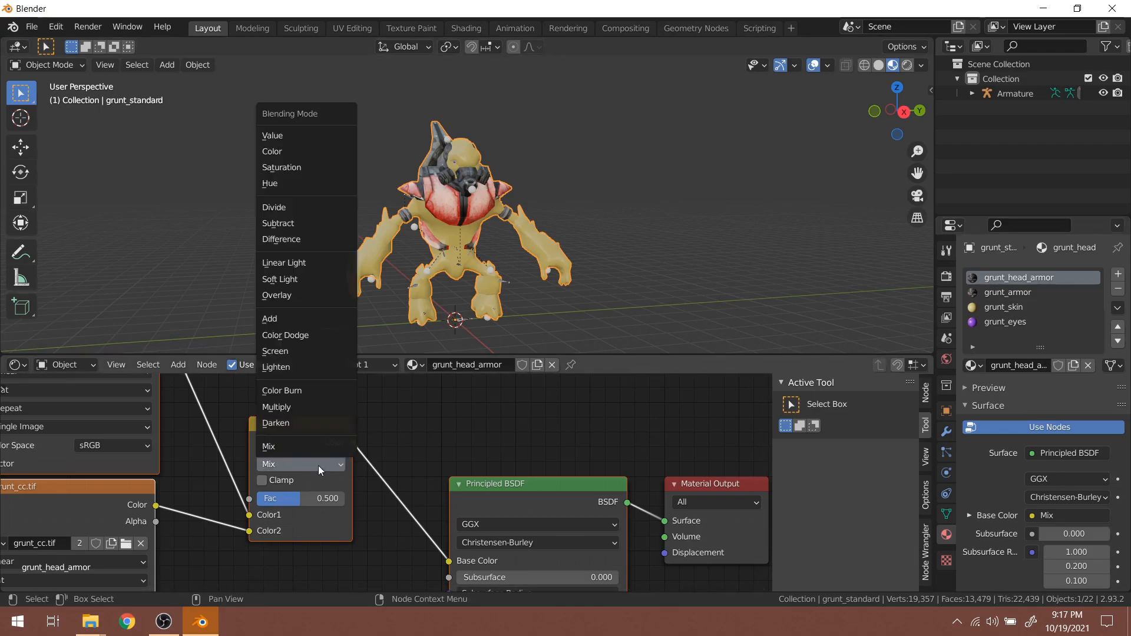
left_click(304, 324)
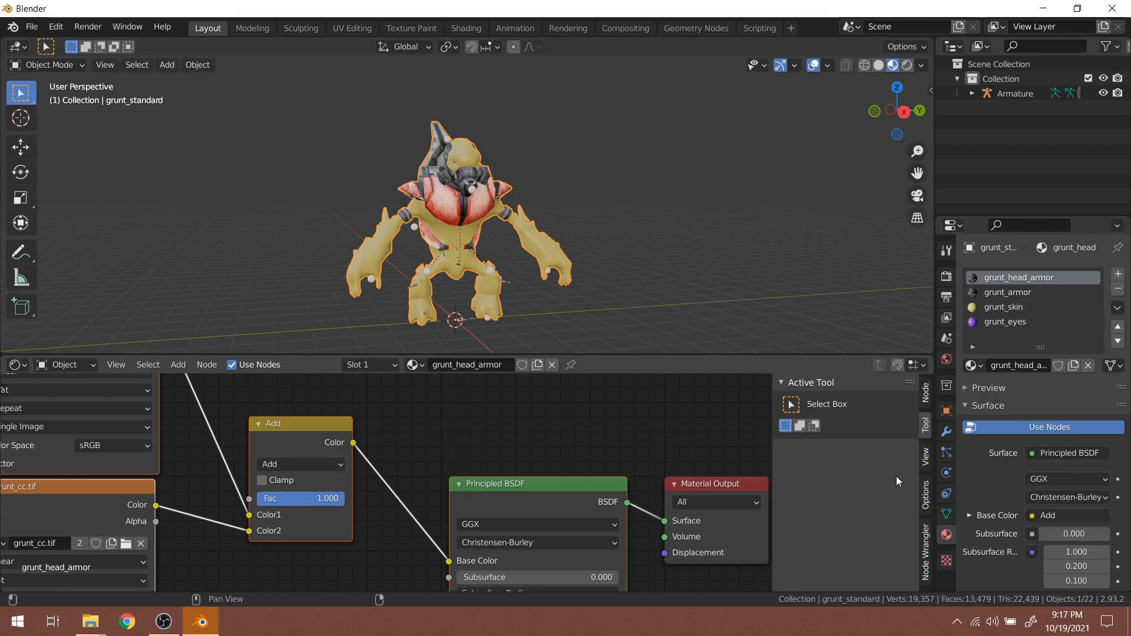
Select the texture, Add, bump and Principled BSDF nodes of the grunt_armor material and copy them
left_click(1008, 293)
scroll(542, 493, "down", 5)
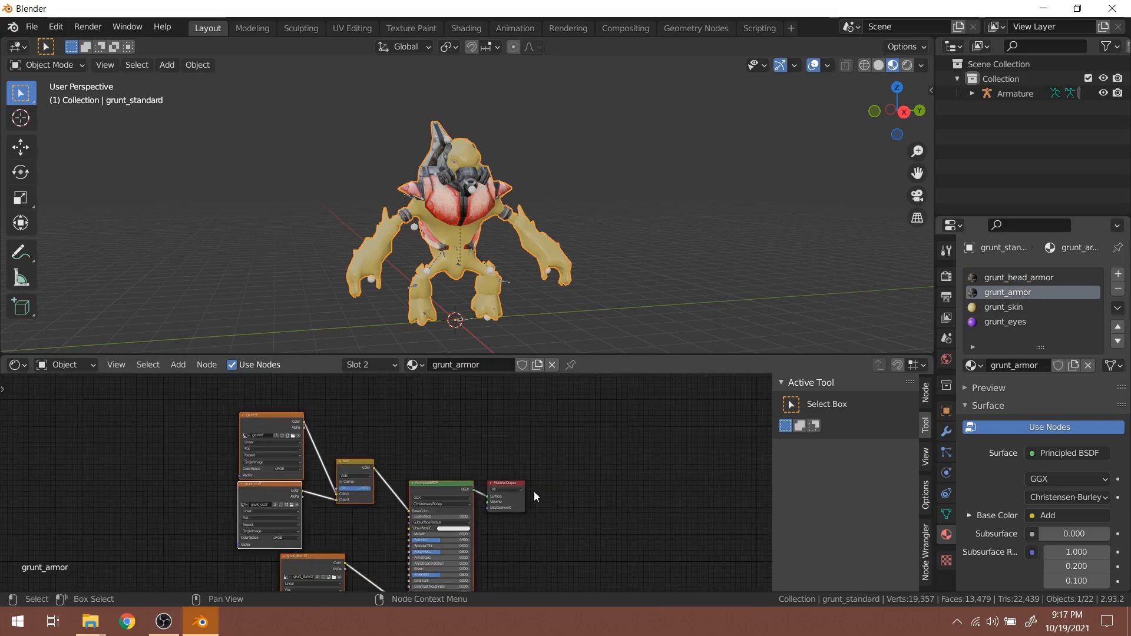
left_click(450, 437)
key("b")
left_click_drag(282, 380, 464, 583)
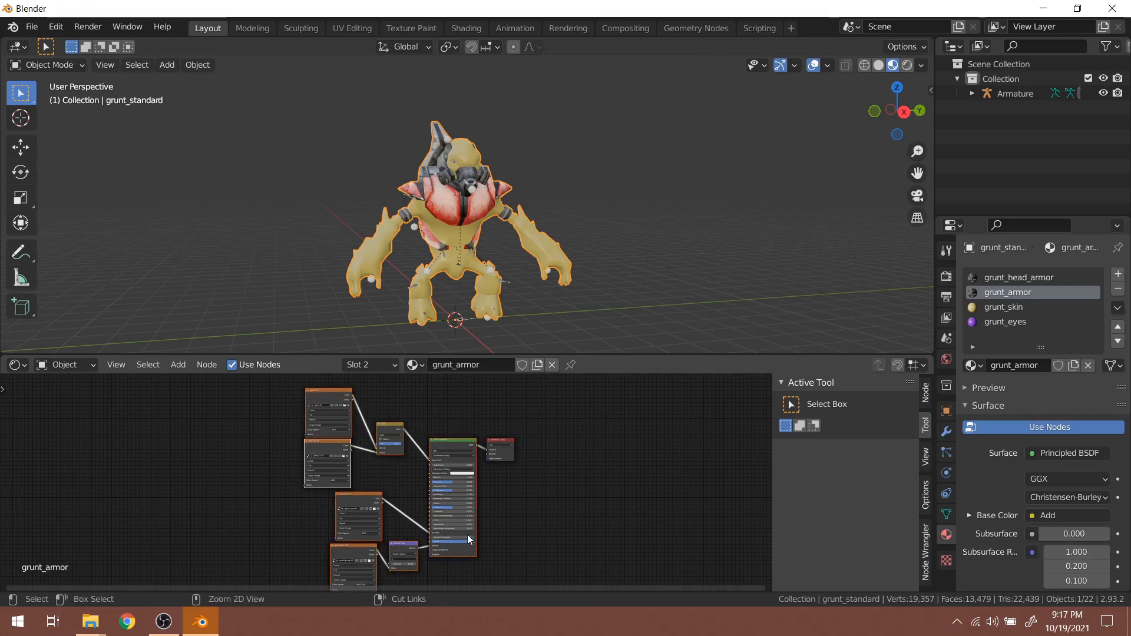
Enable nodes on the grunt_skin material and replace its default Principled BSDF with the copied node setup
left_click(1003, 307)
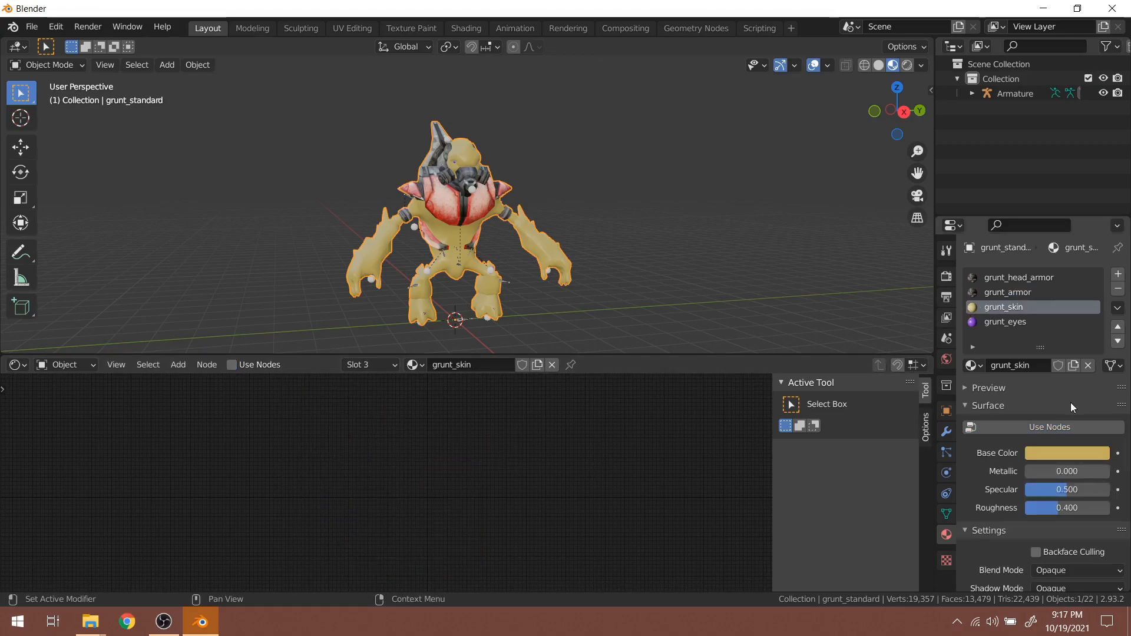
left_click(1069, 427)
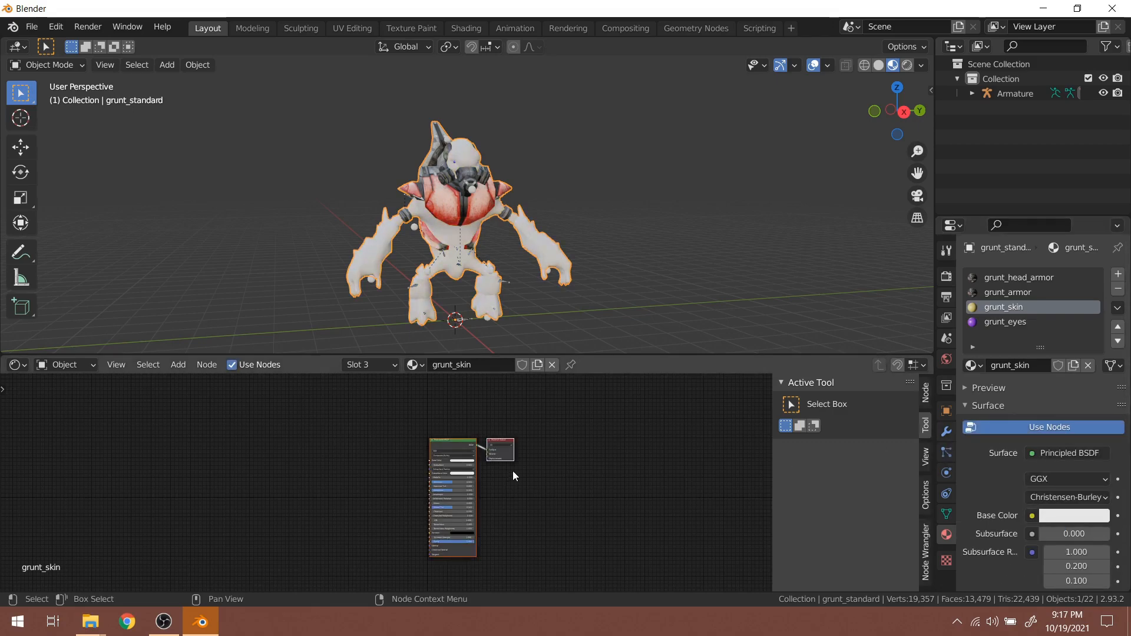
scroll(365, 491, "up", 1)
left_click(465, 430)
key("Delete")
key("ctrl+v")
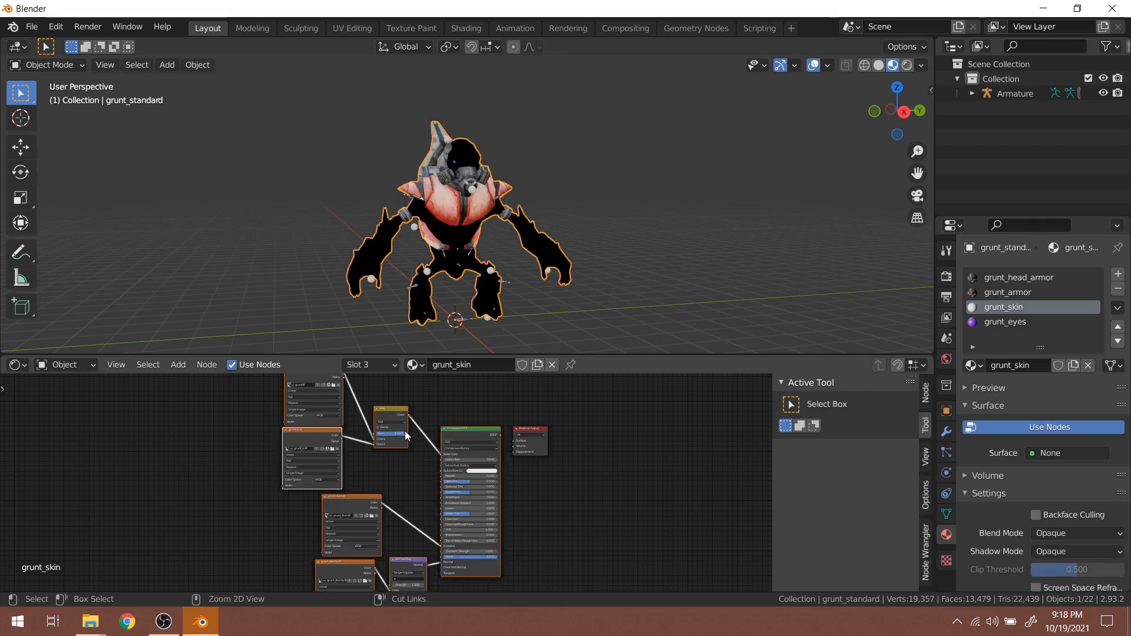
Connect the pasted Principled BSDF to the Material Output's Surface in grunt_skin and inspect the skin up close
middle_click_drag(549, 465, 429, 466)
scroll(400, 447, "up", 1)
left_click_drag(449, 426, 471, 440)
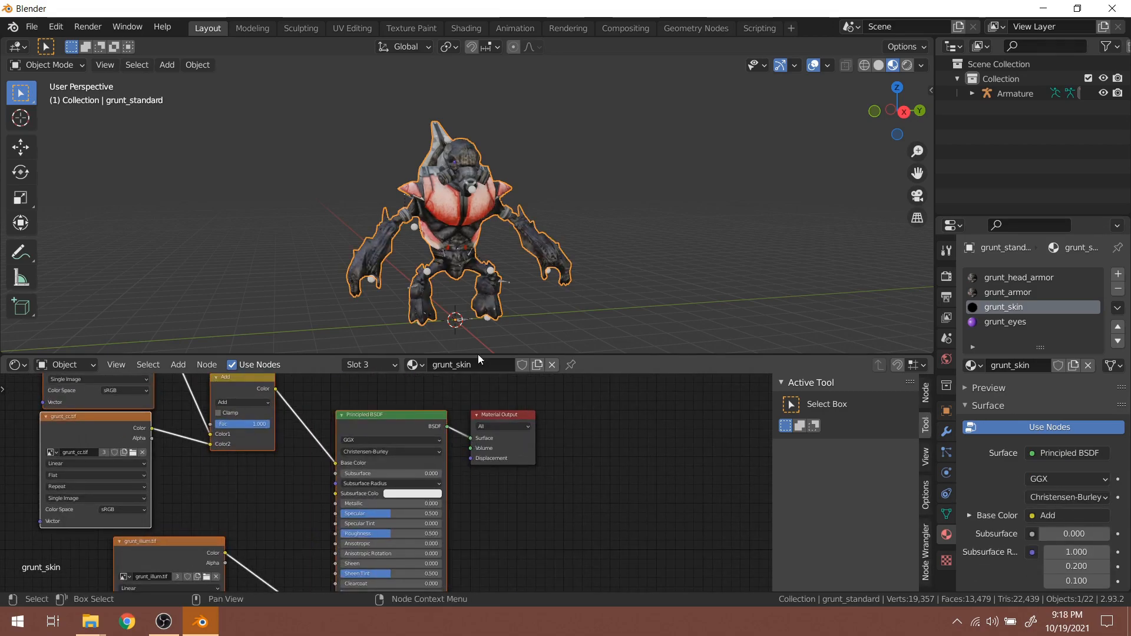
scroll(497, 235, "up", 5)
middle_click_drag(497, 236, 459, 241)
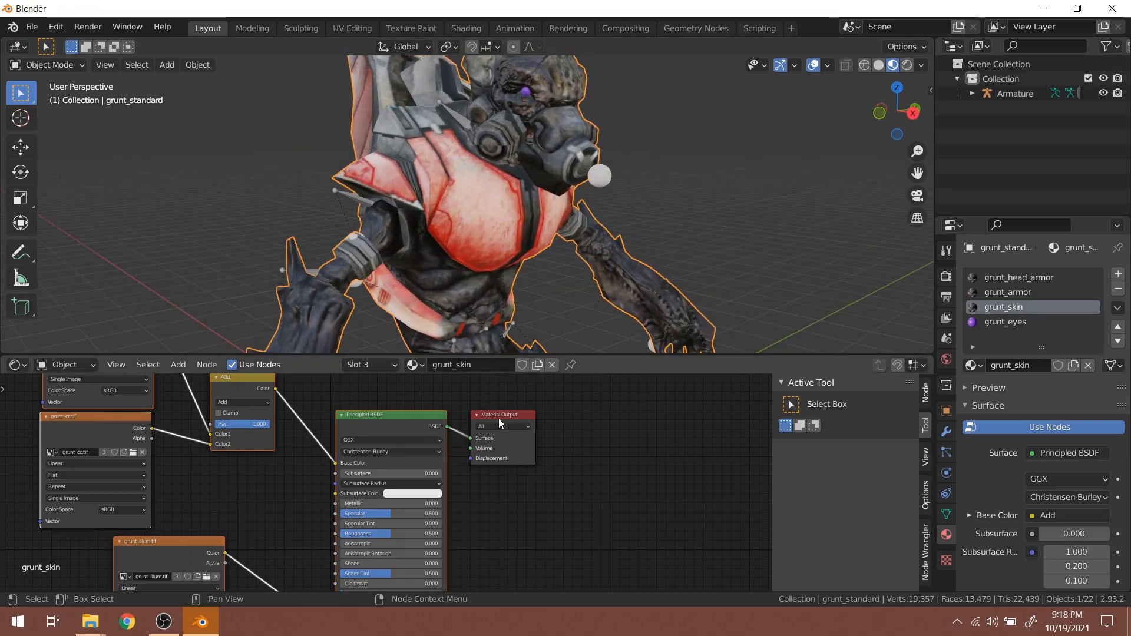
scroll(500, 419, "down", 4)
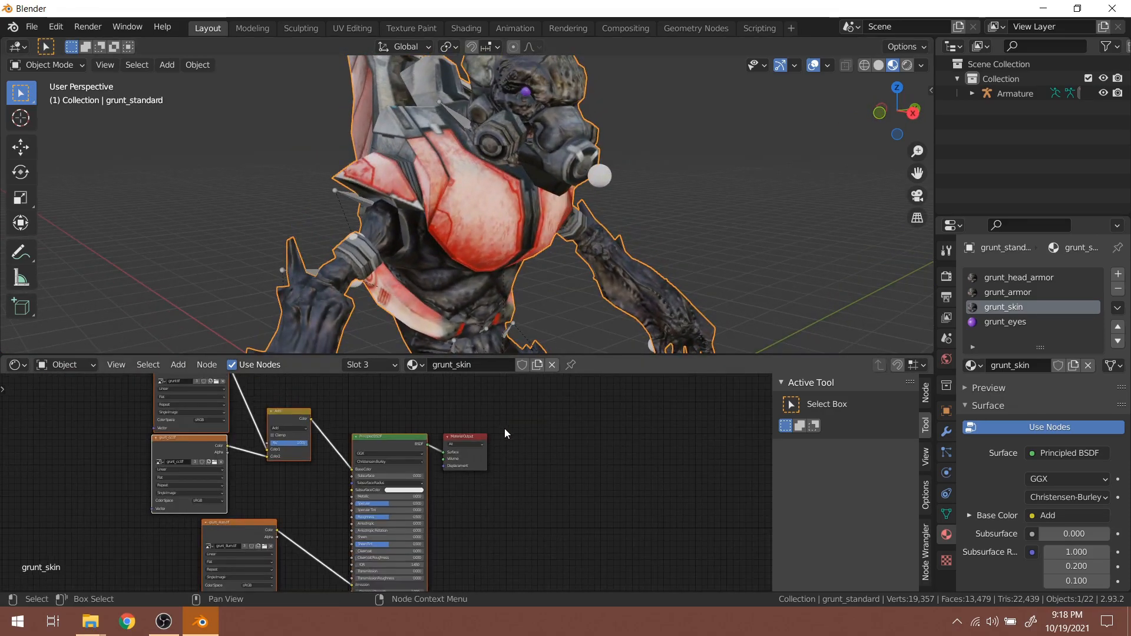
Replace the default Principled BSDF in grunt_eyes with the copied node setup and connect it to the Material Output's Surface
left_click(1011, 323)
left_click(387, 455)
key("x")
key("ctrl+v")
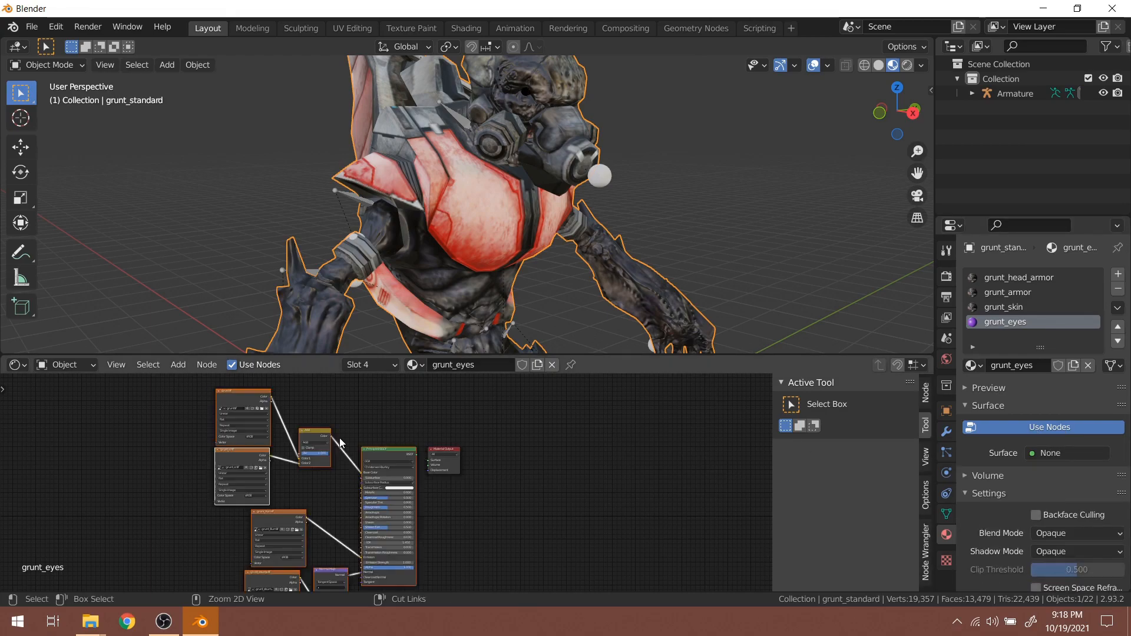
scroll(386, 453, "up", 3)
left_click_drag(447, 426, 469, 441)
Examine the fully textured grunt from the front and the side
middle_click_drag(457, 280, 630, 236)
scroll(601, 287, "up", 3)
scroll(511, 283, "up", 2)
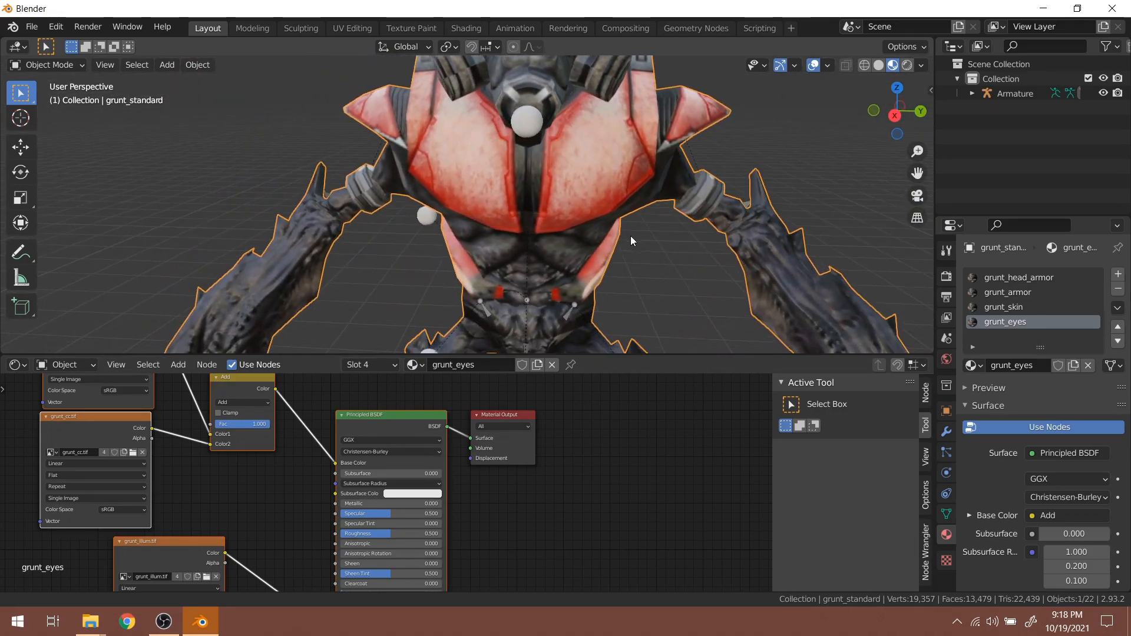
scroll(457, 287, "down", 4)
left_click(413, 317)
middle_click_drag(478, 292, 579, 274)
key("r")
right_click(493, 287)
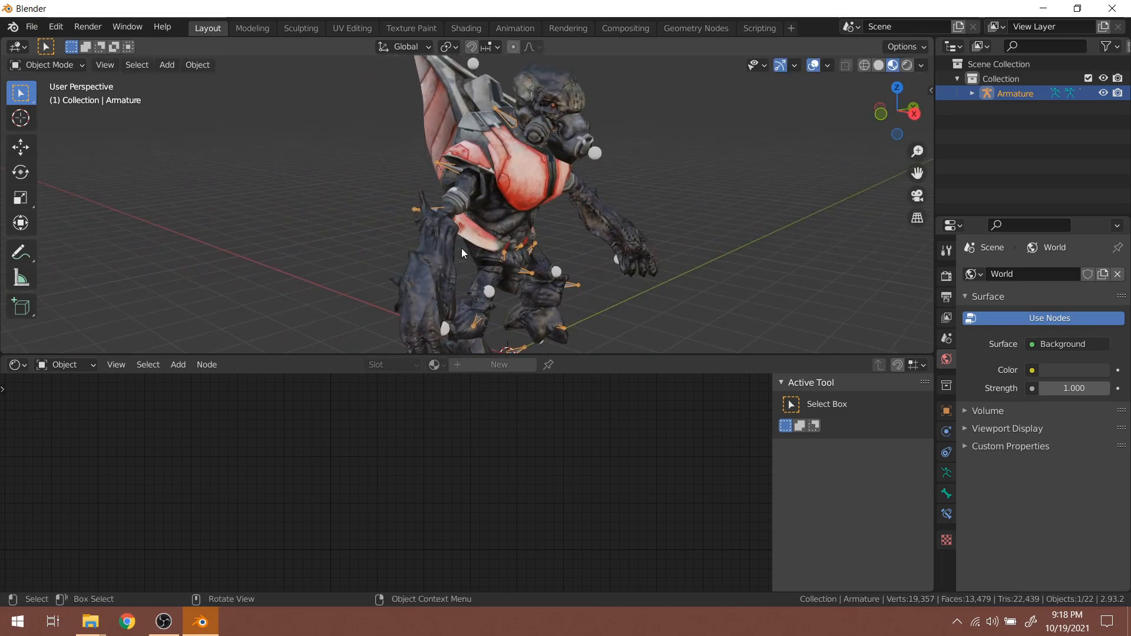
middle_click_drag(461, 248, 521, 253)
middle_click_drag(358, 177, 406, 195)
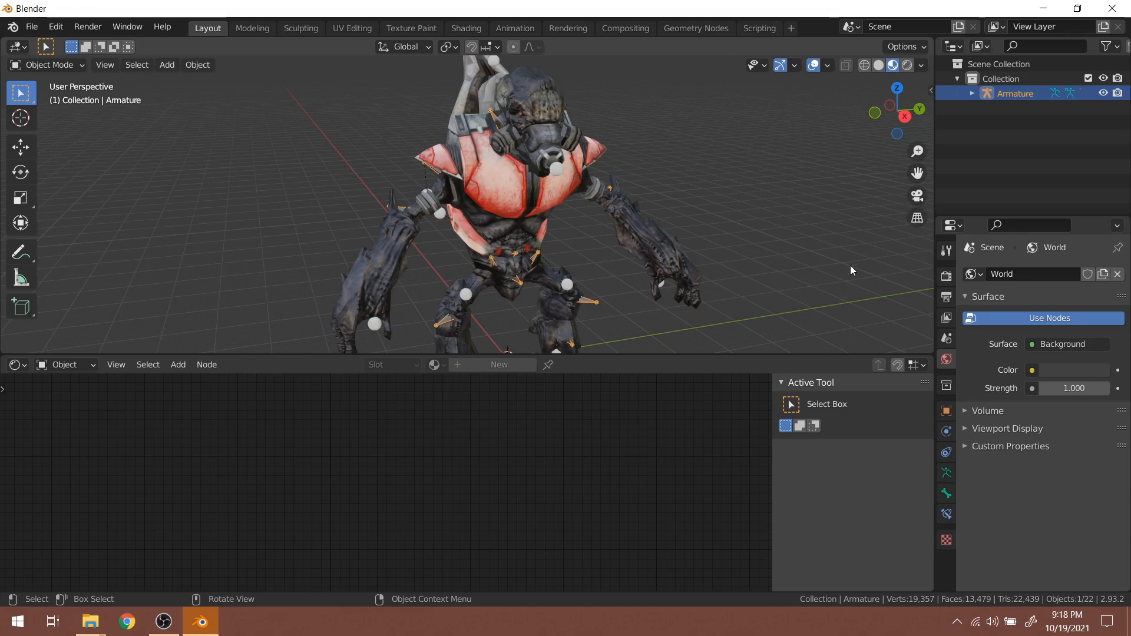
middle_click_drag(842, 267, 517, 206)
Reselect the grunt mesh and move the grunt_cc.tif node of grunt_eyes farther from the Add node to make room
left_click(432, 157)
middle_click_drag(268, 517, 365, 525)
scroll(366, 524, "up", 2)
left_click_drag(203, 475, 177, 457)
scroll(320, 494, "down", 2)
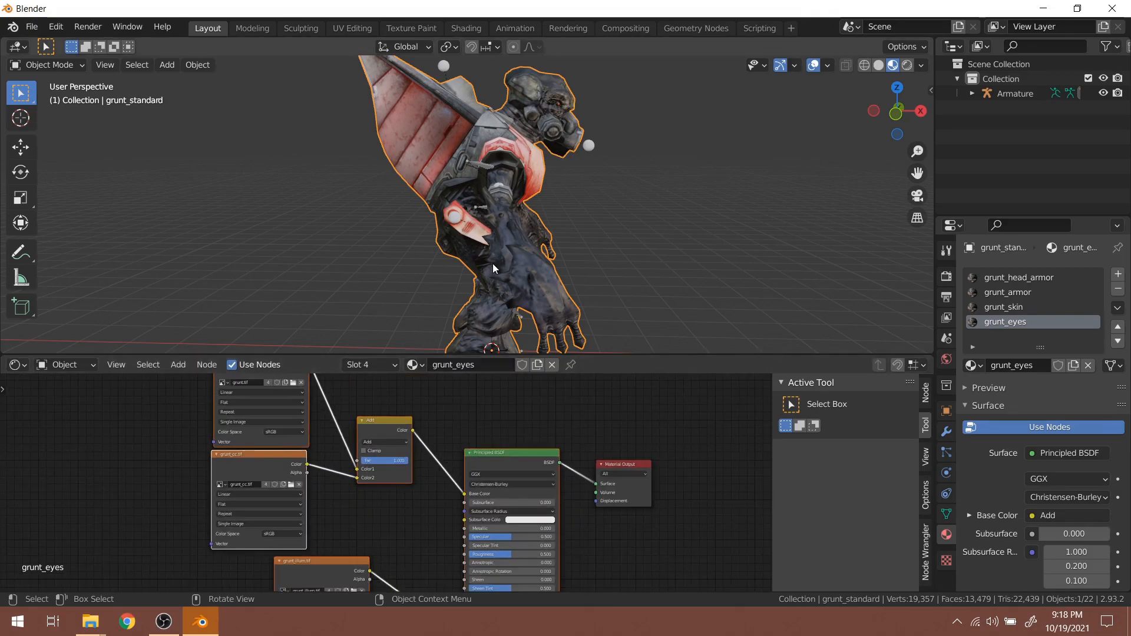
scroll(492, 263, "down", 2)
scroll(511, 281, "up", 5)
middle_click_drag(512, 282, 409, 250)
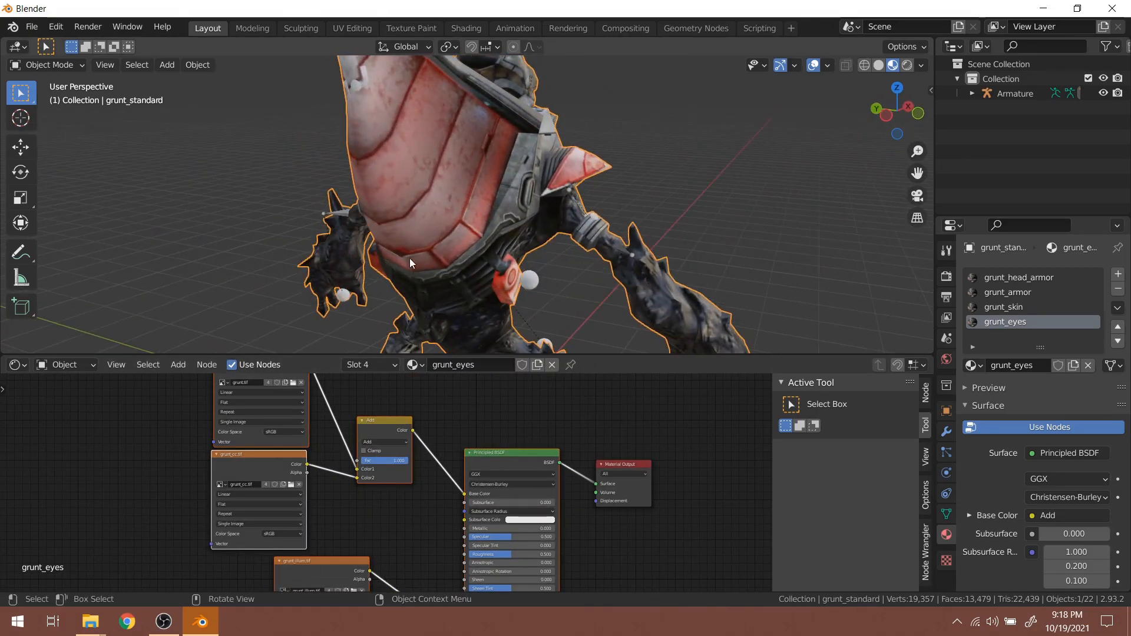
scroll(433, 460, "up", 2)
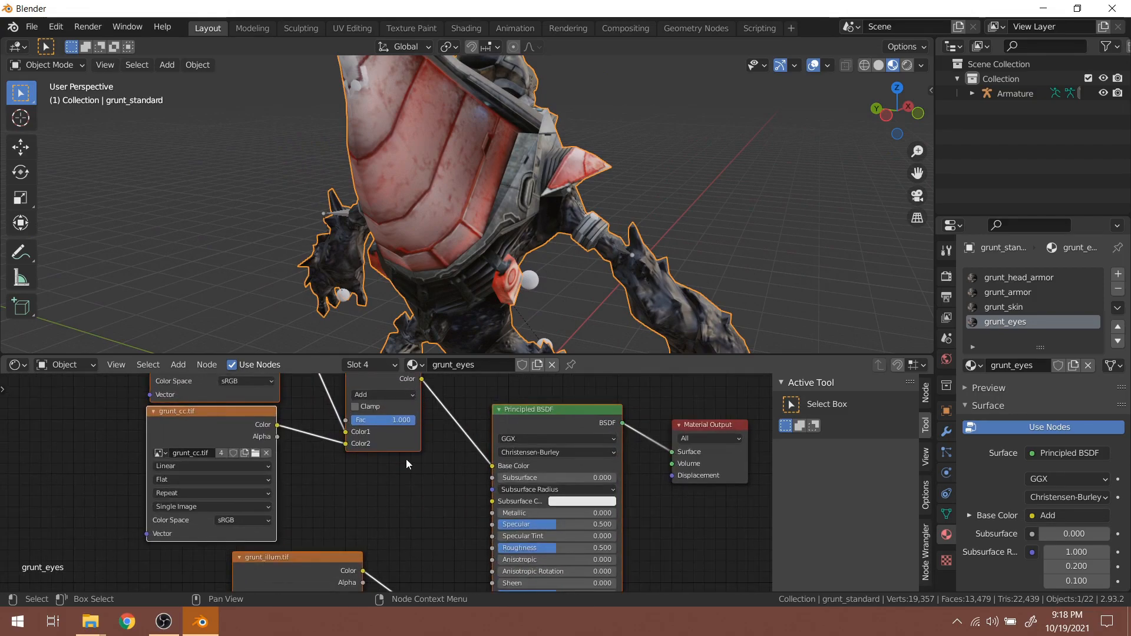
scroll(406, 458, "down", 3)
left_click_drag(279, 447, 202, 452)
Insert a Hue Saturation Value node between the grunt_cc.tif color output and the Add node's Color2 input
left_click(187, 366)
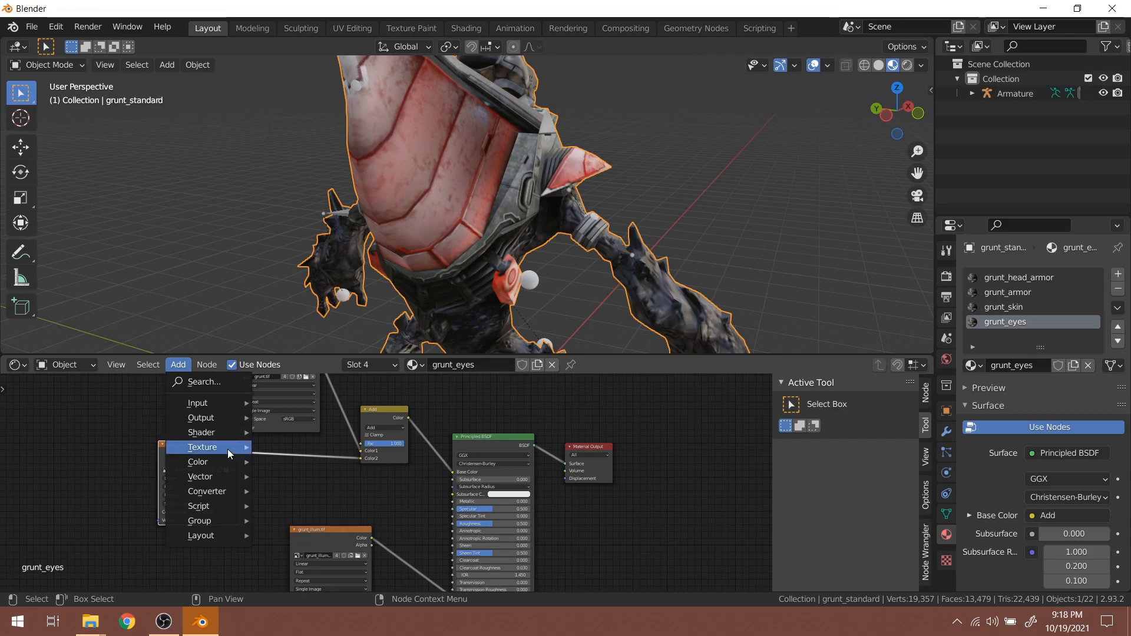
mouse_move(230, 462)
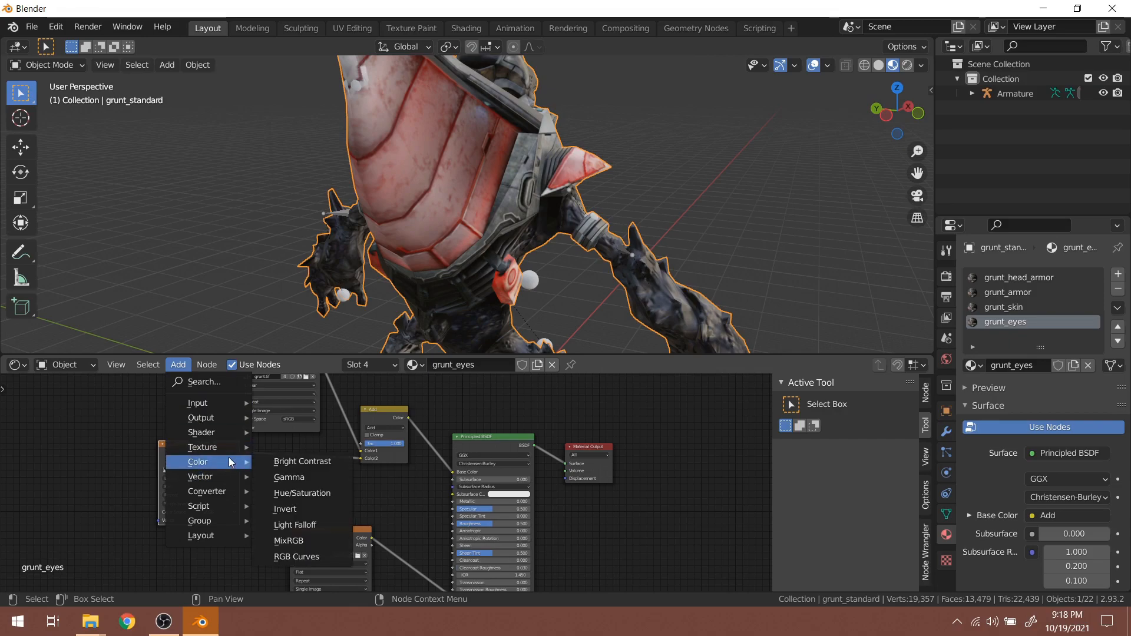
left_click(345, 496)
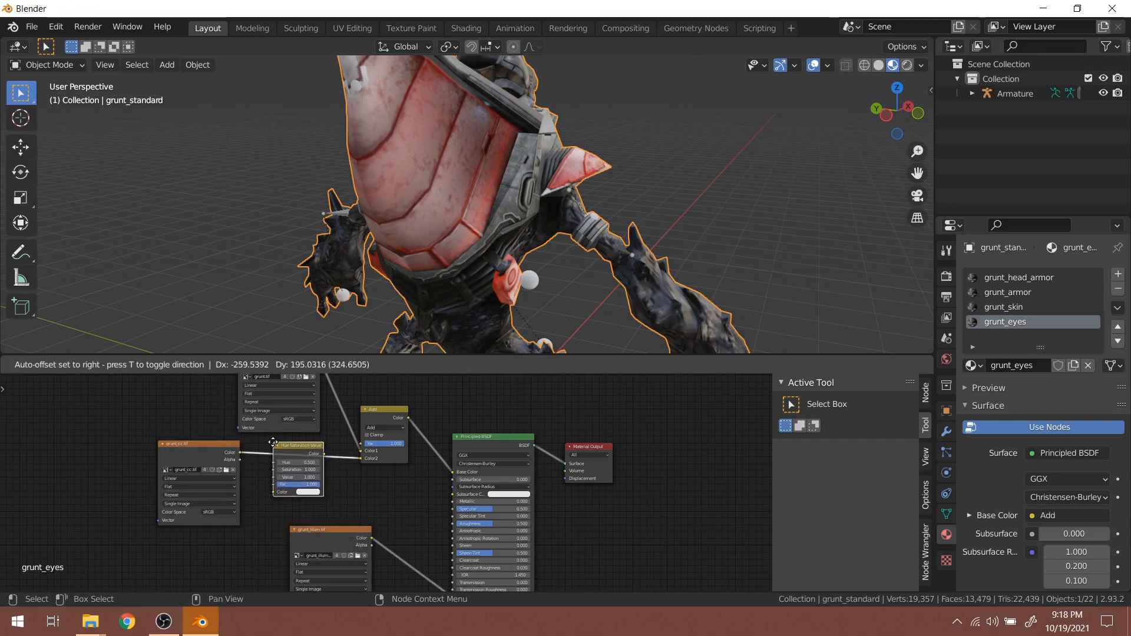
left_click(272, 451)
scroll(323, 483, "up", 2)
middle_click_drag(323, 483, 380, 477)
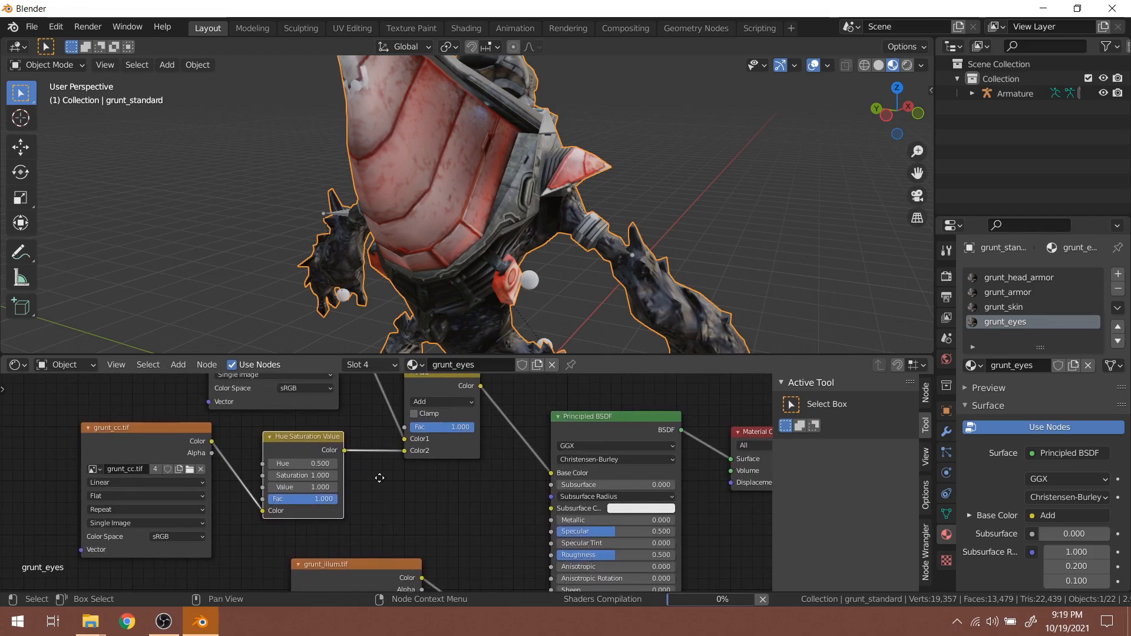
Try different hues on the Hue Saturation Value node, leaving the hue at 0.500 and the saturation at 0.300
scroll(356, 487, "up", 3)
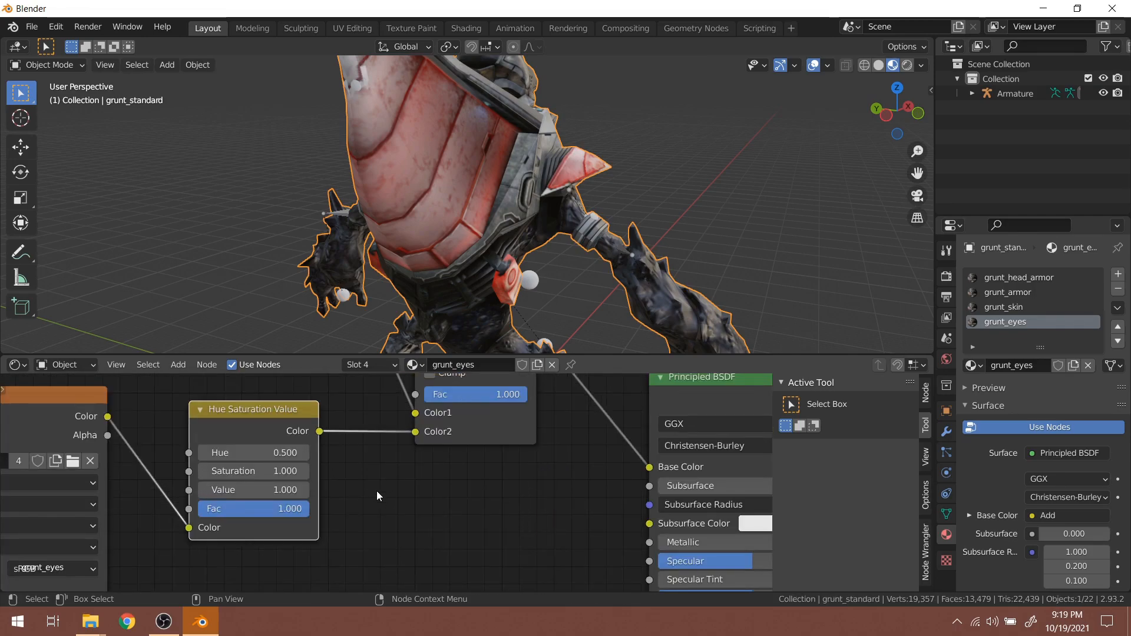
scroll(405, 483, "down", 3)
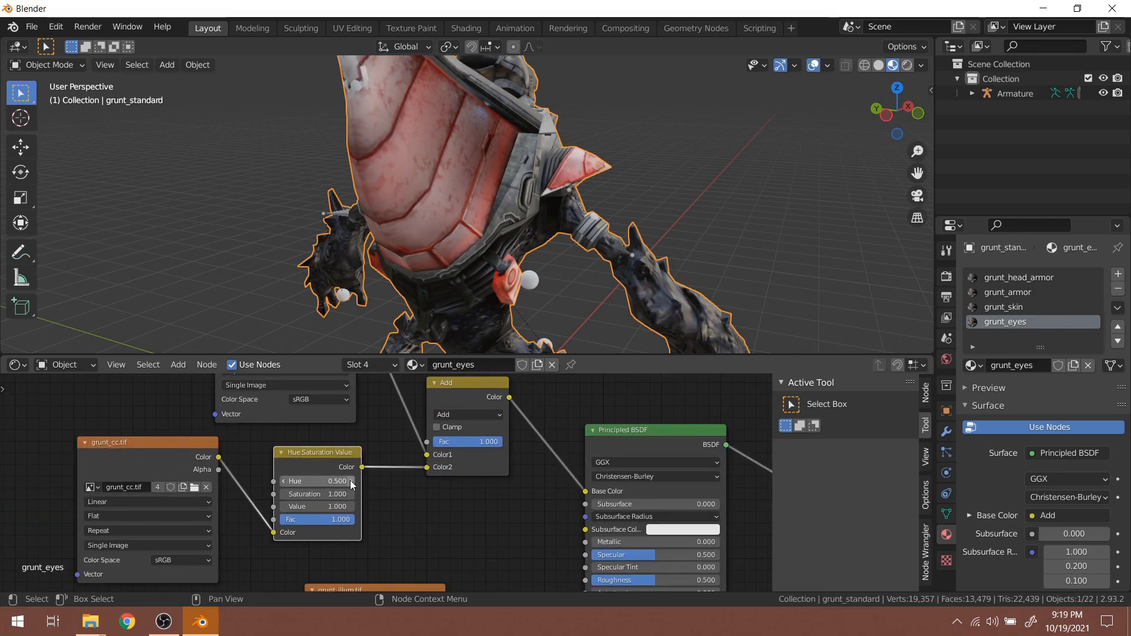
left_click(351, 480)
left_click(351, 481)
left_click(351, 480)
left_click_drag(337, 472, 70, 481)
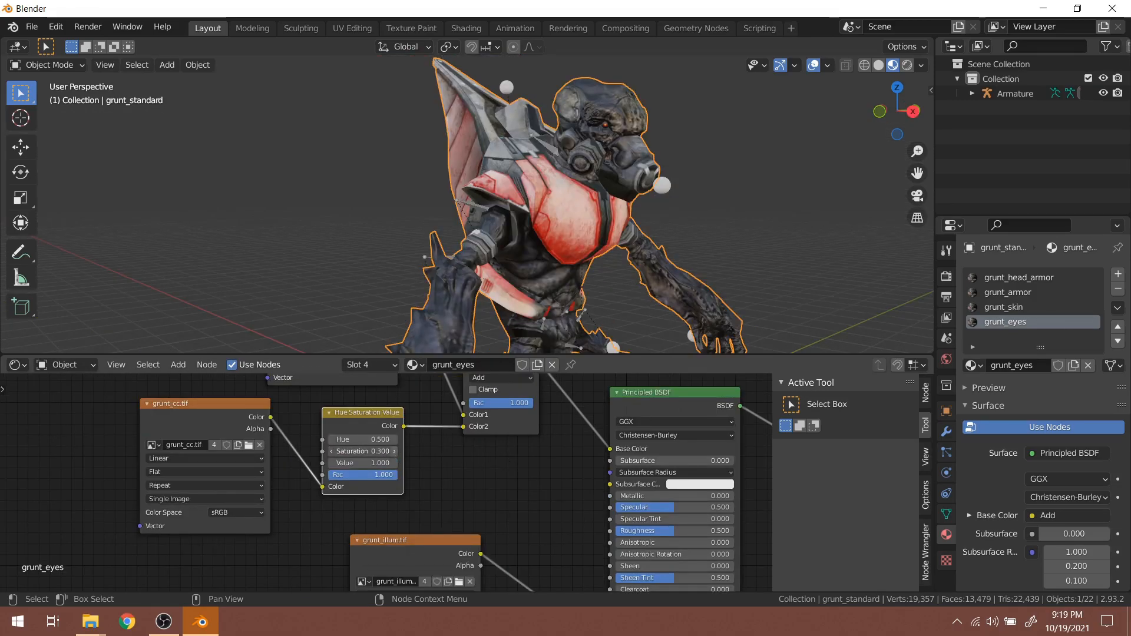
Set the Saturation of the Hue Saturation Value node in grunt_eyes to 1.000
left_click_drag(395, 451, 542, 451)
In the grunt_armor material, move the grunt_cc.tif node away and insert a Hue Saturation Value node between its color output and the Add node's Color2
left_click(1005, 292)
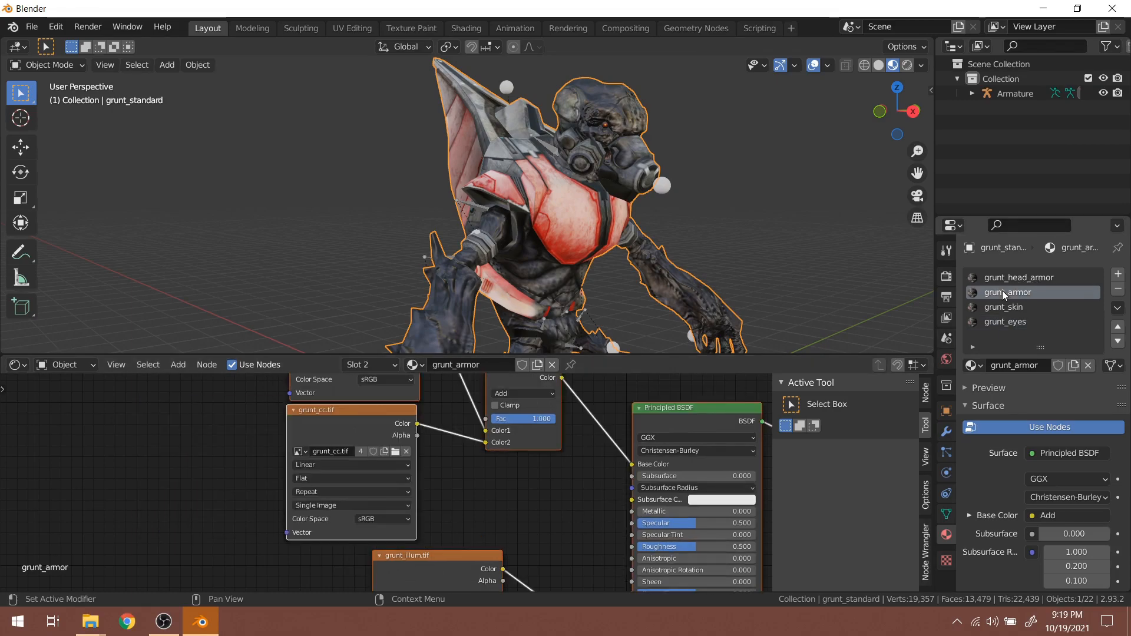
left_click_drag(411, 422, 208, 464)
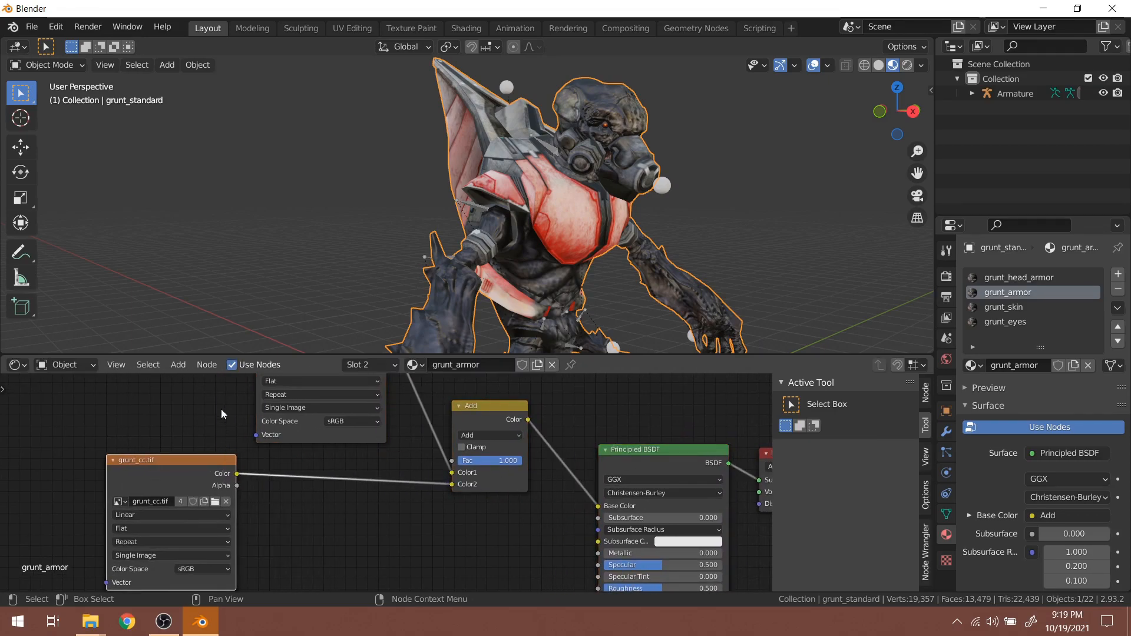
left_click(172, 368)
mouse_move(210, 463)
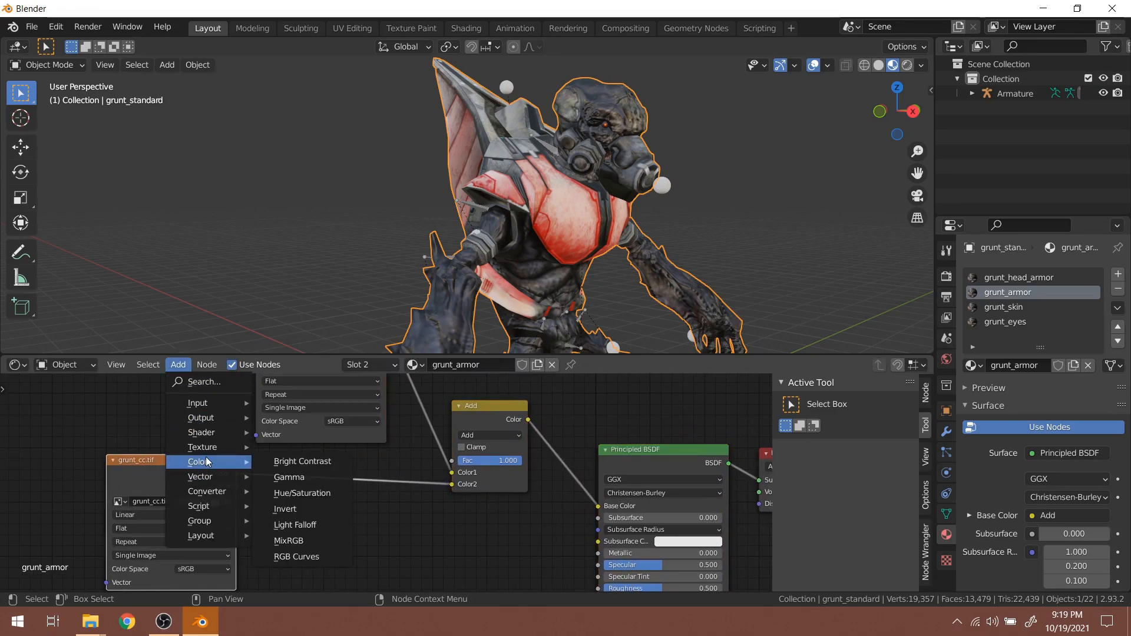
left_click(328, 494)
left_click(359, 482)
scroll(234, 476, "up", 3)
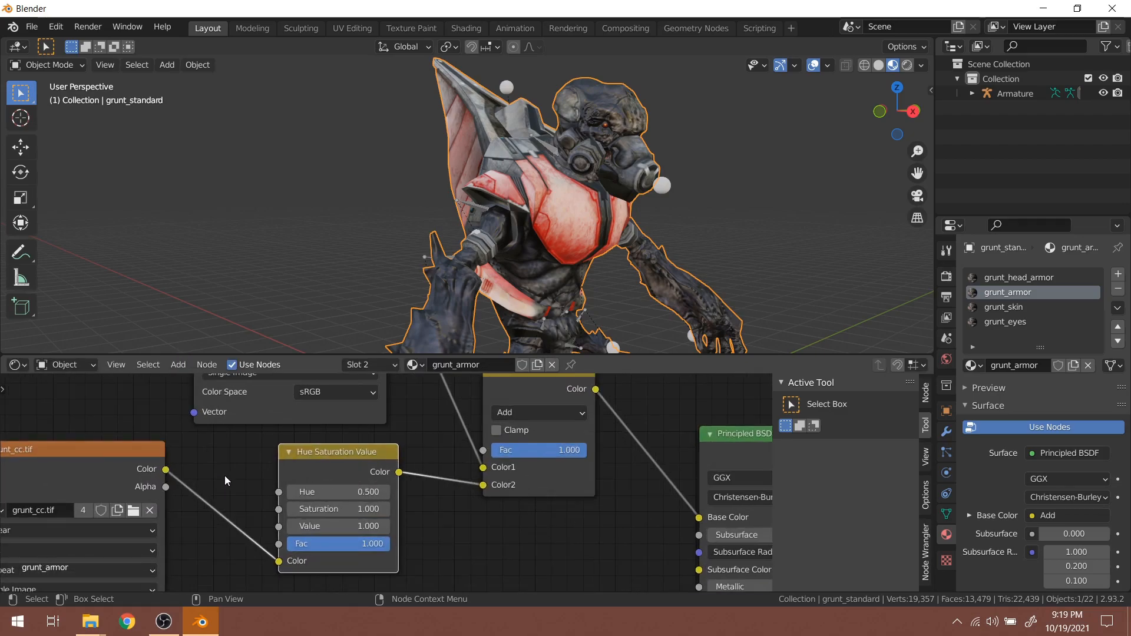
Try different hues on the Hue Saturation Value node of grunt_armor, raising the hue above 0.600 and lowering it stepwise to 0.000
left_click(364, 483)
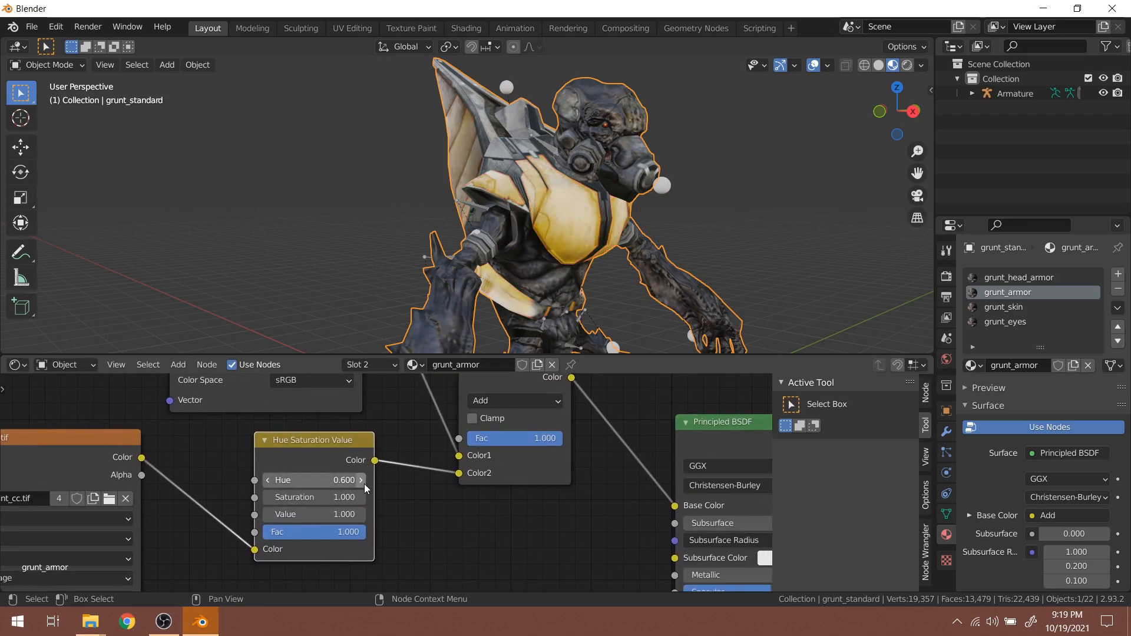
left_click(364, 483)
left_click(364, 483)
middle_click_drag(539, 289, 435, 318)
left_click(269, 480)
left_click(269, 481)
left_click(268, 480)
left_click(269, 481)
left_click(269, 481)
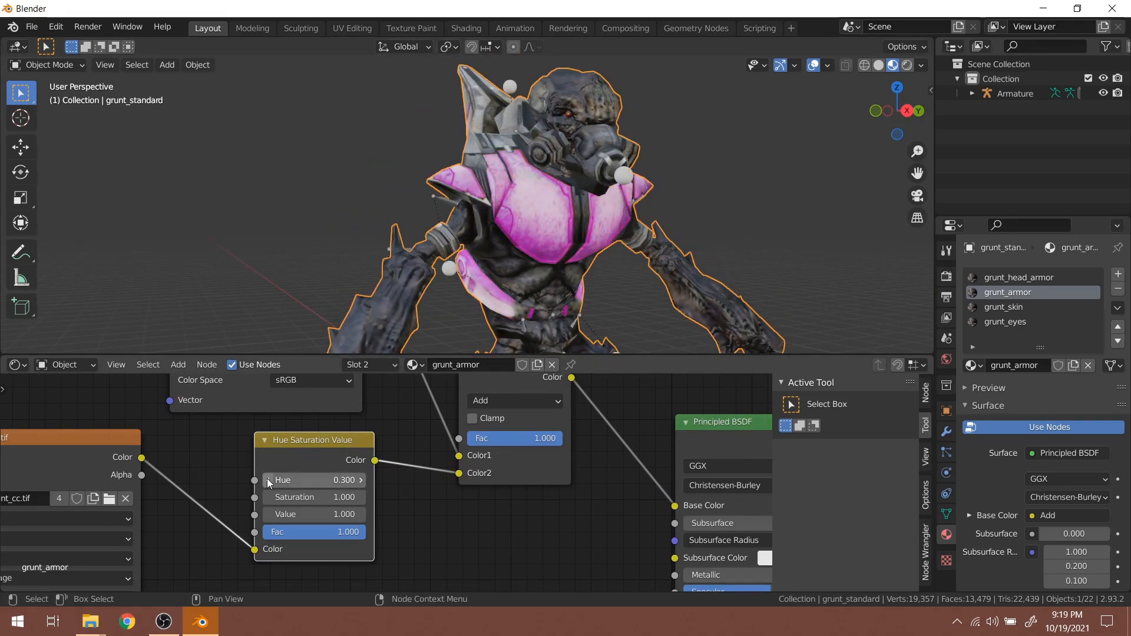
left_click(269, 481)
left_click(269, 481)
left_click(268, 481)
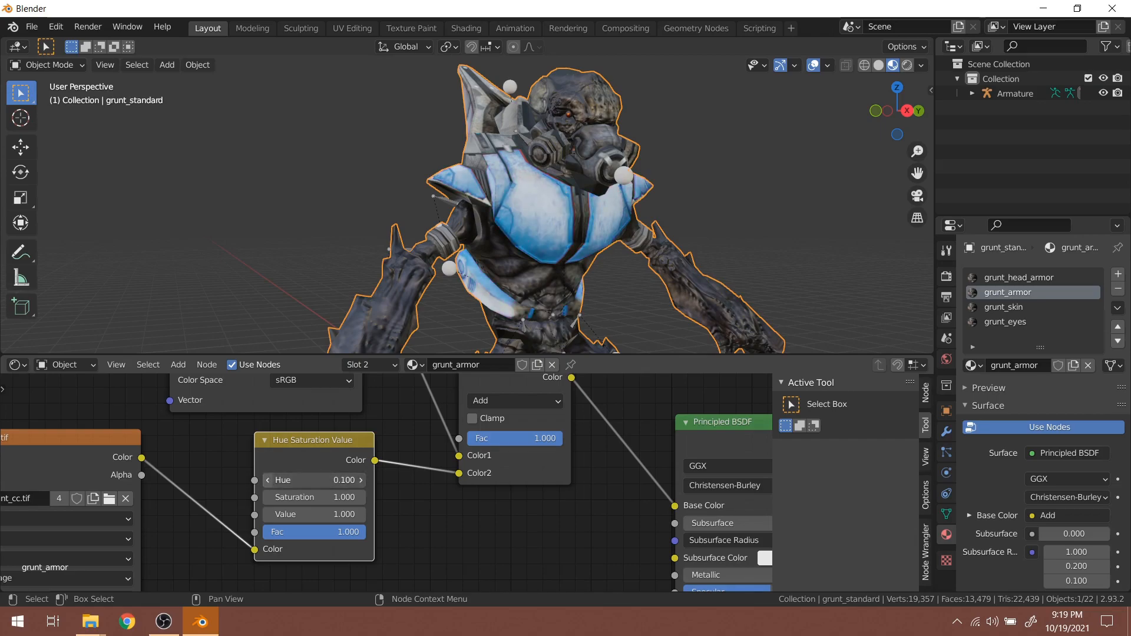
left_click(269, 481)
Try a Saturation of 0.000 with a Value of 0.000 and 2.000 on grunt_armor's Hue Saturation Value node
left_click_drag(328, 497, 266, 497)
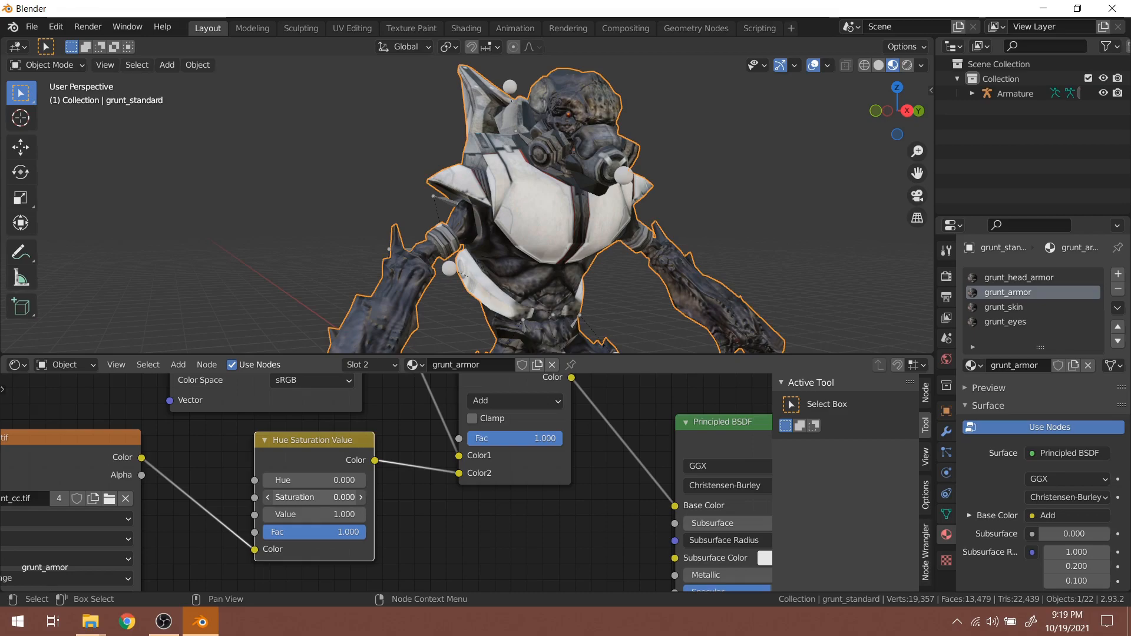
middle_click_drag(425, 283, 613, 268)
left_click_drag(282, 514, 265, 514)
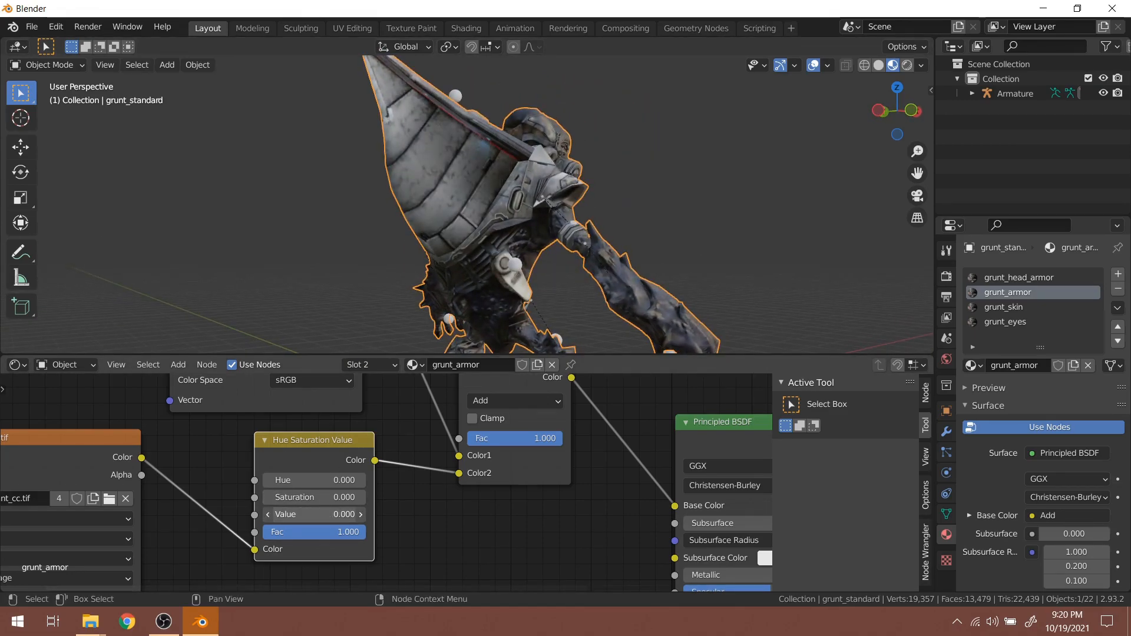
middle_click_drag(501, 247, 348, 264)
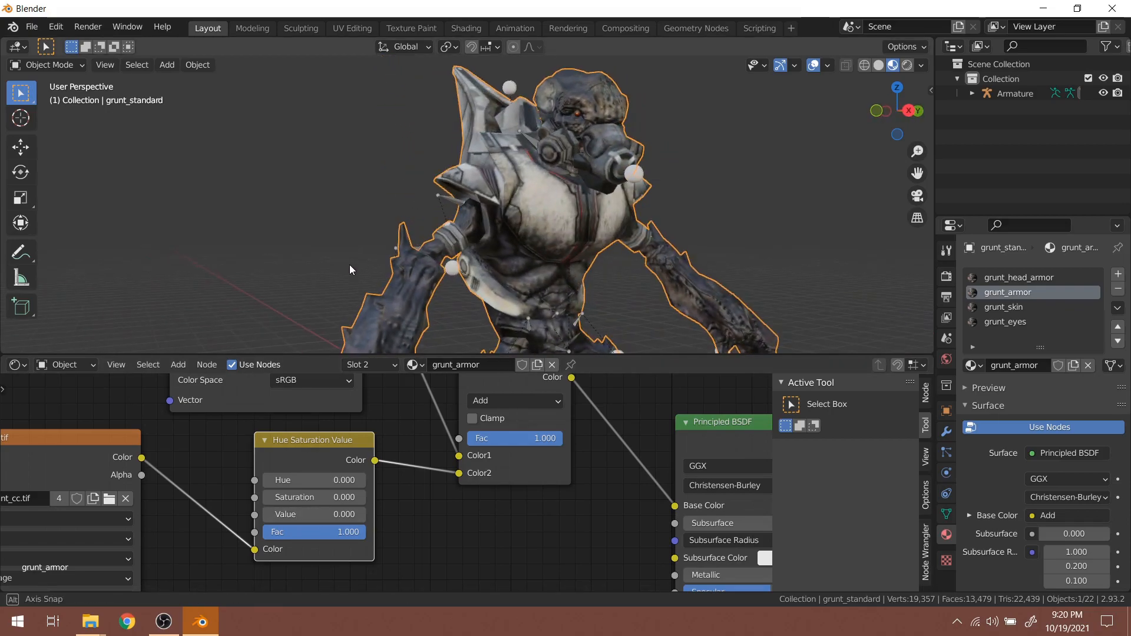
left_click_drag(294, 515, 330, 514)
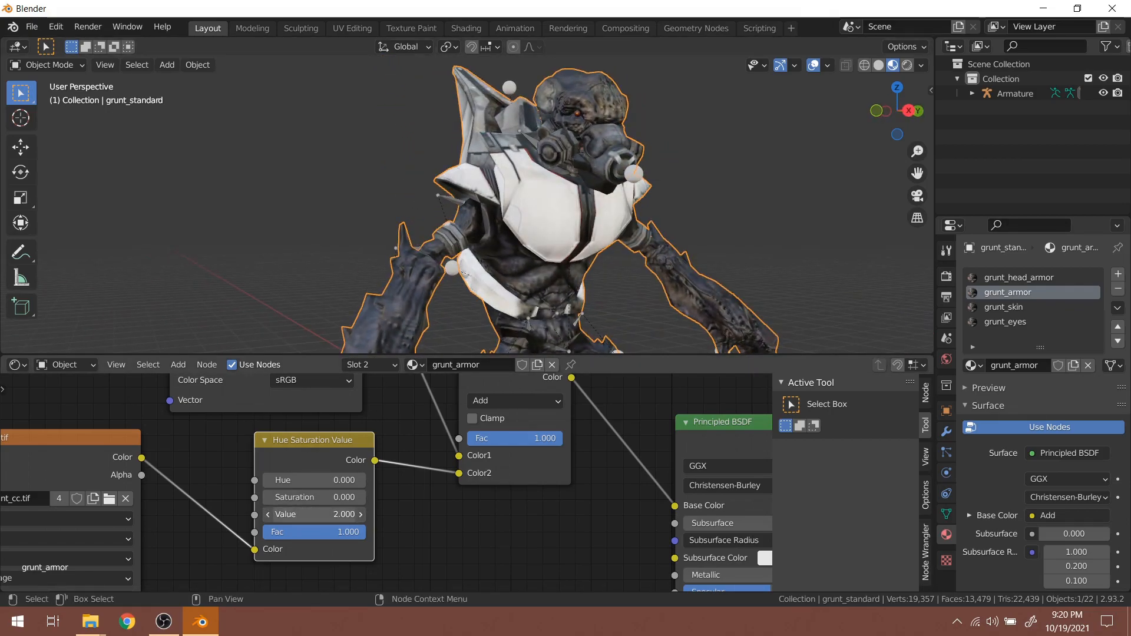
Set grunt_armor's Hue Saturation Value node to Hue 0.500, Saturation 1.000 and Value 1.000
left_click(318, 514)
type("0.0")
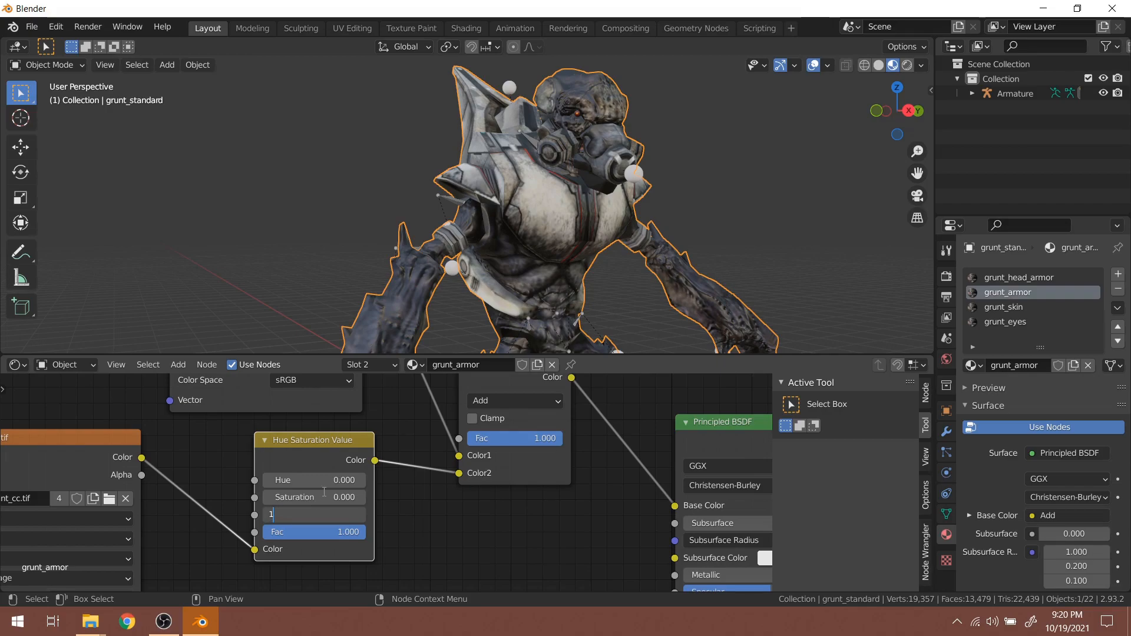
key("Return")
left_click(324, 494)
type("1")
key("Return")
left_click(341, 478)
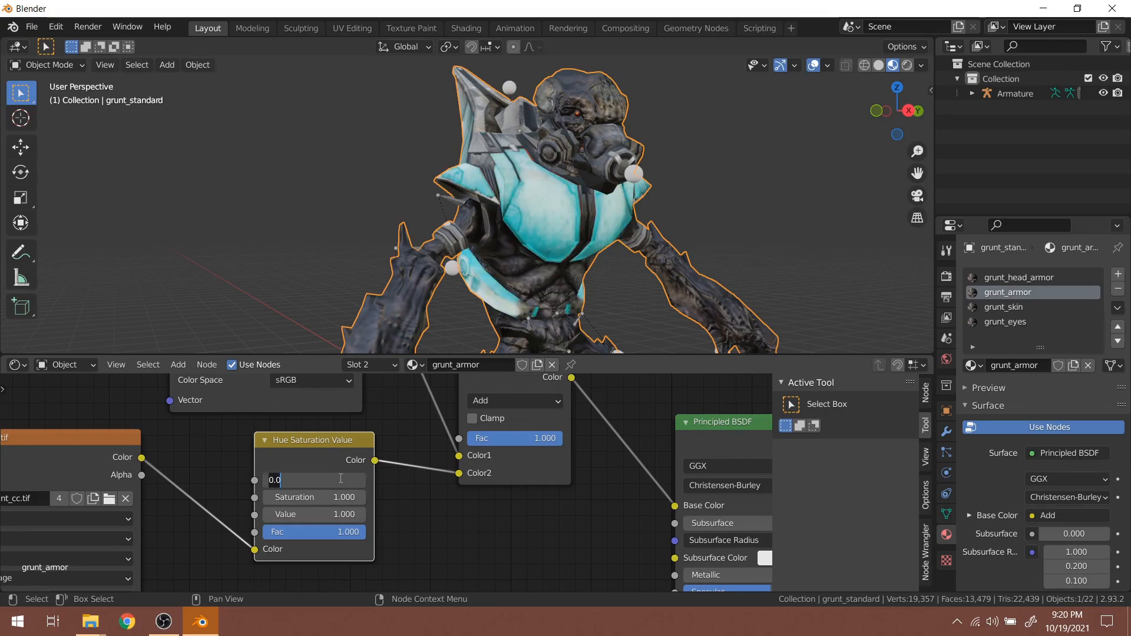
key("BackSpace")
type("5")
key("Return")
View the grunt from the front and enlarge the Properties editor and the 3D viewport
middle_click_drag(507, 149, 487, 209)
middle_click_drag(589, 242, 678, 201)
left_click_drag(995, 214, 992, 142)
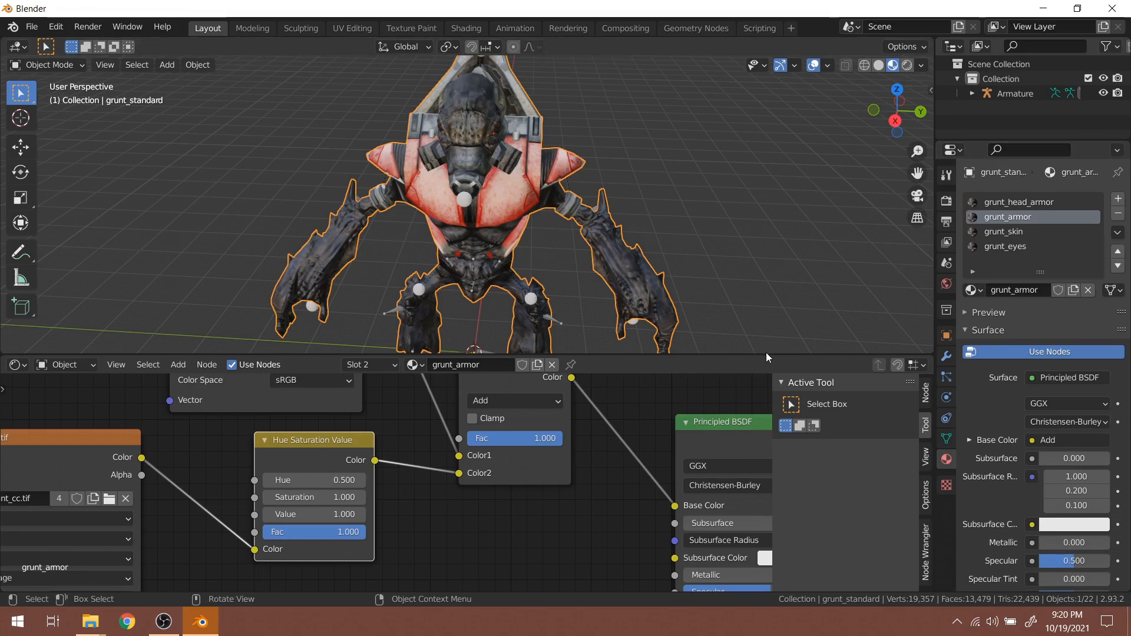
left_click_drag(762, 355, 765, 408)
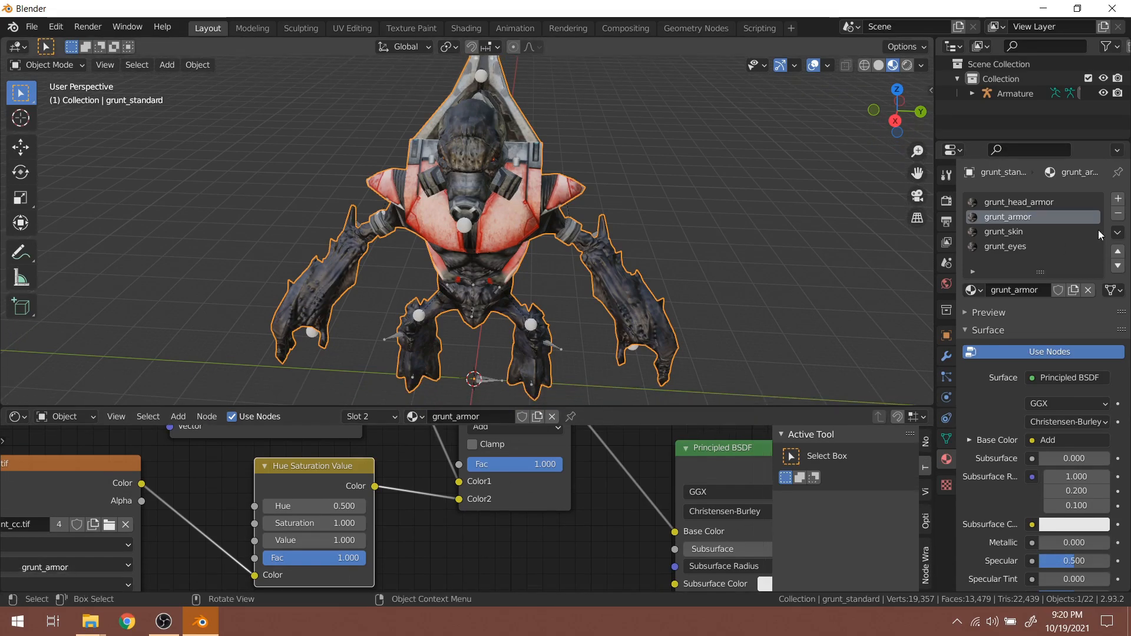
Compare the node setups of the grunt_head_armor, grunt_armor, grunt_skin and grunt_eyes materials
left_click(1022, 231)
left_click(1009, 245)
left_click(1015, 217)
left_click(1017, 205)
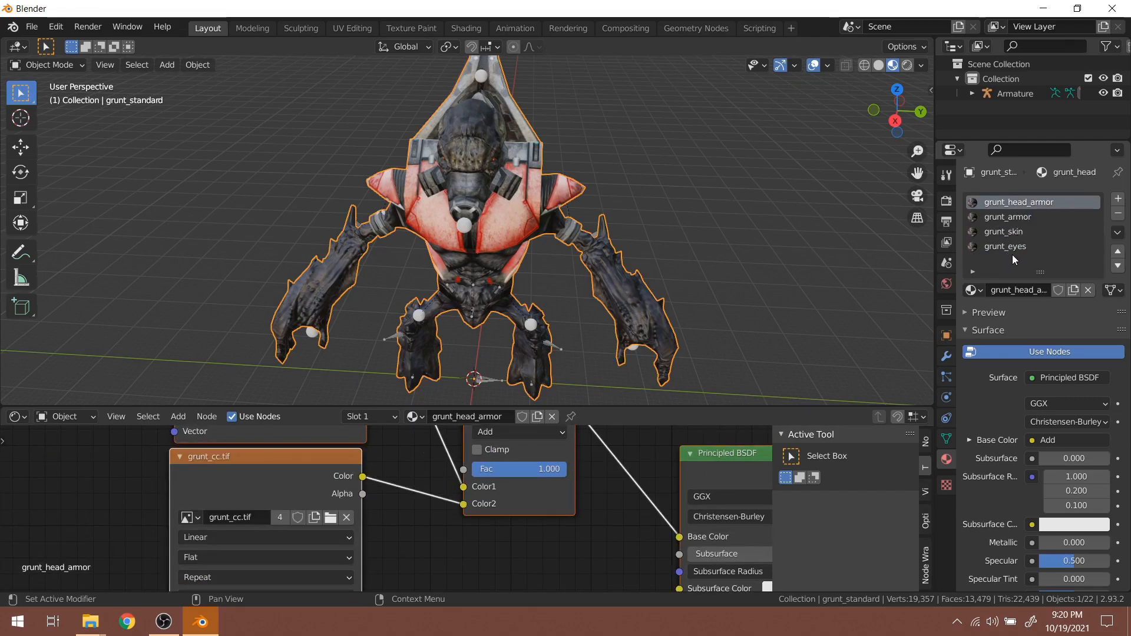
left_click(1022, 219)
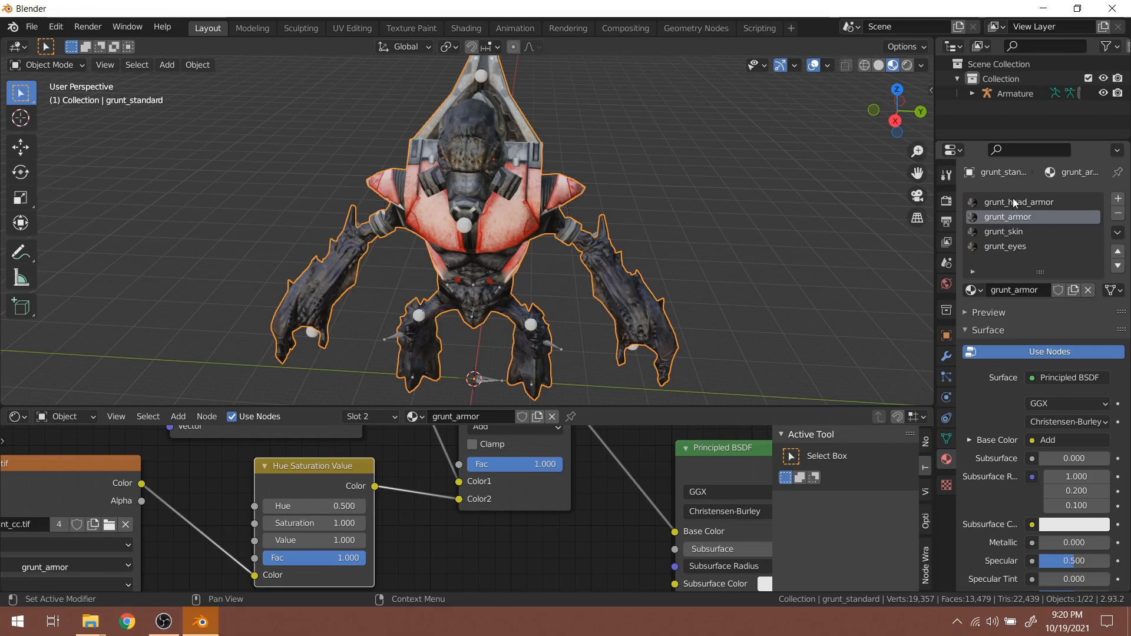
left_click(998, 204)
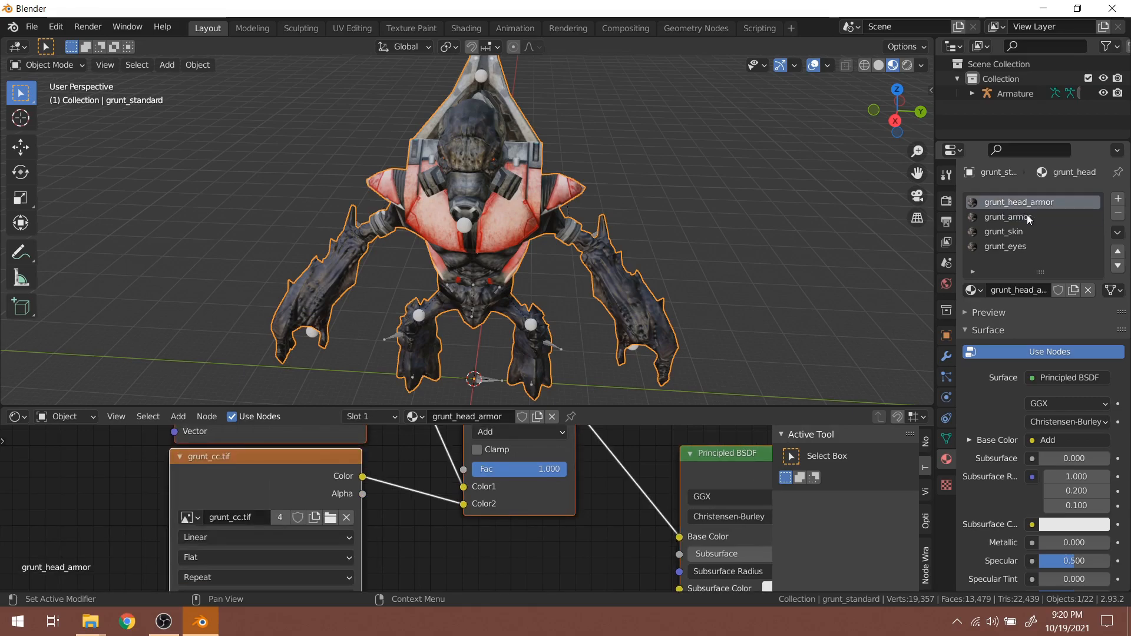
left_click(1029, 217)
left_click(998, 230)
left_click(995, 247)
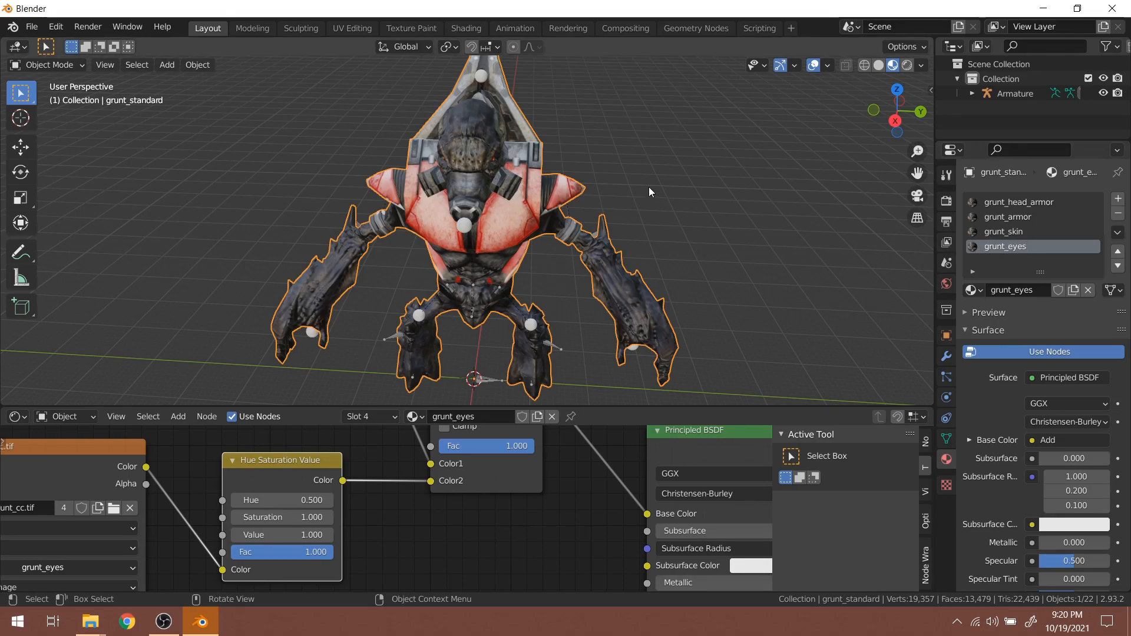
Examine the grunt's armor up close from the side, go through its material slots again, and view the whole model from the front
middle_click_drag(684, 208, 825, 218)
scroll(735, 201, "up", 4)
left_click(1023, 221)
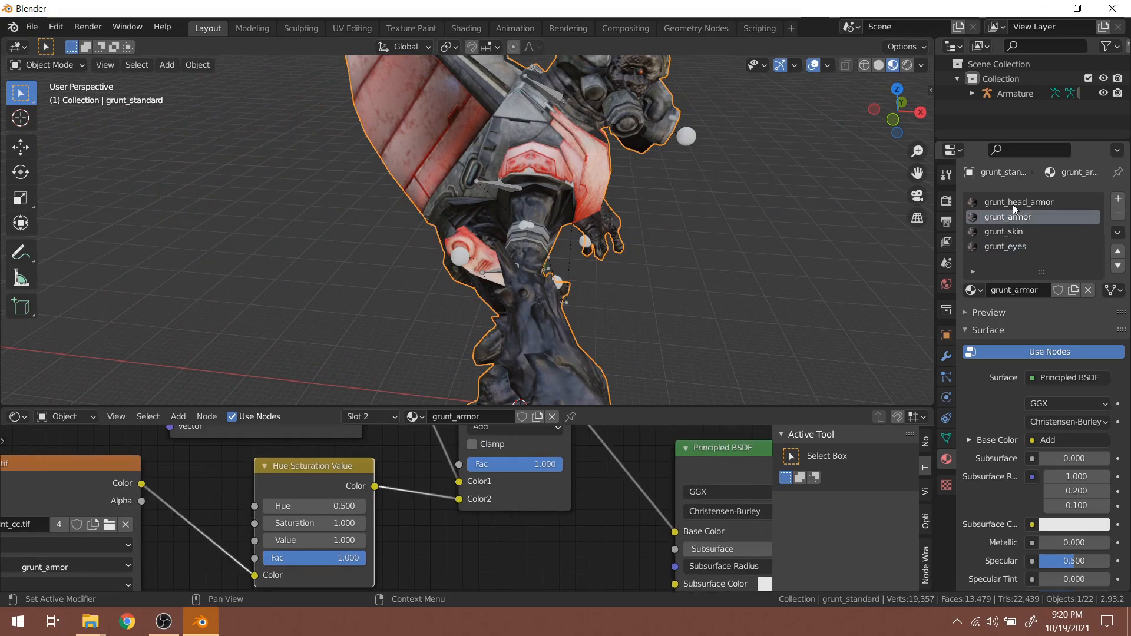
left_click(1013, 203)
left_click(1011, 231)
left_click(1011, 241)
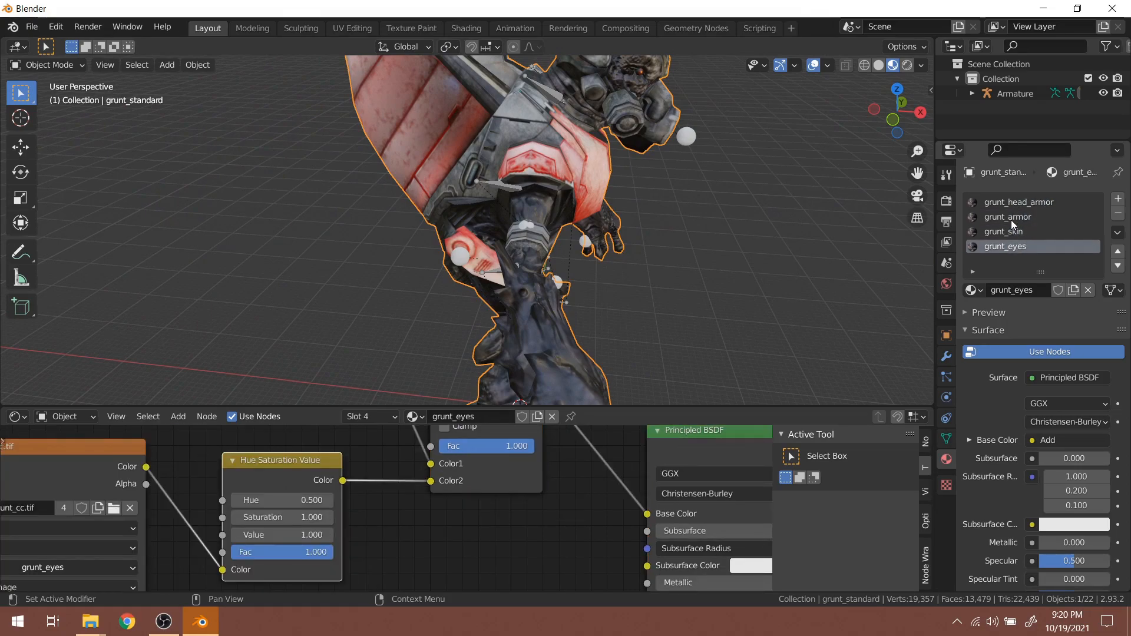
left_click(1011, 220)
scroll(562, 242, "down", 6)
middle_click_drag(559, 244, 557, 192)
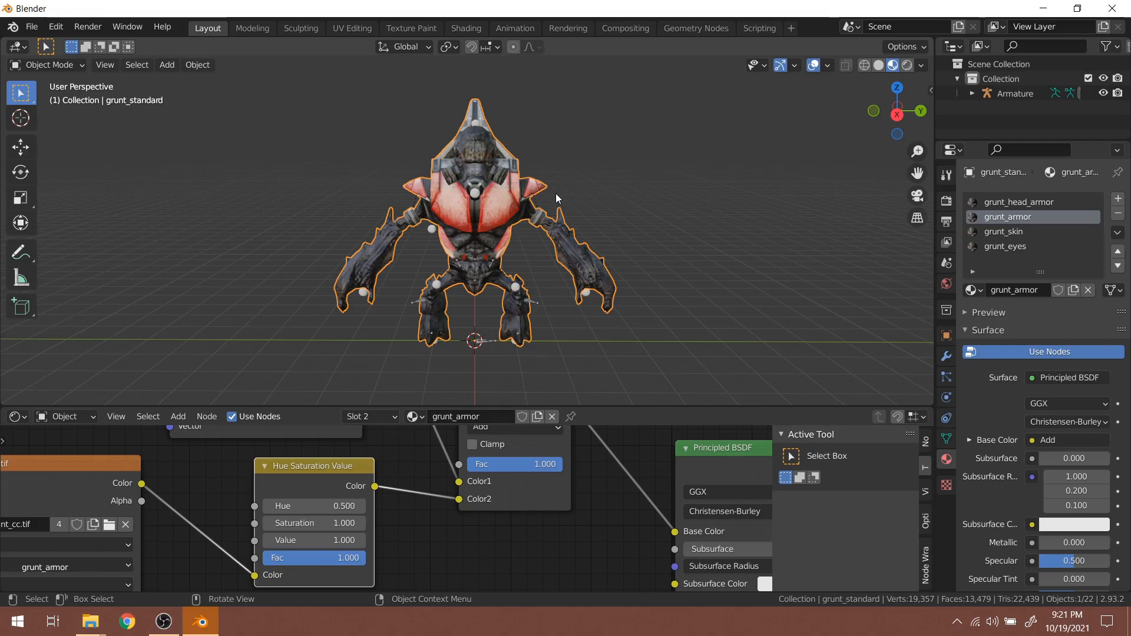
scroll(557, 192, "down", 2)
middle_click_drag(541, 199, 262, 206)
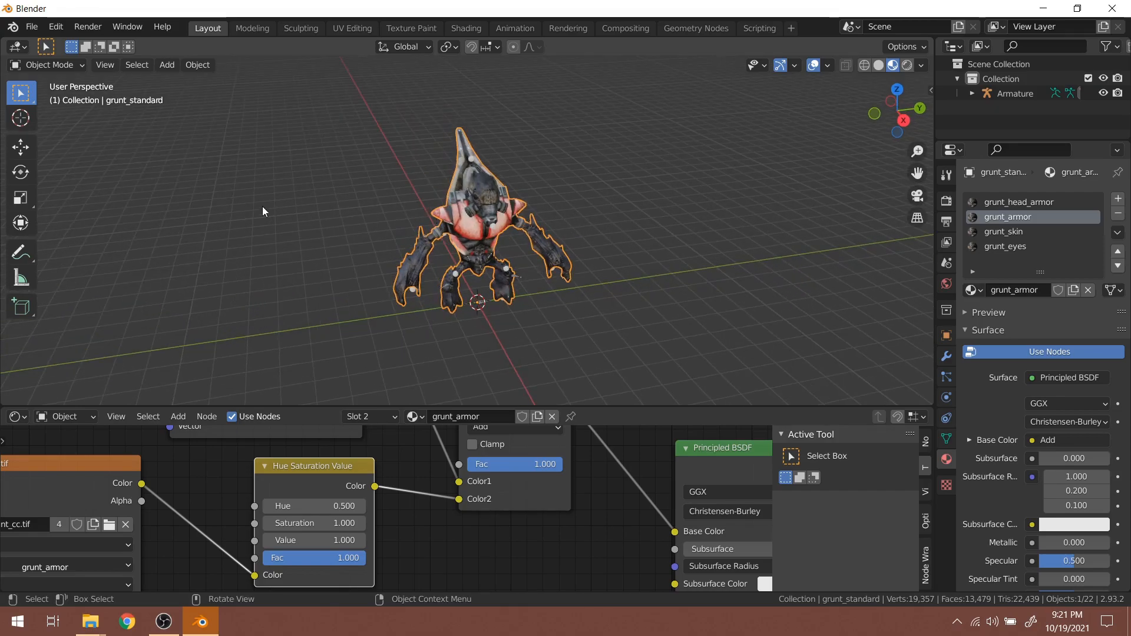
Try to import grunt_ragdoll.jms from the grunt's physics folder as a Halo Jointed Model Skeleton with game version Halo 3
left_click(36, 30)
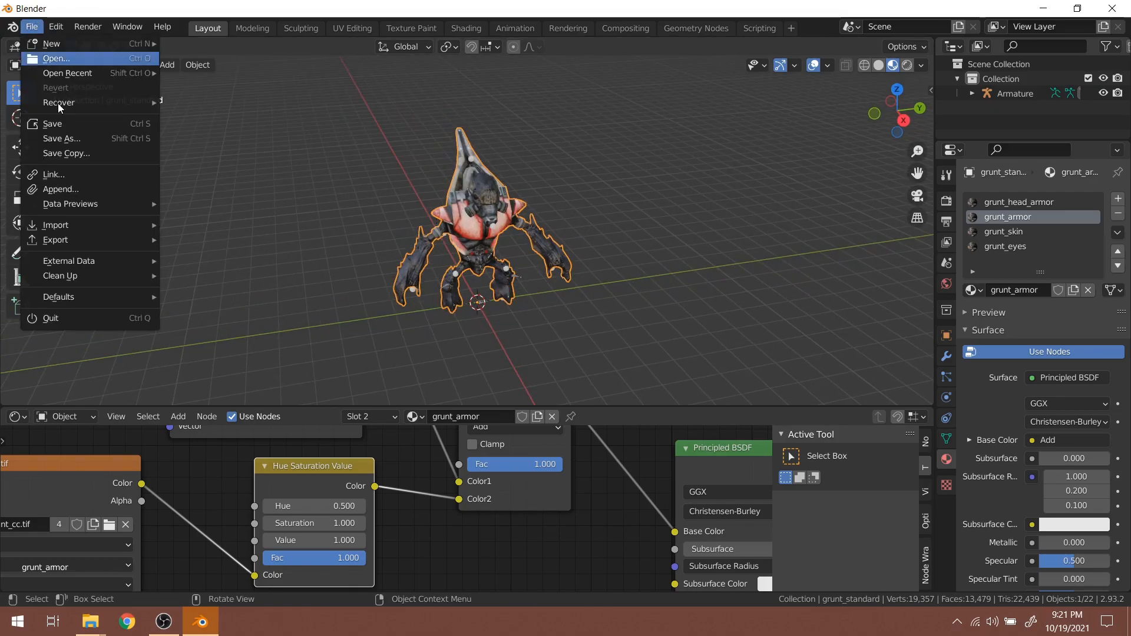
mouse_move(101, 224)
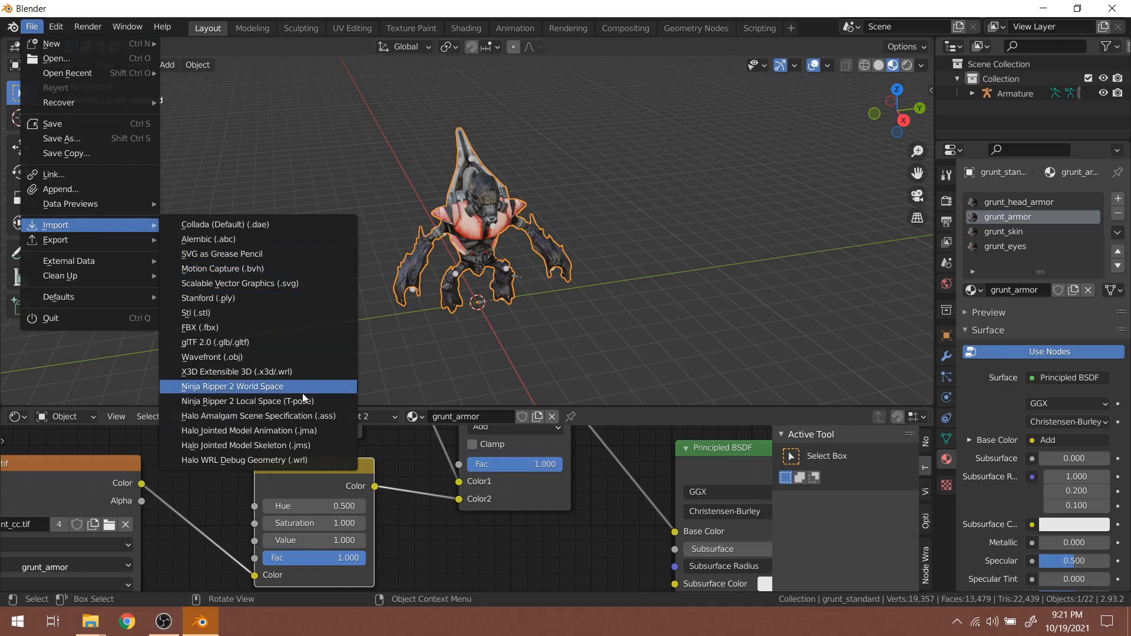
left_click(306, 446)
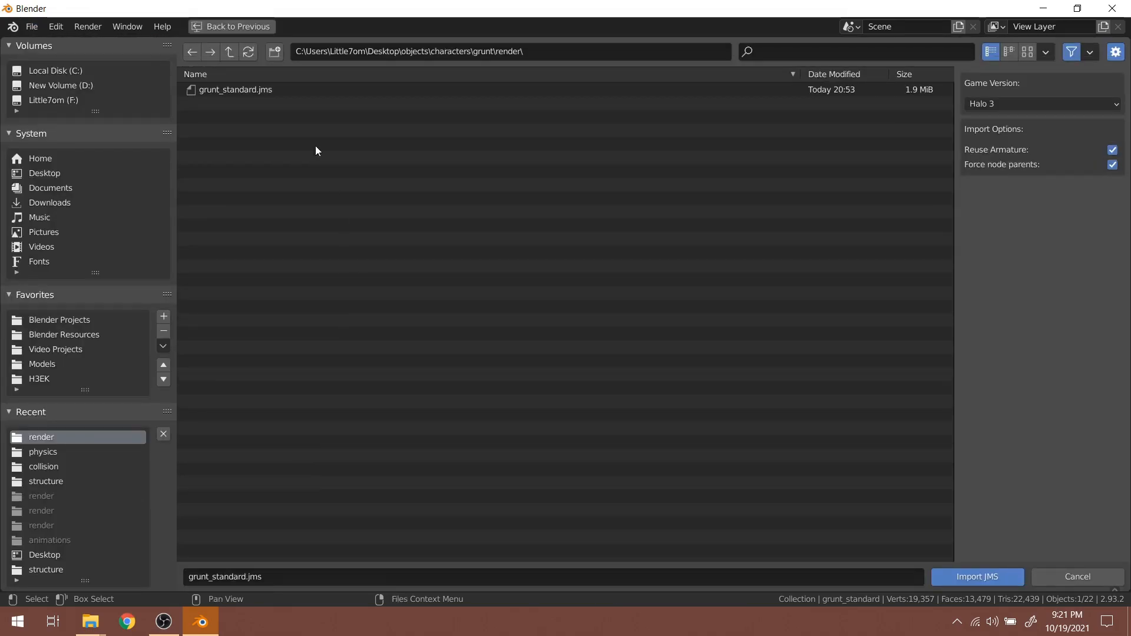
left_click(229, 52)
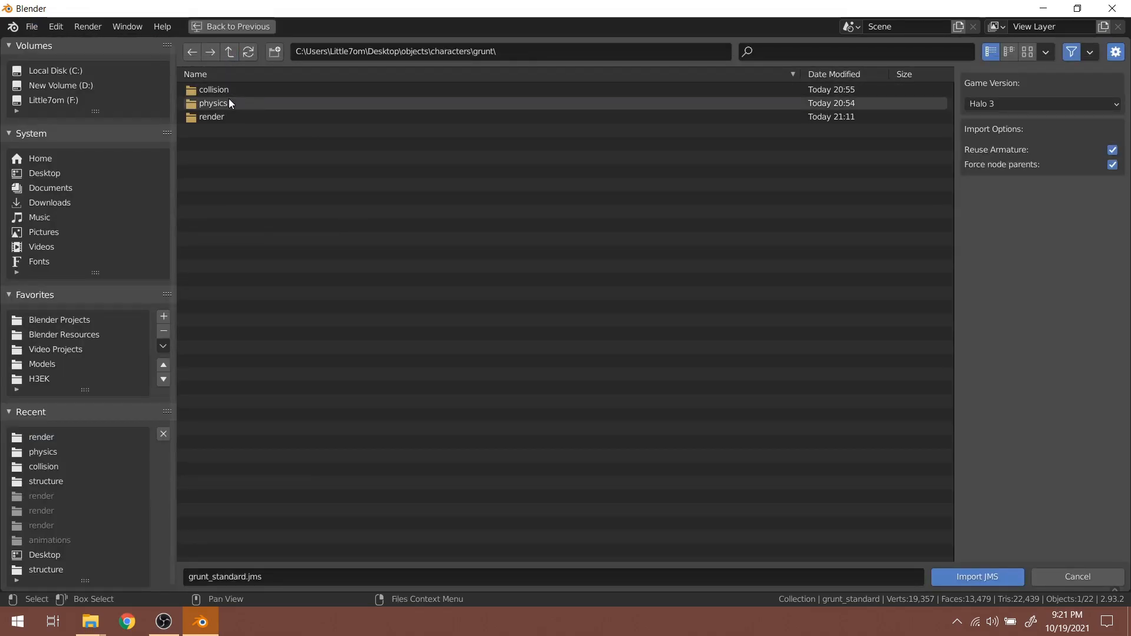
left_click(241, 100)
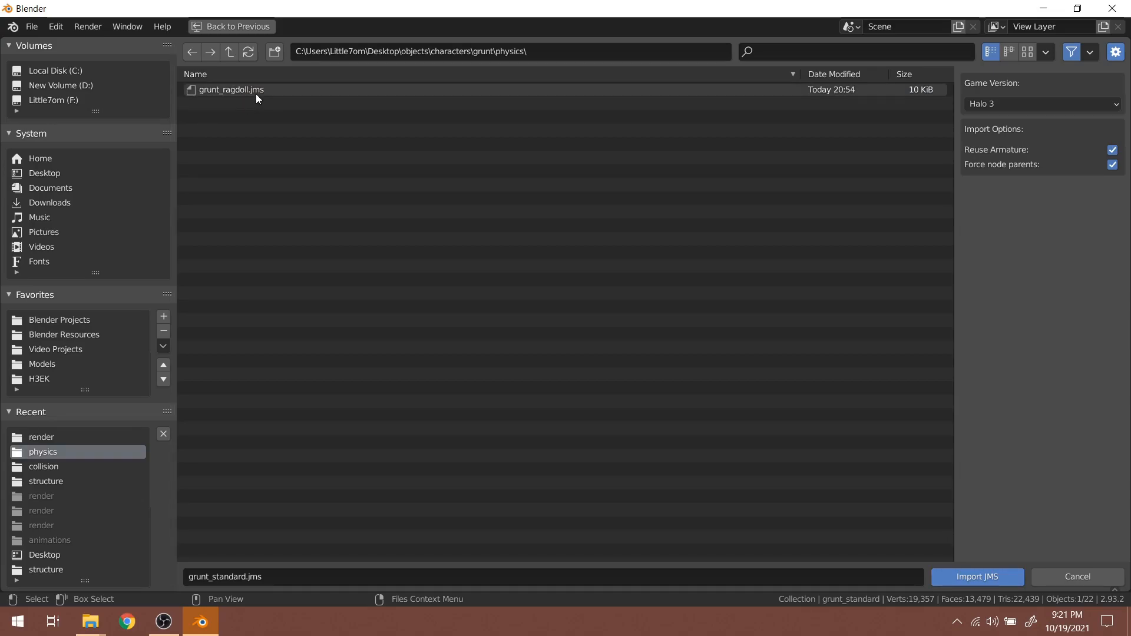
left_click(212, 89)
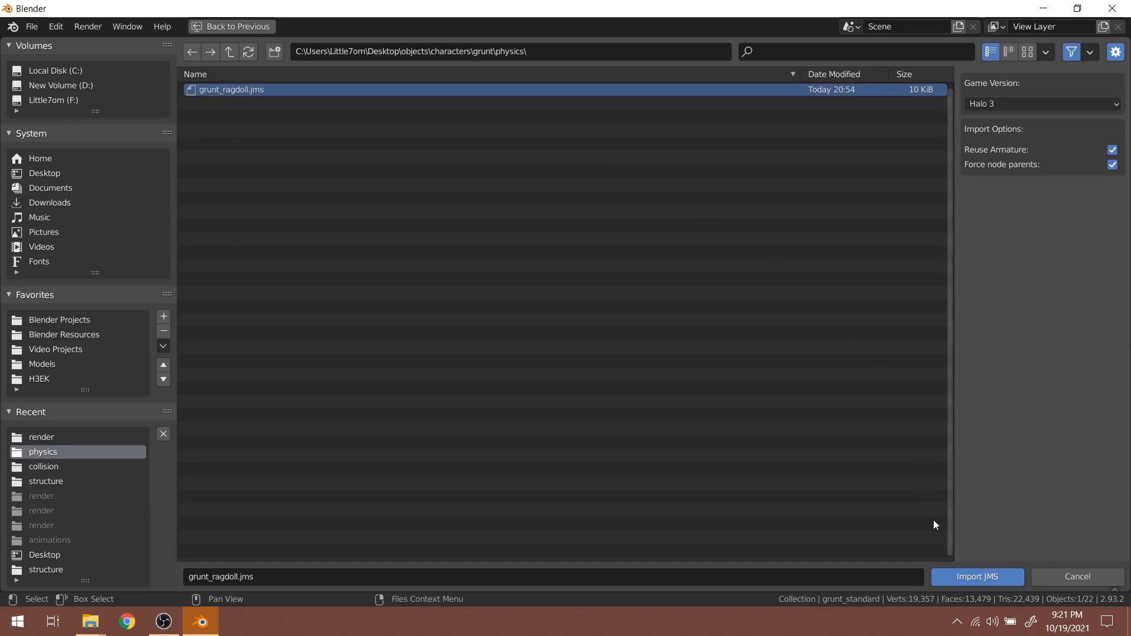
left_click(977, 577)
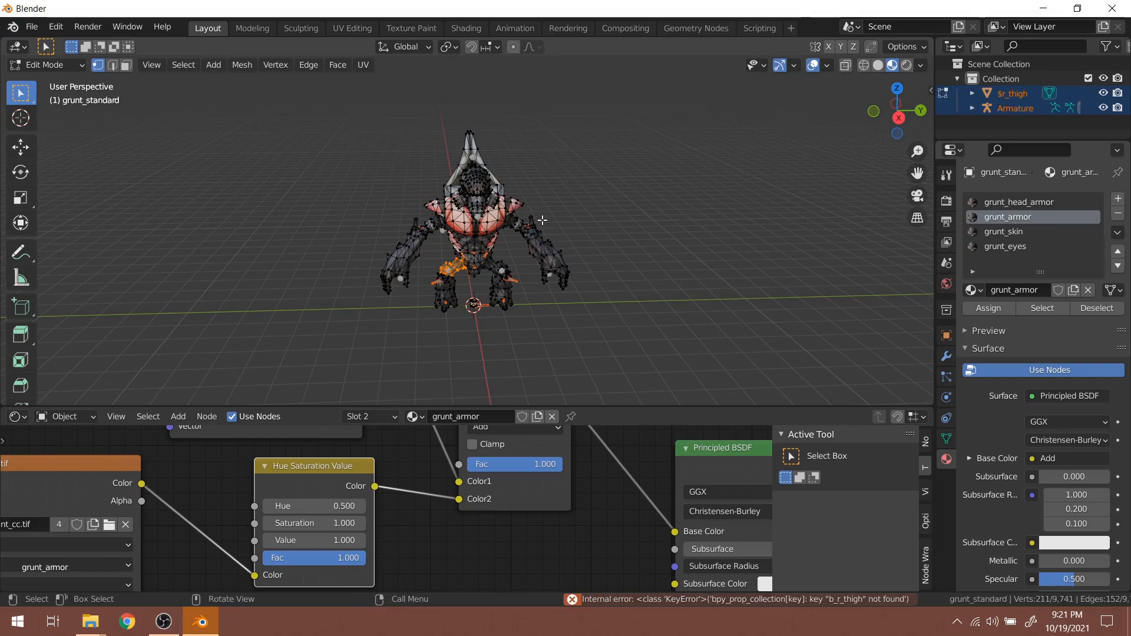
Return to Object Mode, inspect the imported ragdoll parts, and undo the ragdoll import and the mesh selection
left_click(47, 65)
left_click(50, 79)
middle_click_drag(293, 151, 371, 167)
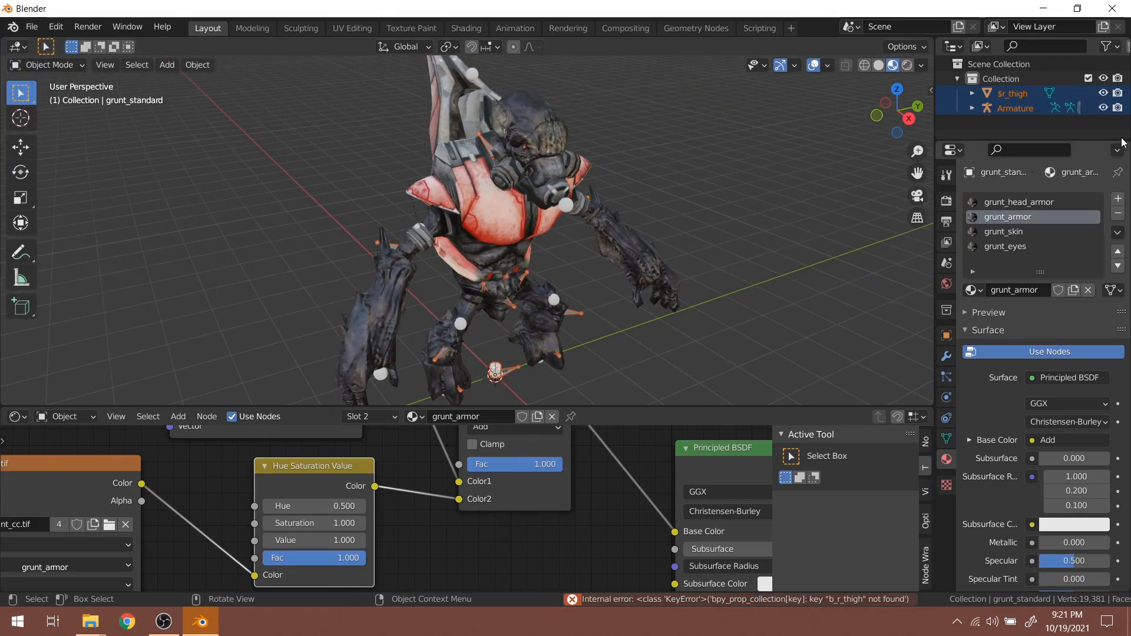
middle_click_drag(905, 132, 598, 217)
key("ctrl+z")
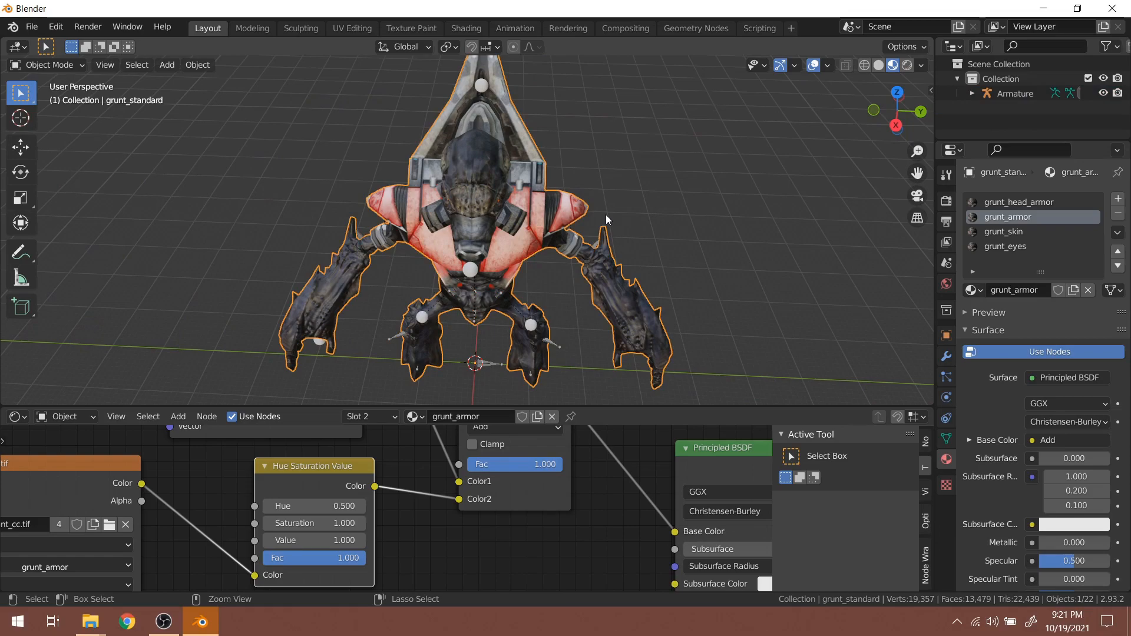
key("ctrl+z")
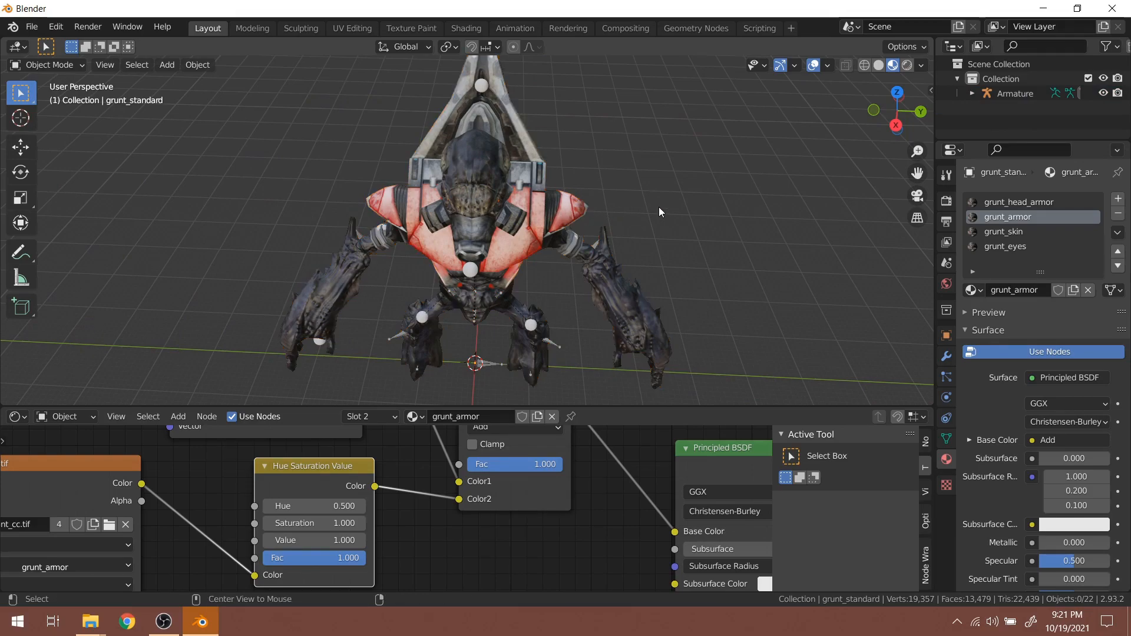
Try again to import grunt_ragdoll.jms from the grunt's physics folder as a Halo Jointed Model Skeleton, game version Halo 3
left_click(32, 27)
mouse_move(121, 224)
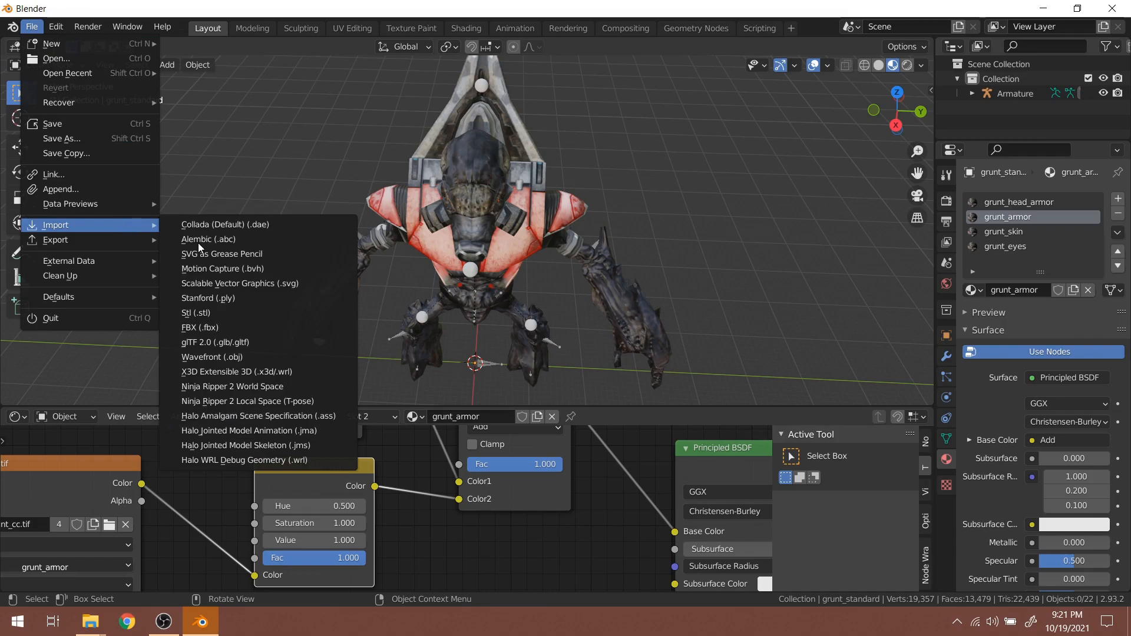
left_click(297, 448)
left_click(243, 88)
left_click(235, 53)
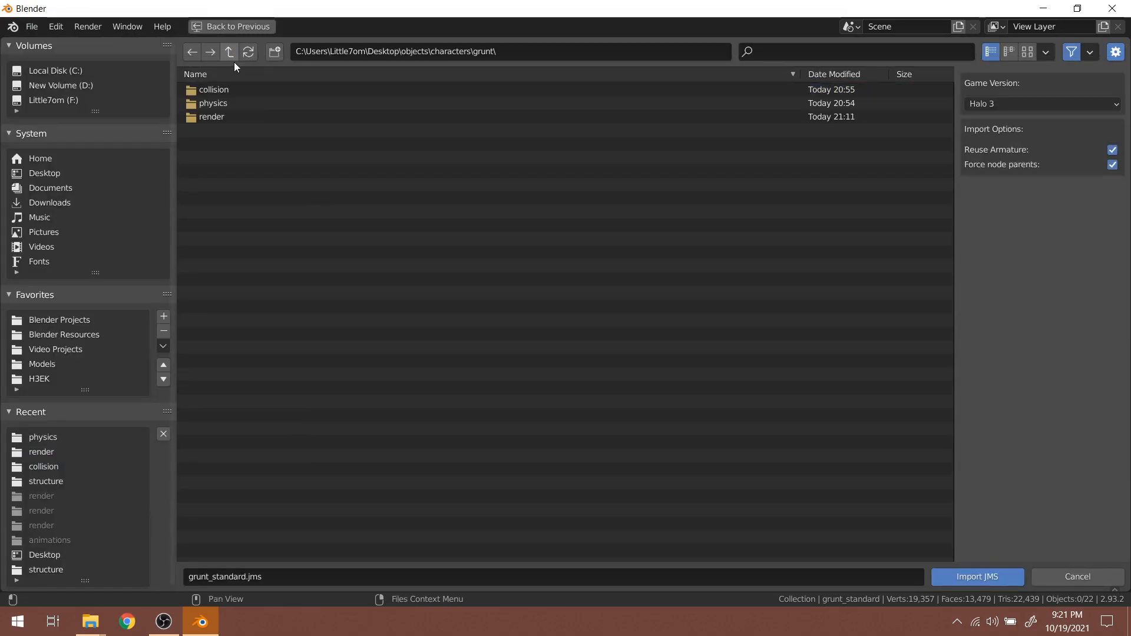
left_click(239, 101)
double_click(251, 90)
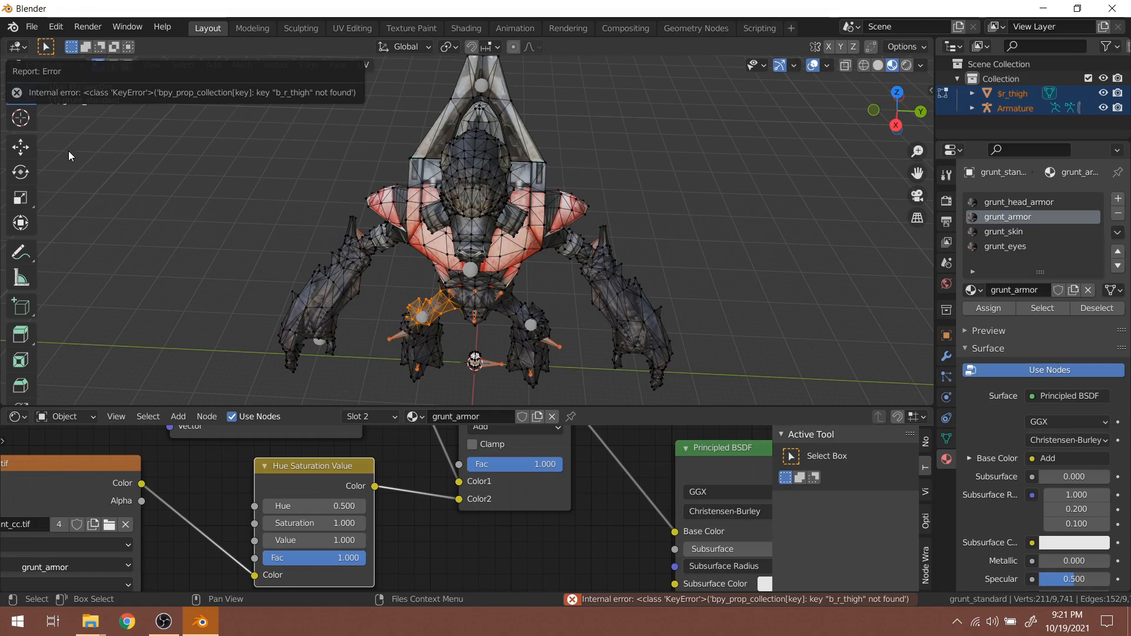
Return to Object Mode and delete the imported $r_thigh object
left_click(33, 65)
left_click(35, 82)
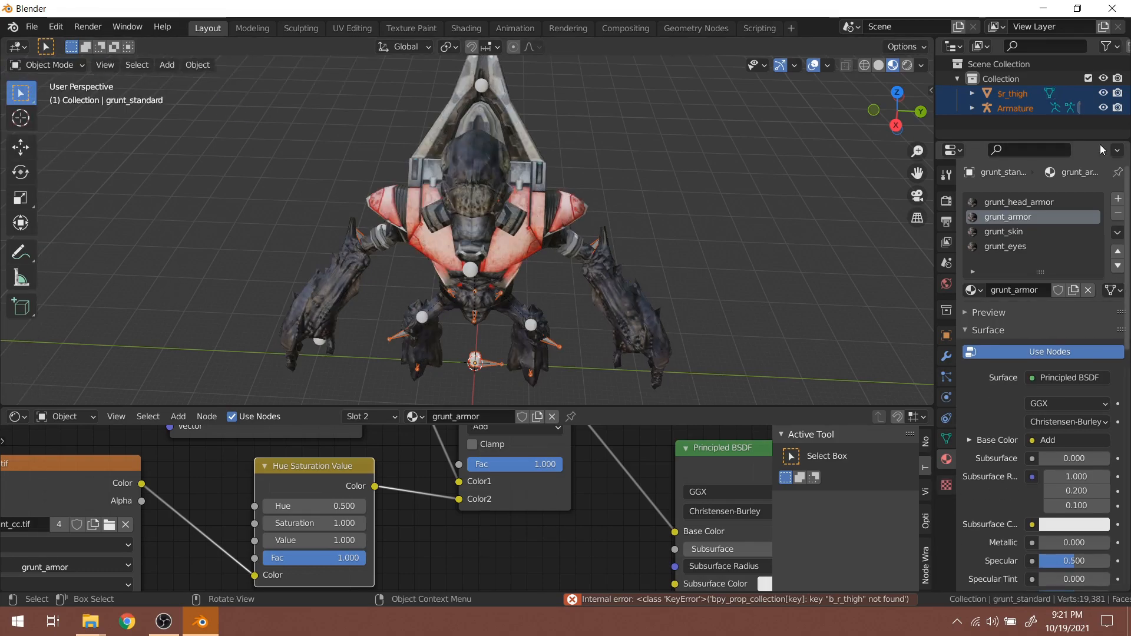
left_click(1010, 94)
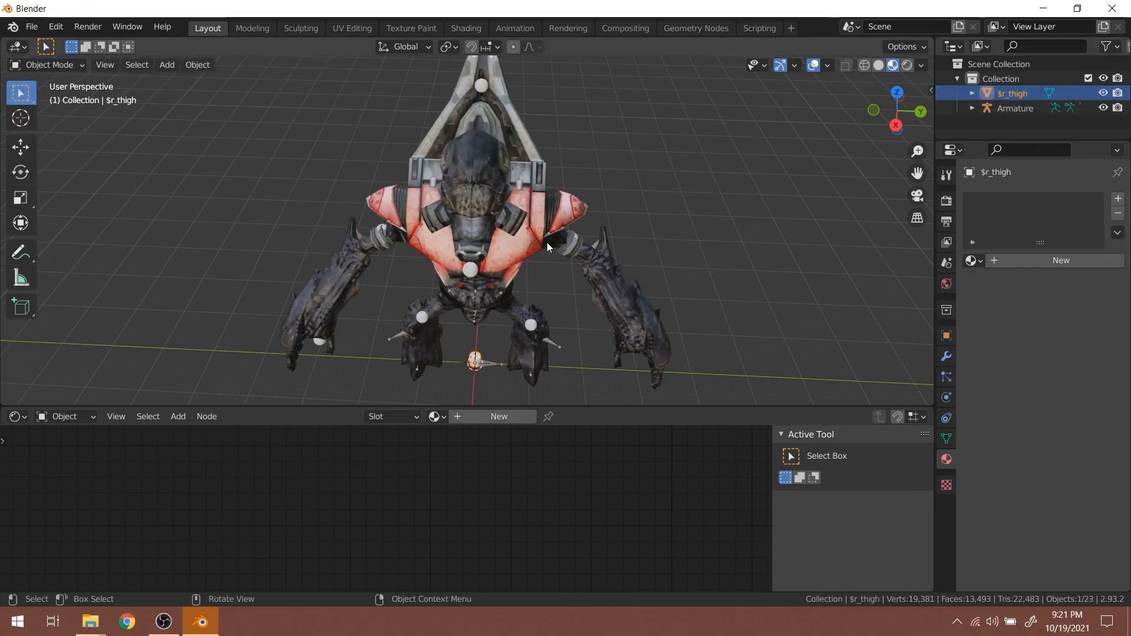
middle_click_drag(546, 242, 635, 194)
key("x")
left_click(635, 194)
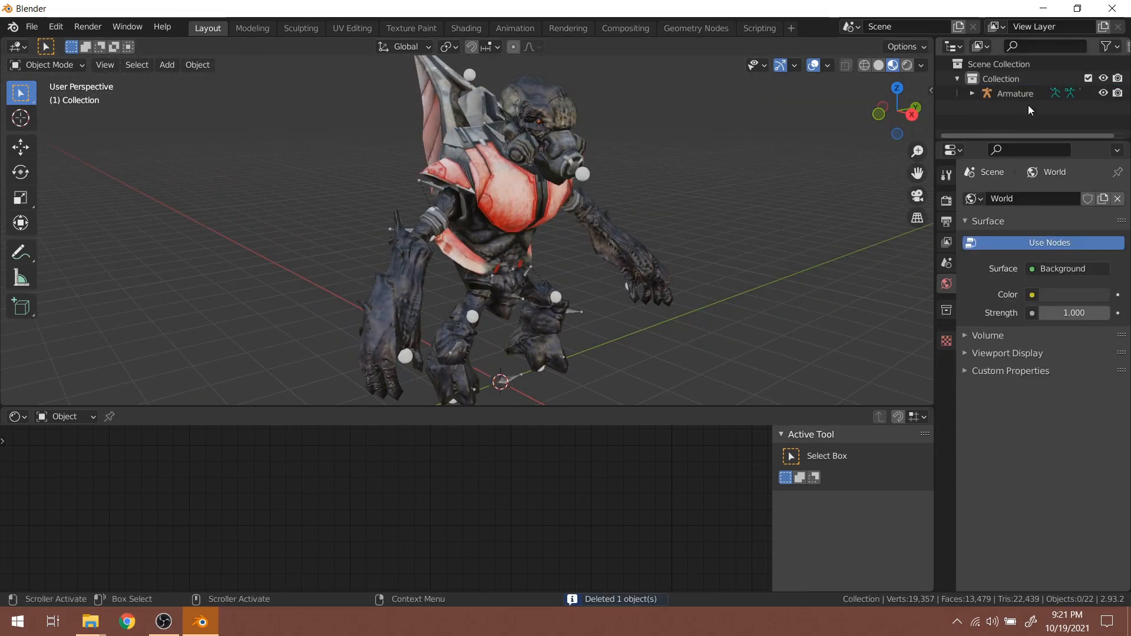
View the grunt from the front, expand the Armature hierarchy and look through its child objects
middle_click_drag(841, 249, 736, 224)
left_click(972, 94)
left_click(972, 94)
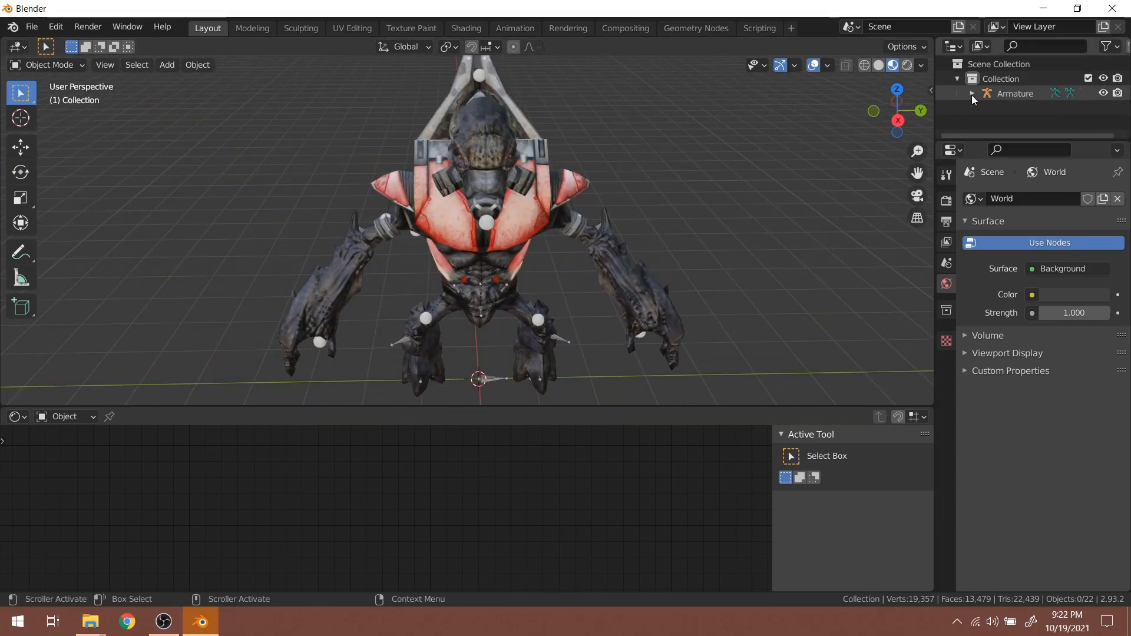
left_click(972, 94)
scroll(971, 94, "down", 4)
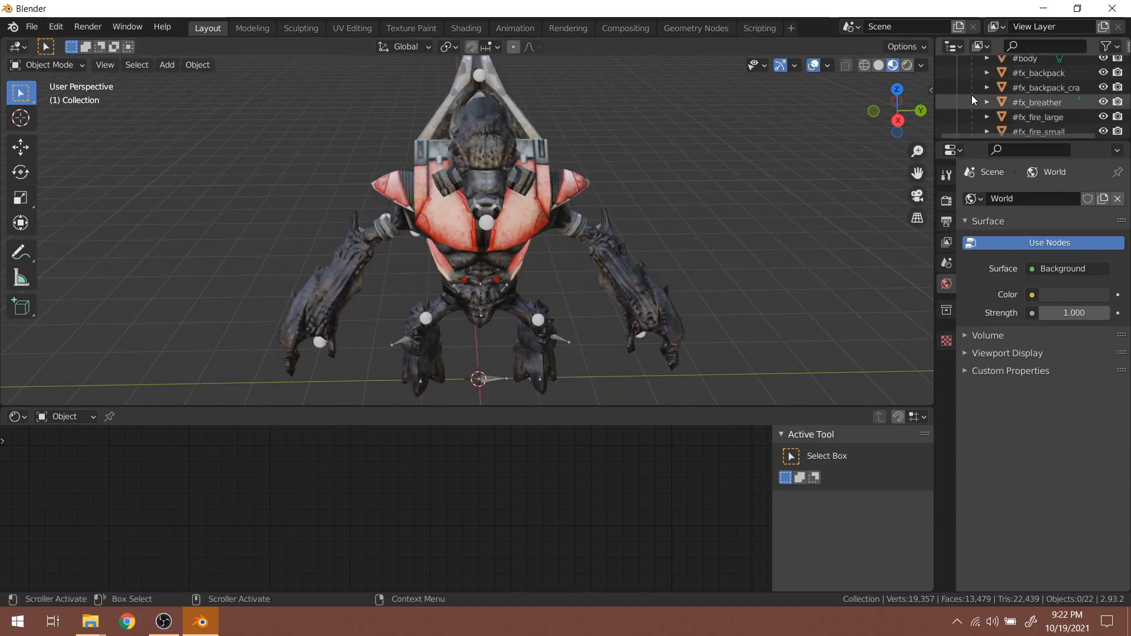
scroll(970, 94, "up", 4)
middle_click_drag(437, 231, 405, 229)
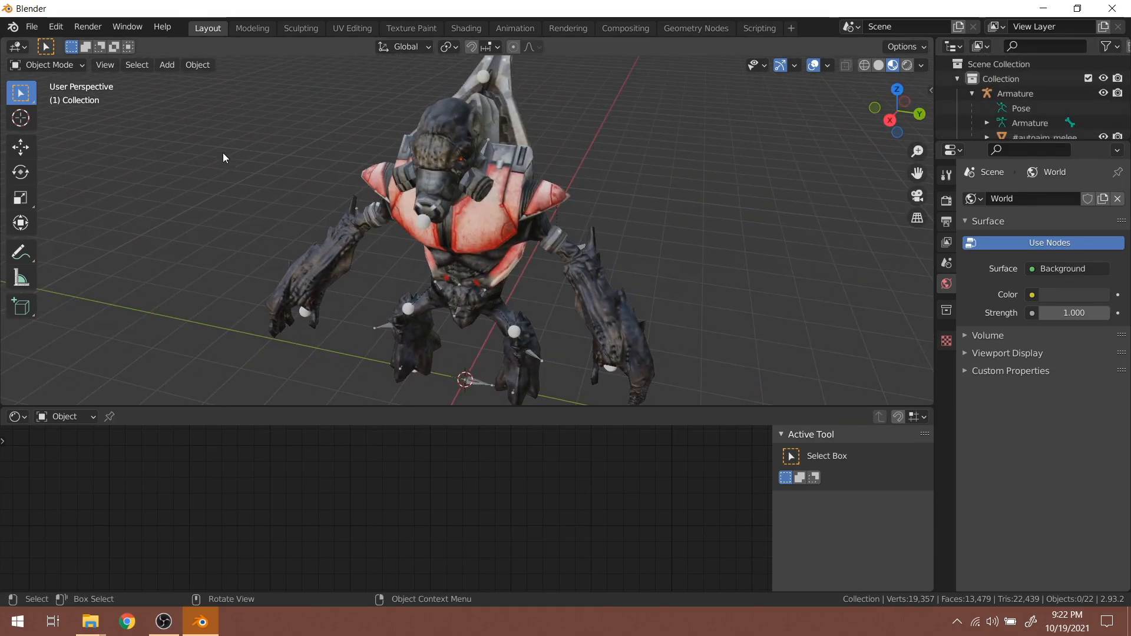
Import the JMS model from the grunt's collision folder as a Halo Jointed Model Skeleton with game version Halo 3
left_click(30, 27)
mouse_move(132, 226)
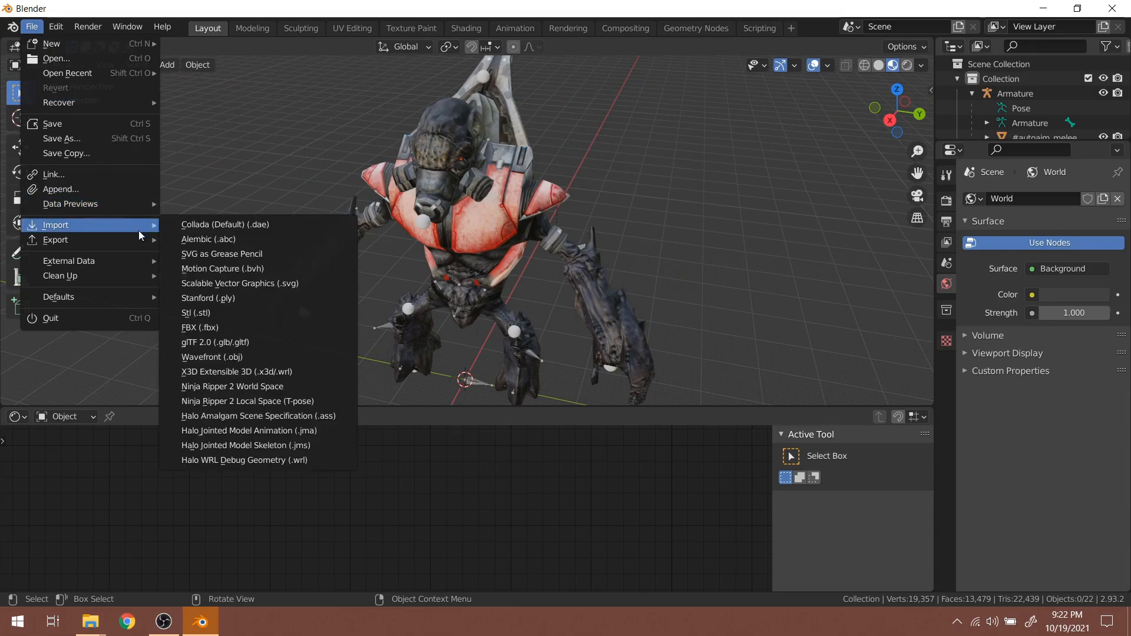
left_click(303, 446)
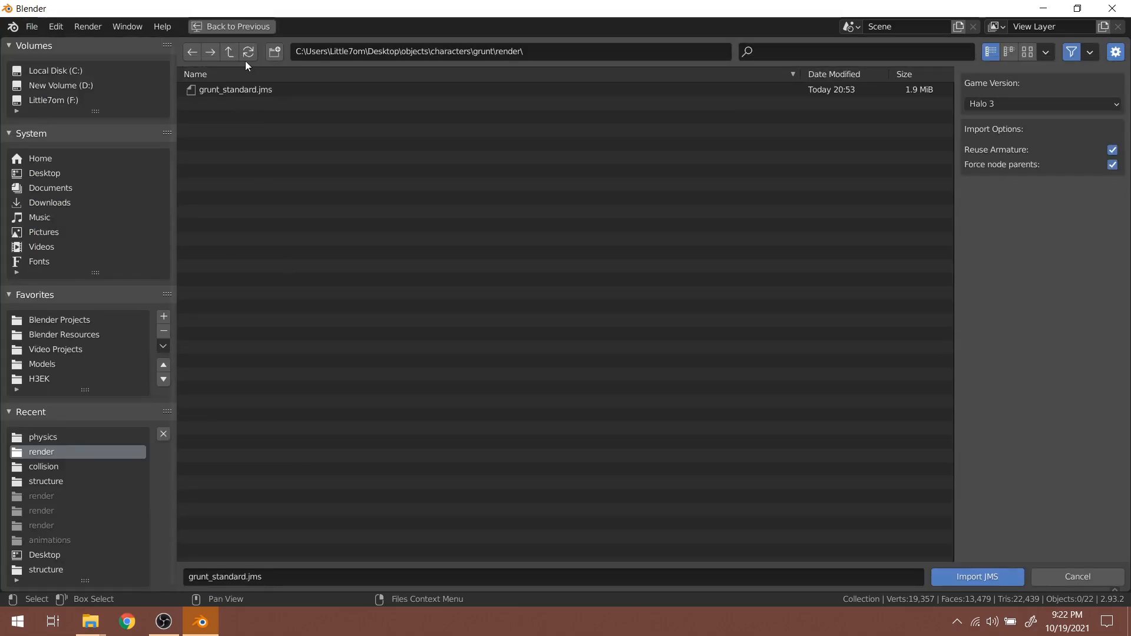
left_click(229, 51)
left_click(231, 88)
double_click(236, 90)
Examine how the collision mesh encloses the grunt from several sides, and look through the objects listed under the armature
middle_click_drag(236, 91, 662, 232)
scroll(347, 238, "up", 4)
middle_click_drag(560, 247, 393, 259)
scroll(657, 293, "down", 2)
middle_click_drag(657, 293, 566, 262, "shift")
scroll(661, 235, "down", 1)
middle_click_drag(626, 145, 796, 181)
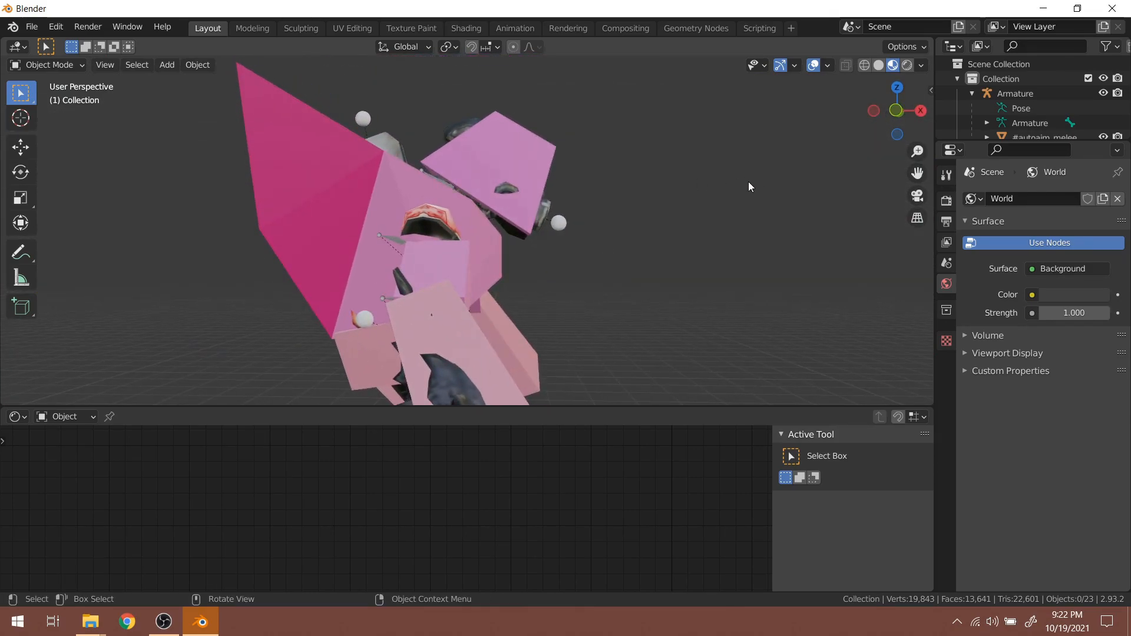
middle_click_drag(478, 136, 664, 218)
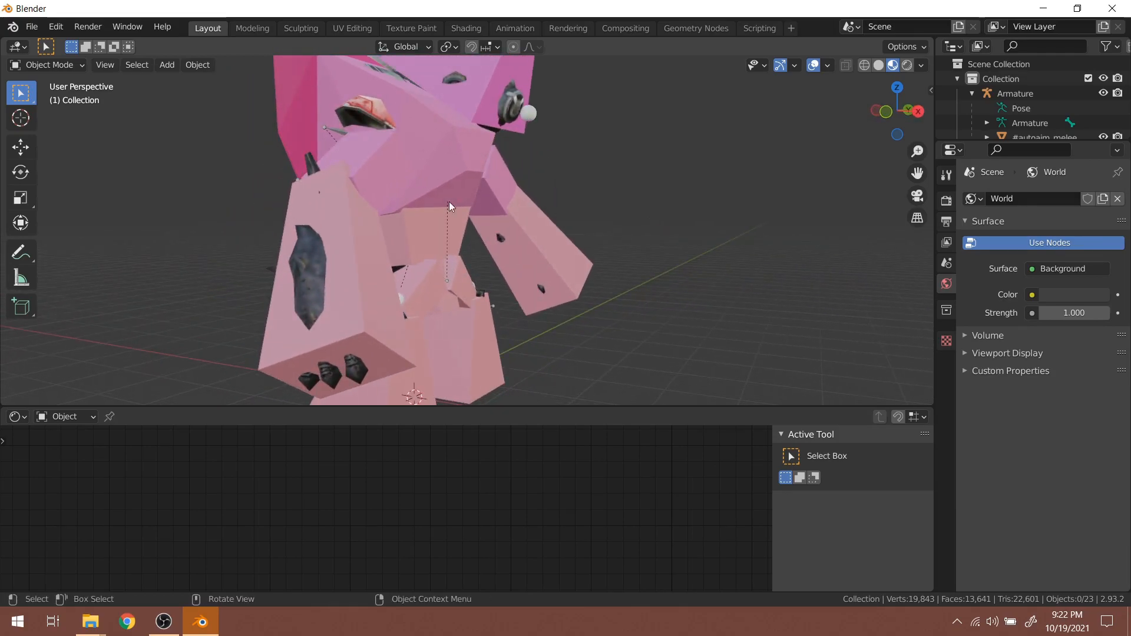
middle_click_drag(414, 240, 458, 291)
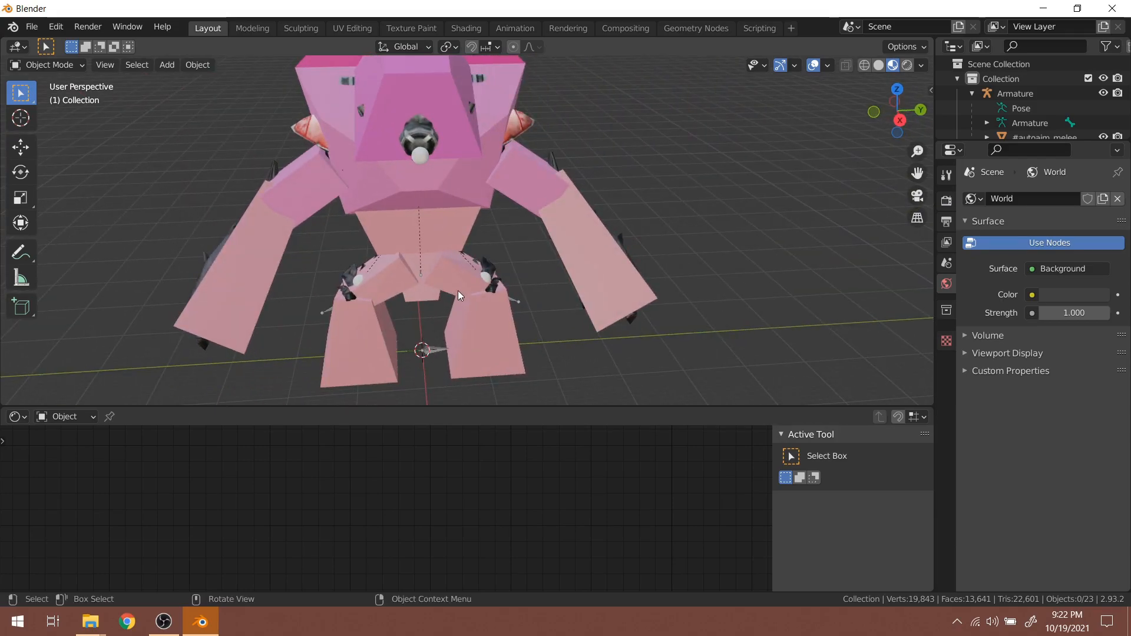
scroll(530, 185, "down", 3)
middle_click_drag(570, 185, 501, 213)
scroll(553, 197, "up", 2)
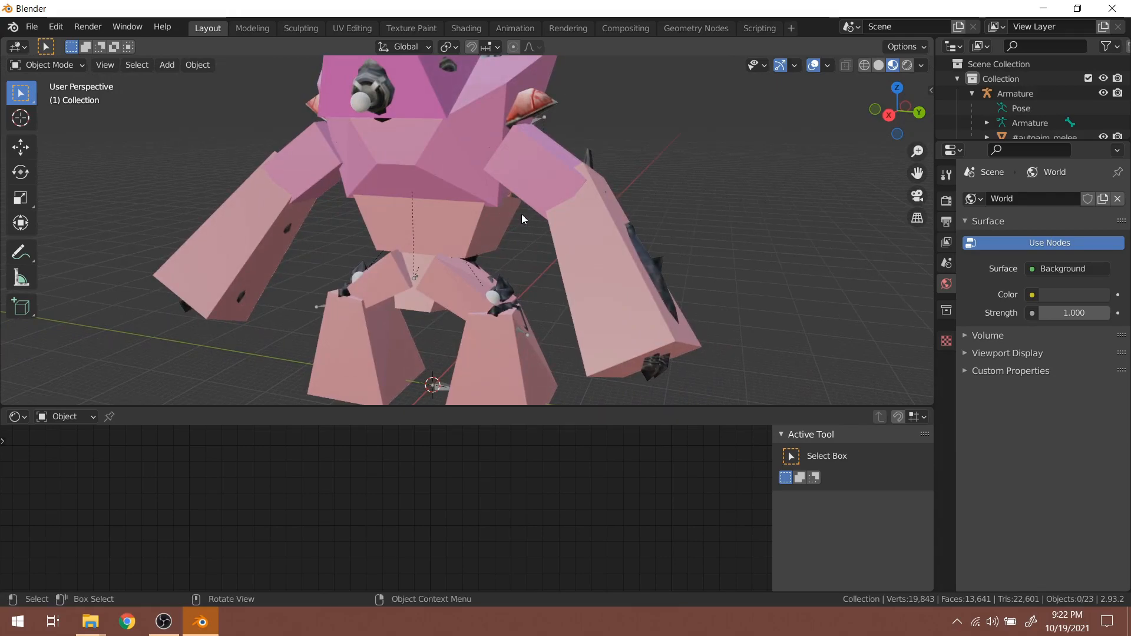
scroll(1083, 124, "down", 4)
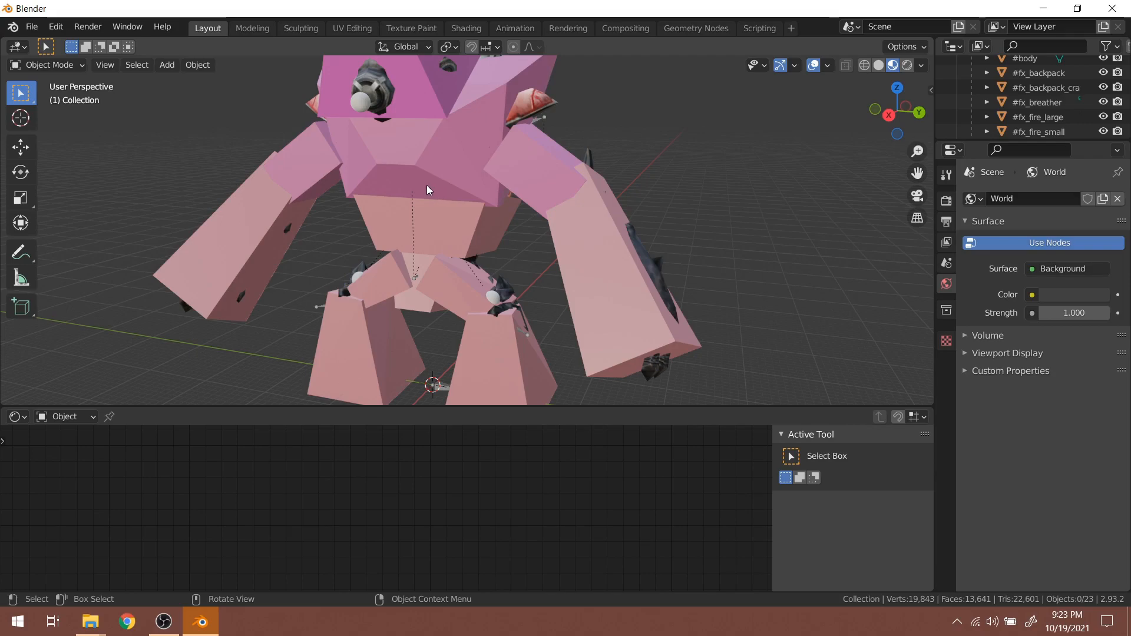
middle_click_drag(480, 304, 436, 364)
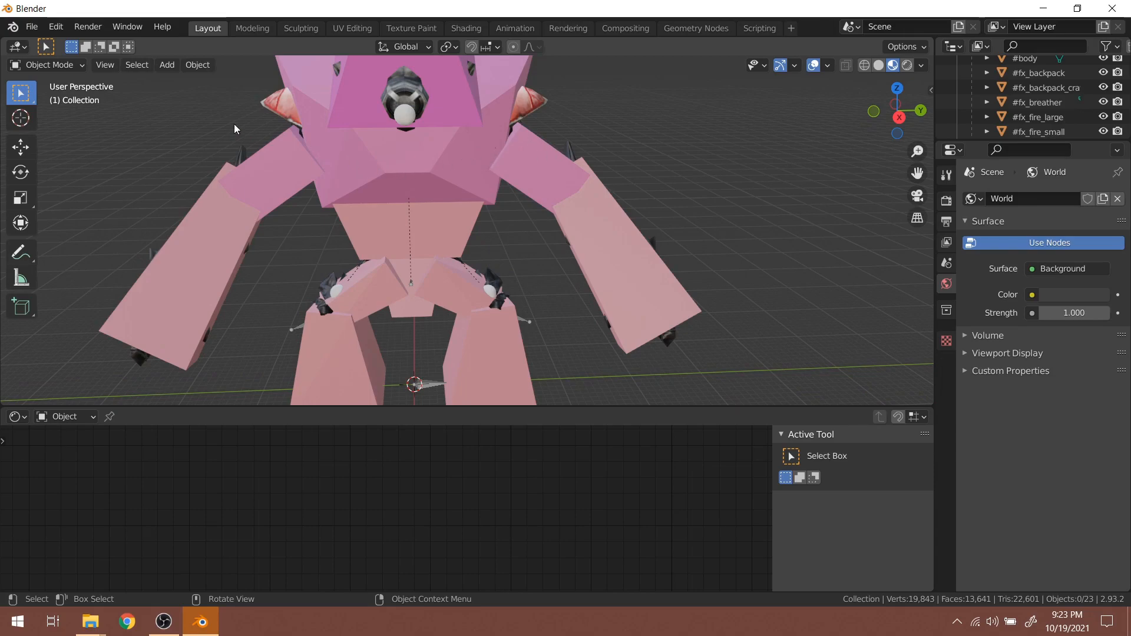
Select the armature and set its bones to display In Front of the meshes
left_click(296, 329)
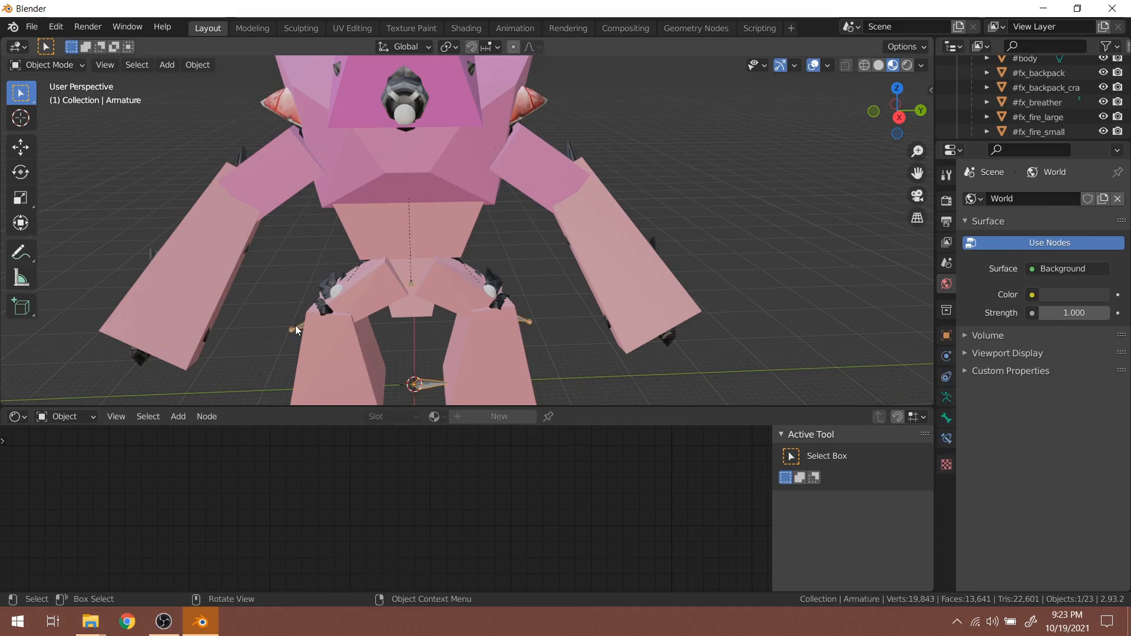
middle_click_drag(585, 292, 398, 238)
scroll(531, 205, "up", 2)
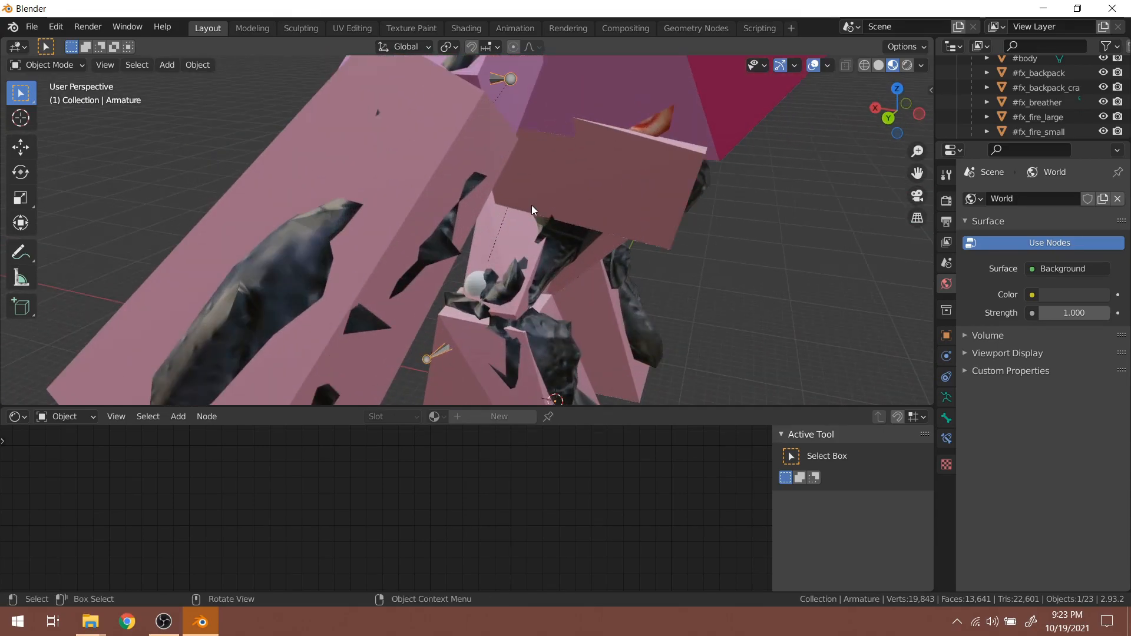
middle_click_drag(440, 343, 468, 384, "shift")
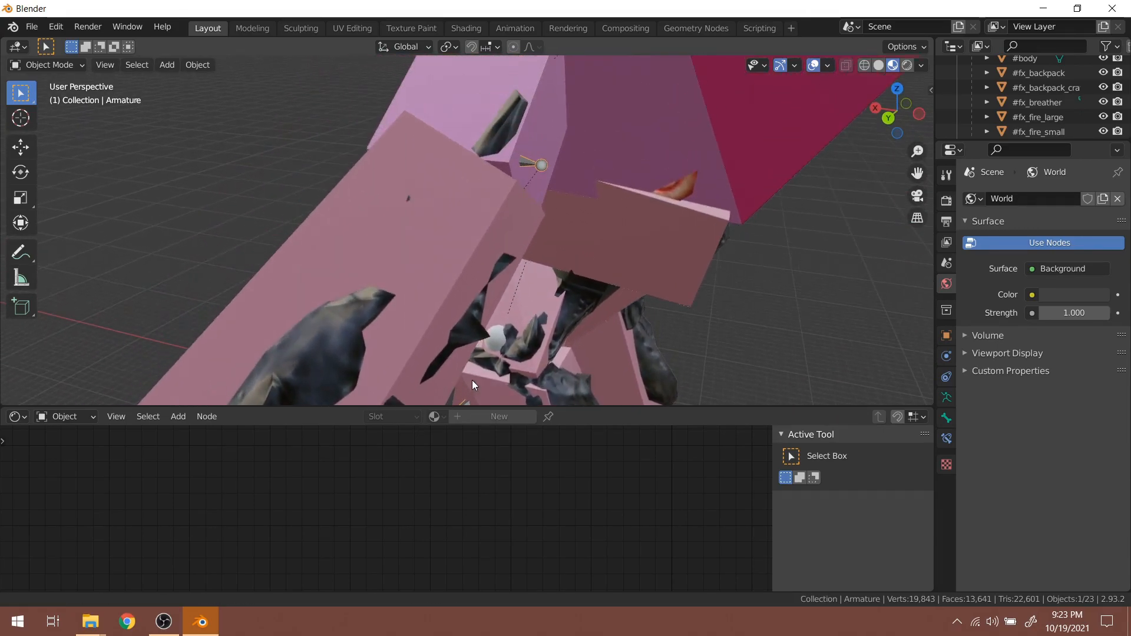
middle_click_drag(525, 186, 860, 320)
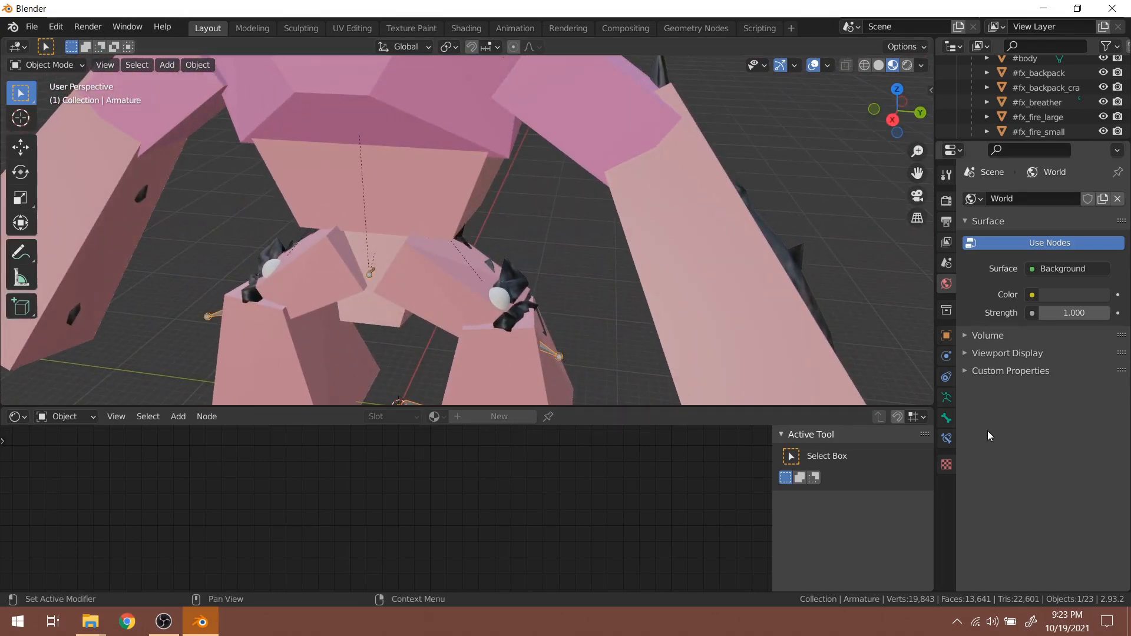
left_click(946, 400)
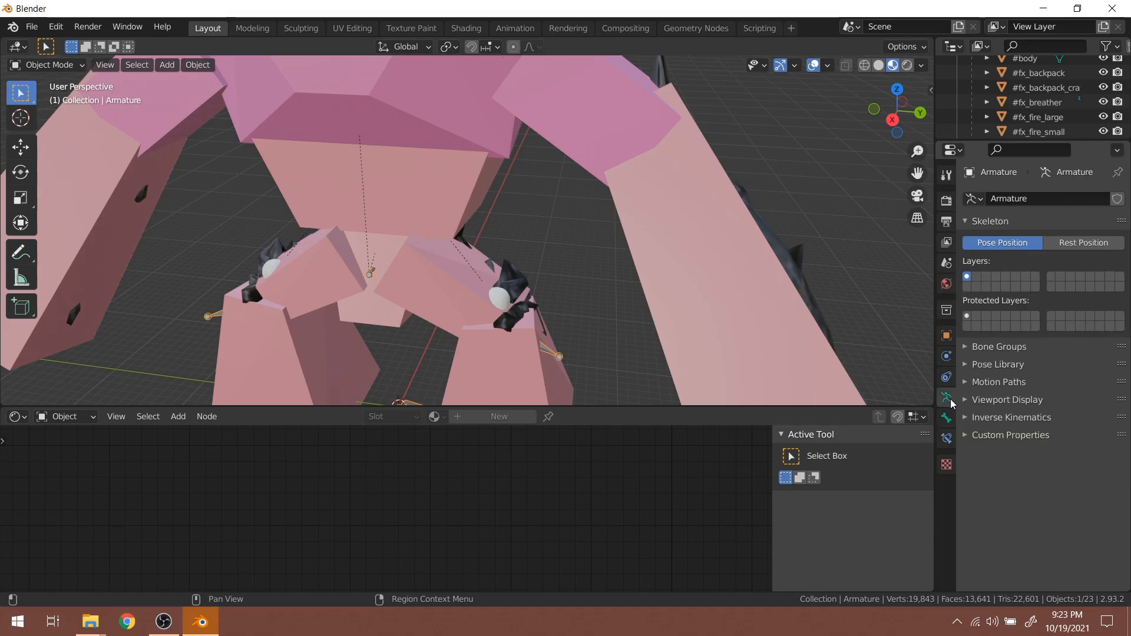
left_click(967, 400)
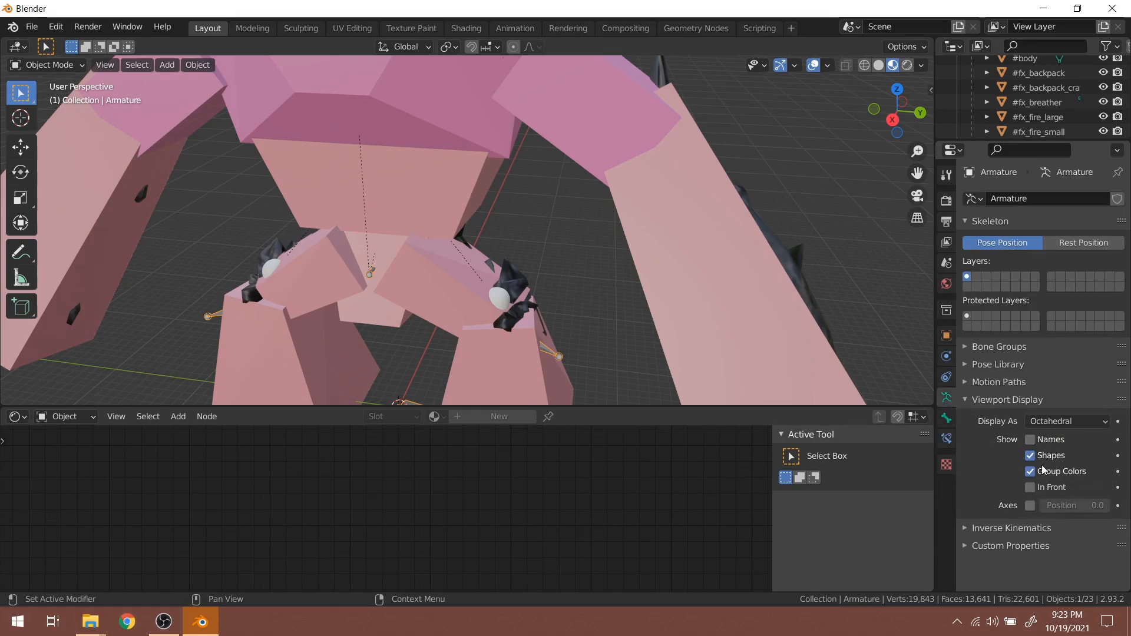
left_click(1029, 487)
mouse_move(469, 203)
middle_mouse_down("shift")
mouse_move(529, 170)
mouse_move(440, 161)
mouse_move(476, 161)
mouse_move(459, 159)
middle_mouse_up("shift")
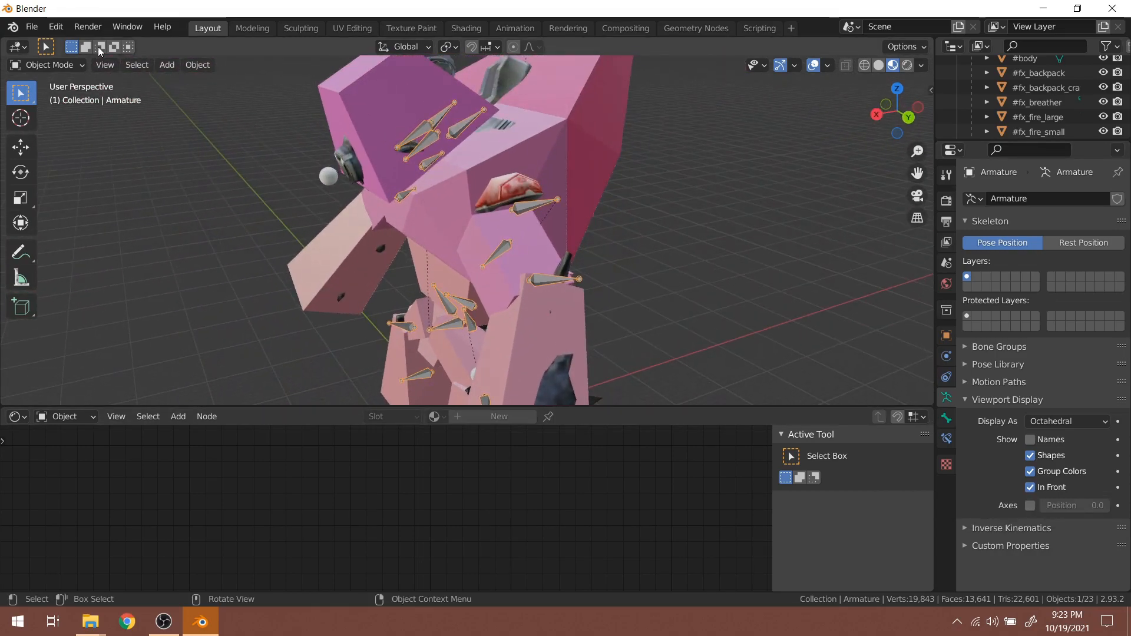
Put the armature in Pose Mode, test-rotate the b_l_calf bone slightly, and return to Object Mode
left_click(52, 63)
left_click(52, 114)
middle_click_drag(245, 179, 601, 181)
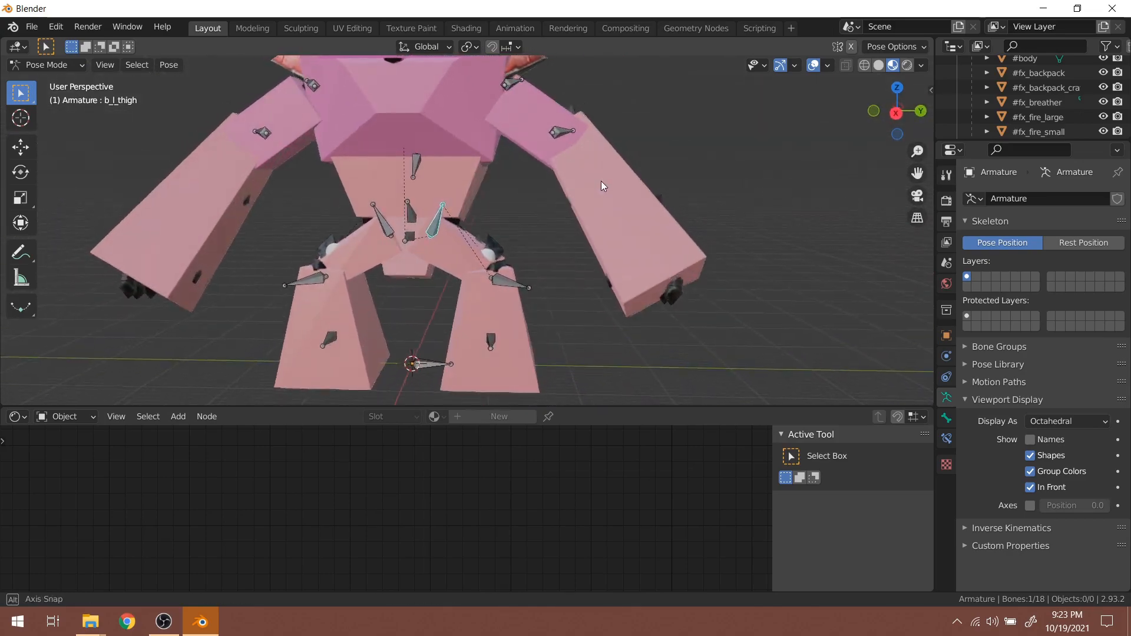
left_click(503, 283)
key("r")
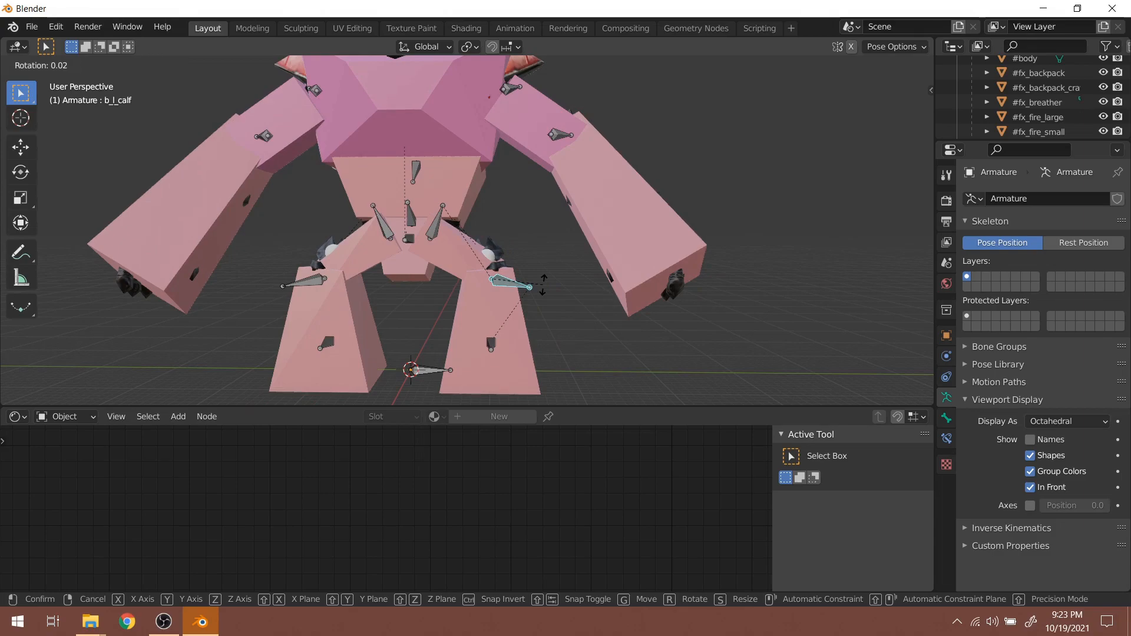
left_click(545, 289)
left_click(47, 65)
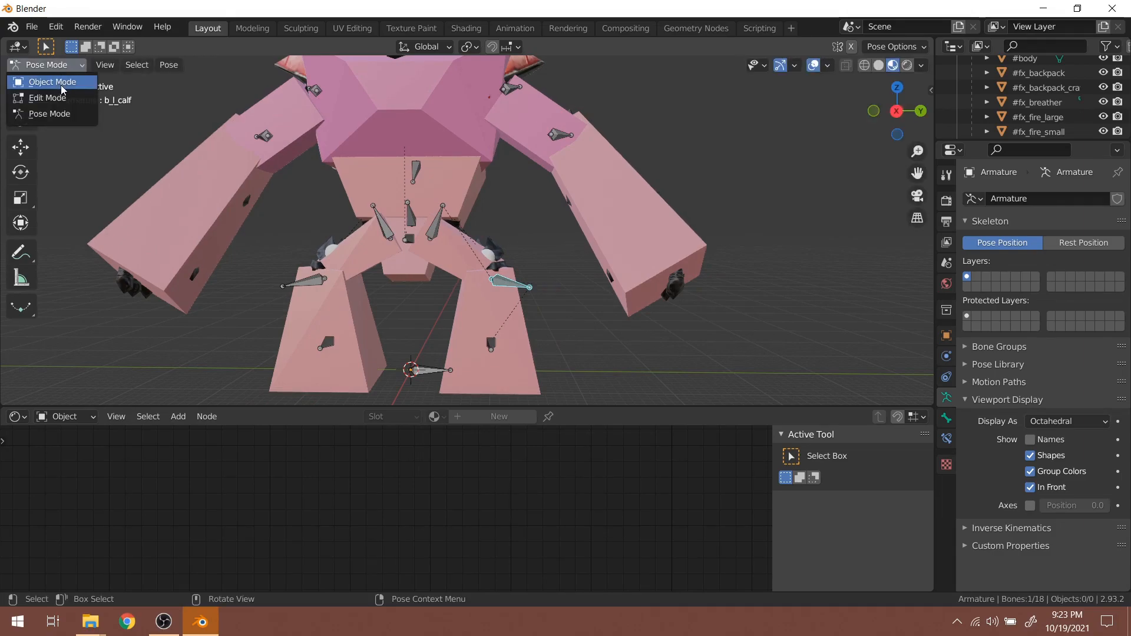
left_click(44, 79)
Select the collision mesh together with the armature and parent it to the armature with Armature Deform
middle_click_drag(449, 216, 502, 242, "shift")
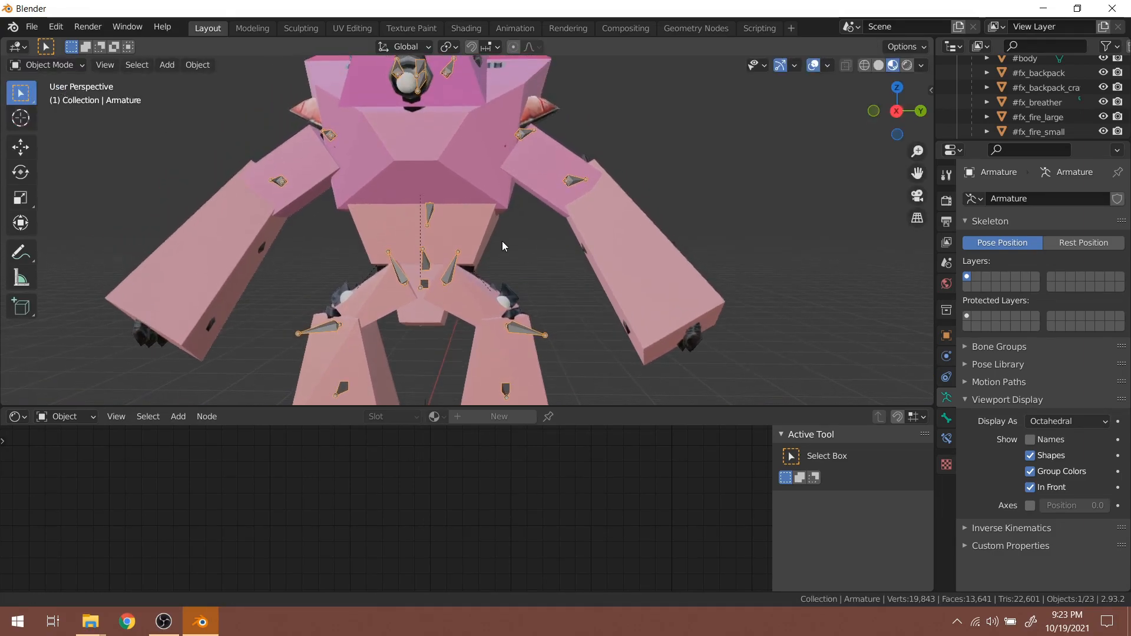
left_click(651, 234)
key("shift")
left_click(452, 273, "shift")
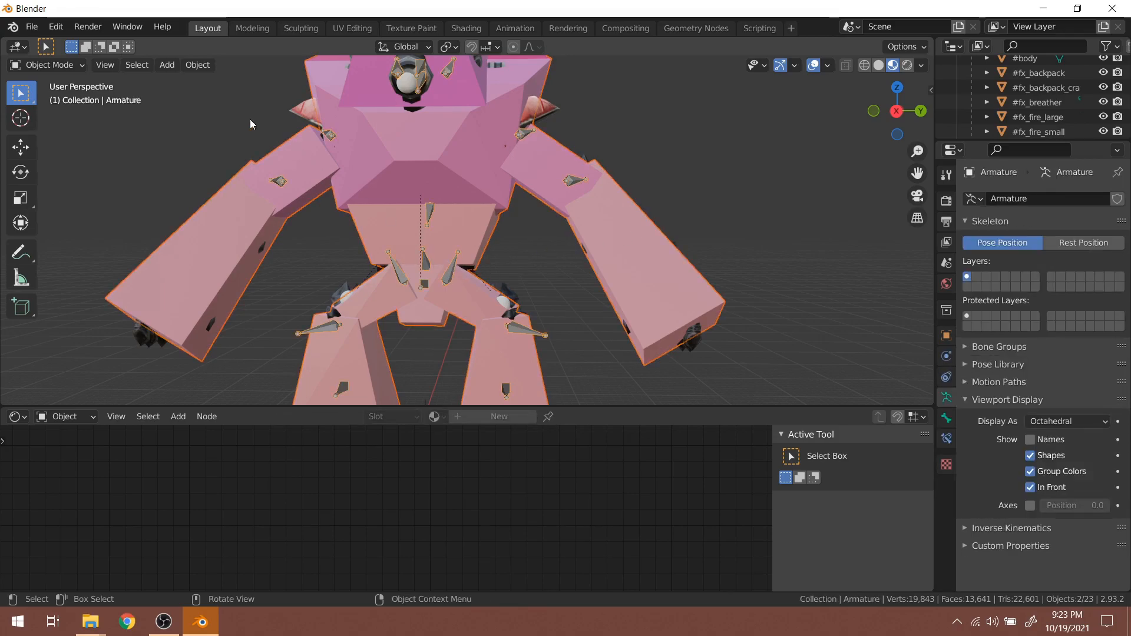
left_click(197, 64)
mouse_move(249, 264)
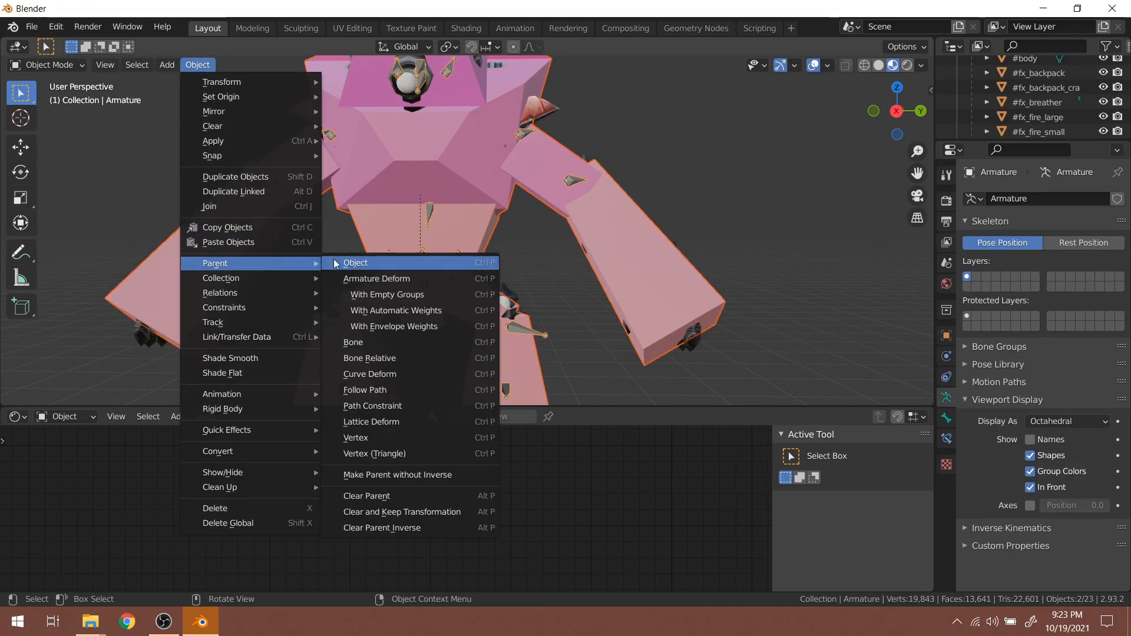
left_click(363, 279)
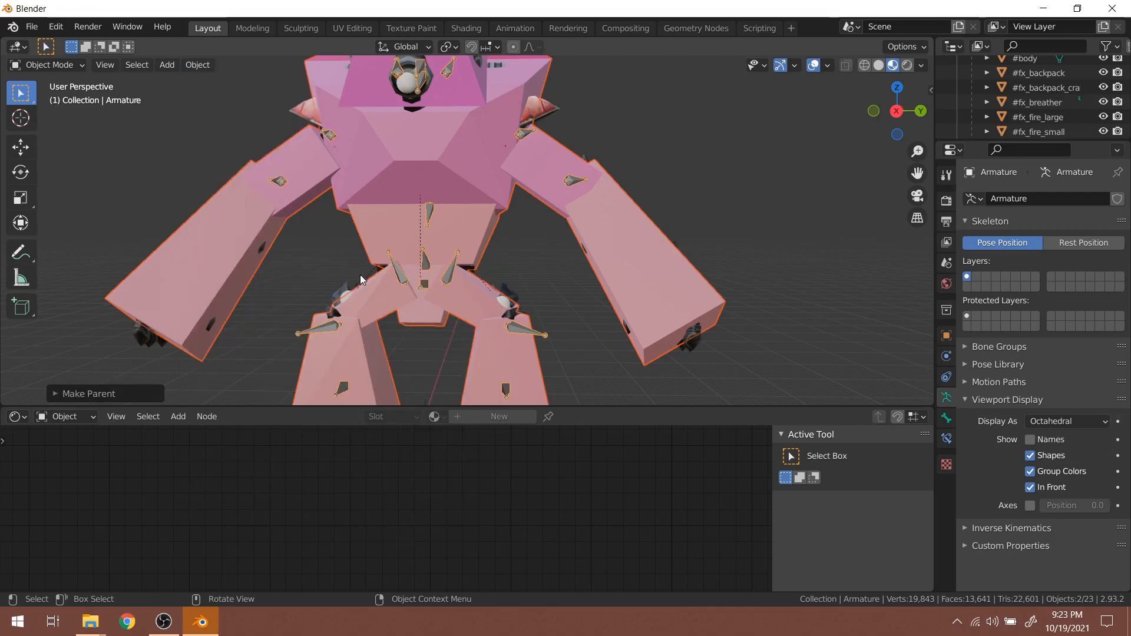
Switch the armature to Pose Mode and test-rotate the b_l_calf bone from the front and the side, cancelling each rotation
left_click(530, 336)
left_click(548, 339)
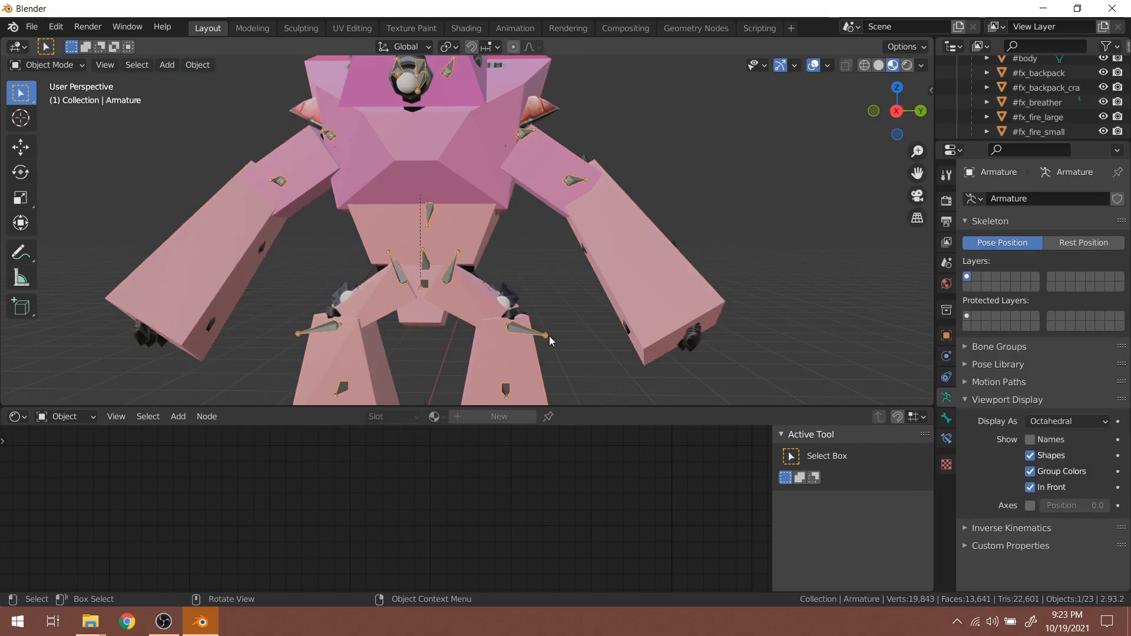
left_click(65, 65)
left_click(74, 115)
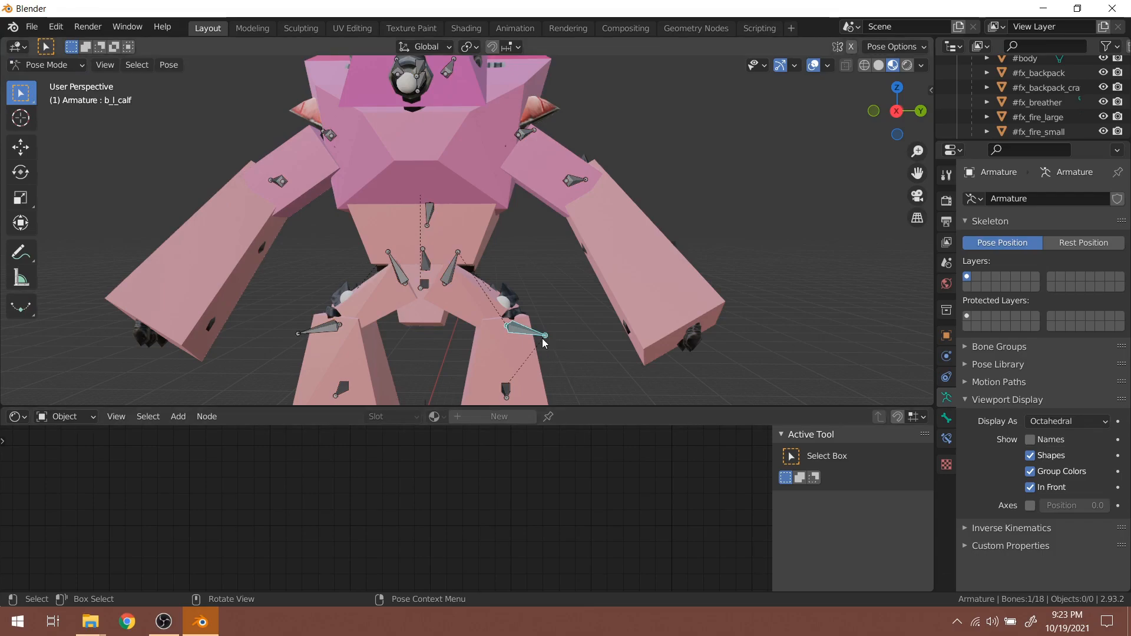
key("r")
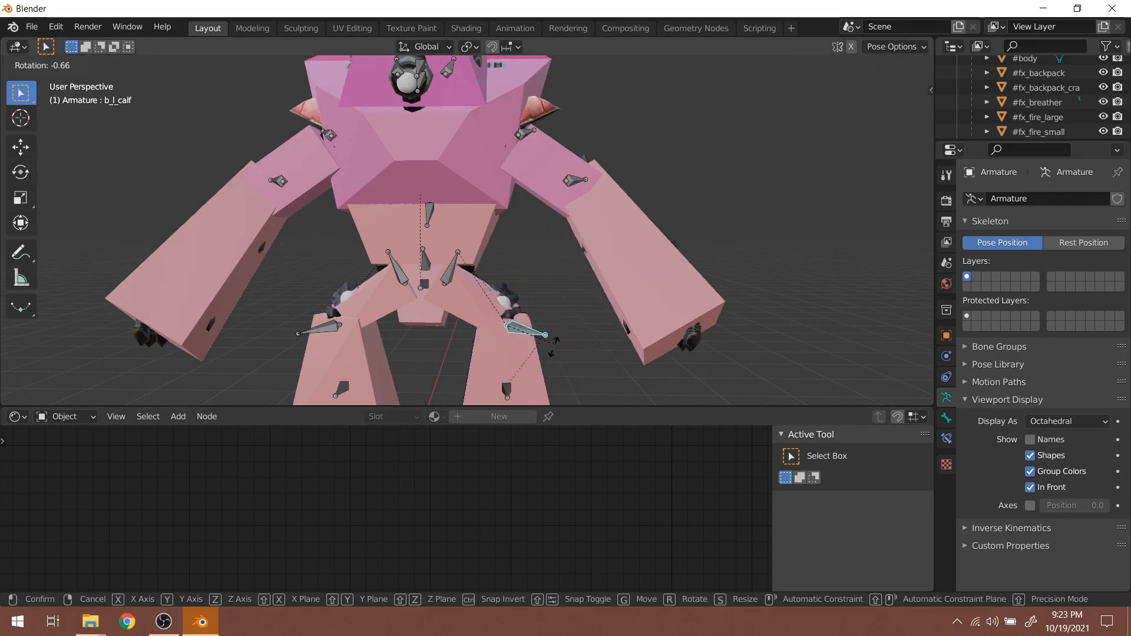
right_click(518, 370)
middle_click_drag(307, 318, 569, 303)
key("r")
right_click(641, 269)
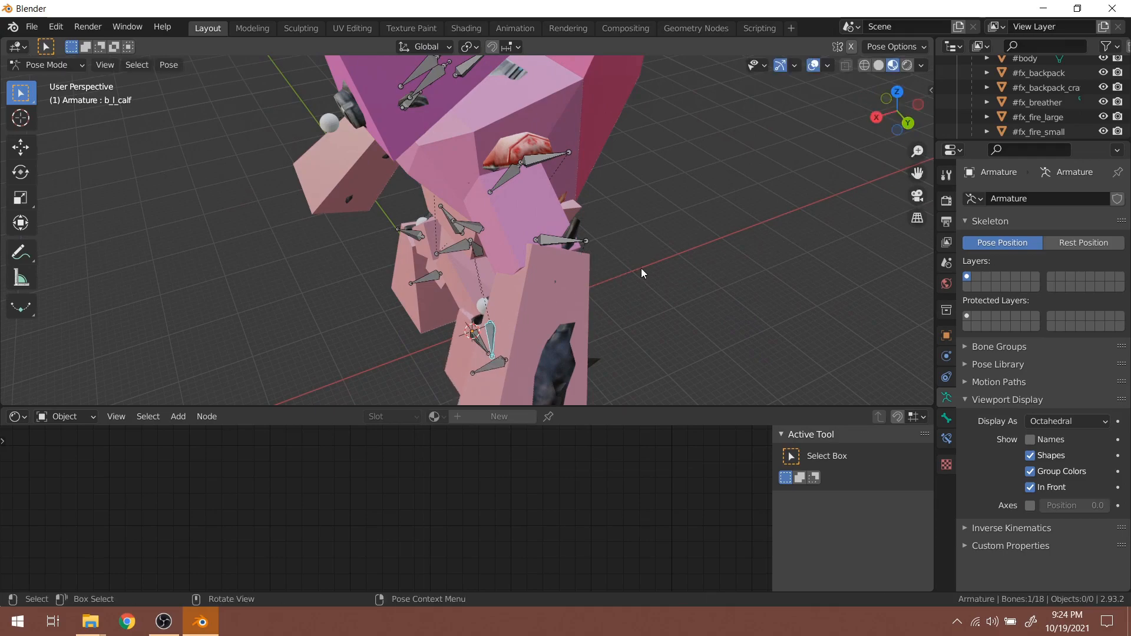
Return the armature to Object Mode, examine the collision mesh's vertex groups, and select the grunt_standard mesh to view the whole character
left_click(58, 65)
left_click(37, 83)
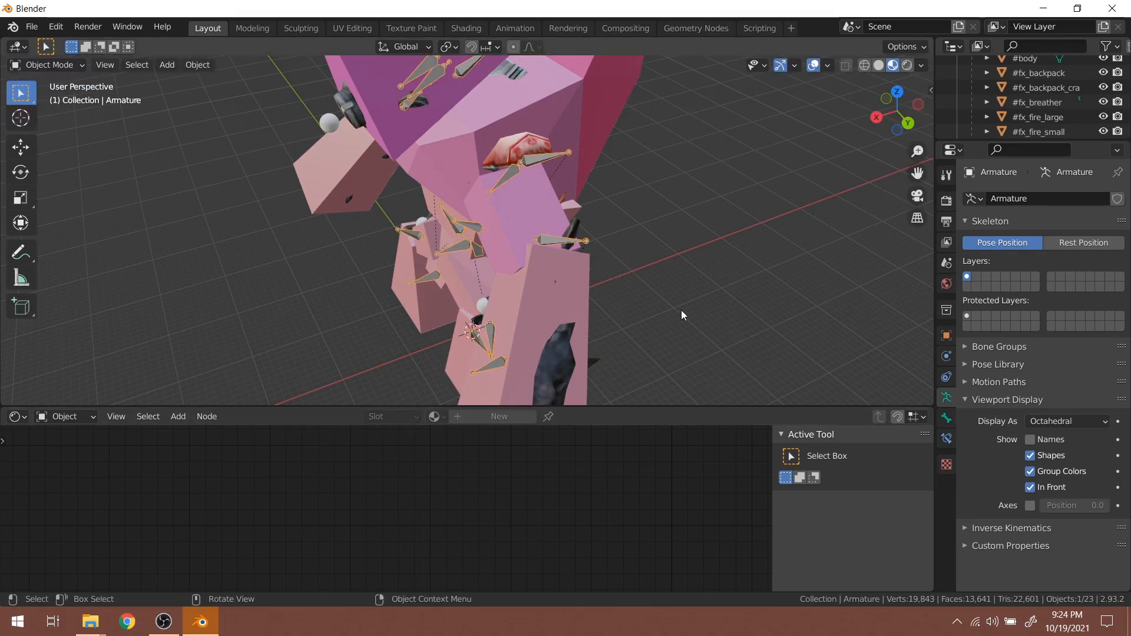
left_click(494, 198)
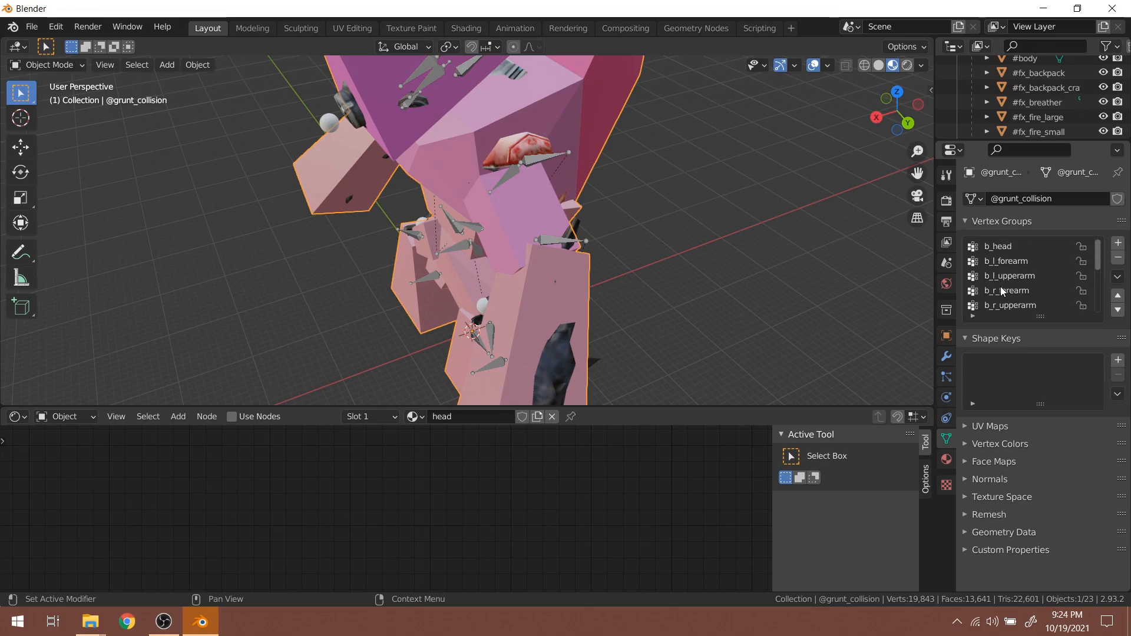
scroll(1019, 267, "down", 8)
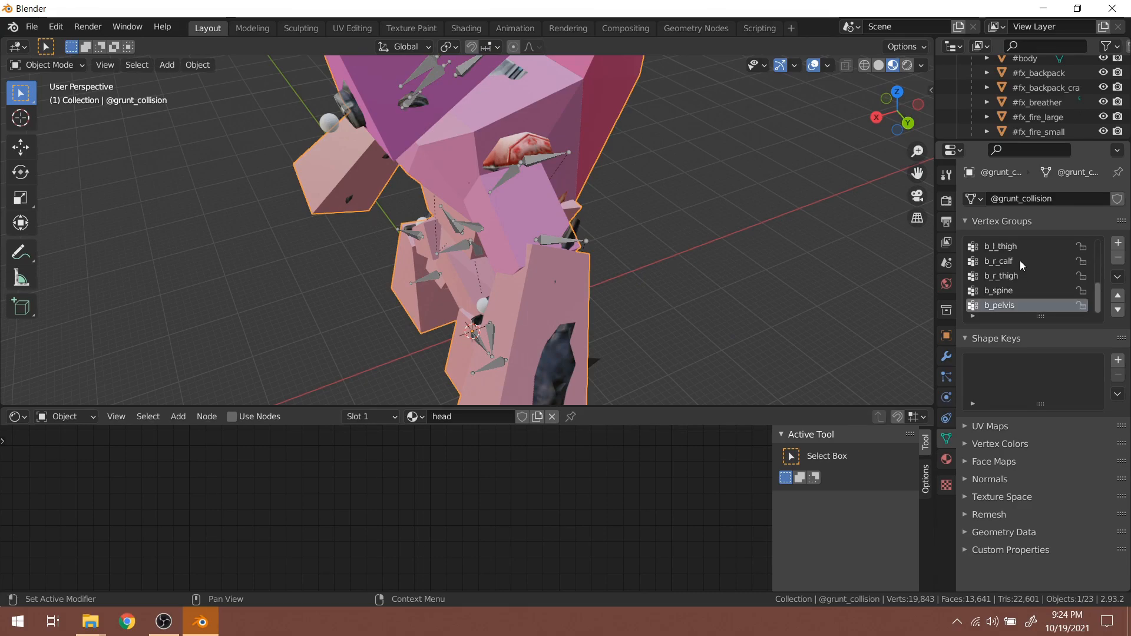
left_click(567, 352)
middle_click_drag(642, 310, 788, 245)
scroll(787, 247, "up", 2)
scroll(706, 246, "down", 3)
scroll(655, 242, "down", 1)
middle_click_drag(655, 243, 680, 246)
Start a new General file without saving the current one and delete all the default objects
left_click(33, 27)
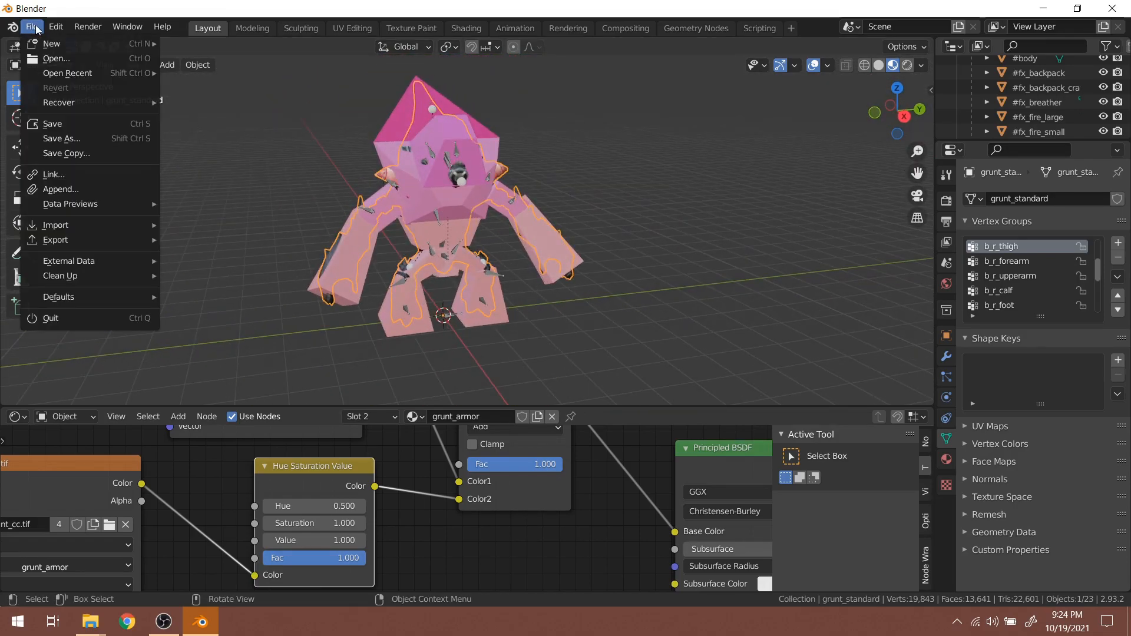
mouse_move(145, 230)
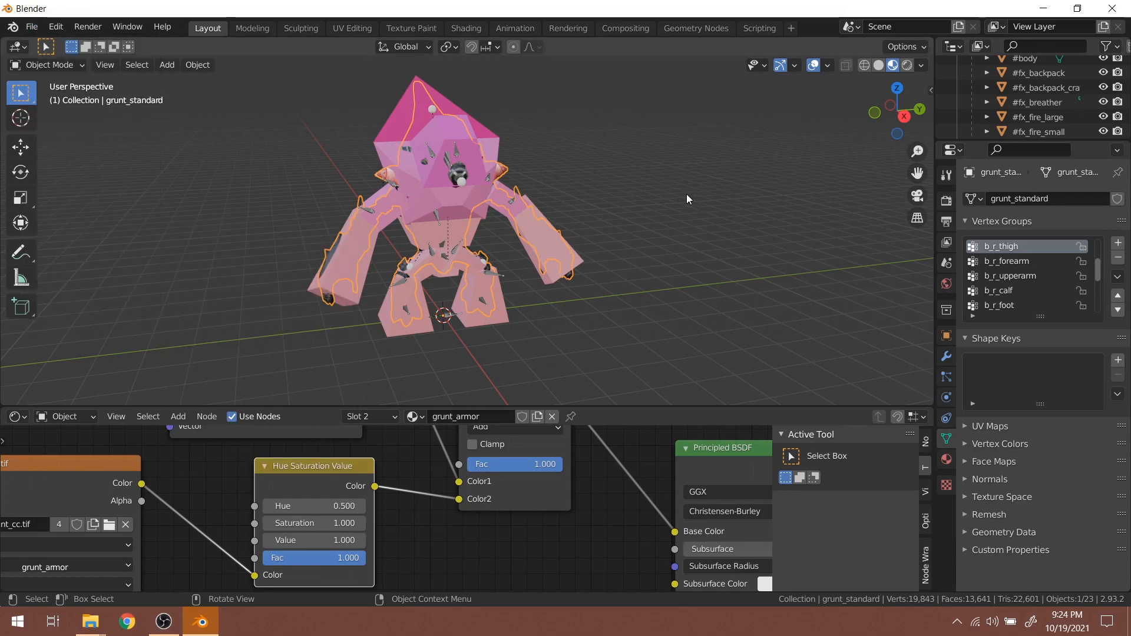
left_click(32, 27)
mouse_move(50, 47)
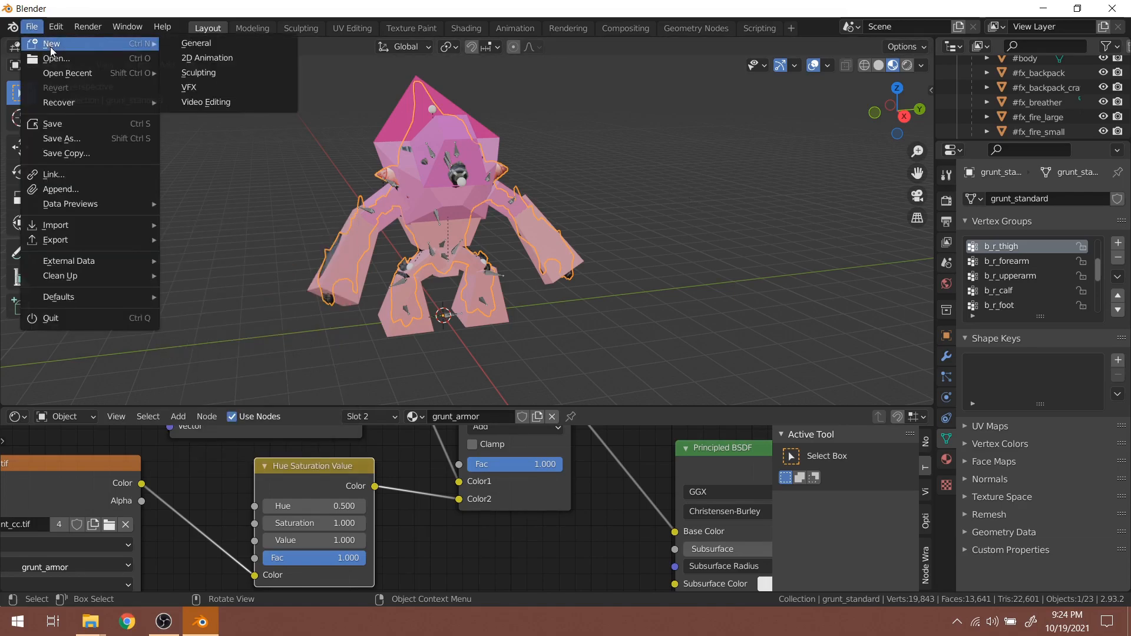
left_click(207, 44)
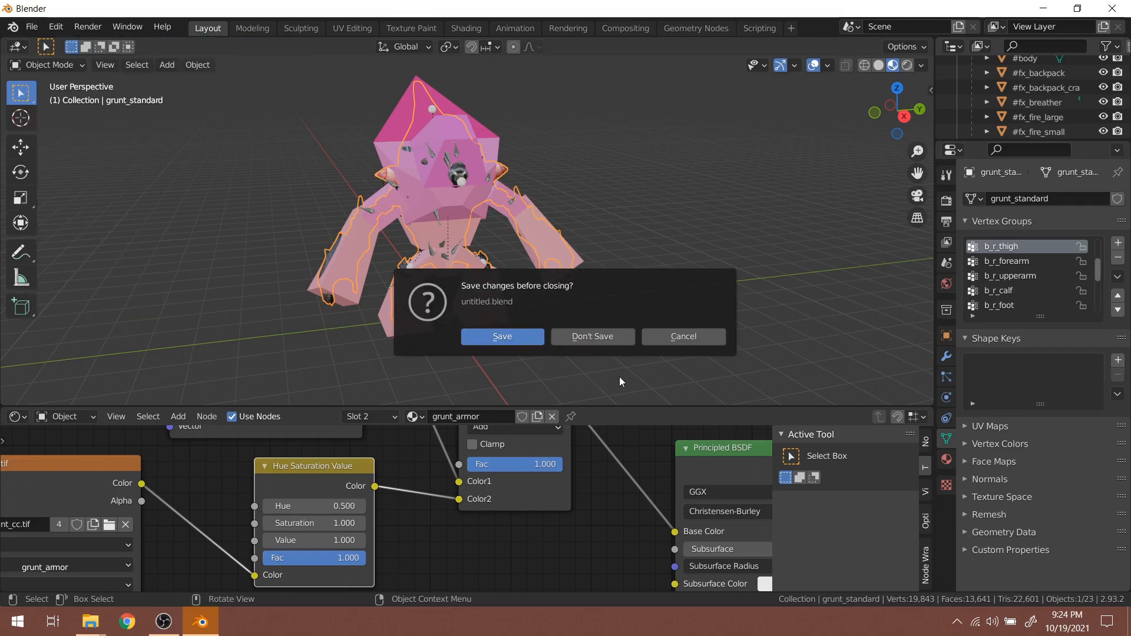
left_click(589, 336)
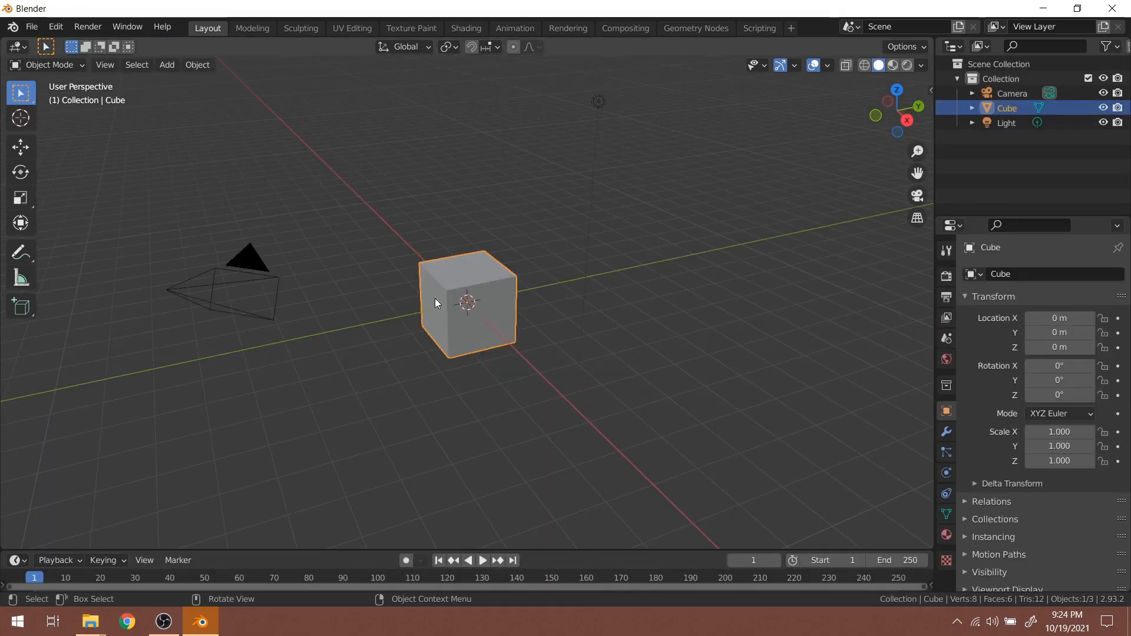
key("a")
key("Delete")
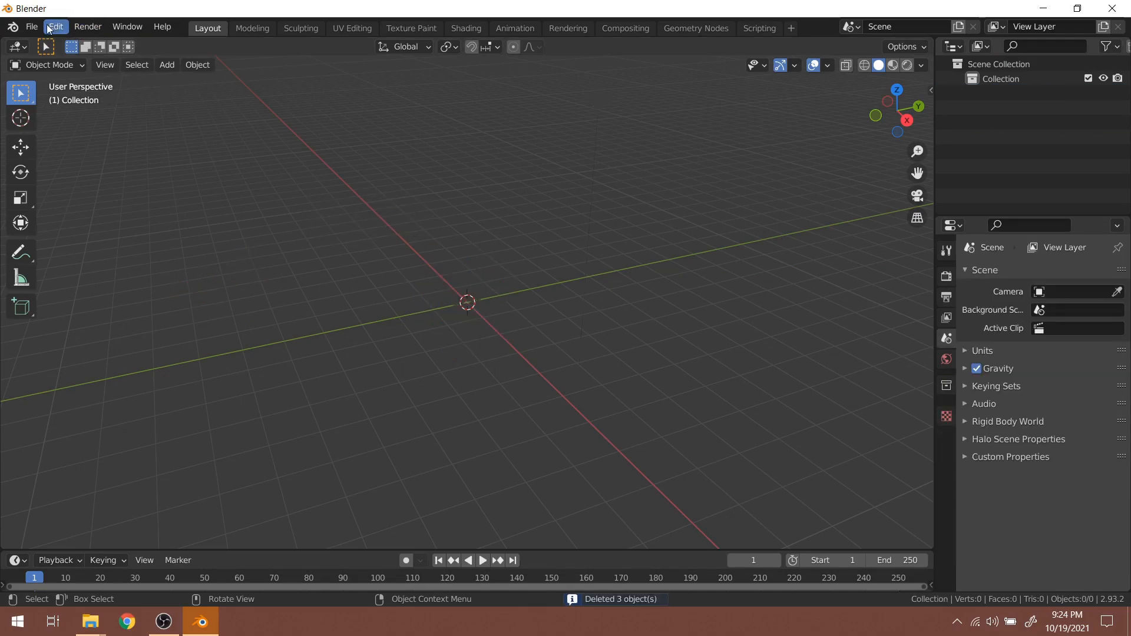
Import grunt_ragdoll.jms from the Desktop's objects\characters\grunt\physics folder as a Halo Jointed Model Skeleton
left_click(31, 27)
mouse_move(129, 224)
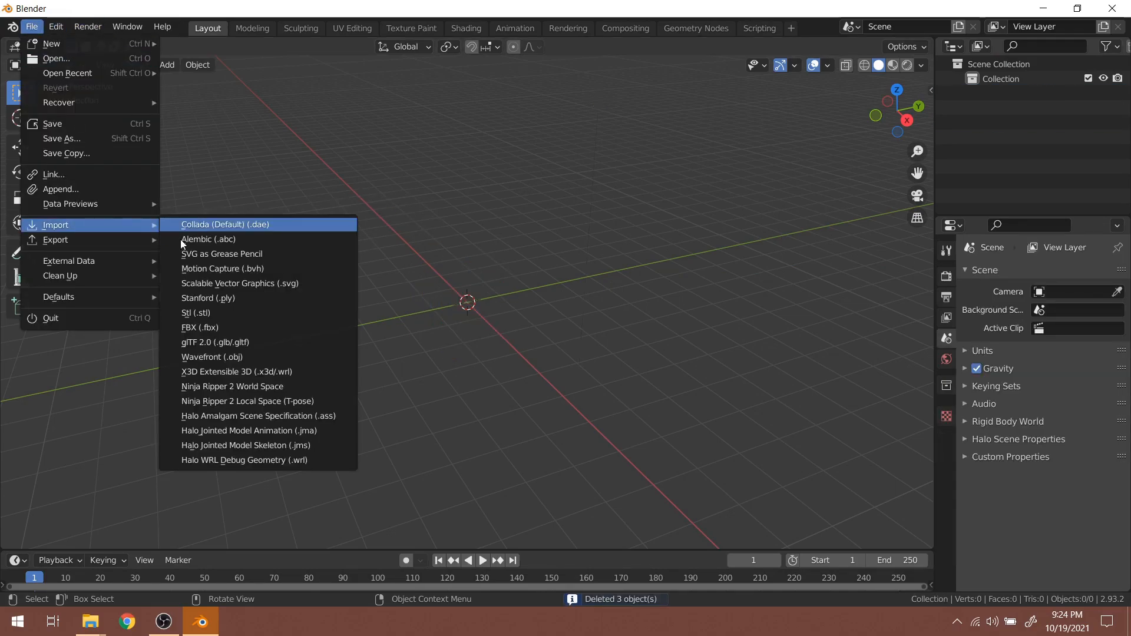
left_click(299, 450)
left_click(61, 174)
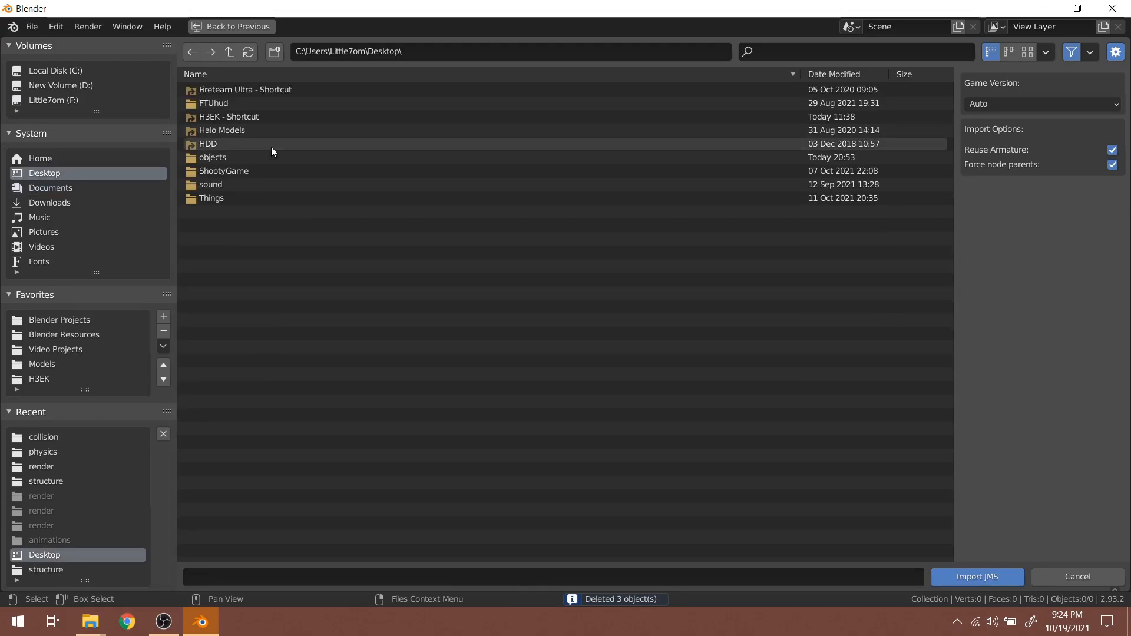
double_click(261, 155)
double_click(250, 91)
double_click(250, 90)
double_click(241, 102)
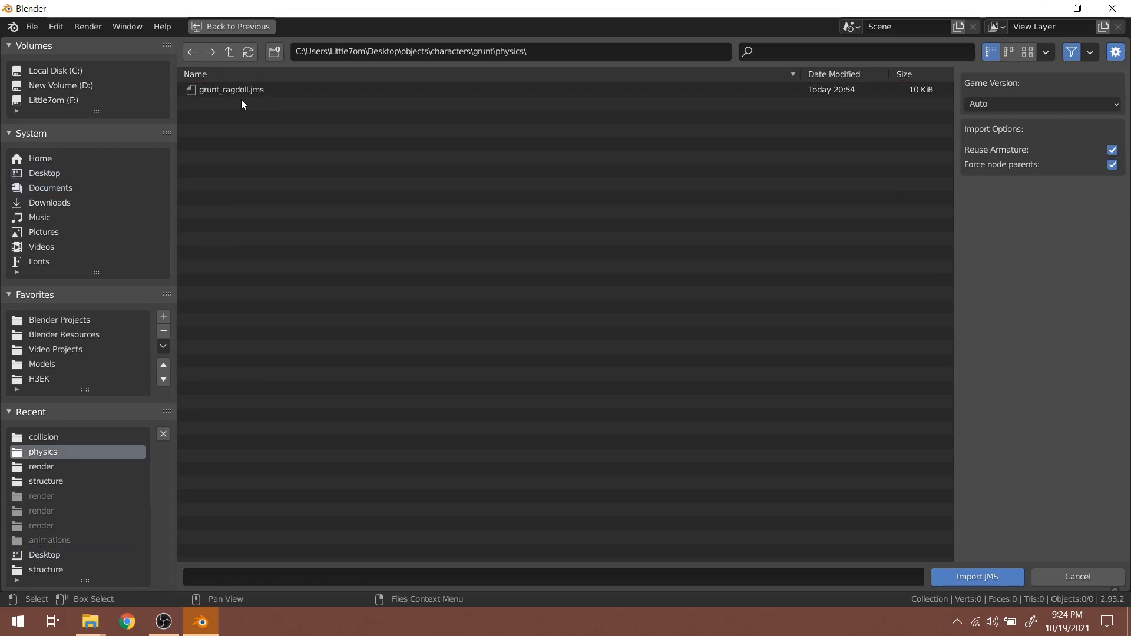
double_click(250, 91)
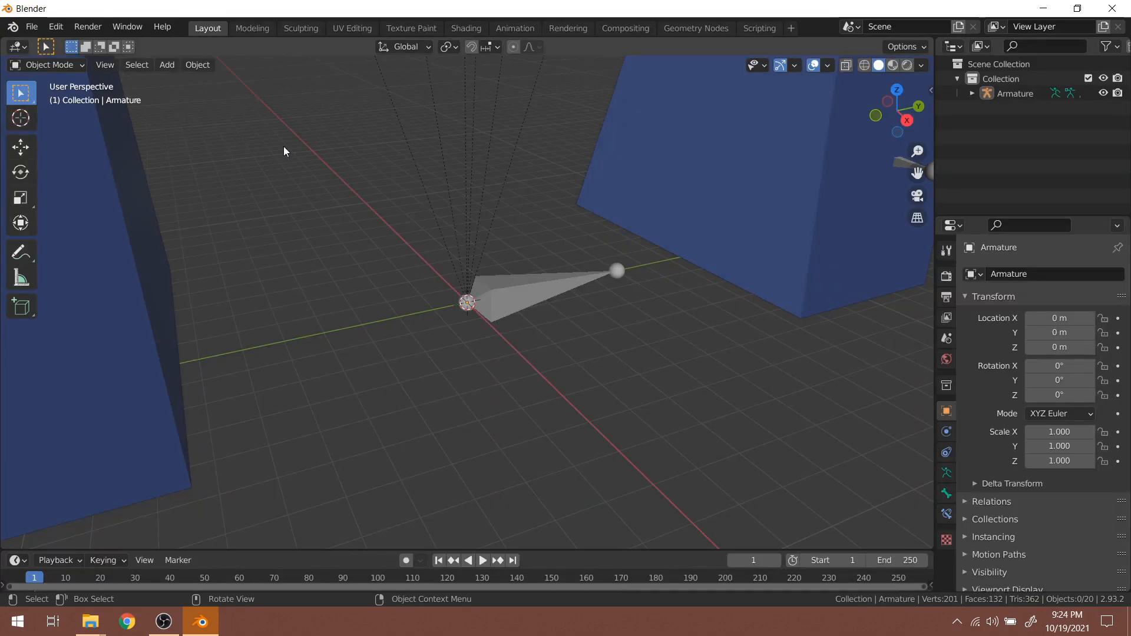
Examine the imported ragdoll shapes and armature bones from the front, side and back
mouse_move(393, 285)
middle_mouse_down()
mouse_move(424, 404)
mouse_move(444, 361)
mouse_move(548, 380)
mouse_move(441, 244)
mouse_move(340, 249)
mouse_move(398, 264)
middle_mouse_up()
middle_click_drag(453, 300, 444, 322)
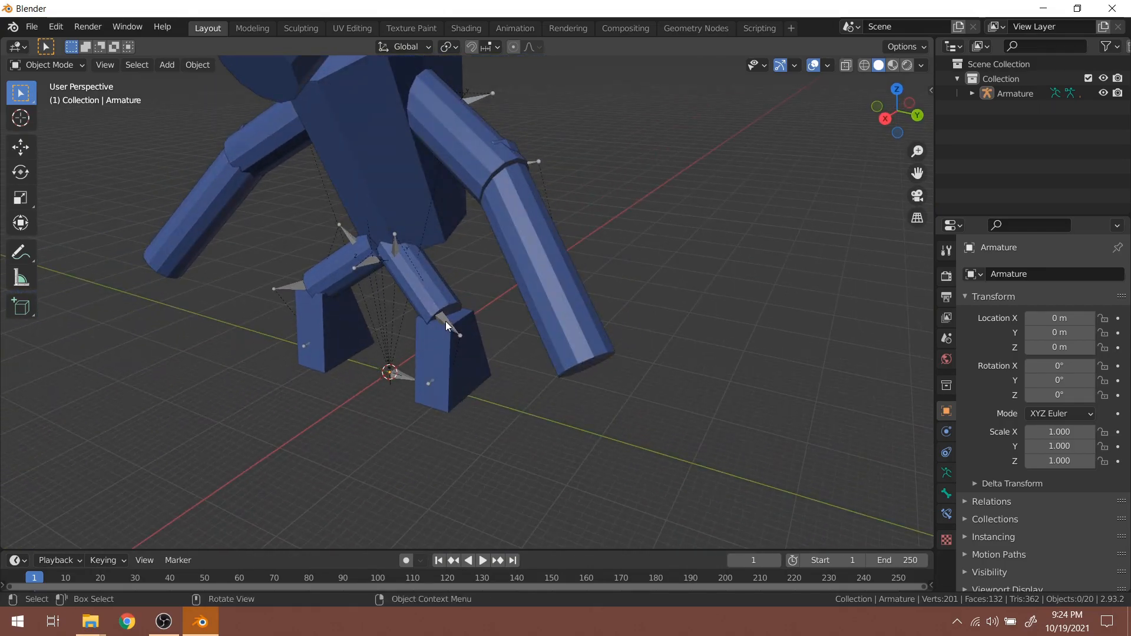
left_click(445, 320)
middle_click_drag(434, 277, 574, 292)
scroll(575, 344, "up", 3)
scroll(575, 345, "down", 3)
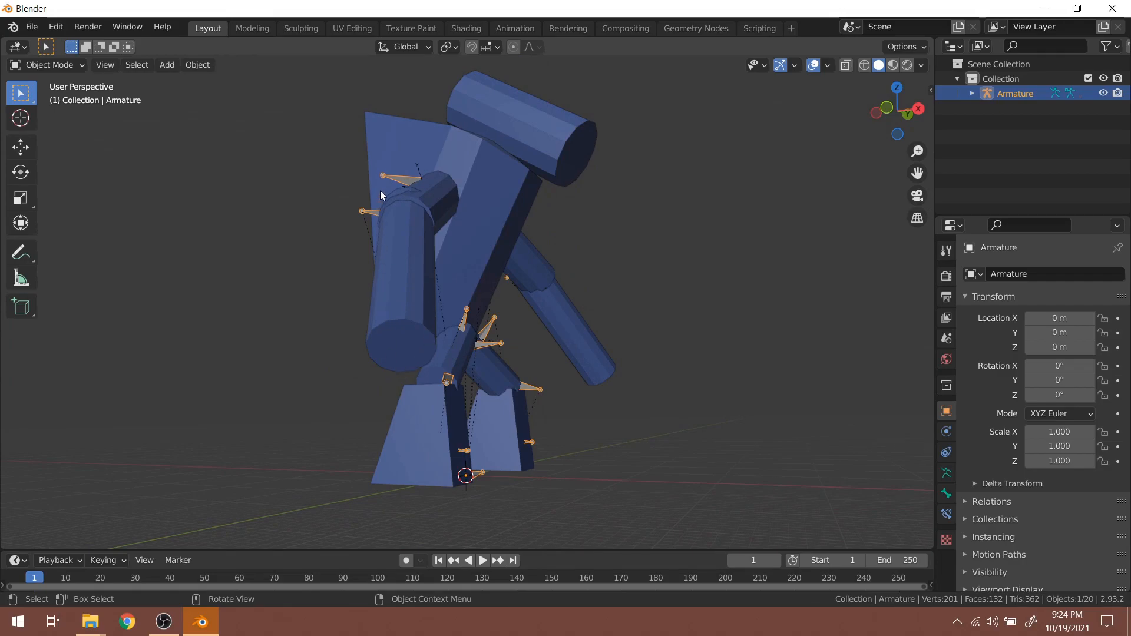
middle_click_drag(470, 230, 263, 252)
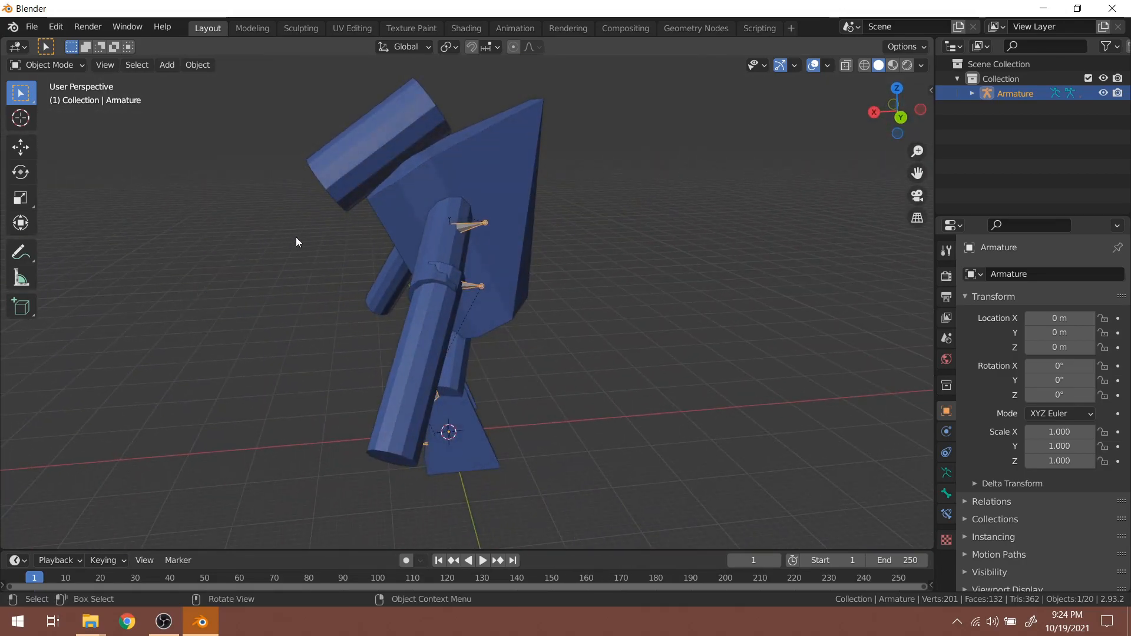
left_click(508, 251)
middle_click_drag(497, 258, 613, 245)
Put the ragdoll's armature in Pose Mode and test-rotate the b_l_upperarm bone, cancelling the rotation
left_click(560, 283)
left_click(59, 64)
left_click(66, 113)
left_click(515, 215)
key("r")
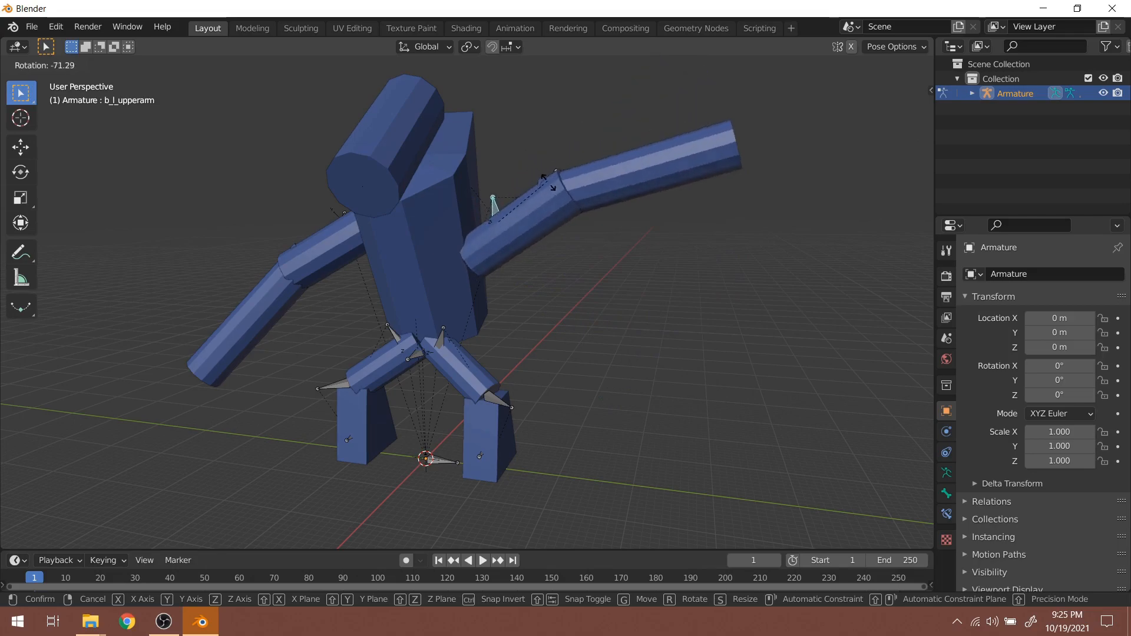
right_click(529, 214)
Test-rotate a leg bone and the b_r_upperarm bone of the ragdoll, cancelling each rotation
middle_click_drag(529, 215, 505, 376)
left_click(521, 391)
key("r")
right_click(585, 247)
middle_click_drag(585, 247, 507, 301)
left_click(326, 245)
middle_click_drag(448, 258, 500, 197)
key("r")
right_click(490, 250)
middle_click_drag(490, 250, 475, 287)
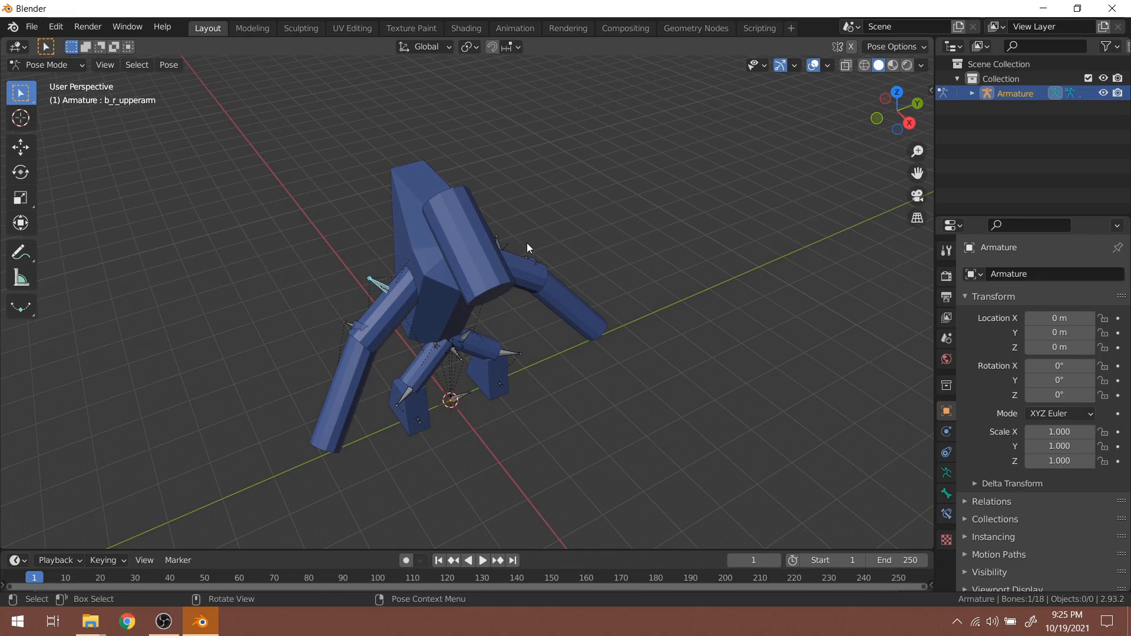